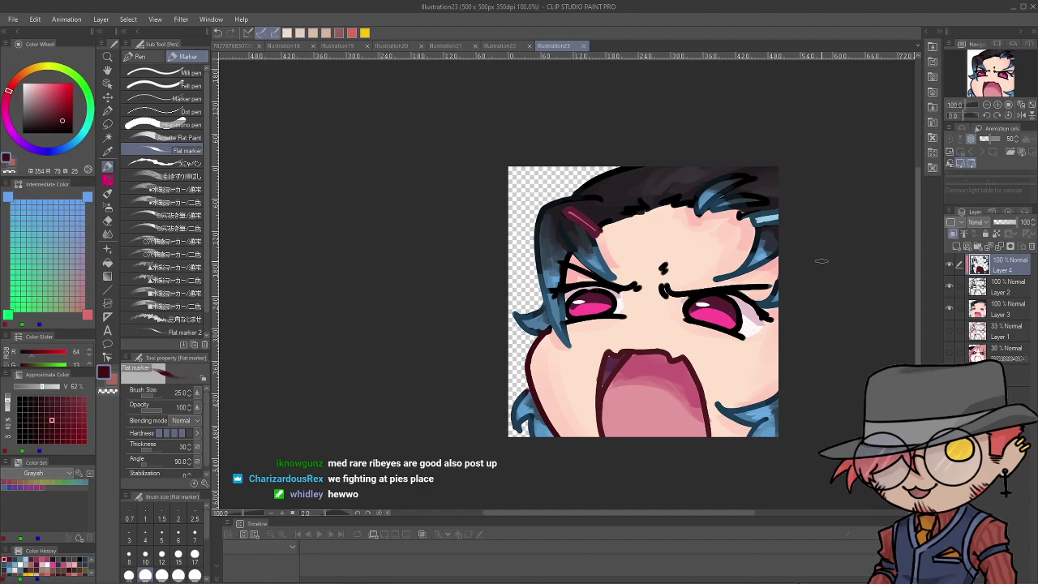
On Layer 3, touch up the dark corner inside the mouth using its sampled purple and a size 8 flat marker, and save
click(1000, 308)
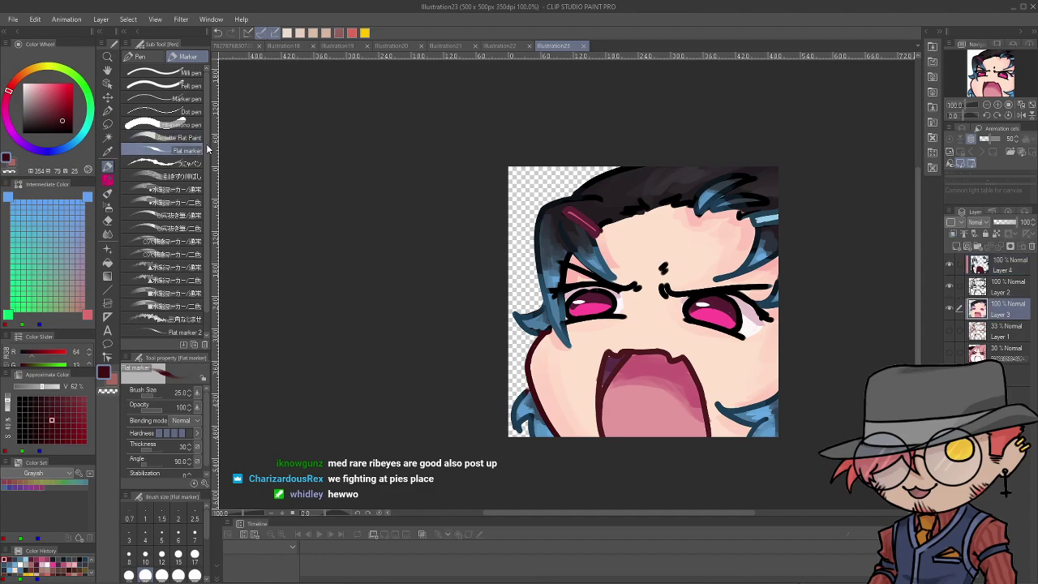
key(i)
click(608, 362)
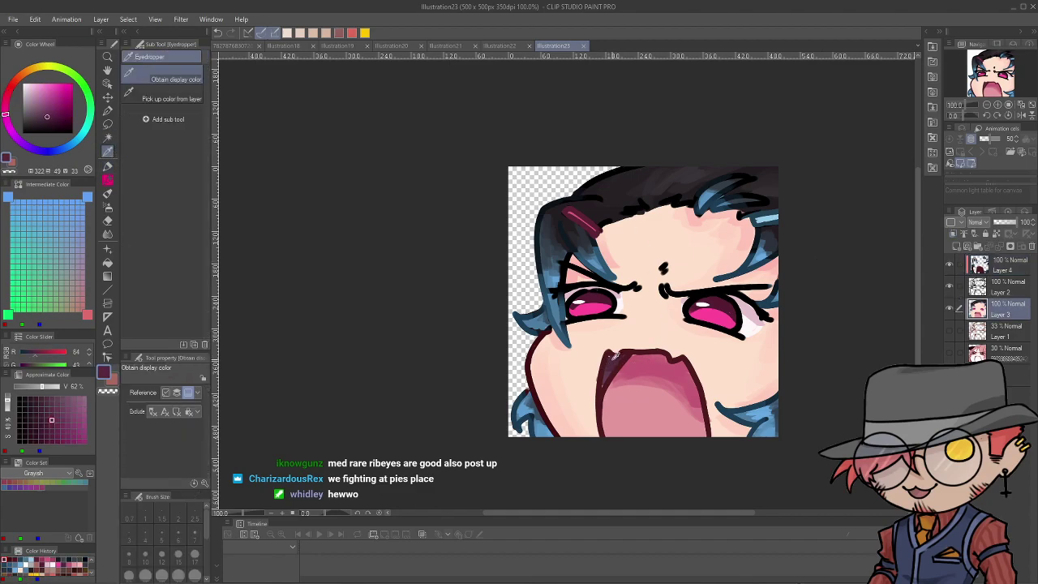
key(p)
key(bracketleft)
key(bracketleft)
key(bracketleft)
key(bracketleft)
key(bracketleft)
key(bracketleft)
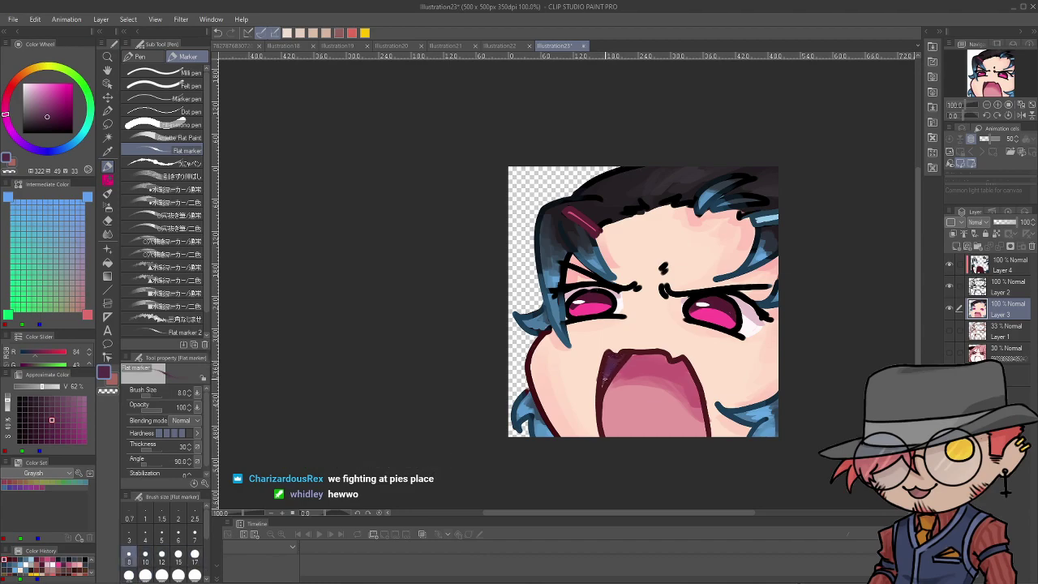
key(ctrl+s)
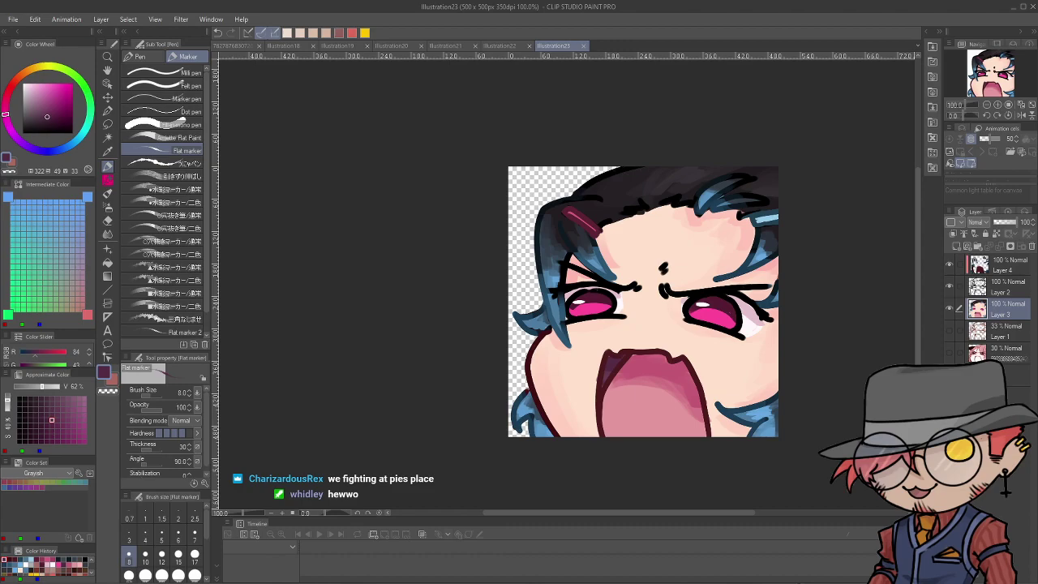
On Layer 4, recolour the iris outlines of both eyes dark magenta with the flat marker at size 17
scroll(806, 208, down, 2)
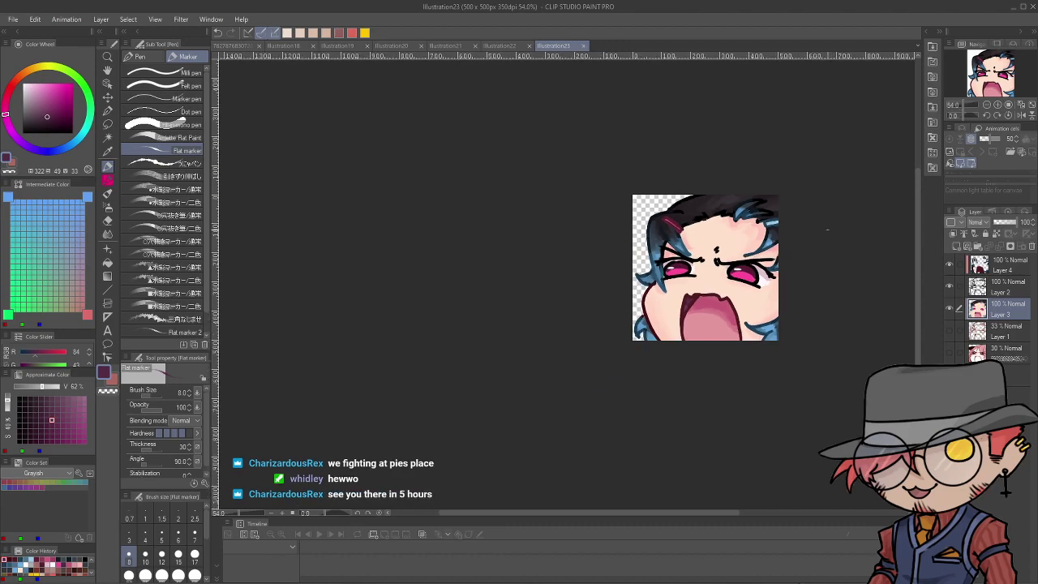
scroll(796, 249, up, 1)
scroll(797, 250, up, 2)
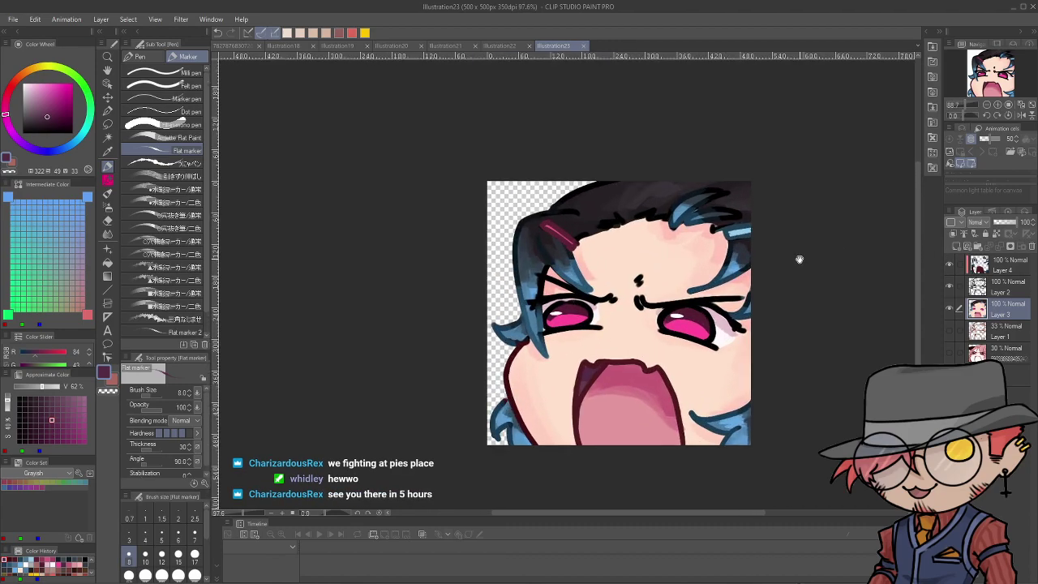
scroll(798, 263, up, 2)
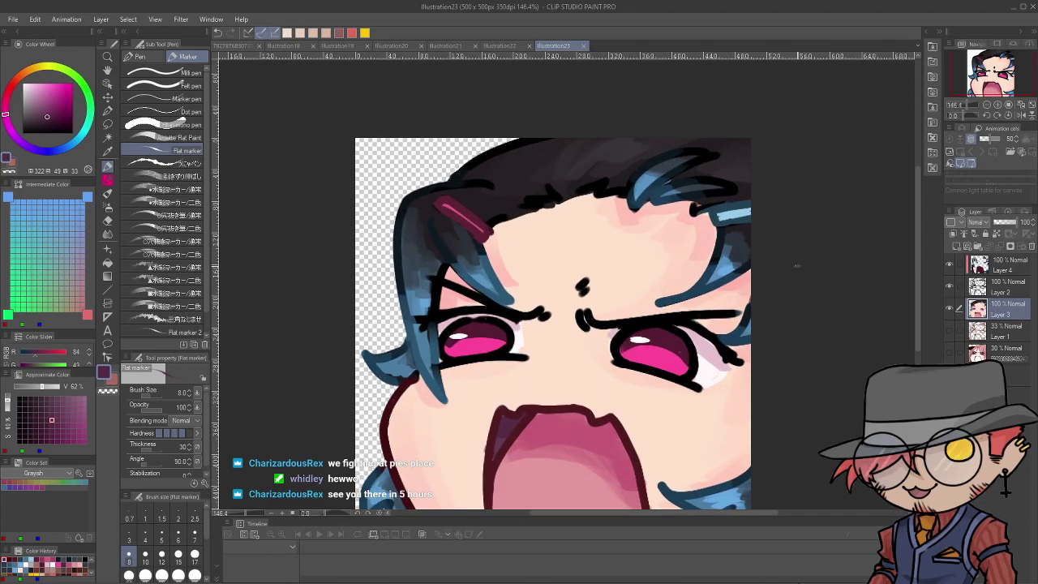
click(1006, 266)
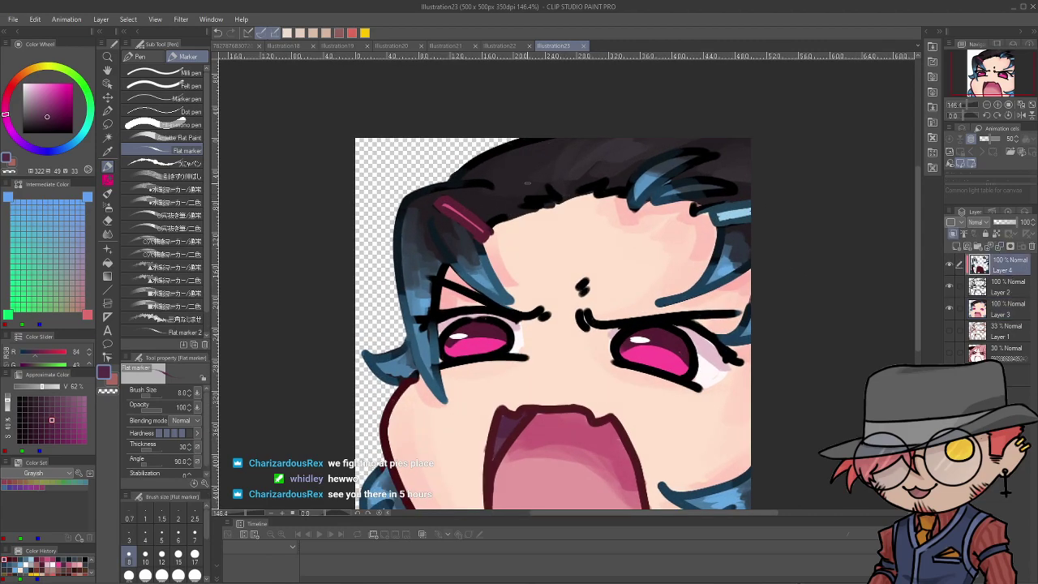
click(107, 151)
click(538, 206)
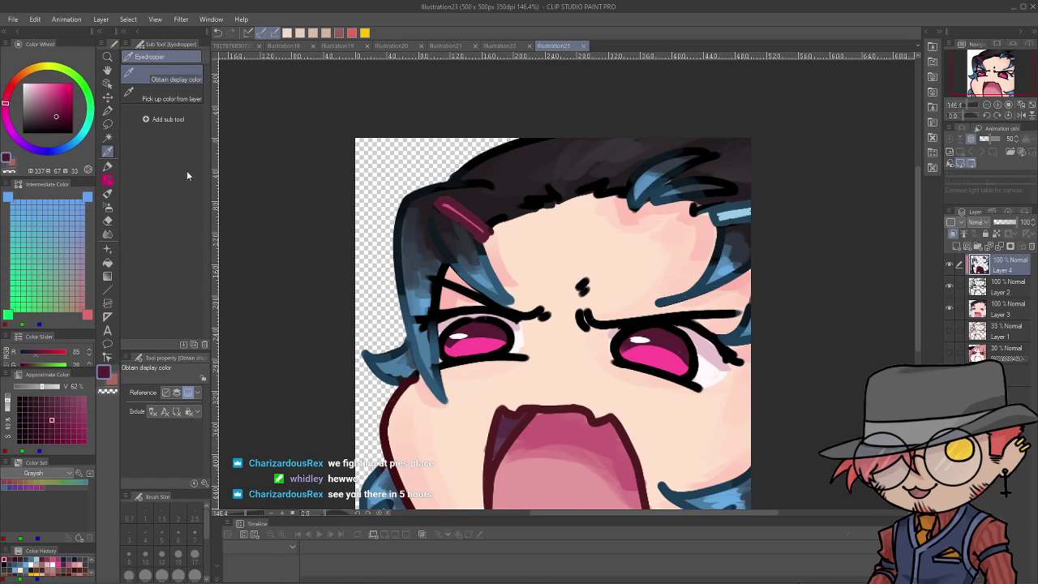
drag(702, 335, 693, 289)
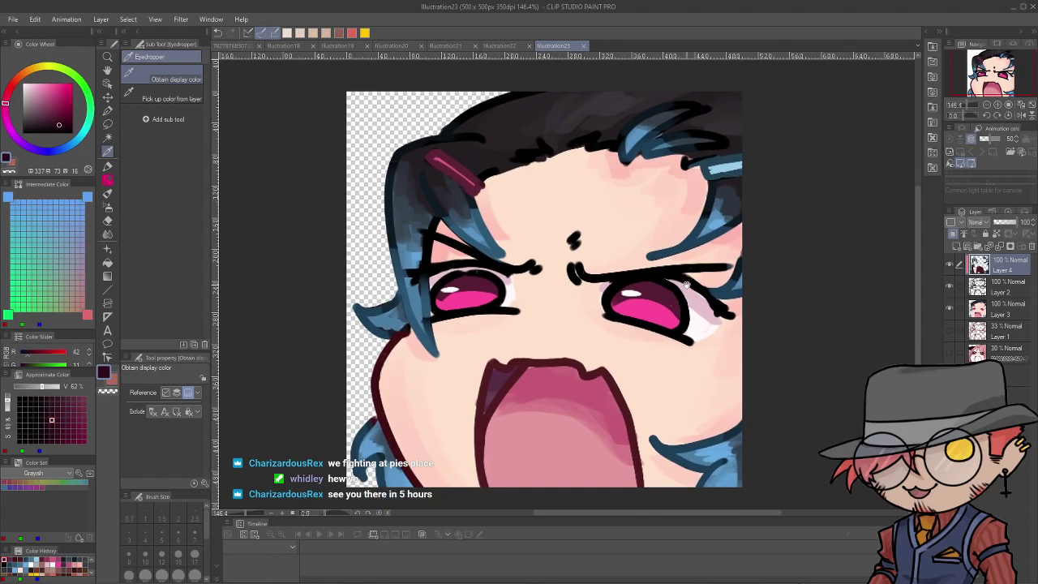
key(p)
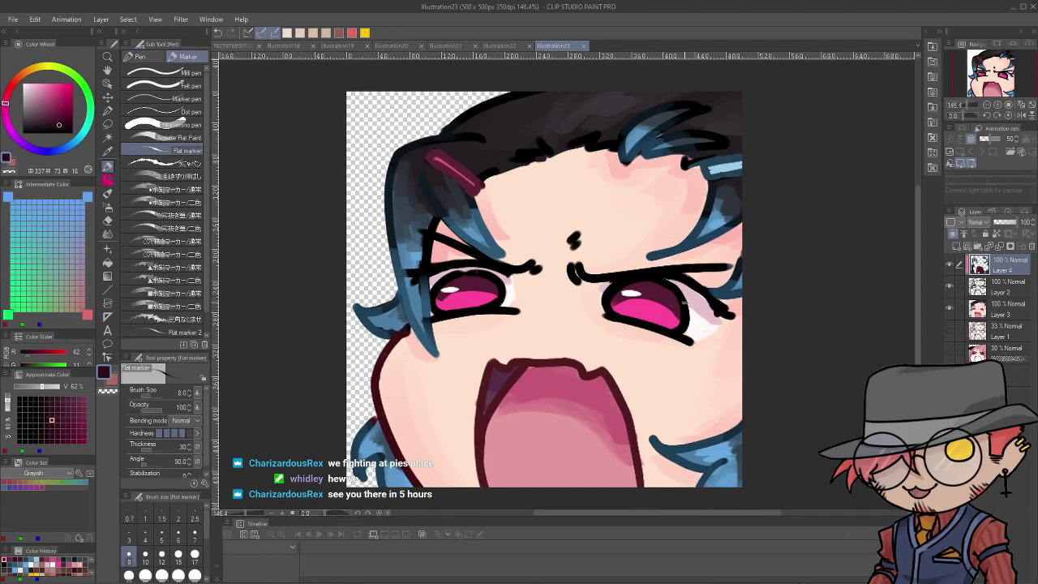
drag(684, 317, 675, 288)
click(56, 119)
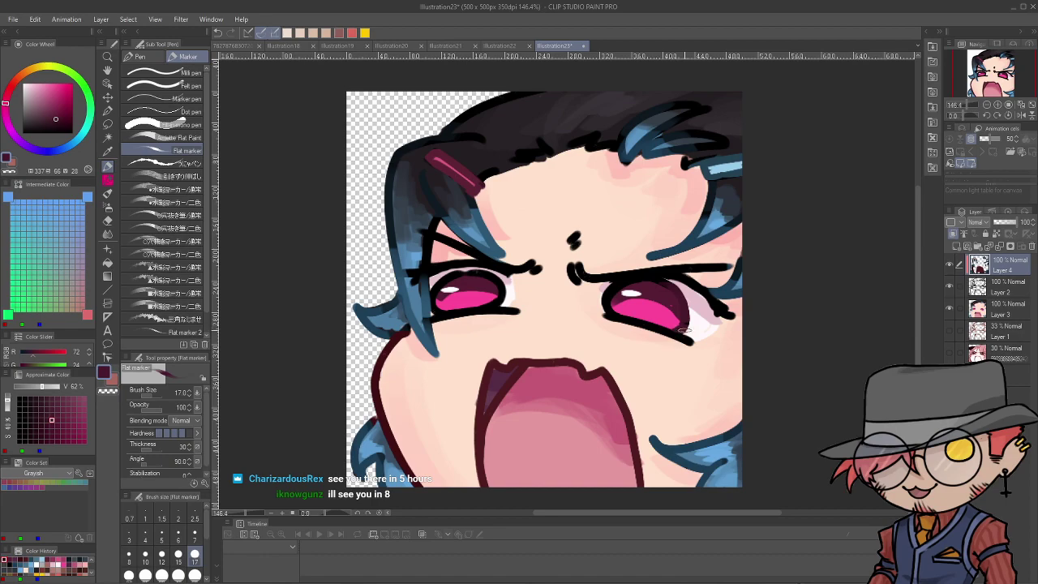
mouse_move(664, 283)
mouse_down()
mouse_move(608, 308)
mouse_move(655, 278)
mouse_up()
Sample black from the Layer 4 line art as the flat marker's colour and save the illustration
scroll(654, 277, left, 2)
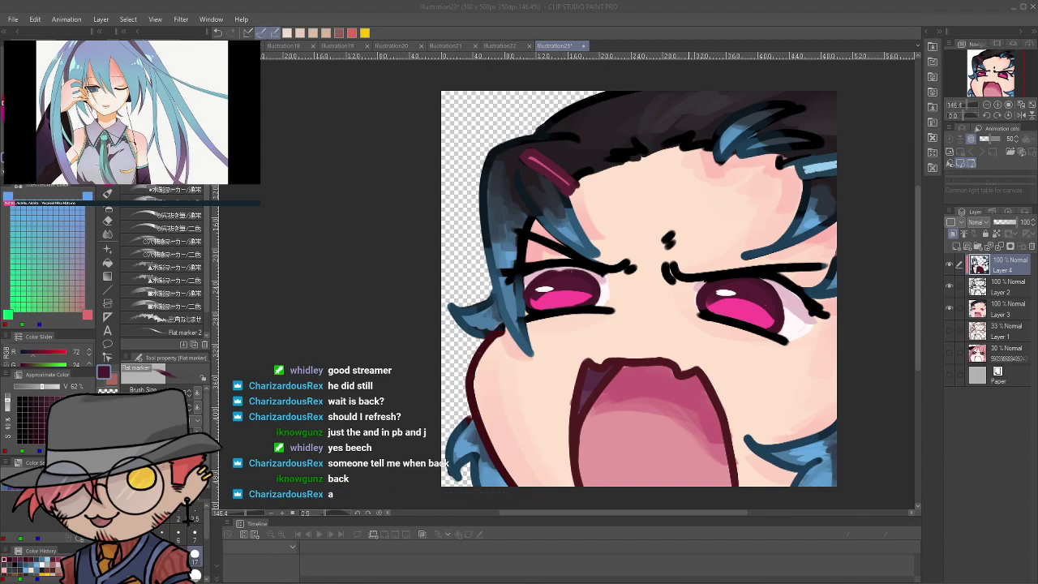
scroll(688, 80, down, 5)
drag(812, 162, 803, 240)
scroll(749, 246, up, 7)
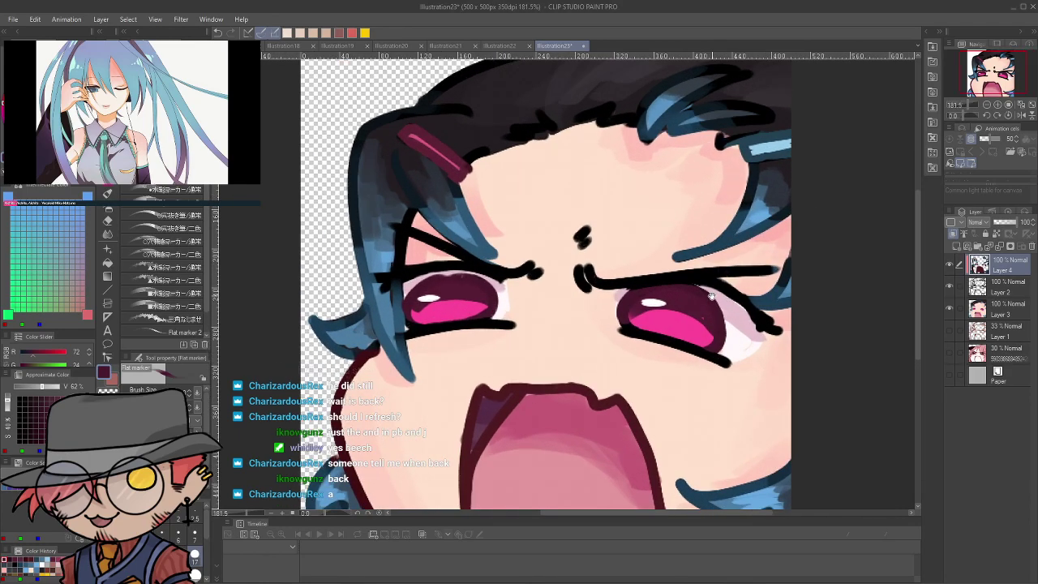
key(alt)
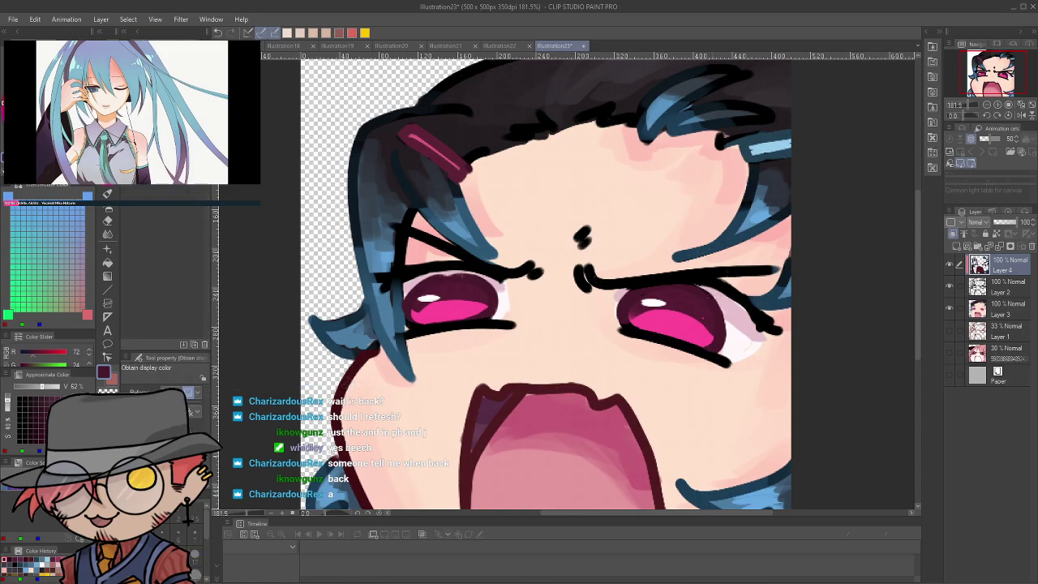
alt+click(761, 114)
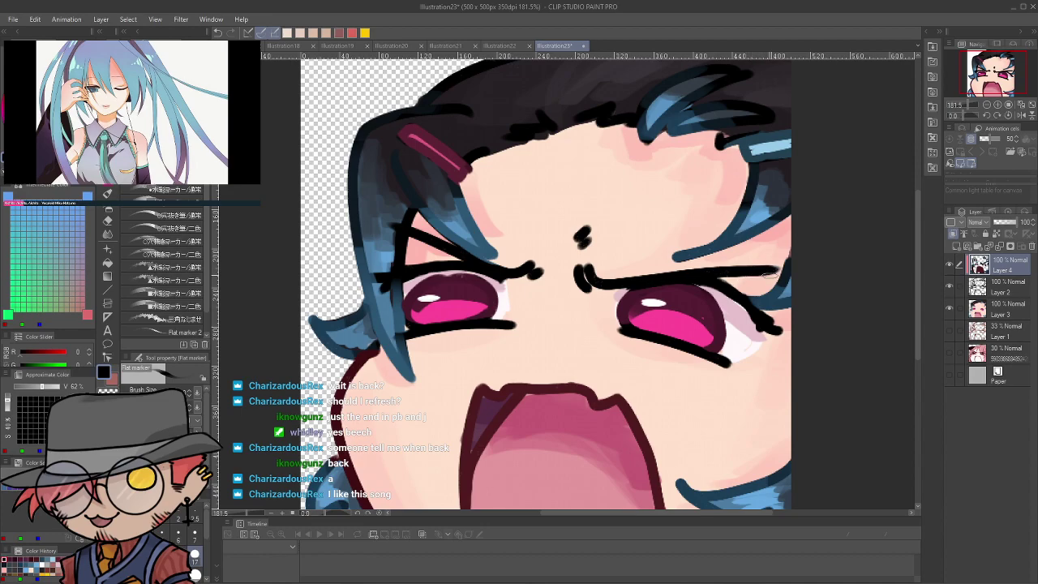
scroll(719, 294, down, 1)
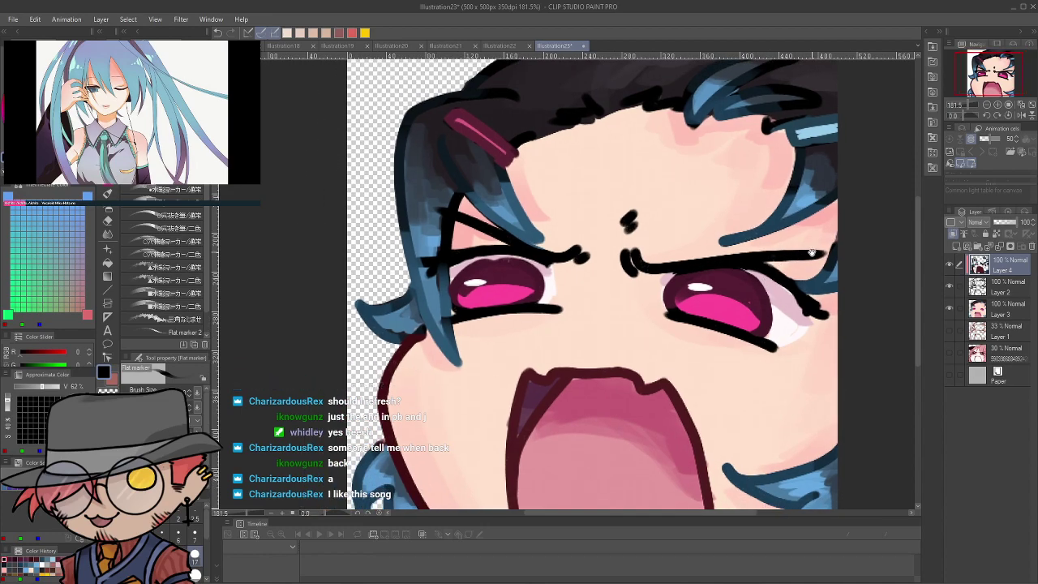
scroll(811, 253, down, 1)
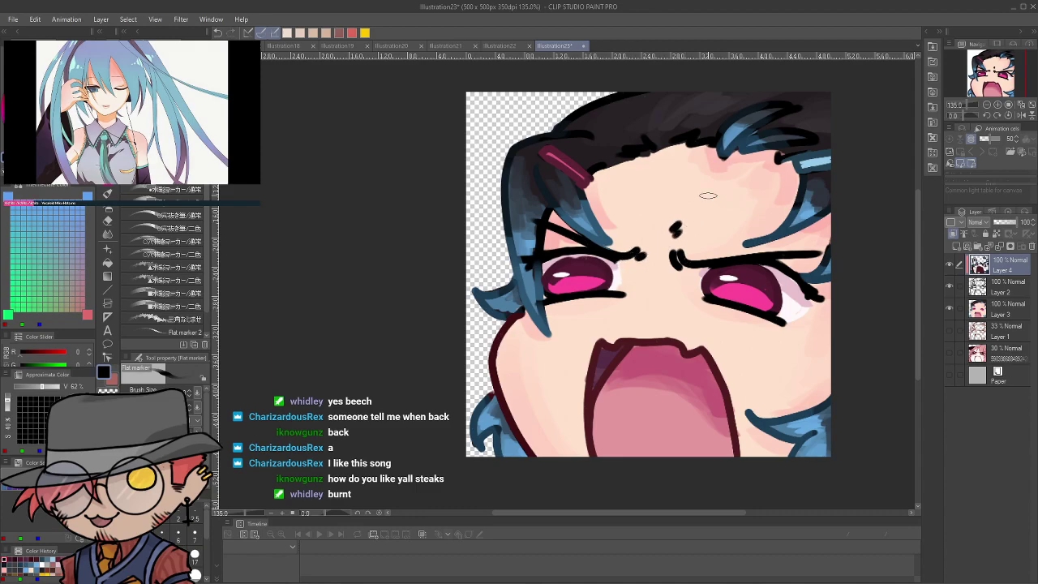
key(ctrl+s)
Examine the whole portrait at several zoom levels to judge the recoloured eyes and line art
scroll(711, 196, down, 5)
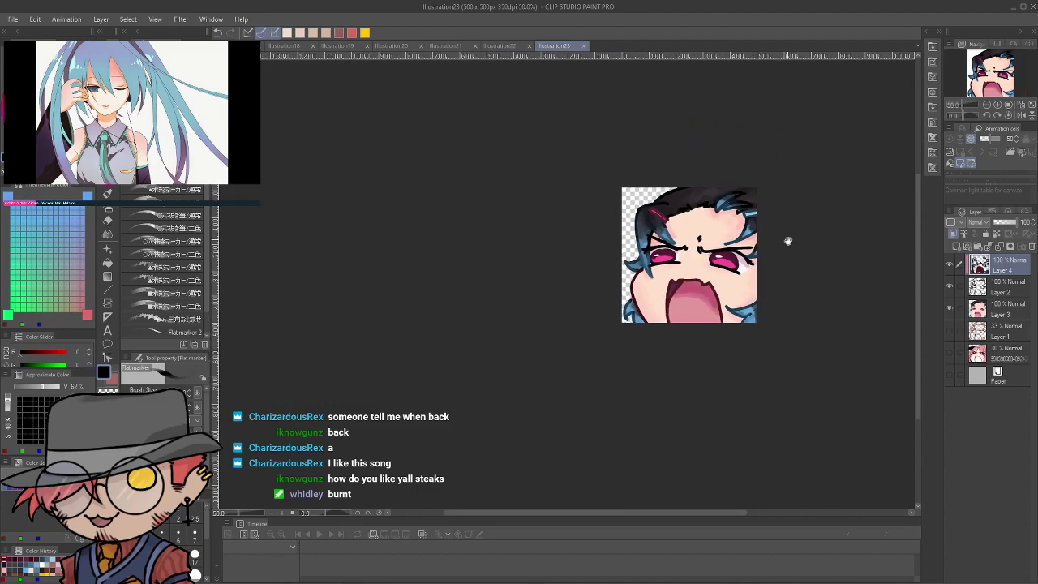
scroll(844, 306, up, 4)
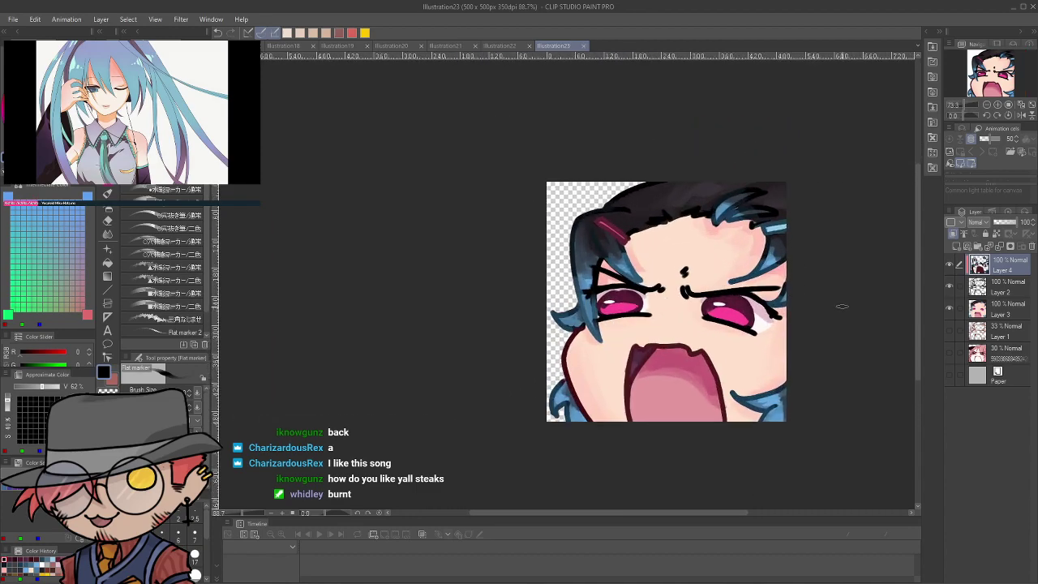
scroll(809, 312, up, 1)
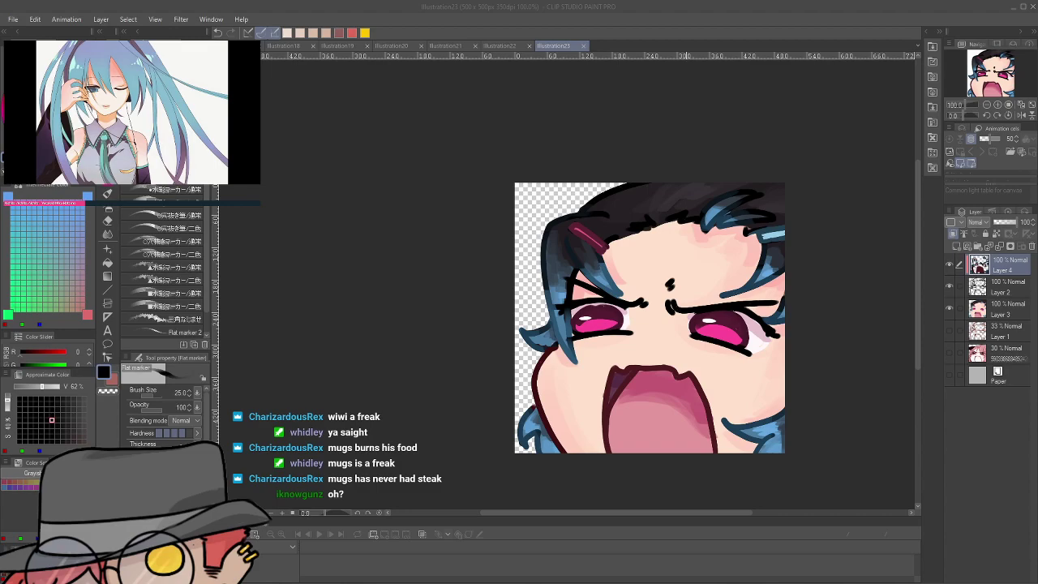
click(721, 139)
scroll(721, 139, down, 3)
scroll(721, 139, up, 3)
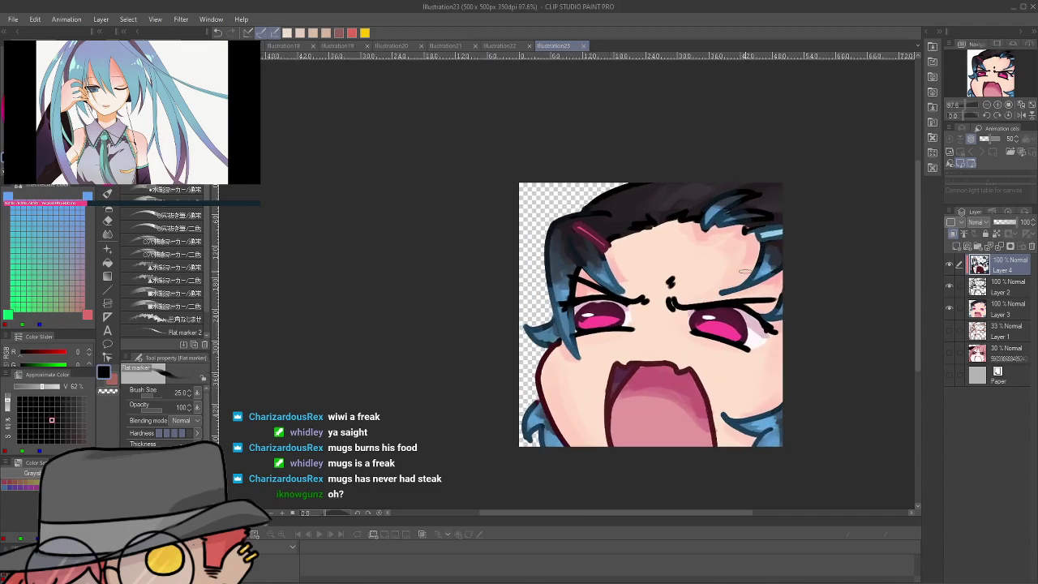
scroll(746, 272, up, 2)
scroll(742, 272, down, 3)
scroll(736, 274, up, 2)
drag(737, 274, 636, 254)
scroll(635, 251, up, 3)
scroll(635, 252, down, 6)
scroll(635, 251, up, 1)
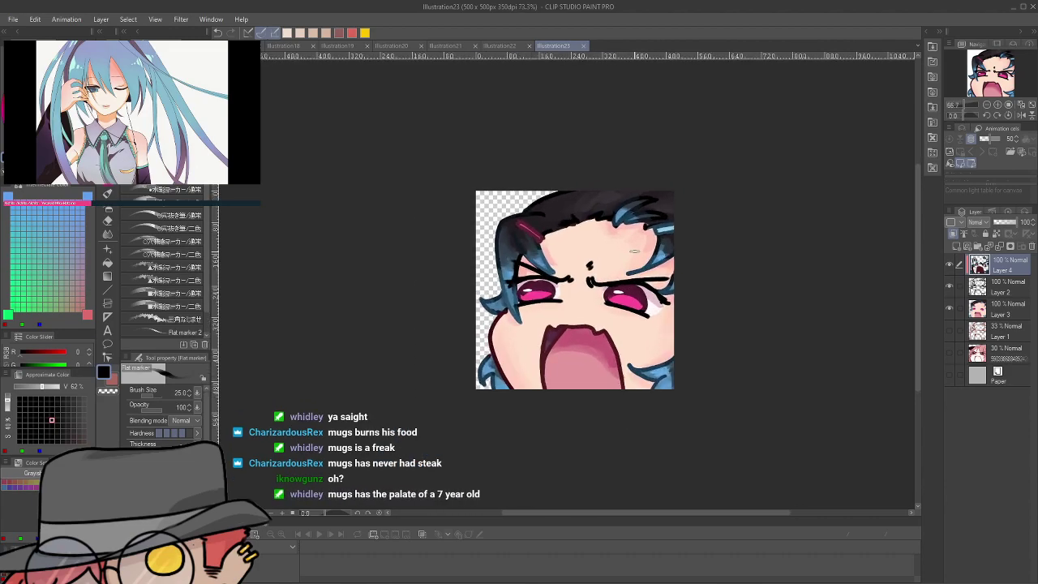
scroll(673, 298, down, 1)
scroll(673, 297, up, 2)
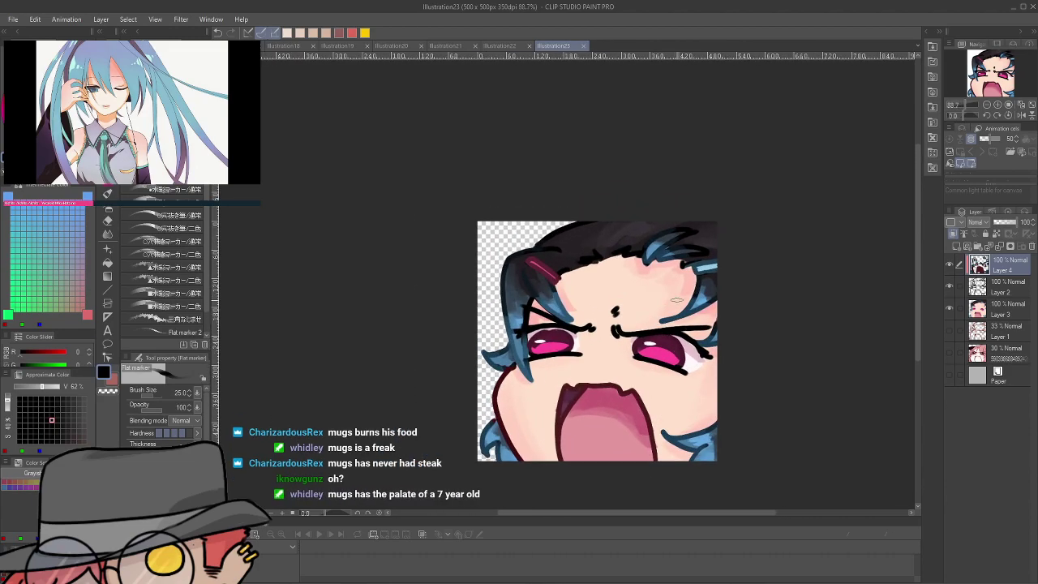
drag(699, 343, 676, 298)
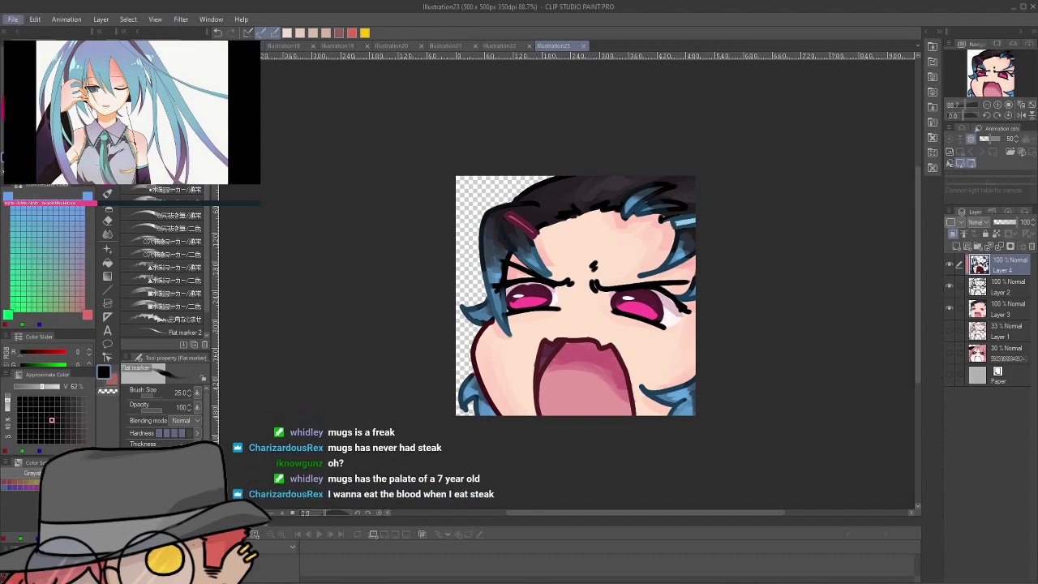
click(235, 195)
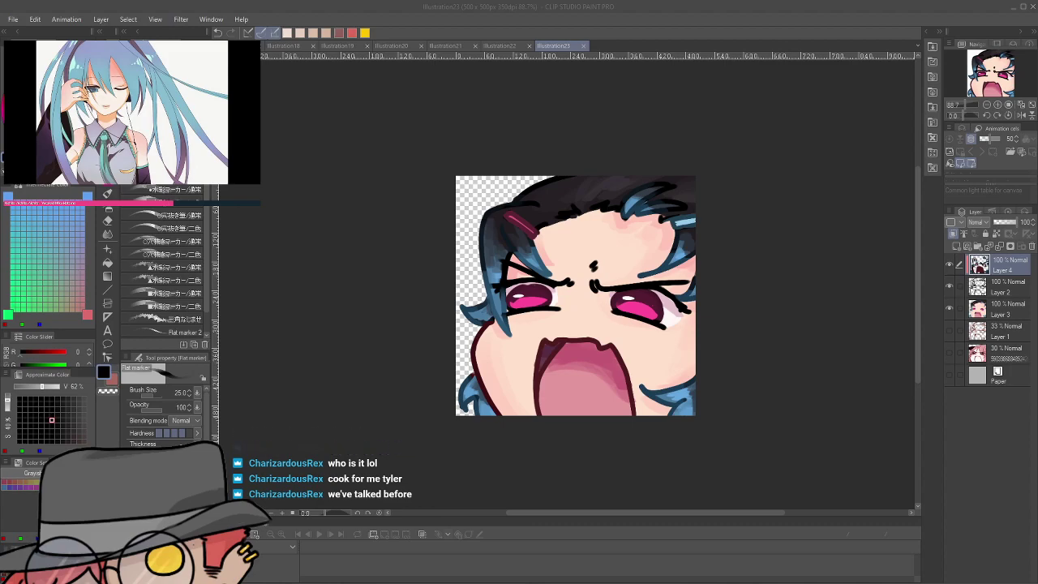
Make Layer 3 active and sample the light peach skin colour for painting with the flat marker
click(761, 378)
scroll(698, 349, down, 3)
scroll(487, 322, up, 8)
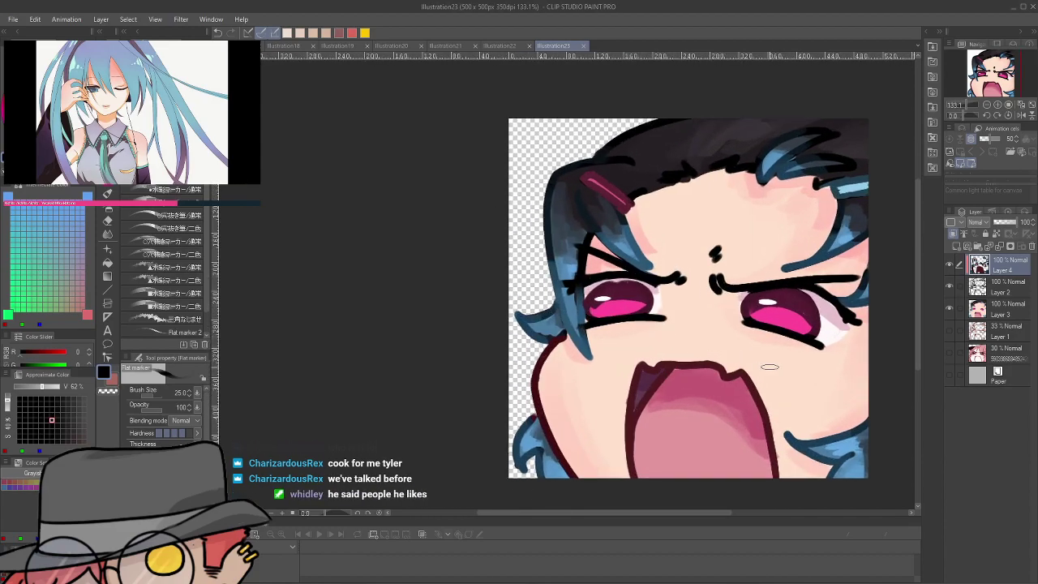
click(1008, 308)
key(i)
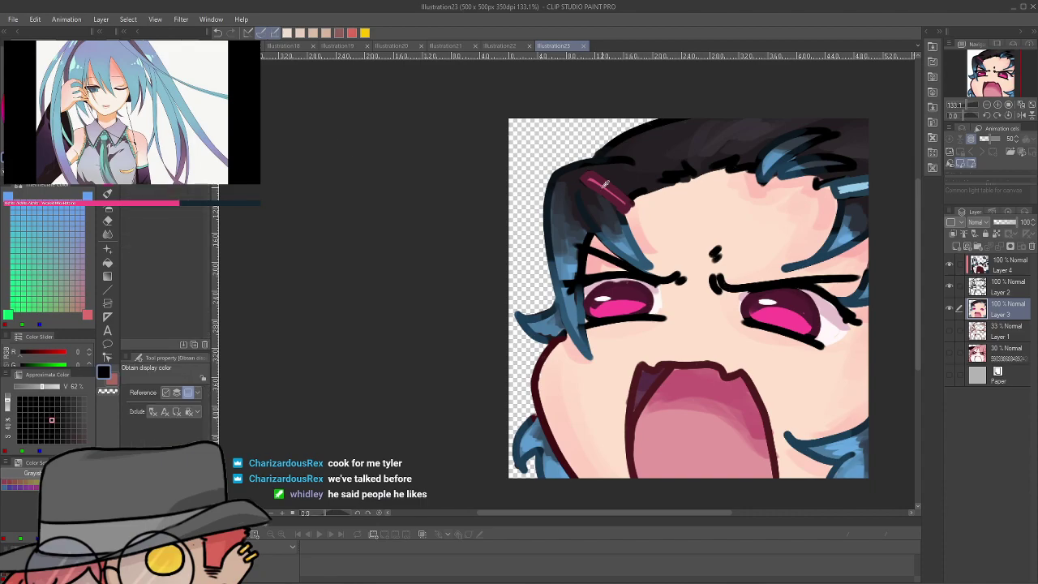
click(540, 258)
key(p)
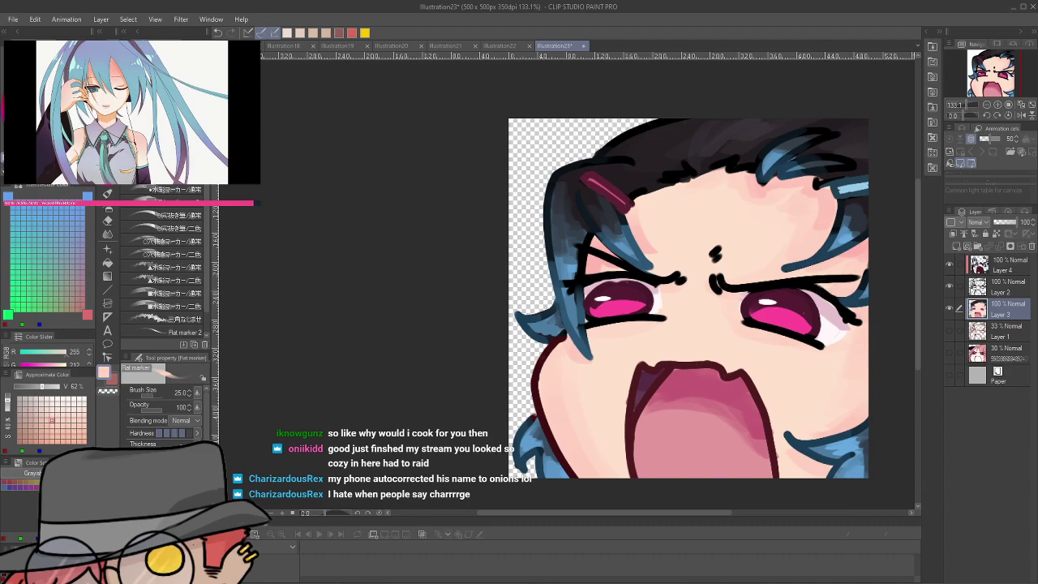
Examine the face shading and hair edges close up and at reduced size
scroll(851, 322, down, 3)
scroll(866, 289, up, 2)
scroll(865, 292, up, 1)
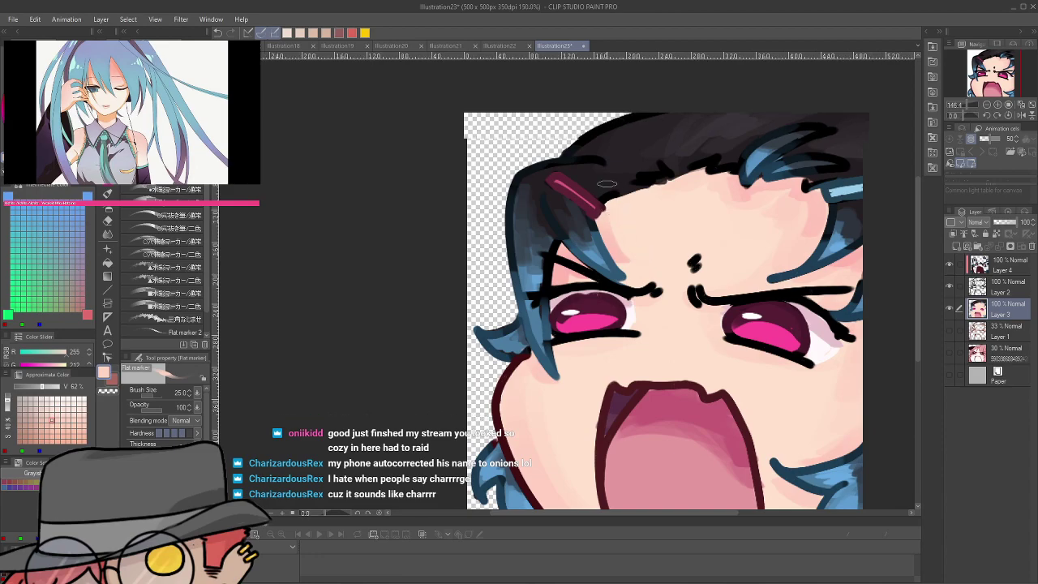
scroll(606, 184, down, 3)
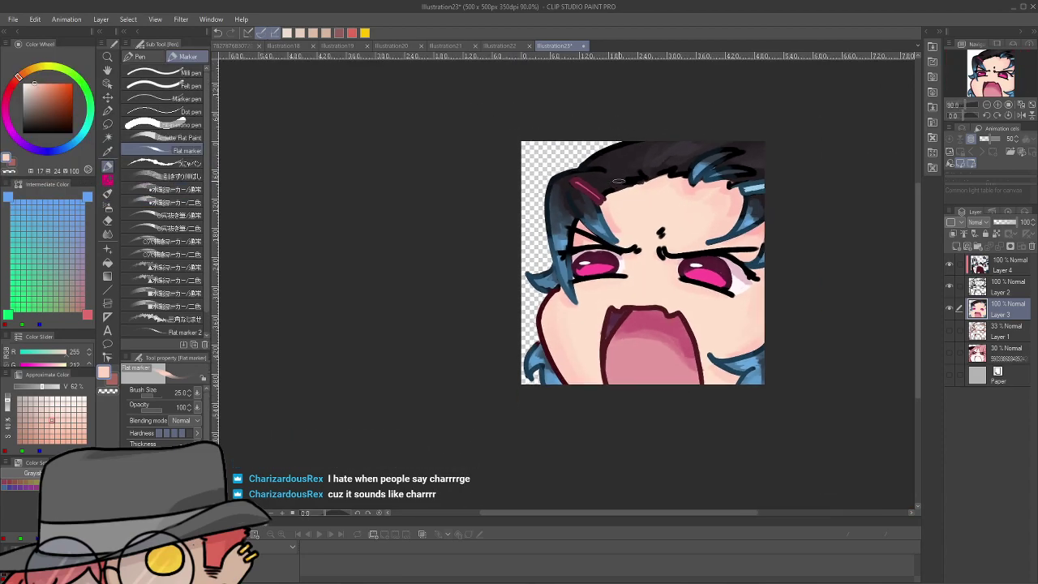
scroll(614, 182, up, 1)
scroll(630, 180, up, 1)
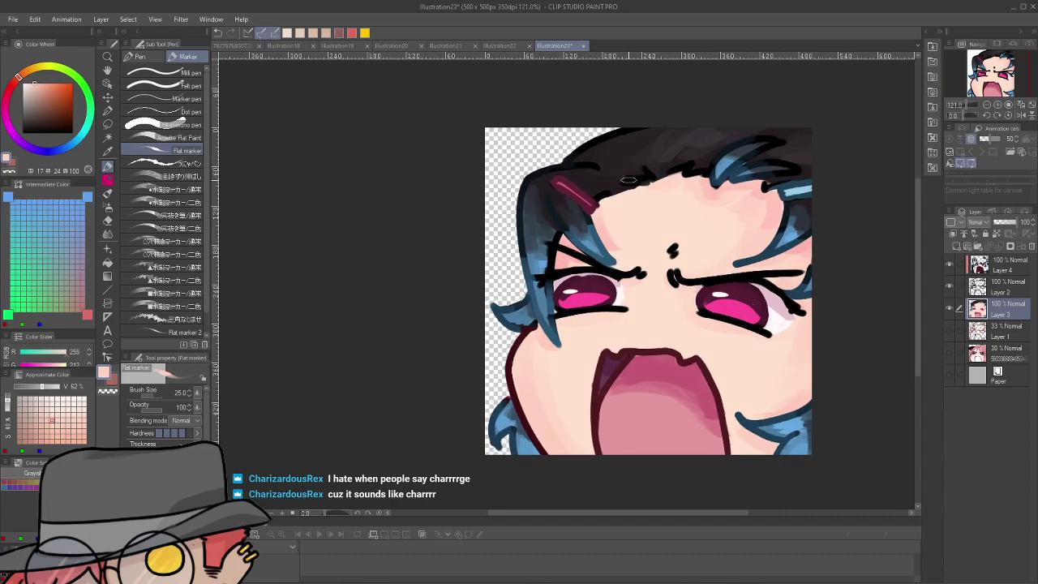
scroll(629, 180, up, 2)
scroll(629, 180, down, 3)
scroll(629, 180, up, 2)
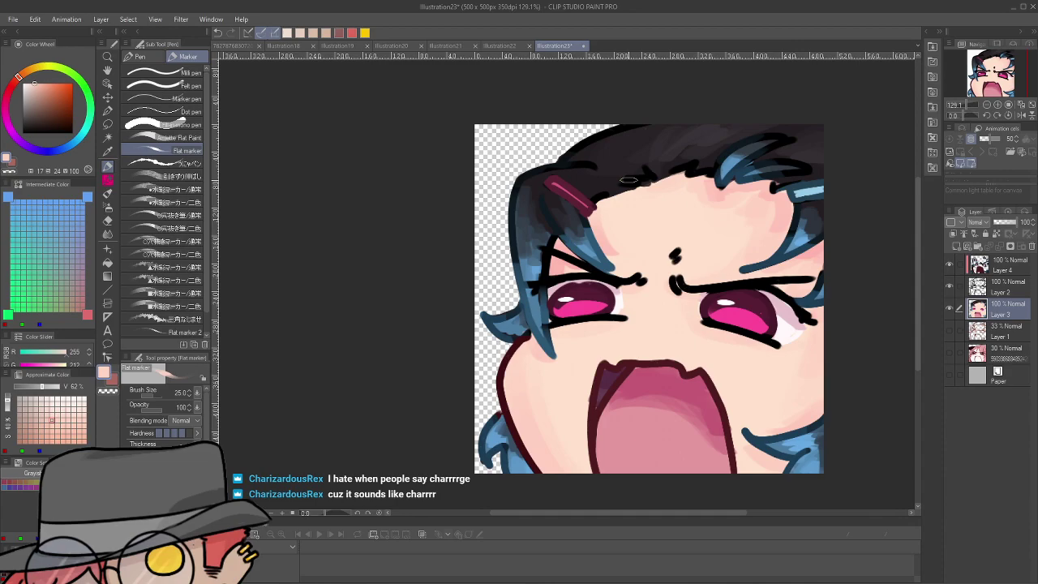
drag(846, 218, 784, 233)
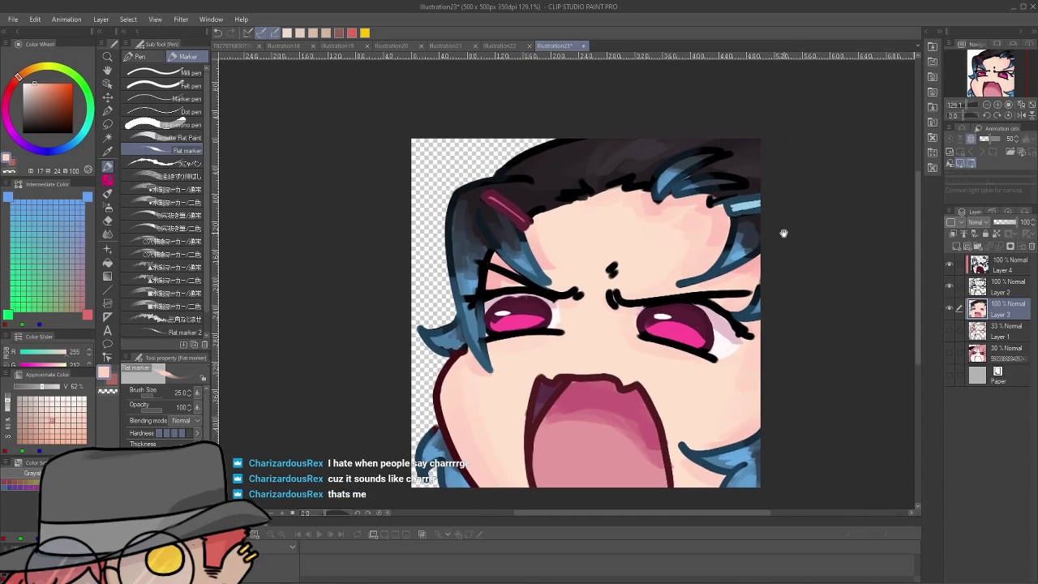
scroll(784, 233, down, 3)
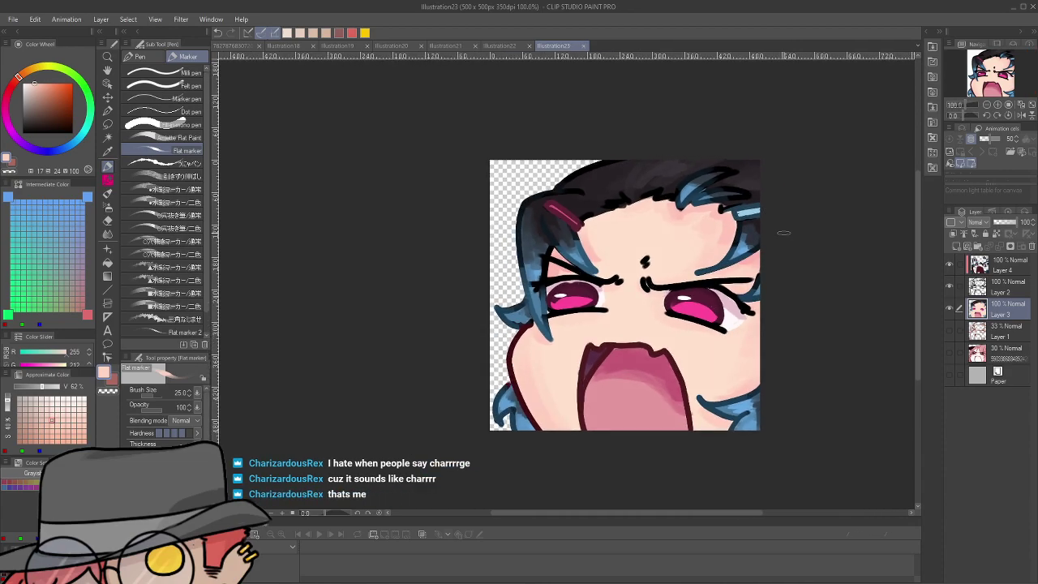
Touch up the inner edge of the blue hair lock beside the right temple with light peach
scroll(783, 233, up, 2)
drag(727, 253, 720, 231)
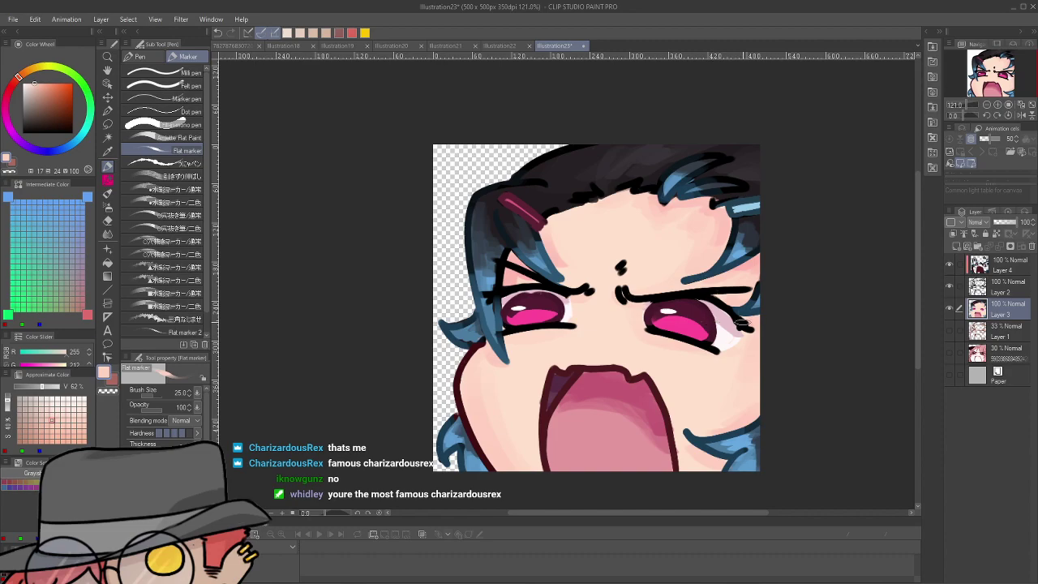
scroll(829, 343, down, 6)
drag(799, 351, 768, 370)
scroll(768, 369, up, 3)
scroll(768, 369, up, 1)
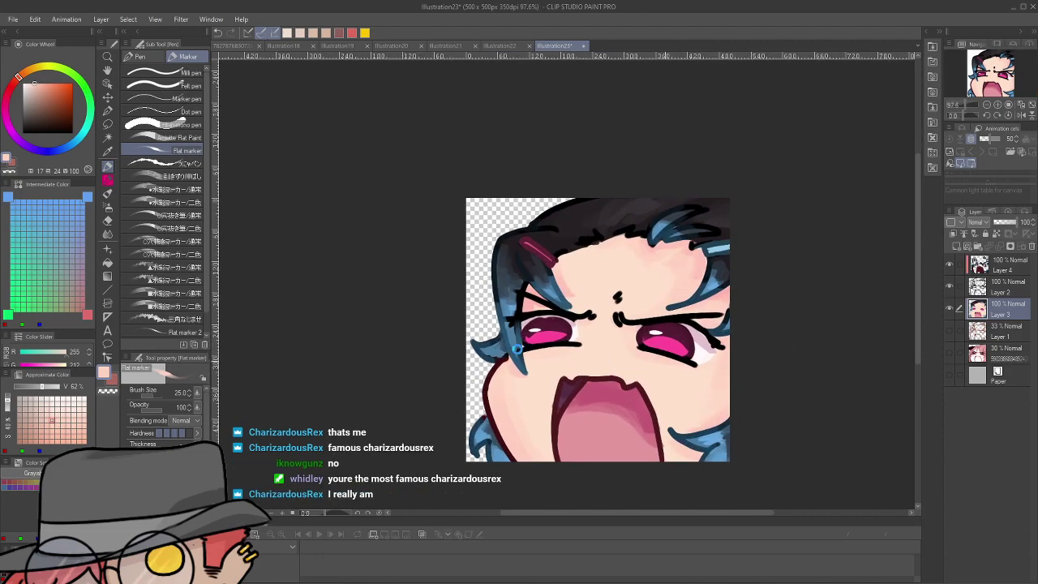
Sample a muted blue from the open full-body character reference drawing for painting with the flat marker
click(107, 151)
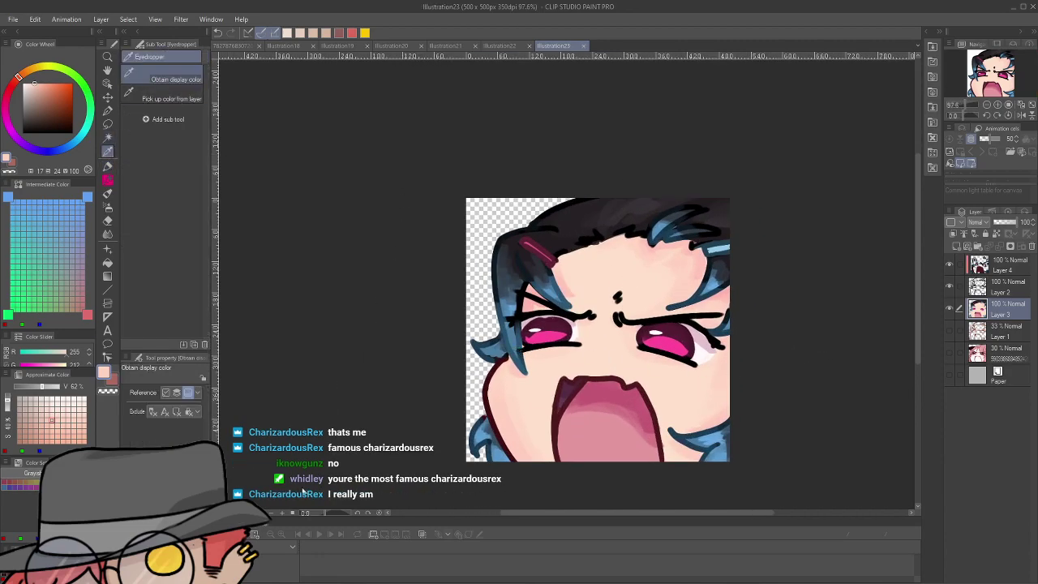
click(306, 266)
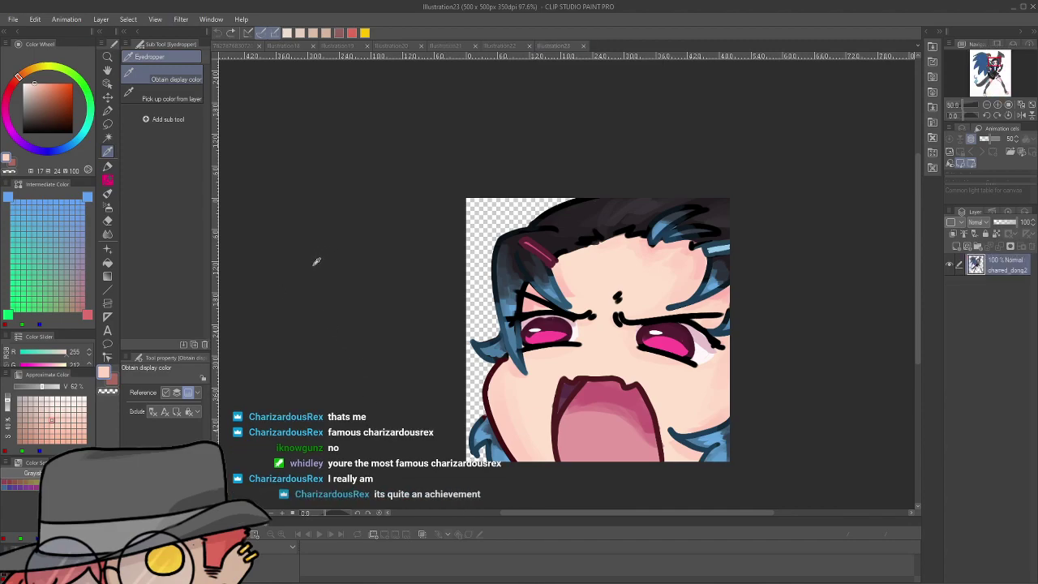
click(310, 265)
key(p)
Touch up the blue hair on Layer 3 with the flat marker at size 15 and save the illustration
click(670, 219)
drag(676, 218, 659, 227)
key(ctrl+z)
key(bracketleft)
key(bracketleft)
key(bracketleft)
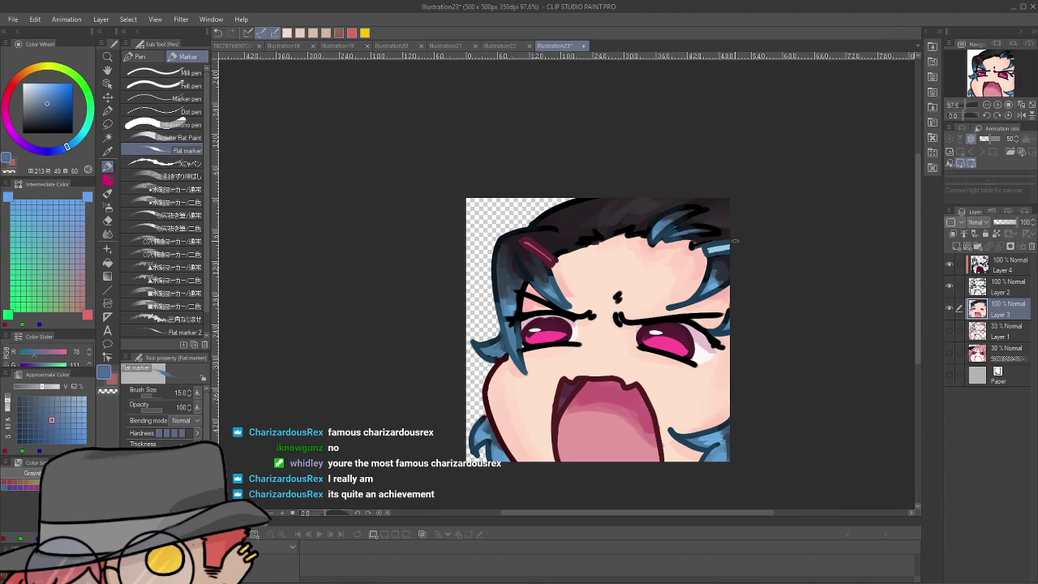
key(ctrl+s)
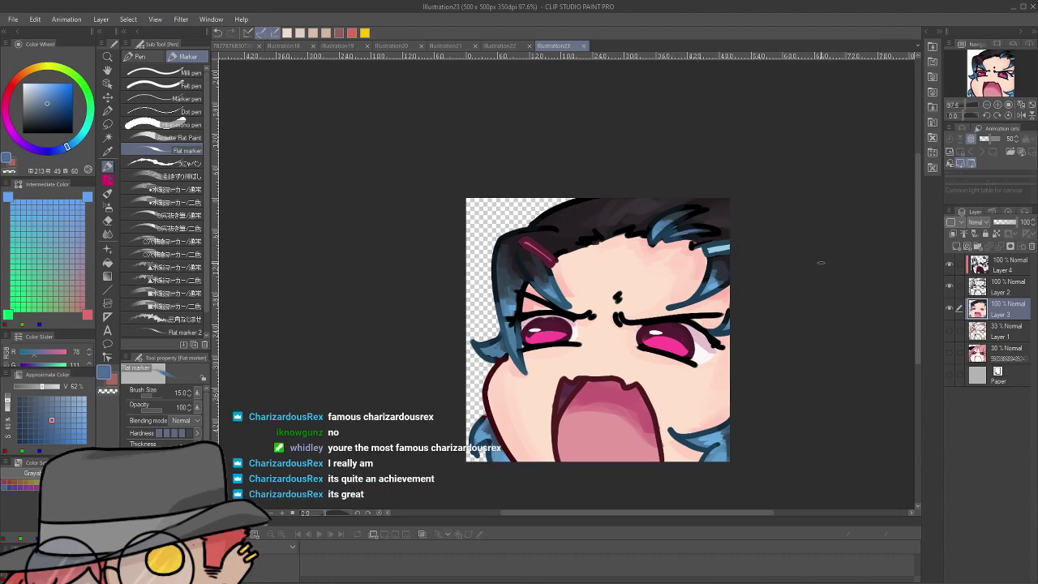
drag(718, 288, 712, 275)
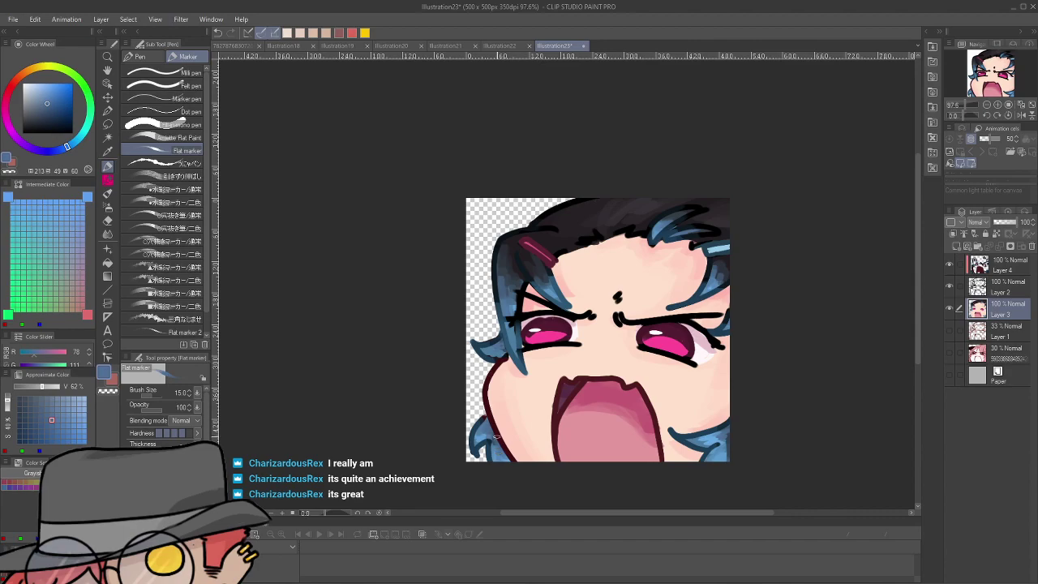
key(ctrl+s)
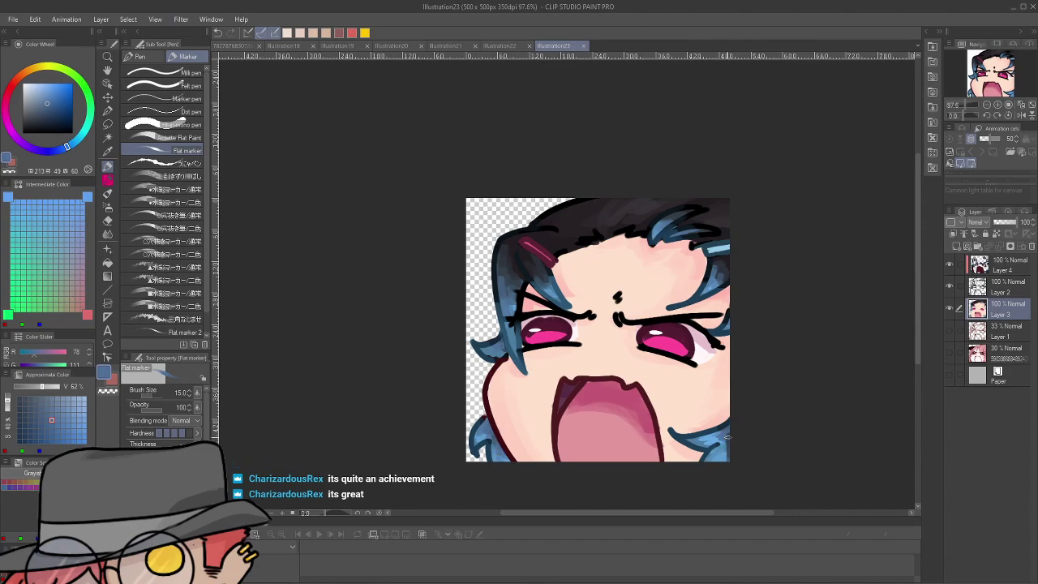
Set the flat marker to white at size 8 and paint thin highlights on the hair curl beside the lower-left cheek
scroll(823, 357, down, 3)
scroll(659, 314, up, 2)
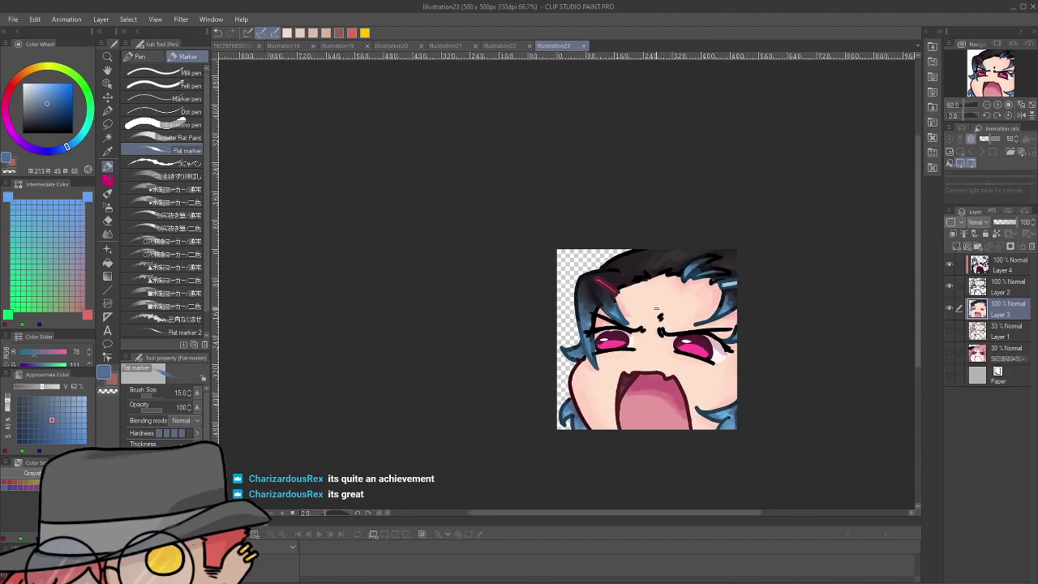
scroll(659, 315, up, 2)
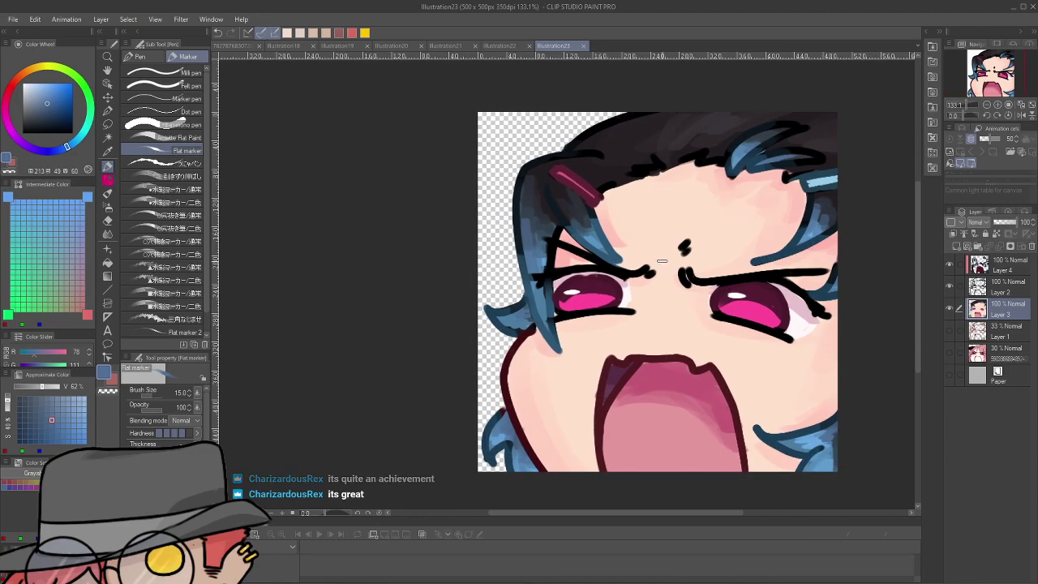
drag(31, 92, 14, 72)
key(ctrl+z)
mouse_move(548, 410)
mouse_down()
mouse_move(513, 436)
mouse_move(504, 417)
mouse_move(494, 431)
mouse_move(507, 410)
mouse_move(494, 426)
mouse_move(525, 466)
mouse_up()
key(ctrl+z)
key(ctrl+z)
key(bracketleft)
key(bracketleft)
key(bracketleft)
key(ctrl+z)
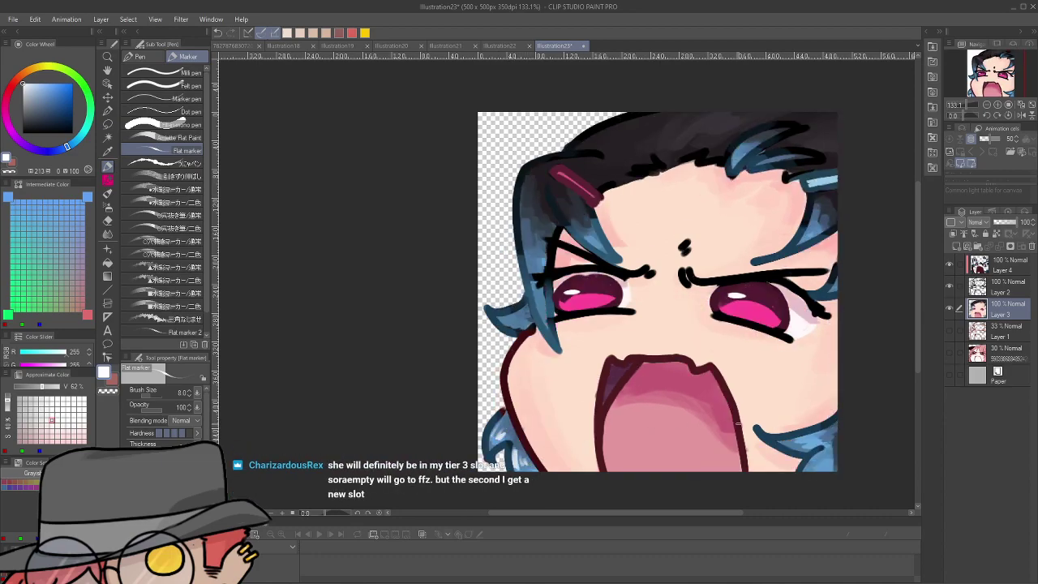
Add white highlights to the blue hair curls in the lower-right corner of the portrait and save the illustration
mouse_move(803, 437)
mouse_down()
mouse_move(824, 431)
mouse_move(822, 465)
mouse_up()
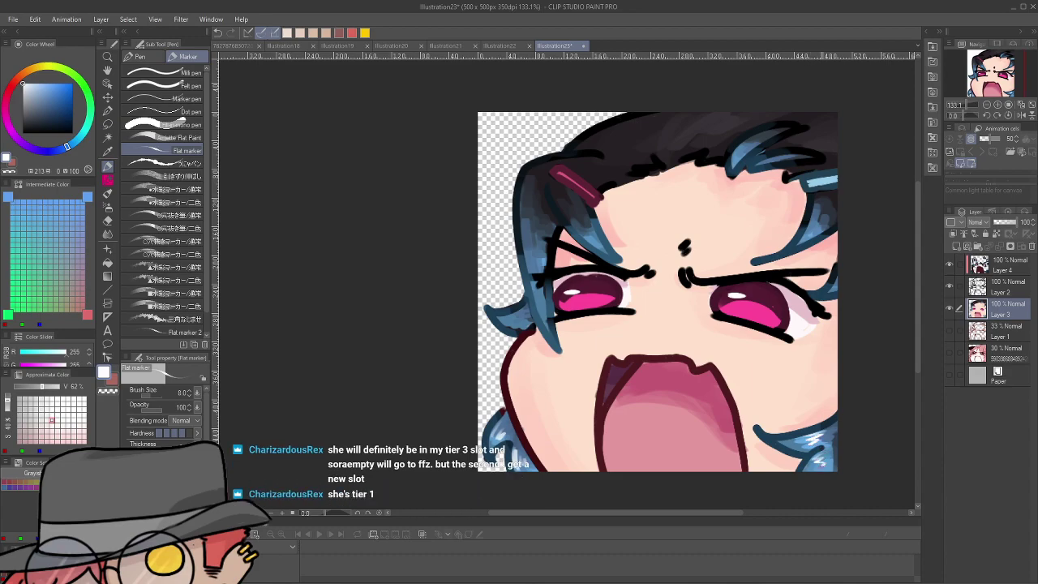
drag(858, 406, 839, 425)
key(ctrl+s)
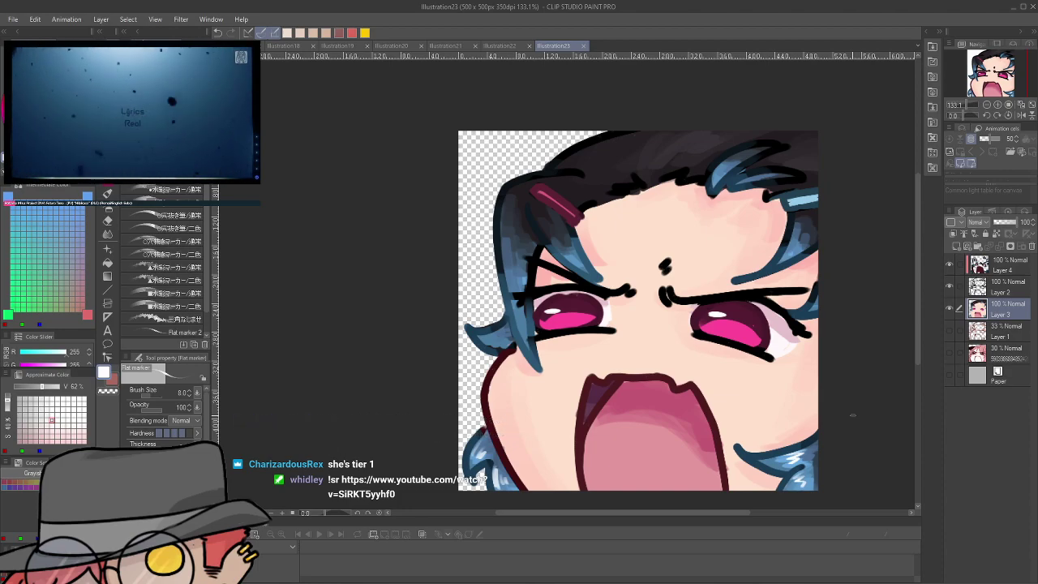
Paint thin white highlights on the blue hair locks beside both temples
click(791, 244)
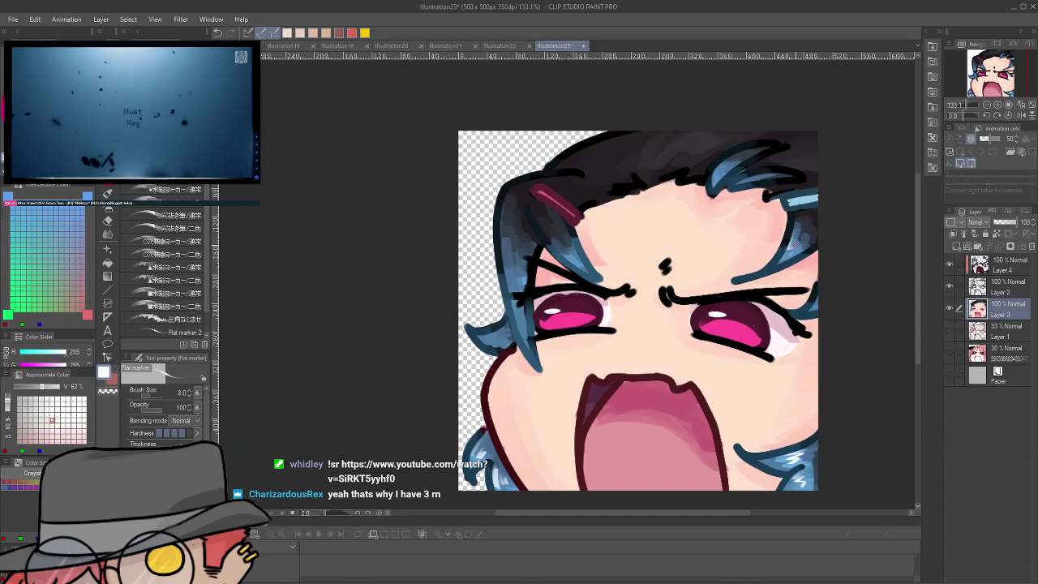
mouse_move(505, 272)
mouse_down()
mouse_move(513, 309)
mouse_move(518, 292)
mouse_up()
drag(560, 250, 572, 260)
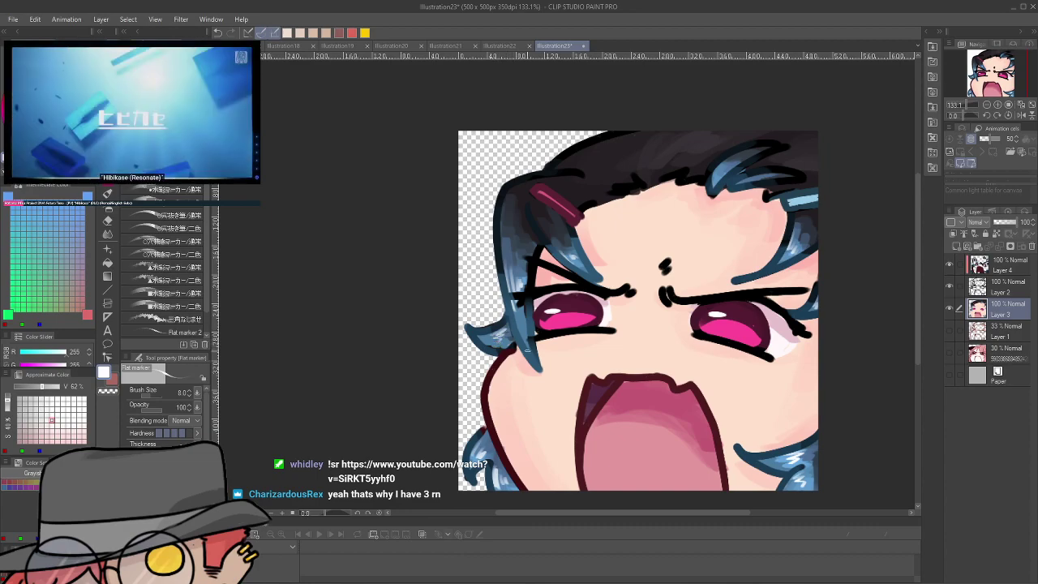
scroll(532, 334, down, 3)
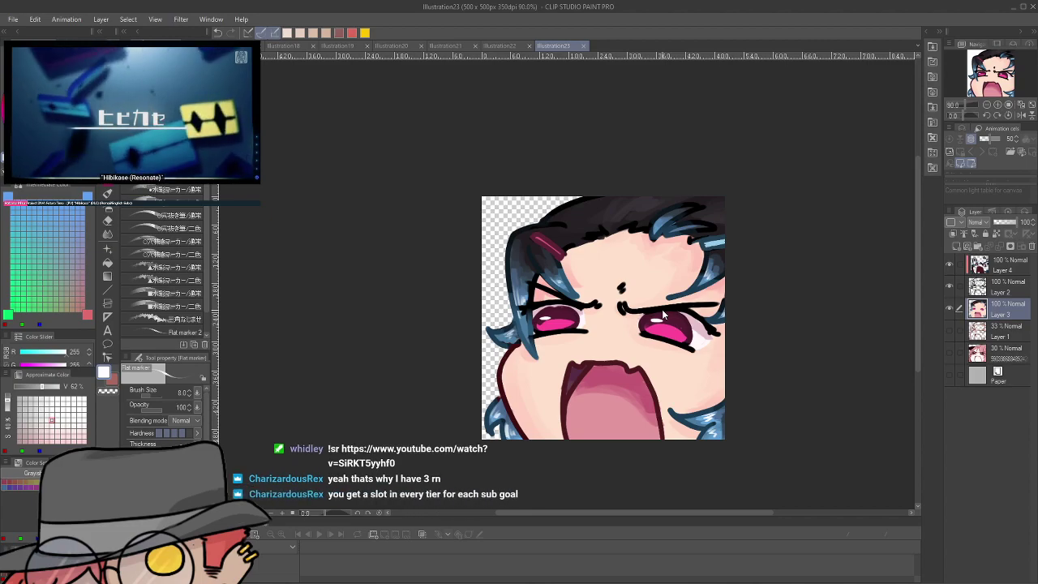
Repaint the white highlights along the long left hair lock and save the illustration
scroll(662, 309, up, 2)
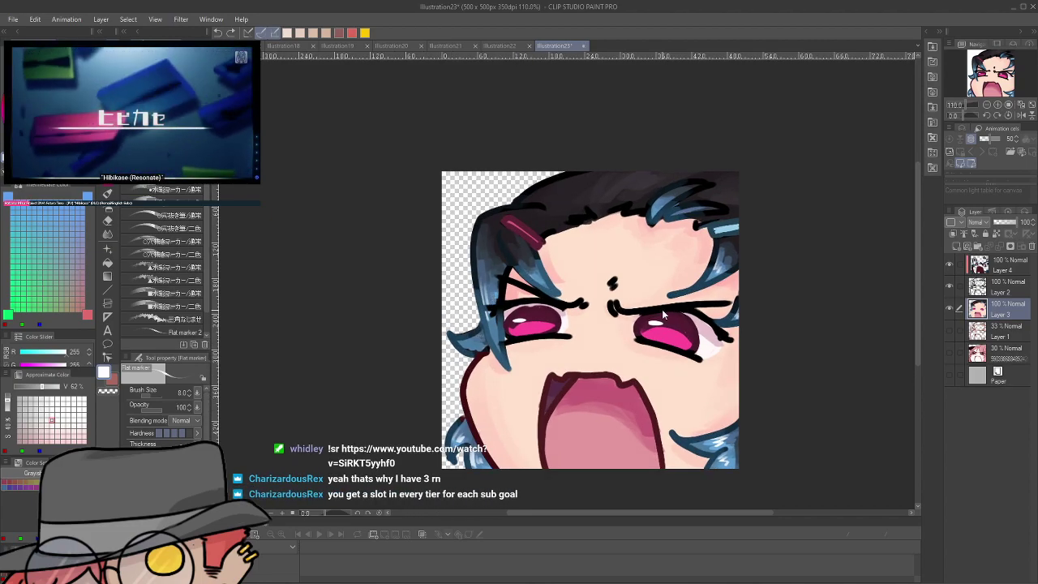
scroll(662, 309, up, 1)
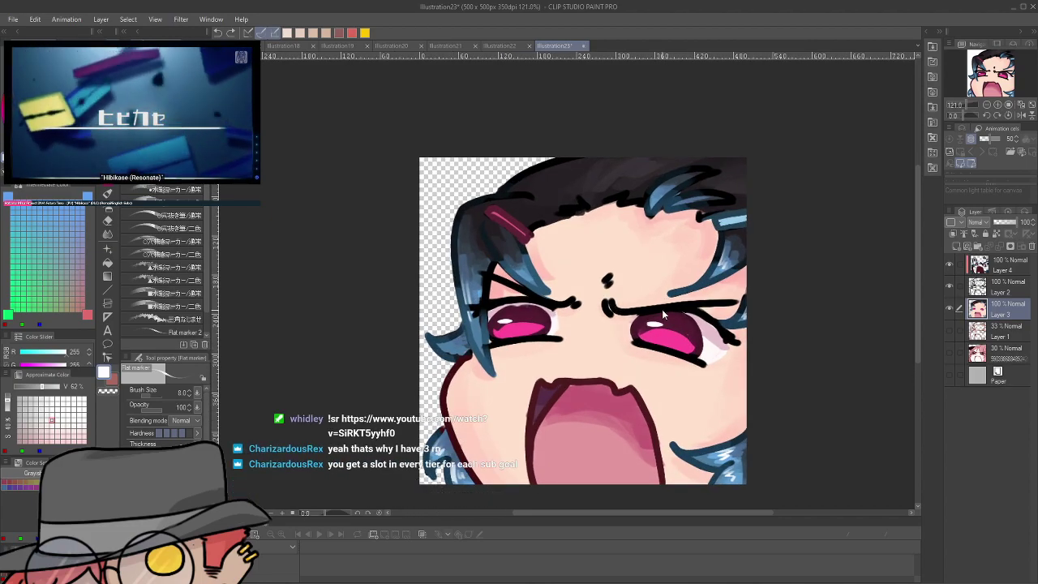
drag(662, 309, 701, 303)
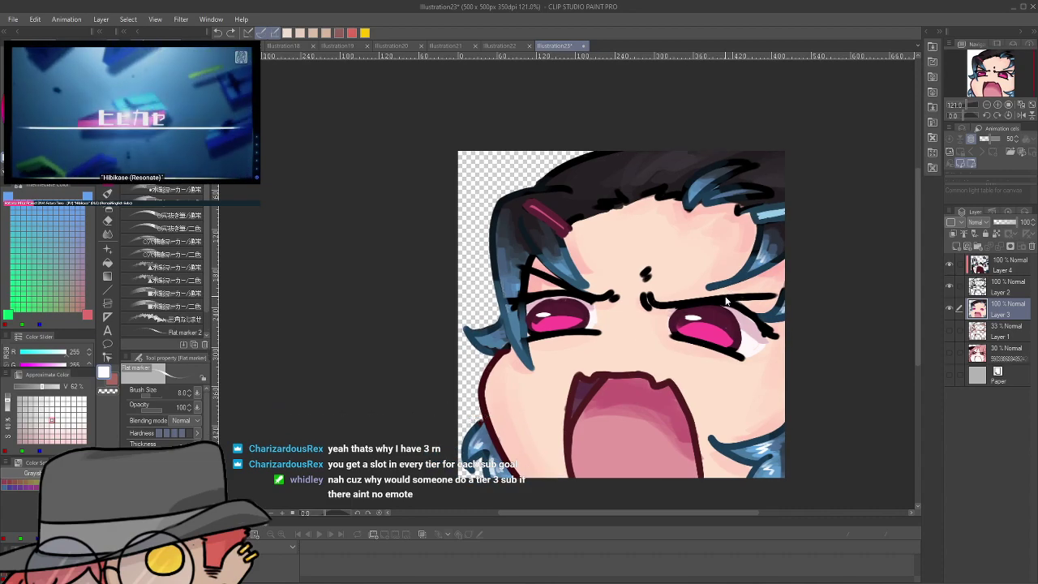
key(ctrl+s)
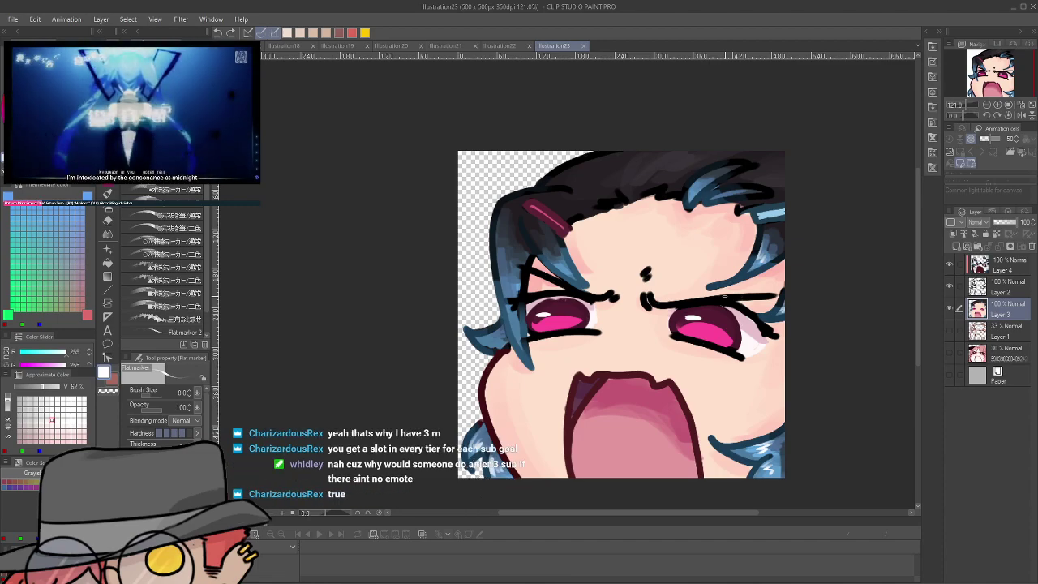
drag(501, 275, 510, 318)
key(ctrl+z)
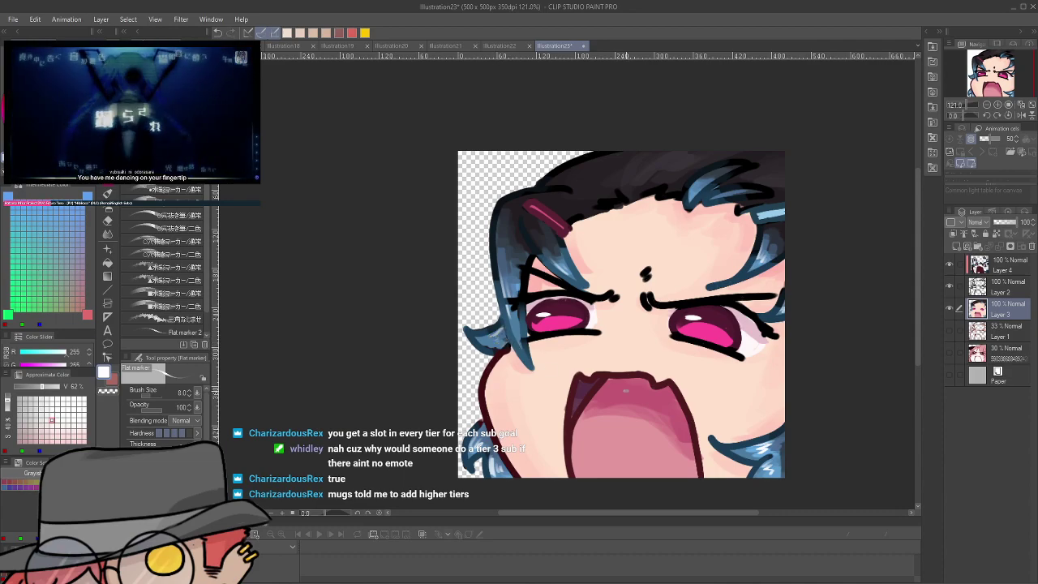
Examine the white hair highlights and the overall portrait at several zoom levels
scroll(625, 392, up, 2)
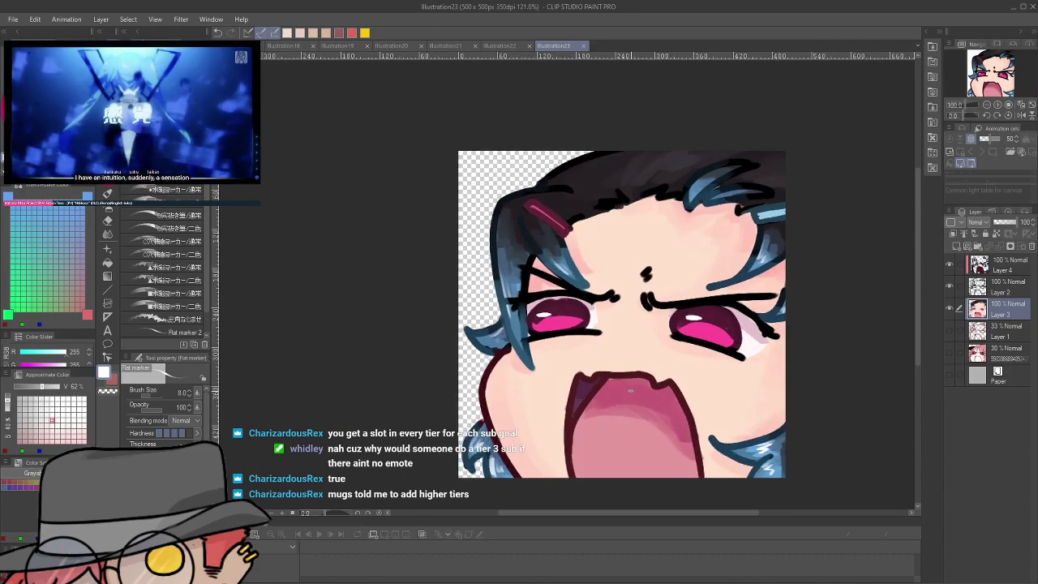
scroll(583, 406, down, 2)
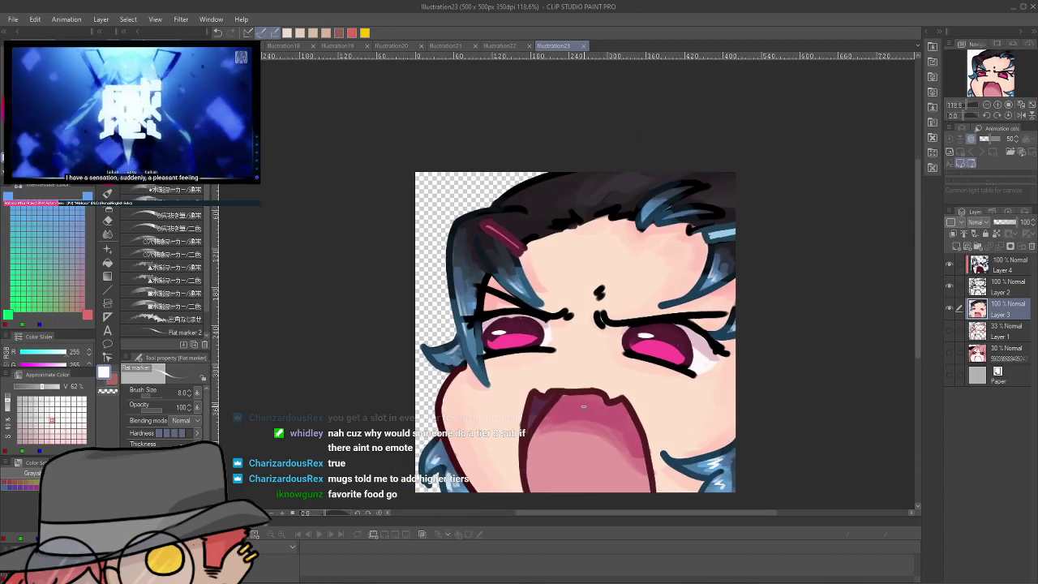
scroll(583, 406, down, 1)
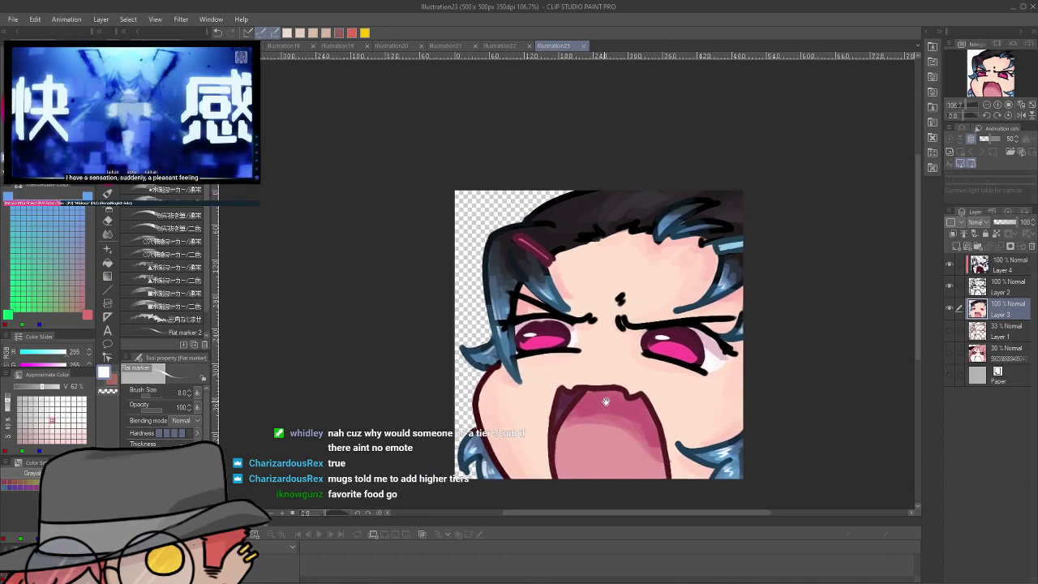
scroll(593, 378, down, 1)
drag(593, 378, 642, 371)
scroll(704, 348, down, 3)
scroll(705, 349, up, 3)
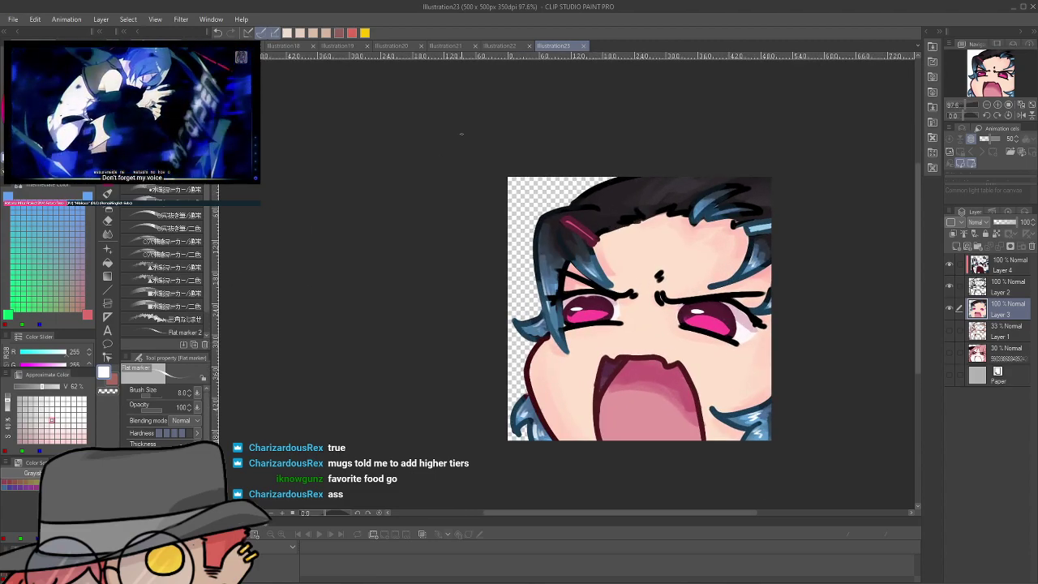
scroll(670, 251, down, 2)
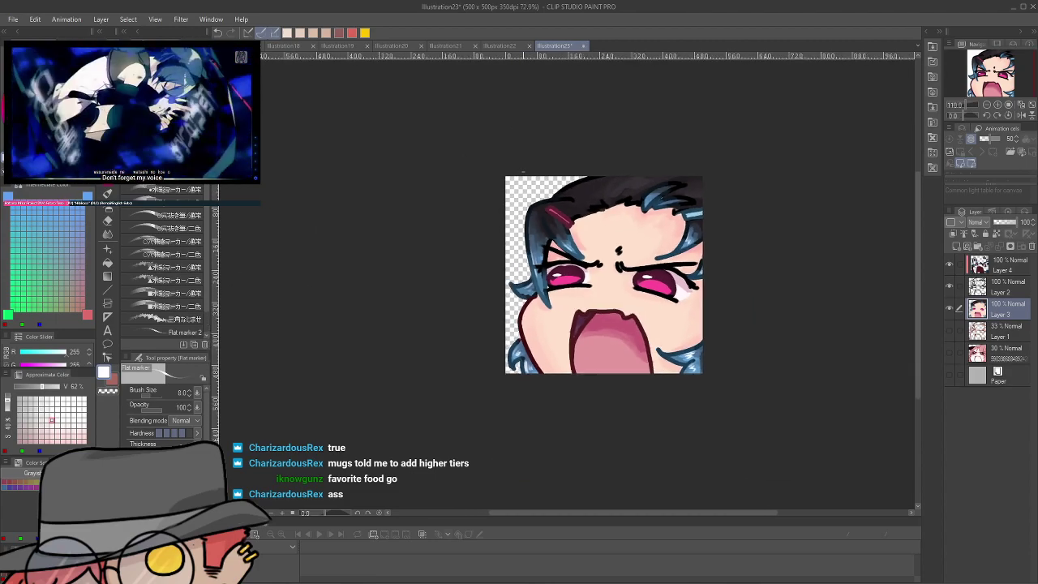
scroll(670, 251, up, 2)
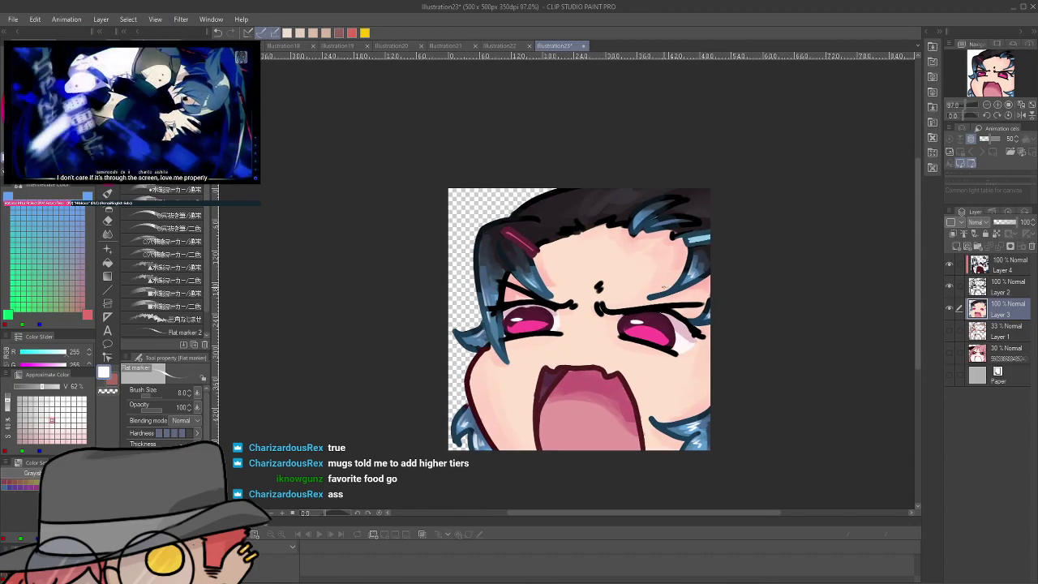
click(16, 32)
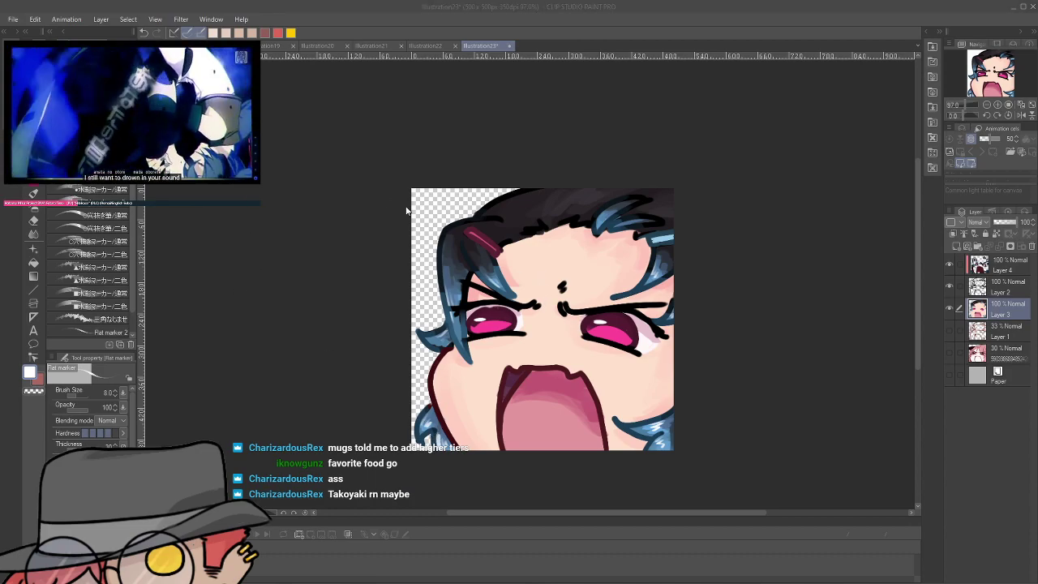
click(17, 33)
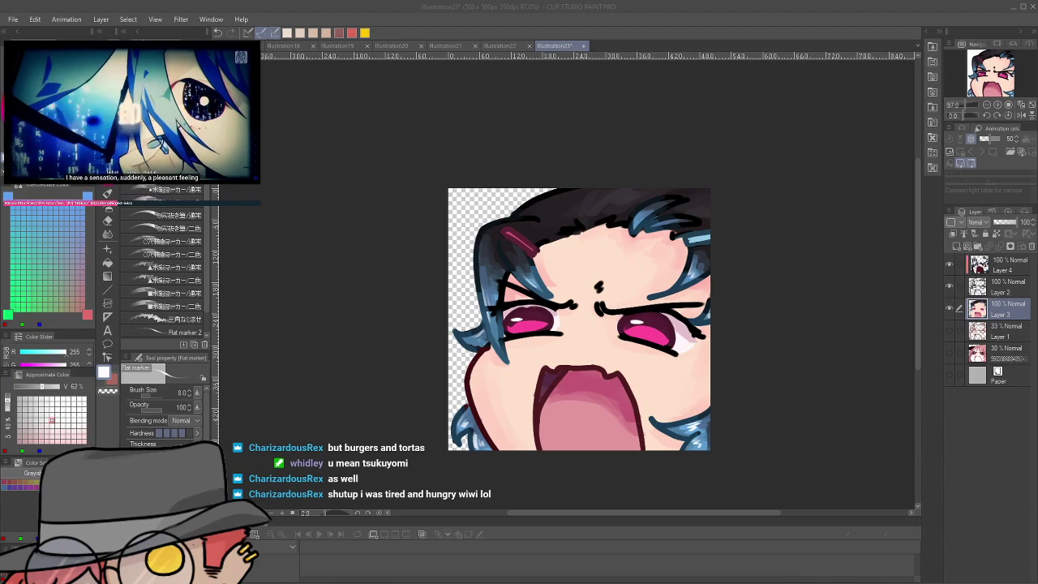
Compare the portrait with the pink-haired reference image and examine the face and hair at several zoom levels
drag(602, 327, 578, 327)
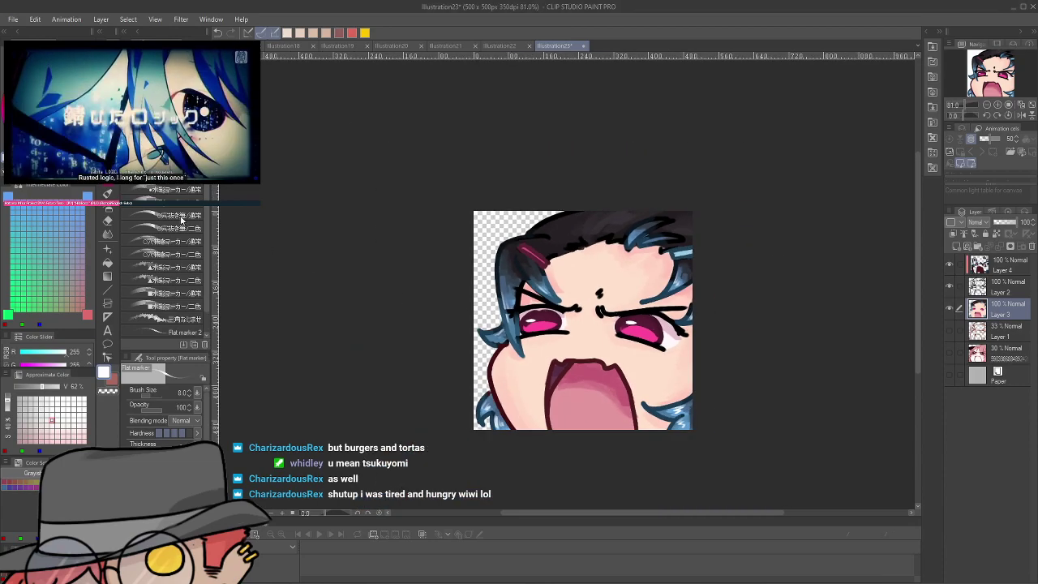
key(ctrl+Tab)
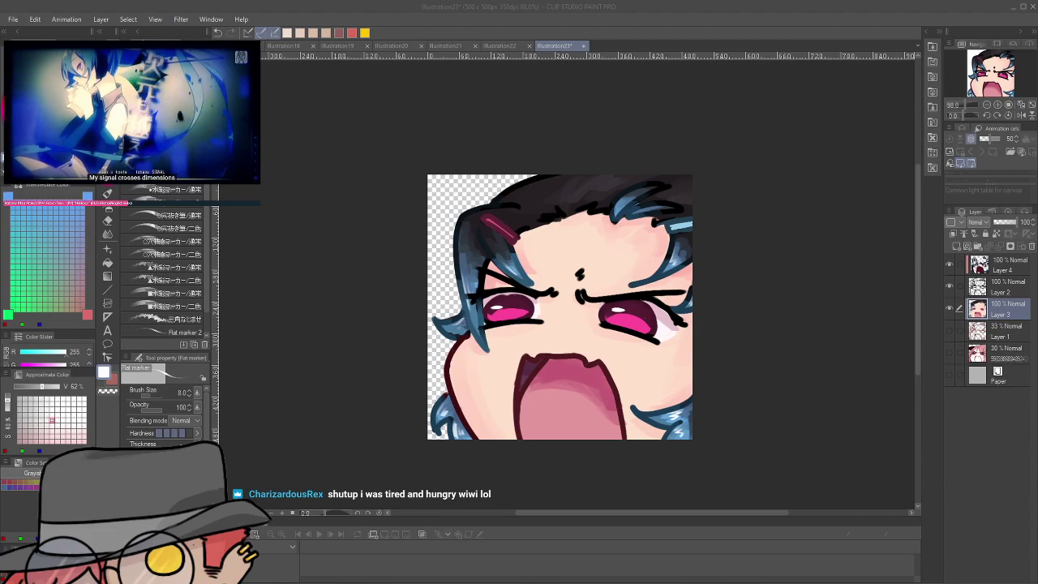
key(ctrl+Tab)
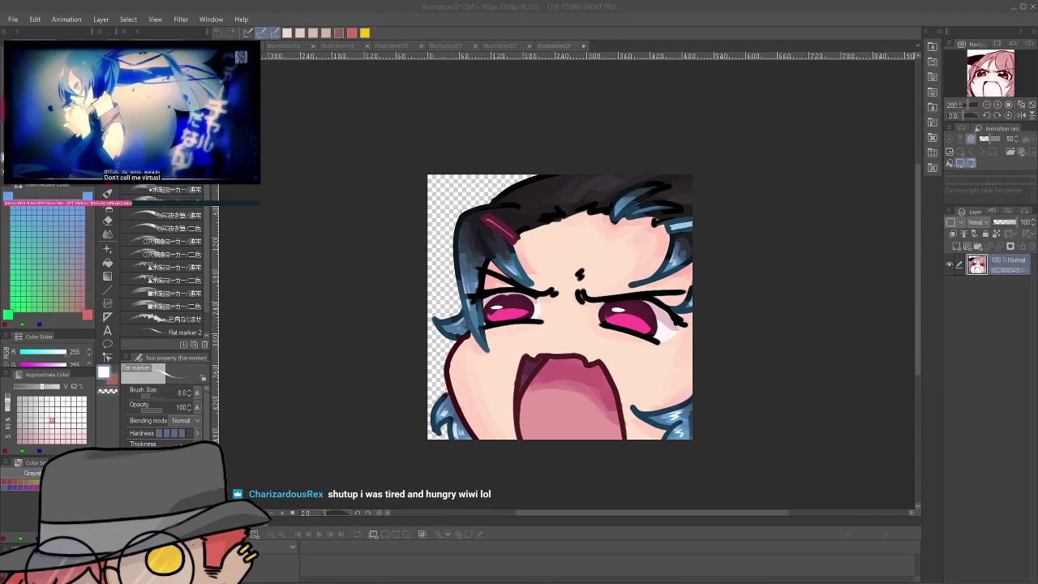
scroll(597, 265, up, 4)
drag(597, 265, 674, 268)
scroll(732, 232, down, 4)
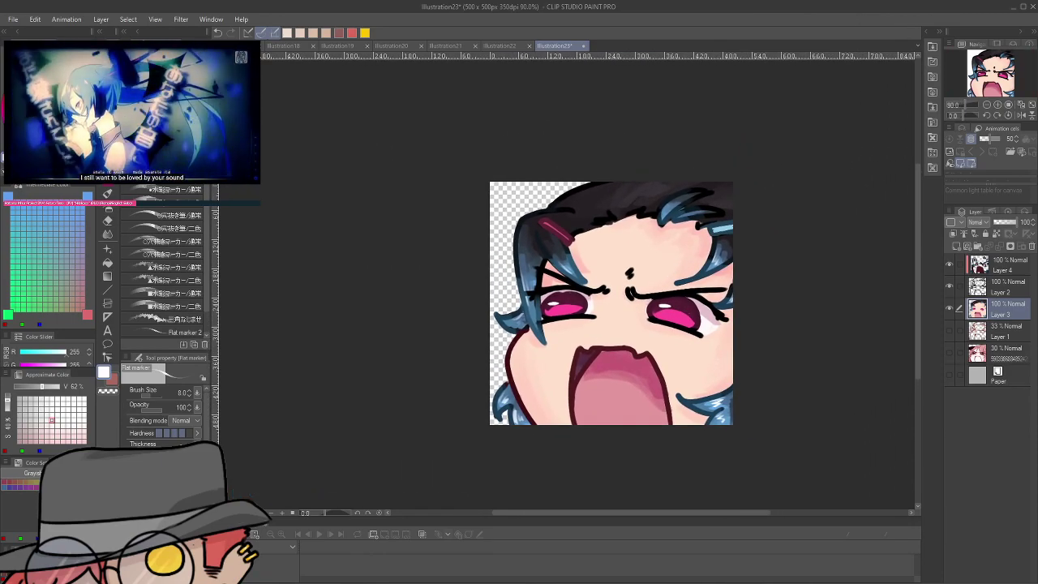
scroll(552, 223, up, 5)
drag(719, 313, 694, 275)
scroll(623, 239, down, 3)
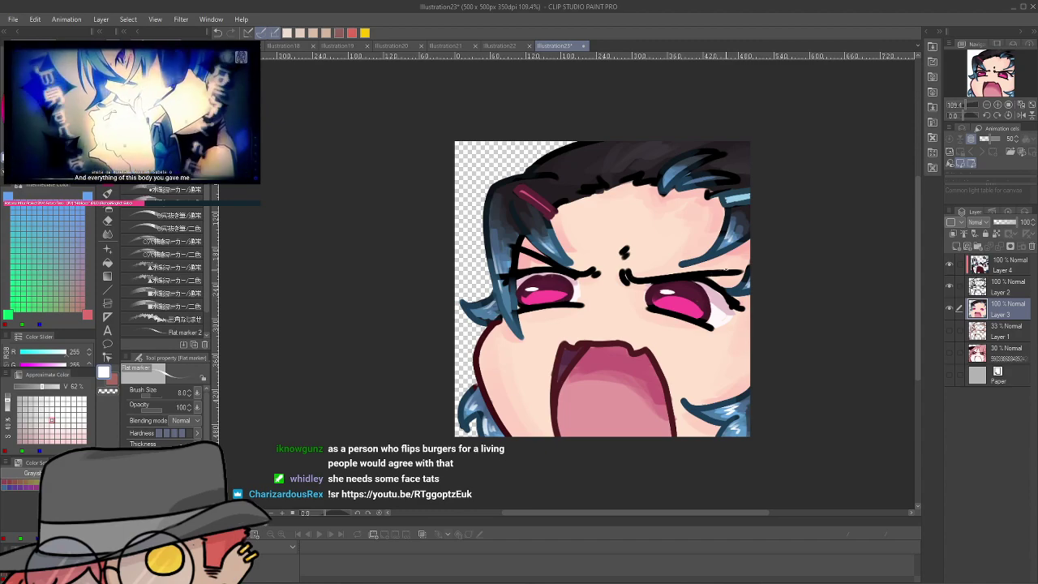
scroll(766, 257, down, 1)
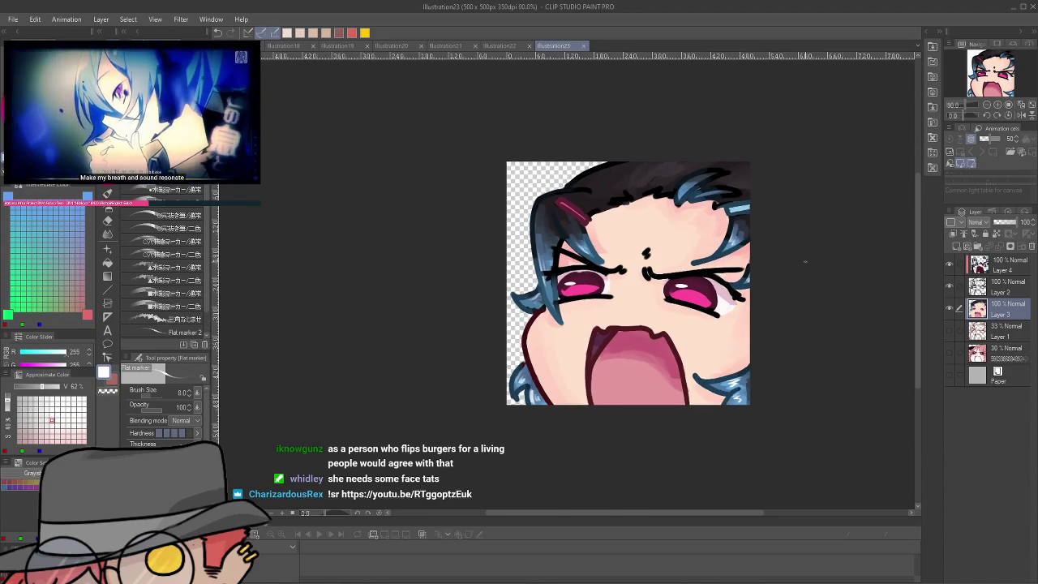
Enlarge the Flat marker brush to size 60 and save the portrait illustration
scroll(805, 261, up, 1)
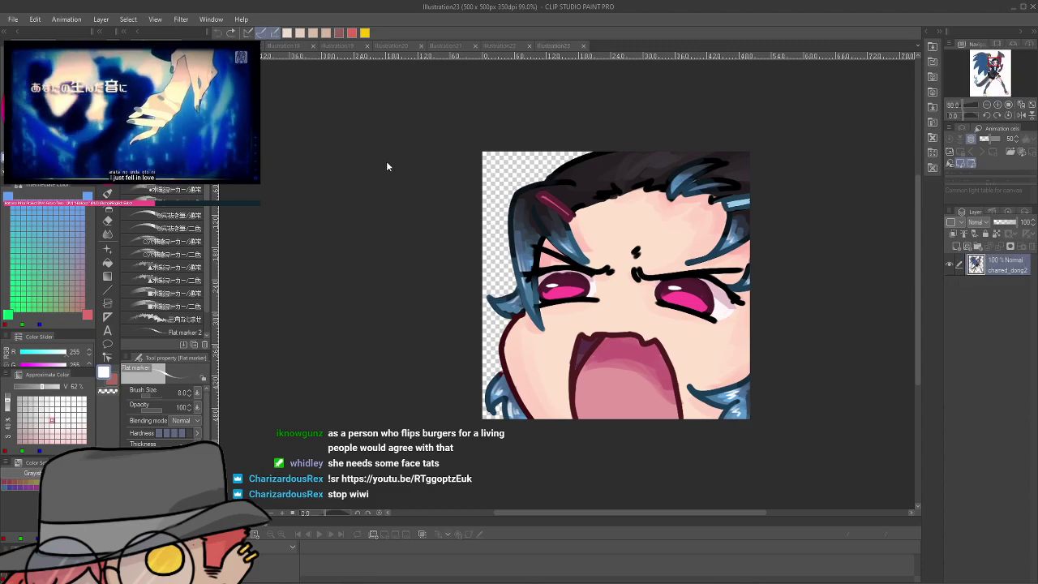
scroll(806, 260, down, 1)
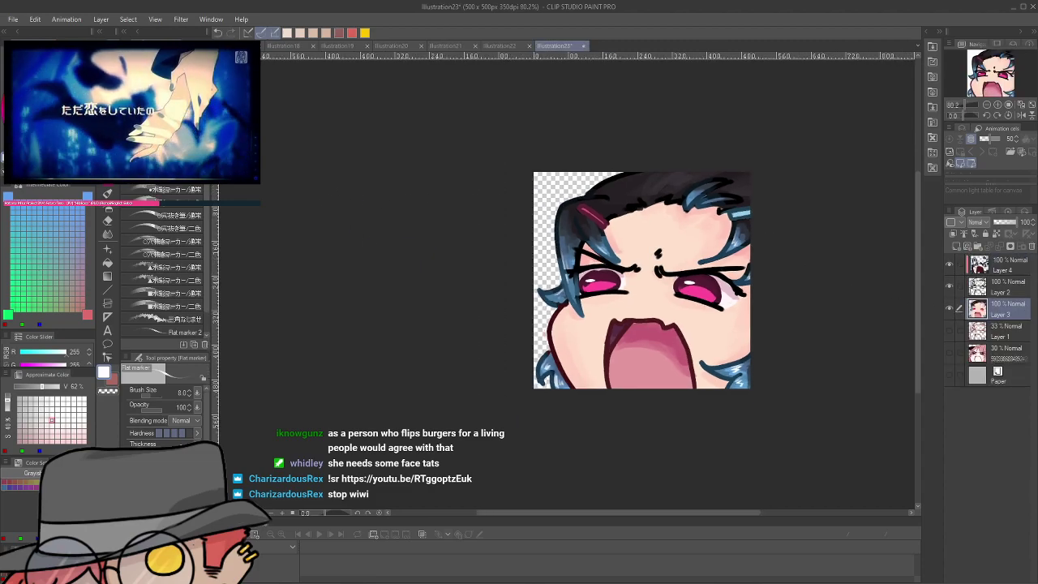
key(i)
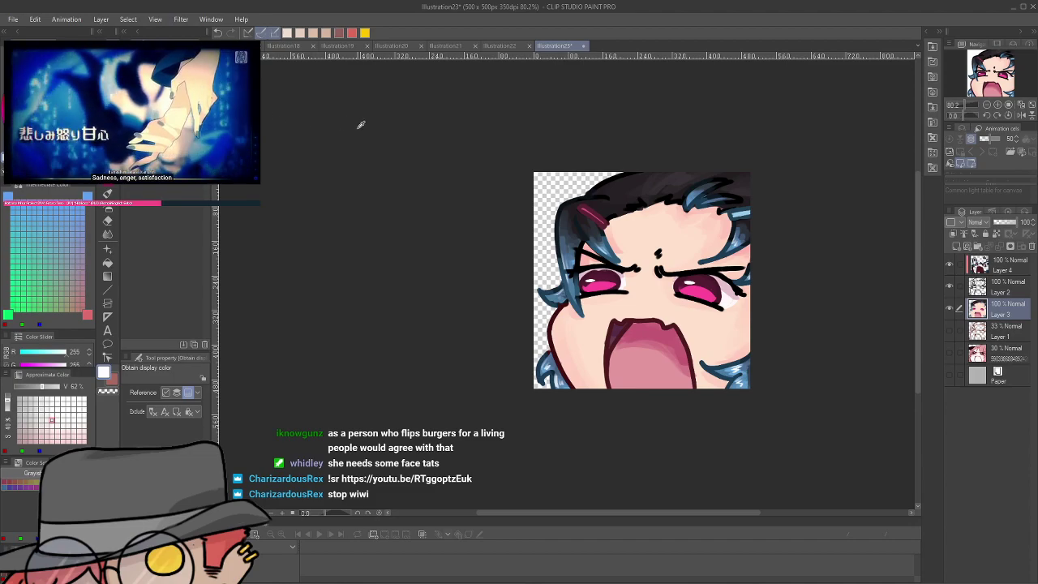
key(p)
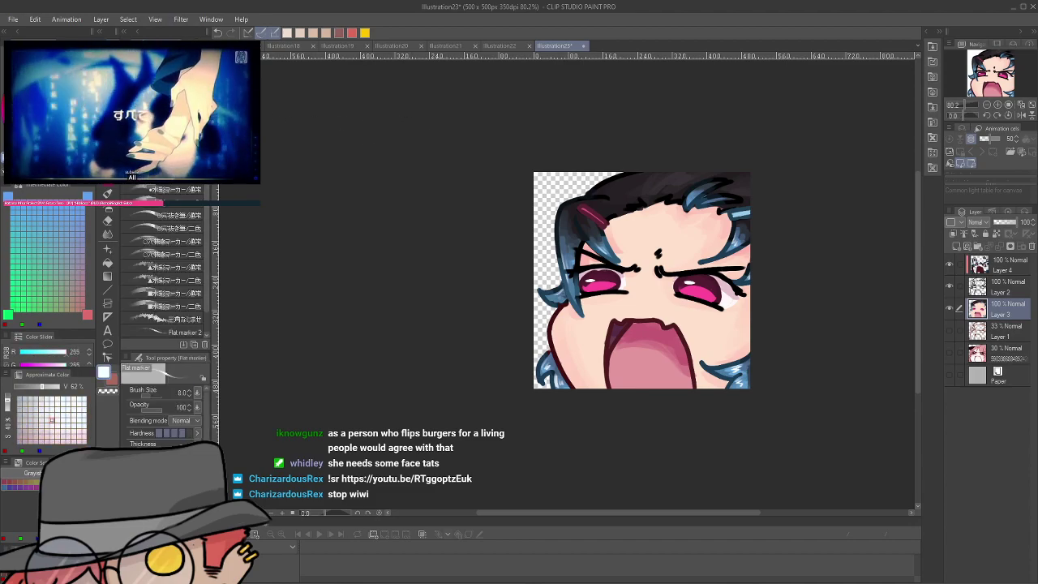
key(bracketright)
key(bracketright)
key(bracketright)
key(bracketright)
key(bracketright)
key(bracketright)
key(bracketright)
key(bracketright)
key(bracketright)
key(bracketright)
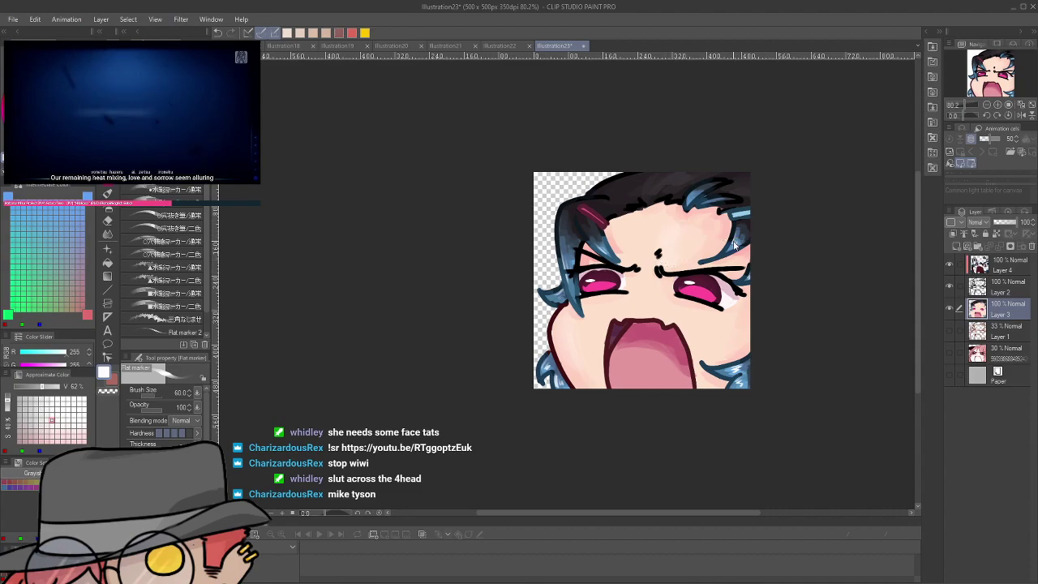
key(ctrl+s)
scroll(734, 241, up, 1)
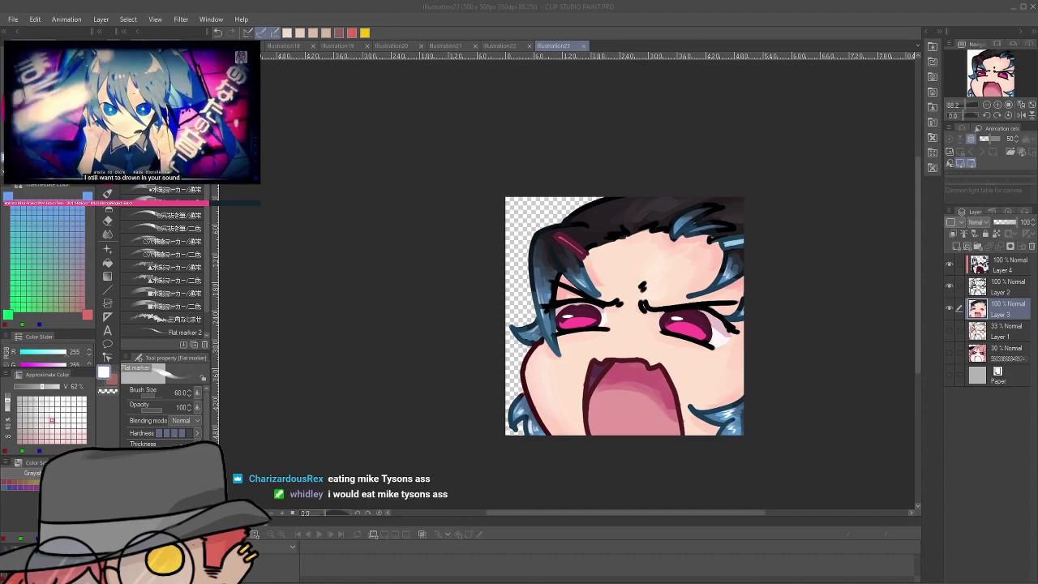
key(ctrl+minus)
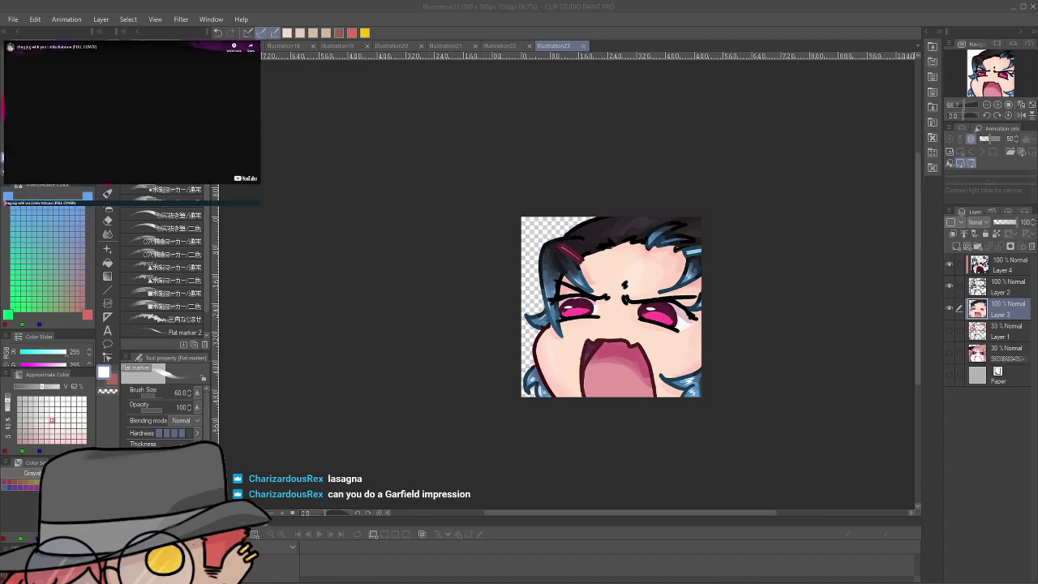
click(816, 262)
scroll(723, 267, down, 3)
scroll(722, 267, up, 3)
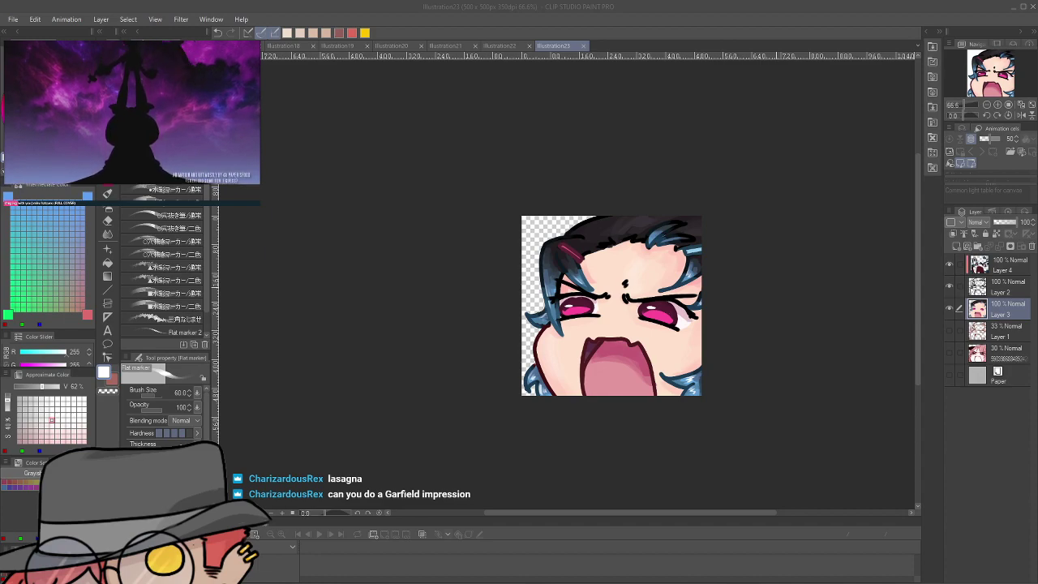
scroll(720, 271, up, 1)
drag(720, 271, 759, 308)
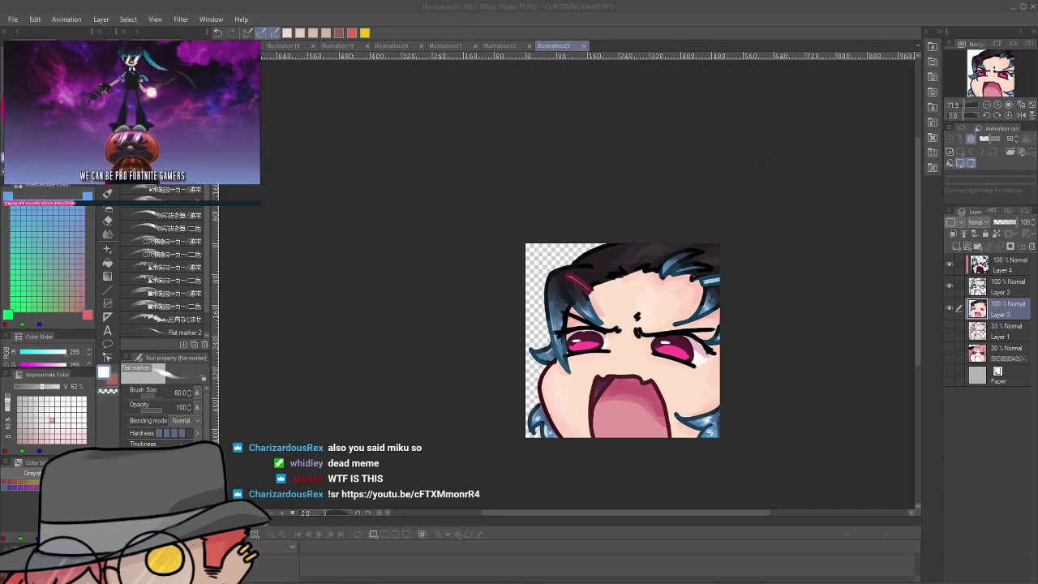
Create a blank 500 x 500 px canvas at 350 dpi and place the finished portrait beside it in a split view
click(795, 211)
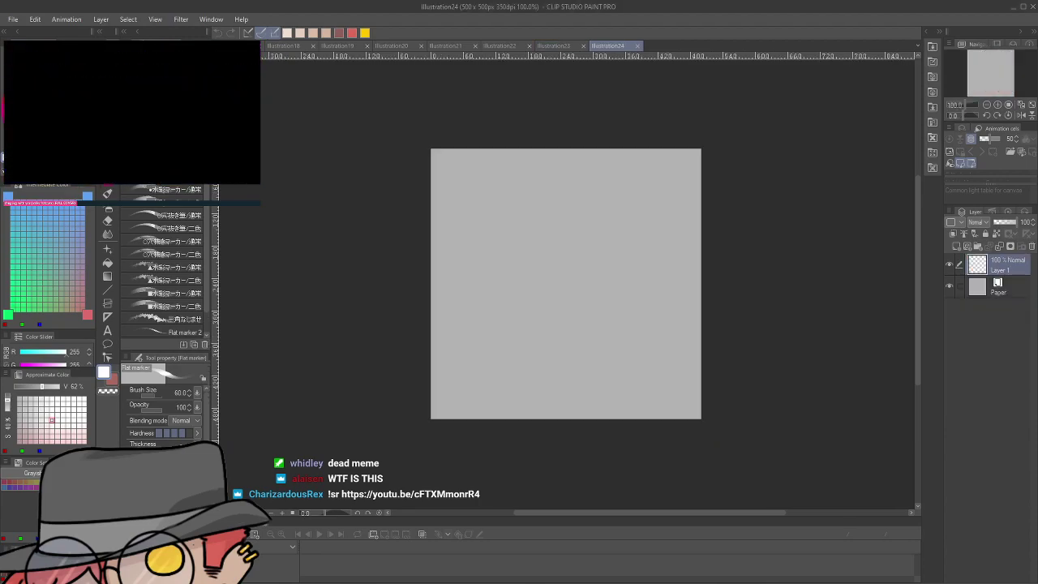
click(554, 45)
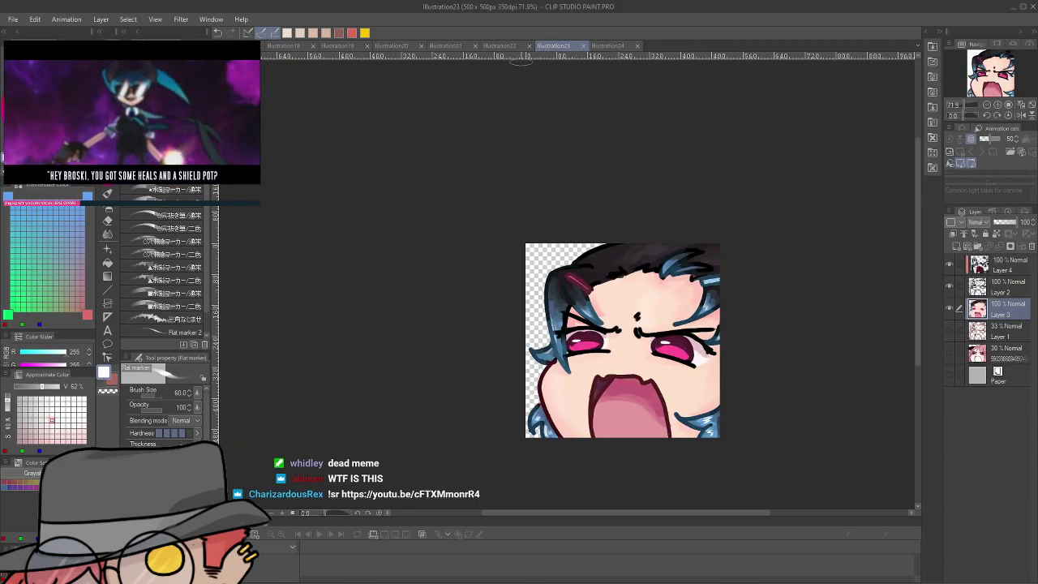
click(499, 45)
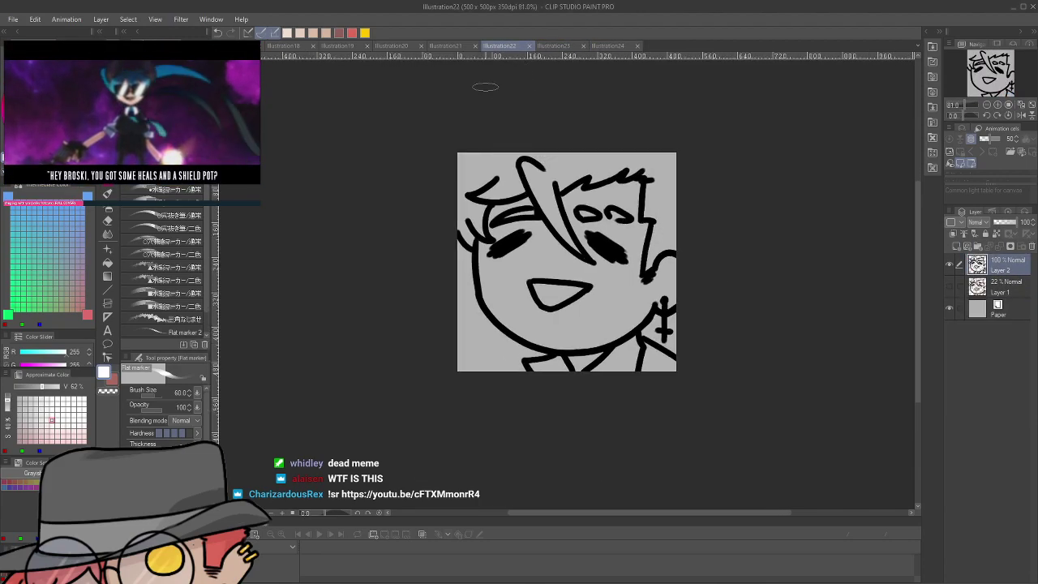
click(556, 46)
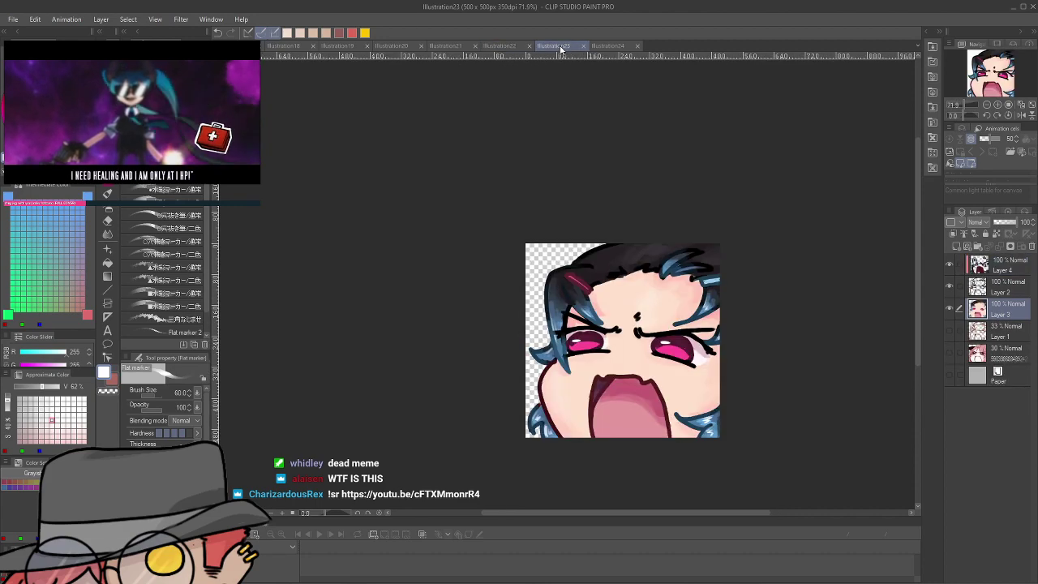
drag(594, 49, 919, 56)
scroll(807, 290, up, 3)
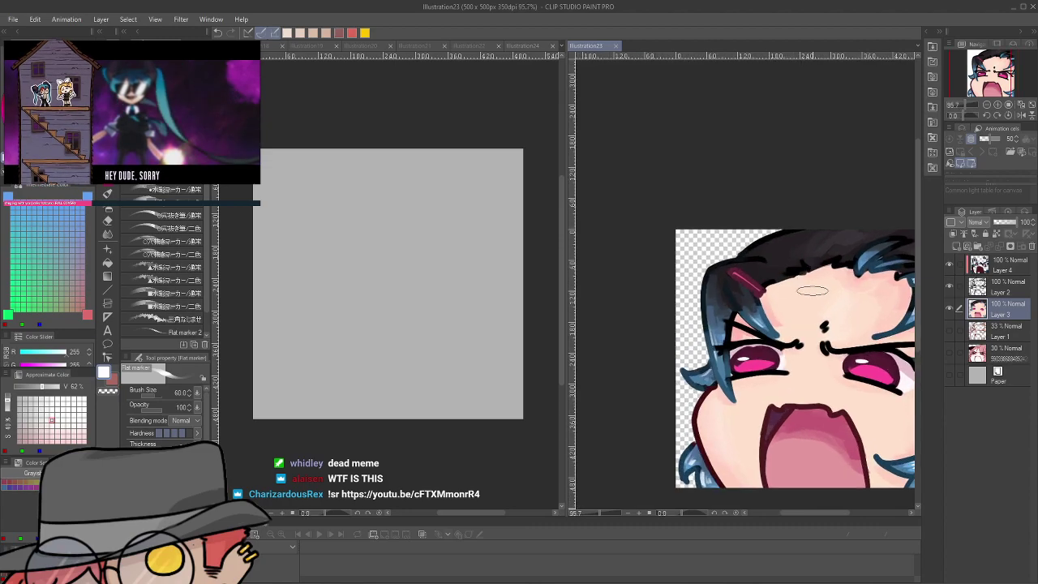
Dock the charred_dong2.png reference beside the blank canvas, examine the character's face and outfit, and take it out again
click(317, 167)
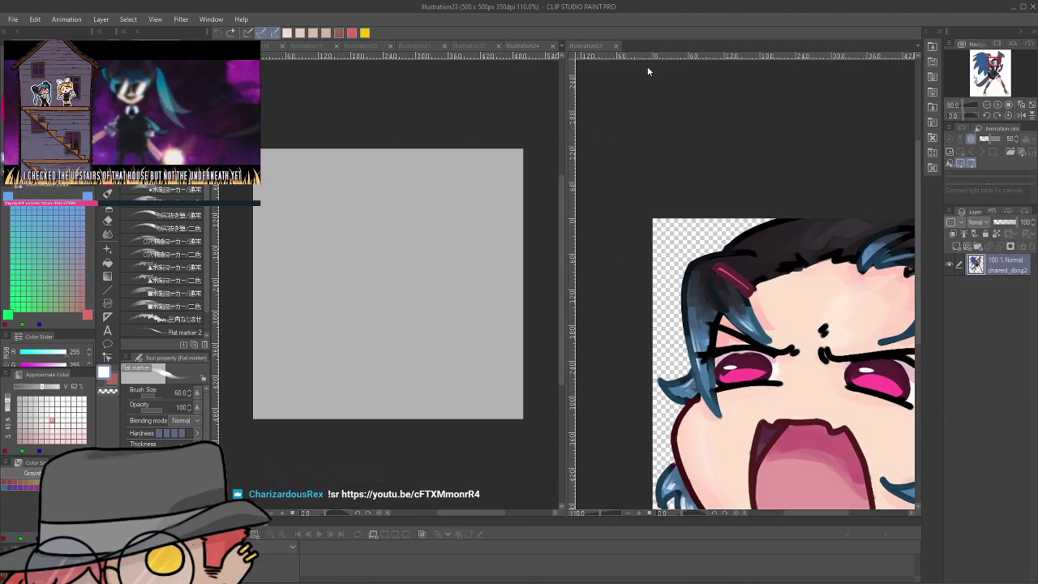
drag(652, 50, 652, 47)
scroll(783, 312, up, 2)
scroll(775, 291, down, 4)
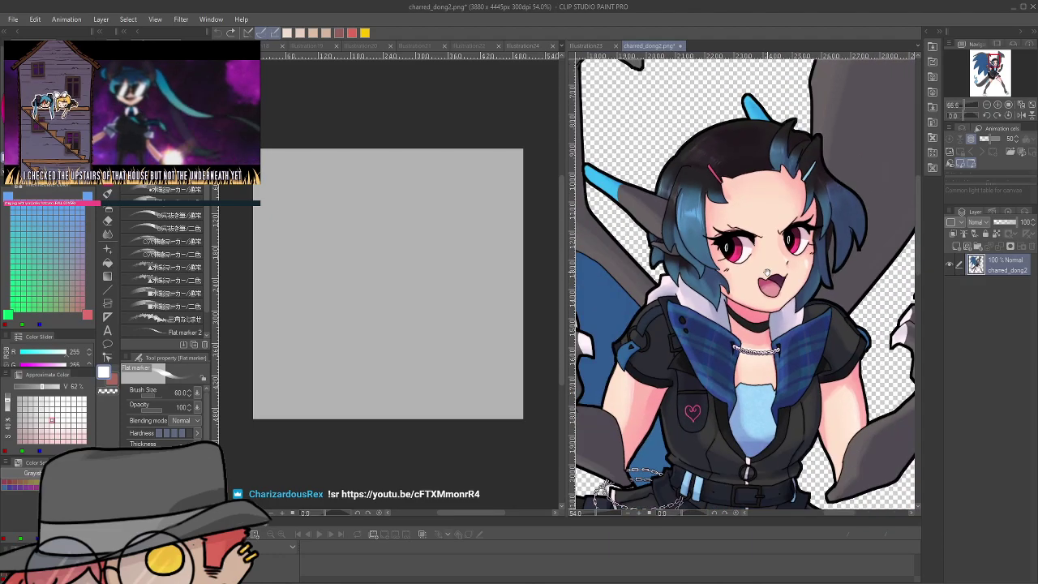
drag(778, 318, 823, 319)
scroll(807, 205, up, 2)
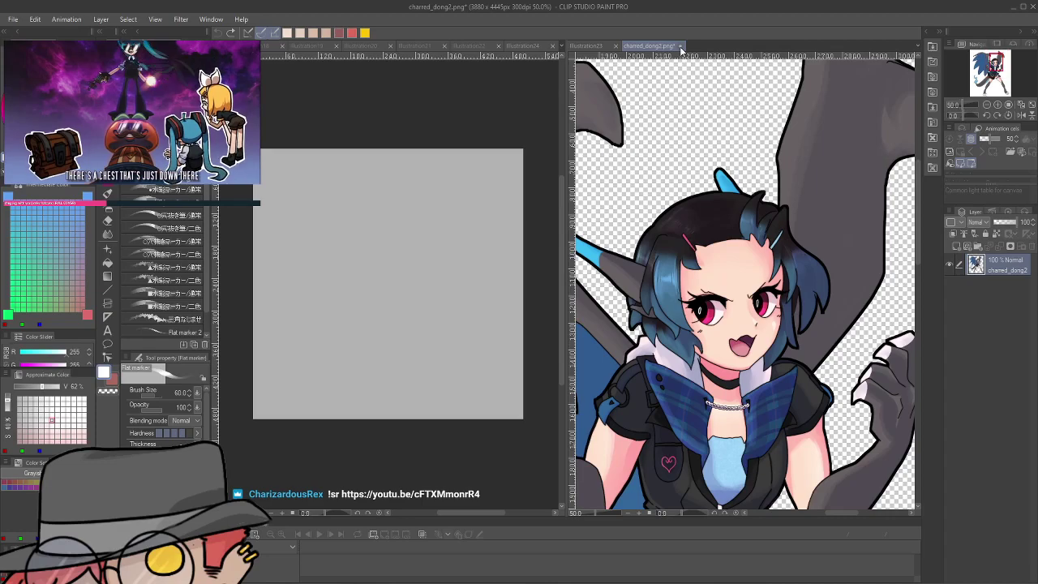
click(682, 46)
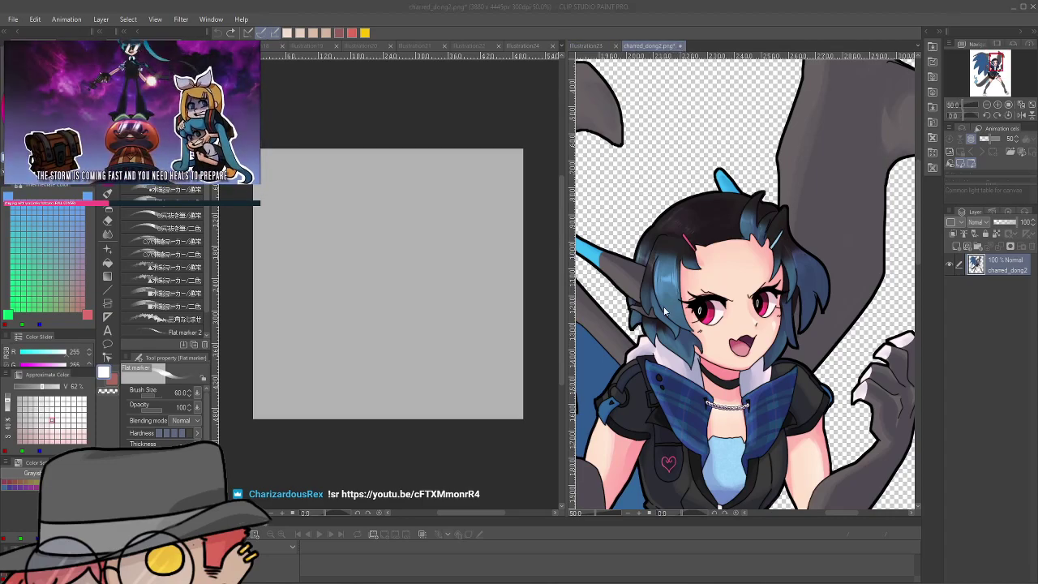
Examine the portrait and the other open illustrations, including the smiling face sketch, beside the blank canvas
click(533, 225)
drag(831, 323, 774, 298)
scroll(774, 299, up, 1)
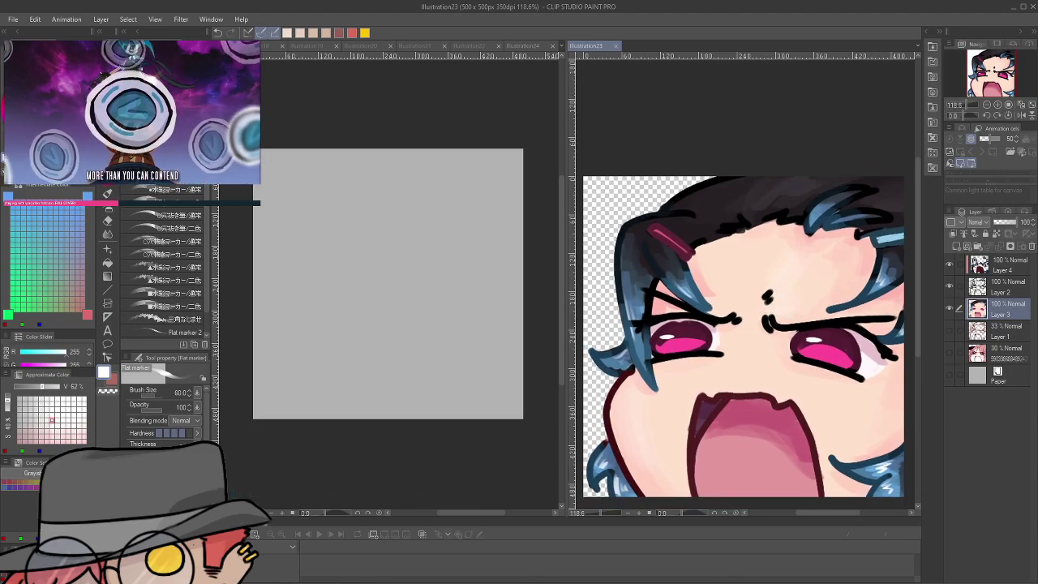
click(420, 162)
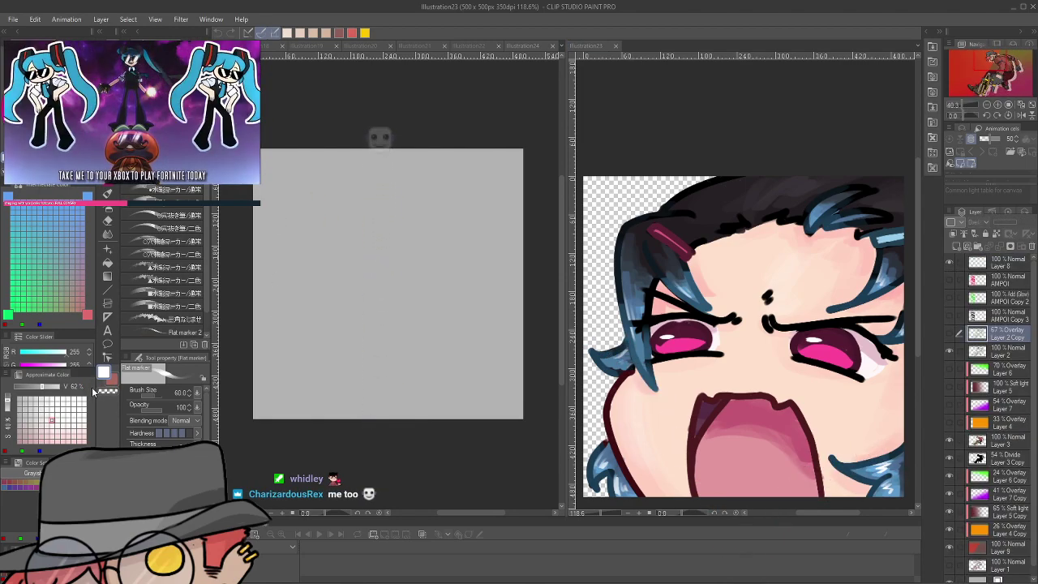
click(227, 365)
click(564, 242)
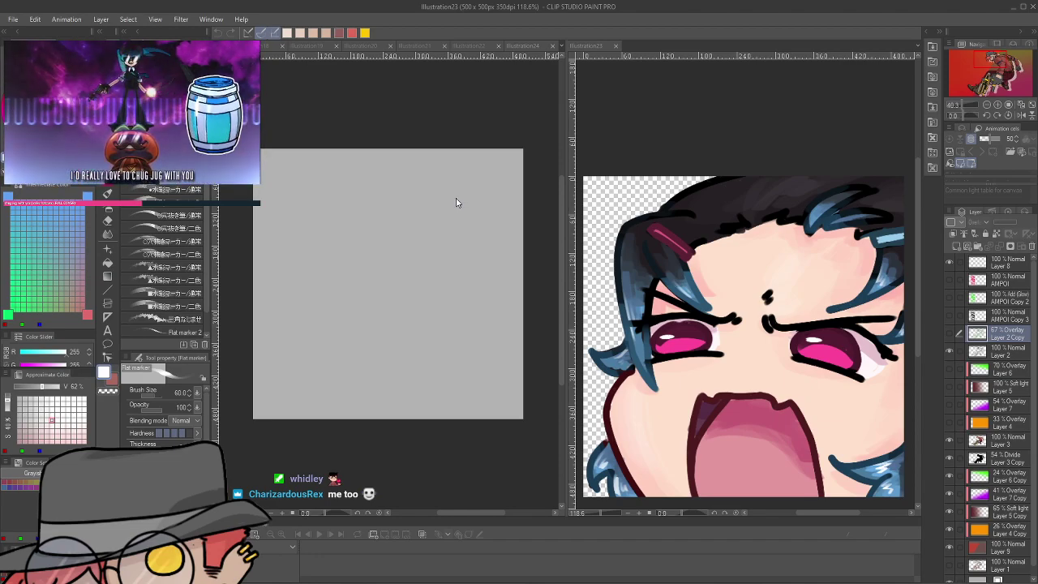
click(525, 46)
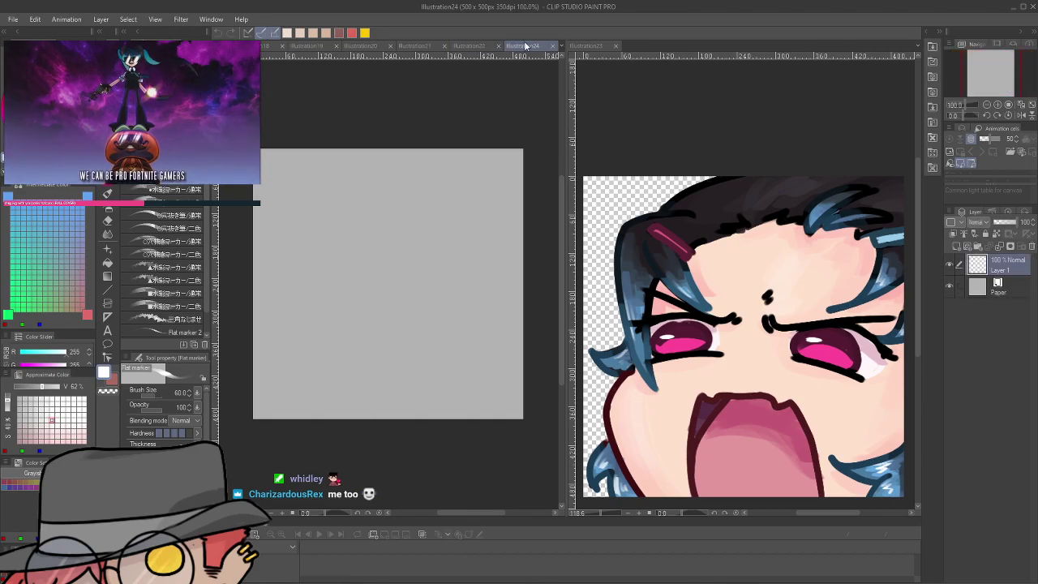
click(474, 46)
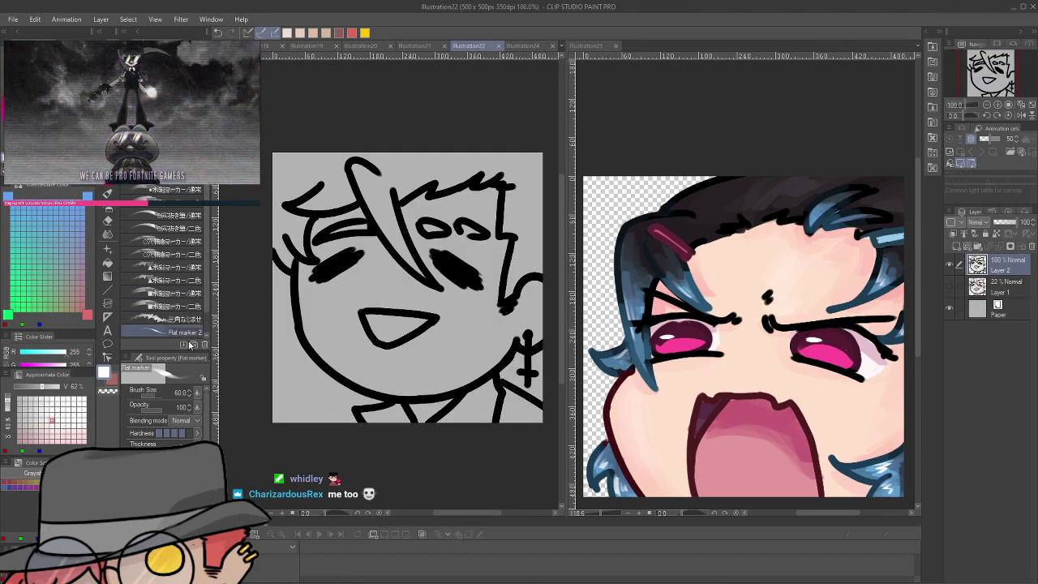
click(416, 46)
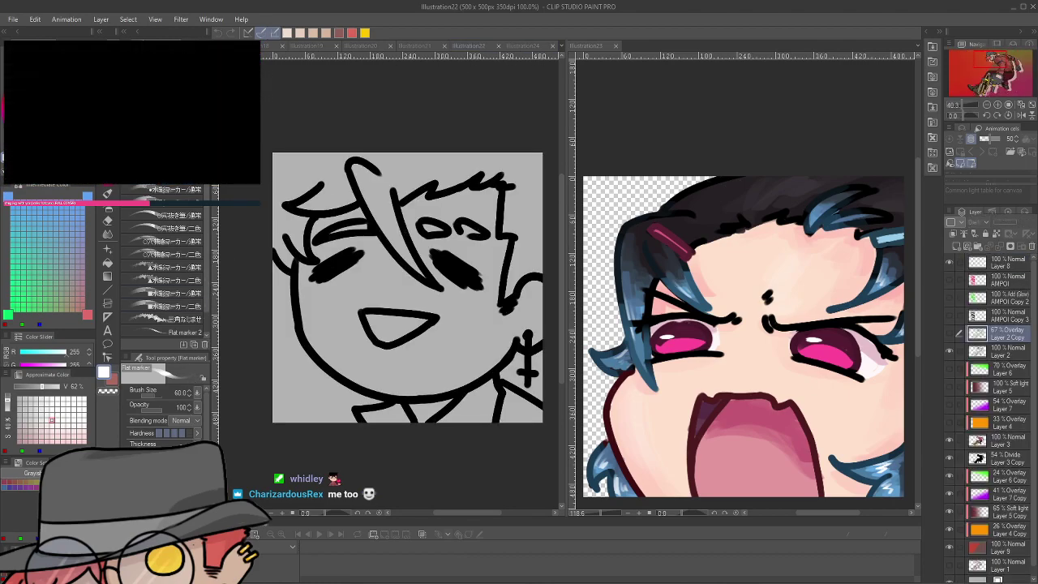
click(523, 46)
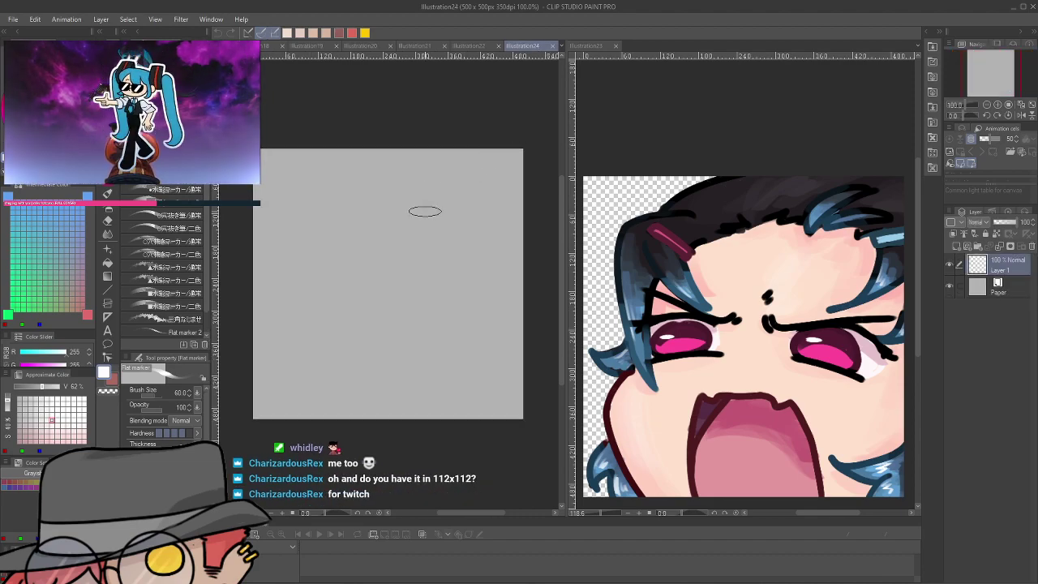
click(791, 156)
scroll(781, 128, down, 2)
drag(831, 288, 805, 306)
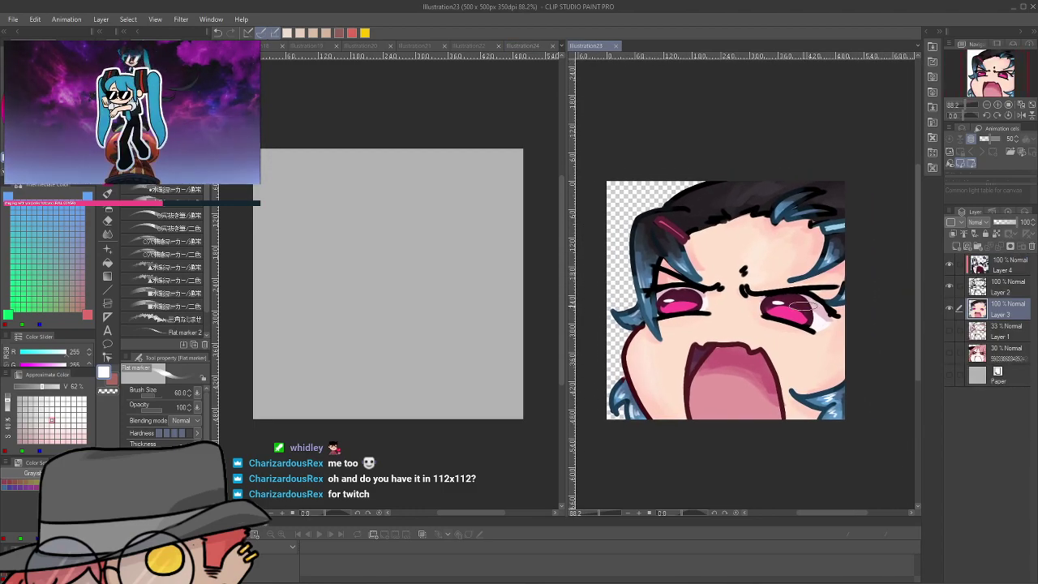
Choose the INJIPEN at size 20 with a dark grey colour, and undo the test scribbles on the blank canvas
click(350, 110)
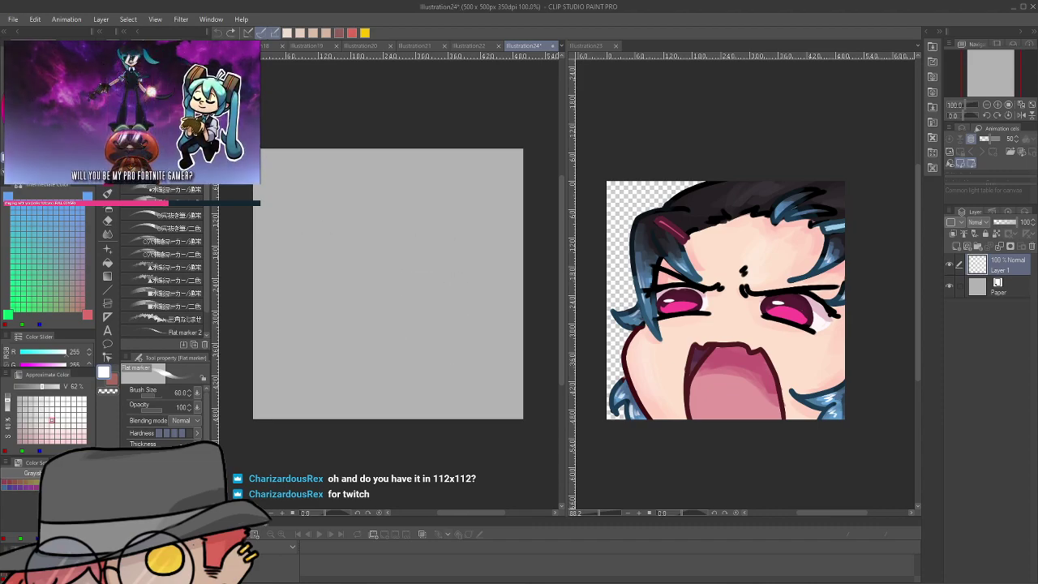
key(p)
drag(354, 163, 413, 322)
key(ctrl+z)
drag(28, 105, 27, 135)
drag(453, 255, 452, 373)
key(ctrl+z)
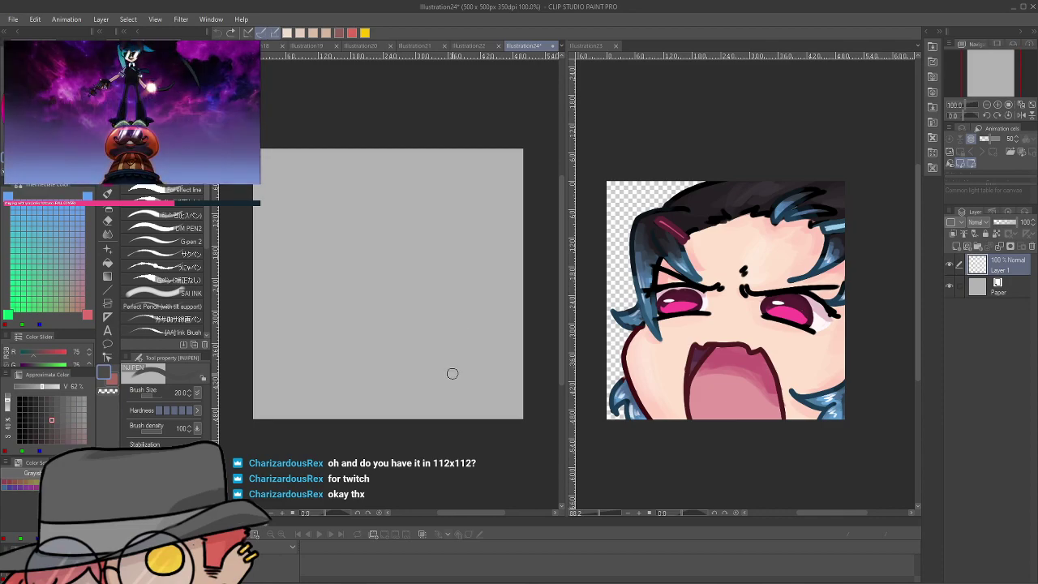
drag(390, 329, 403, 358)
mouse_move(420, 232)
mouse_down()
mouse_move(431, 314)
mouse_move(476, 305)
mouse_move(436, 306)
mouse_move(460, 322)
mouse_move(478, 396)
mouse_up()
key(ctrl+z)
key(ctrl+z)
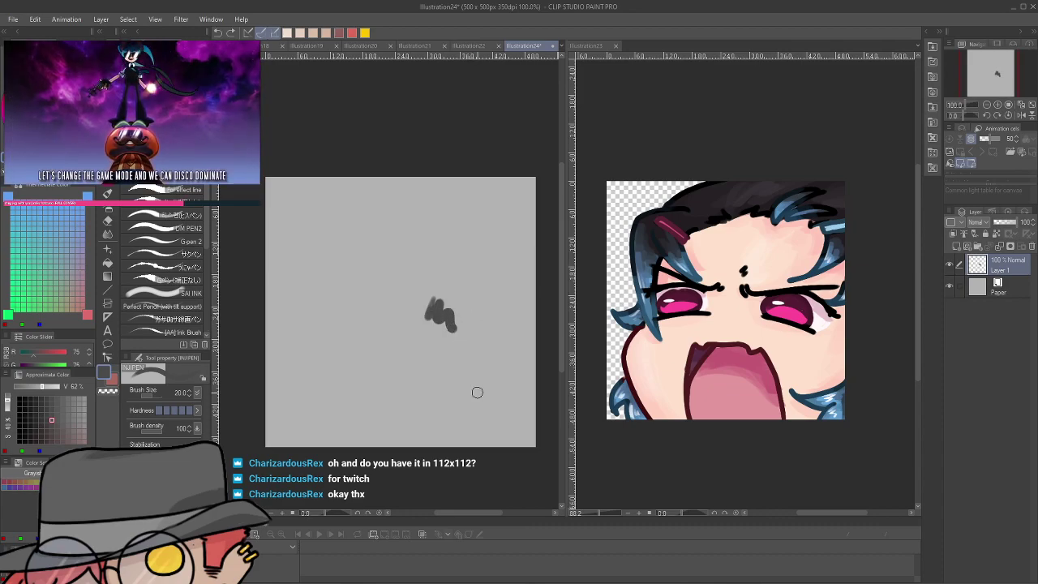
key(ctrl+z)
key(alt+Tab)
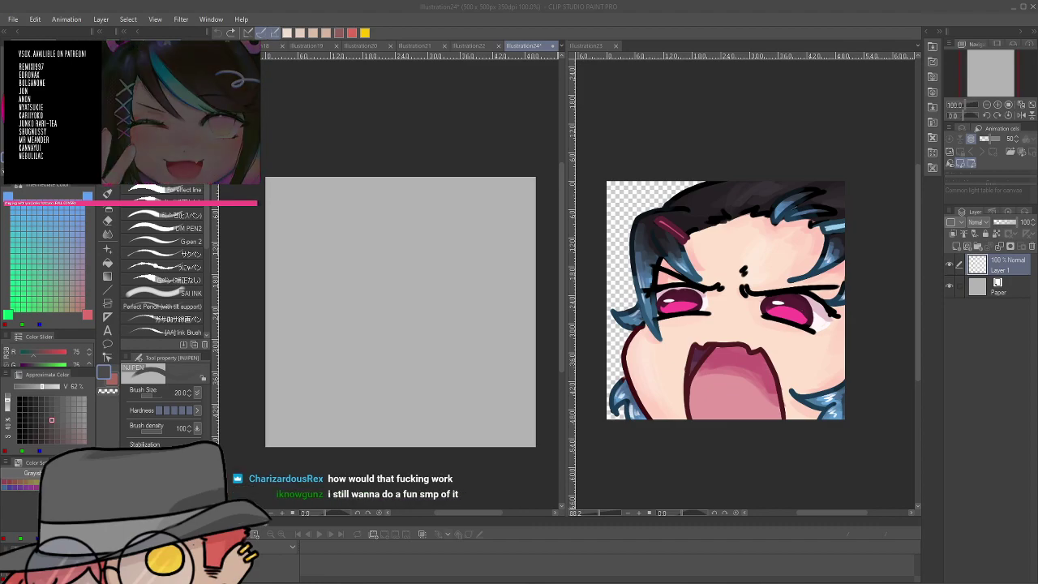
drag(439, 315, 474, 302)
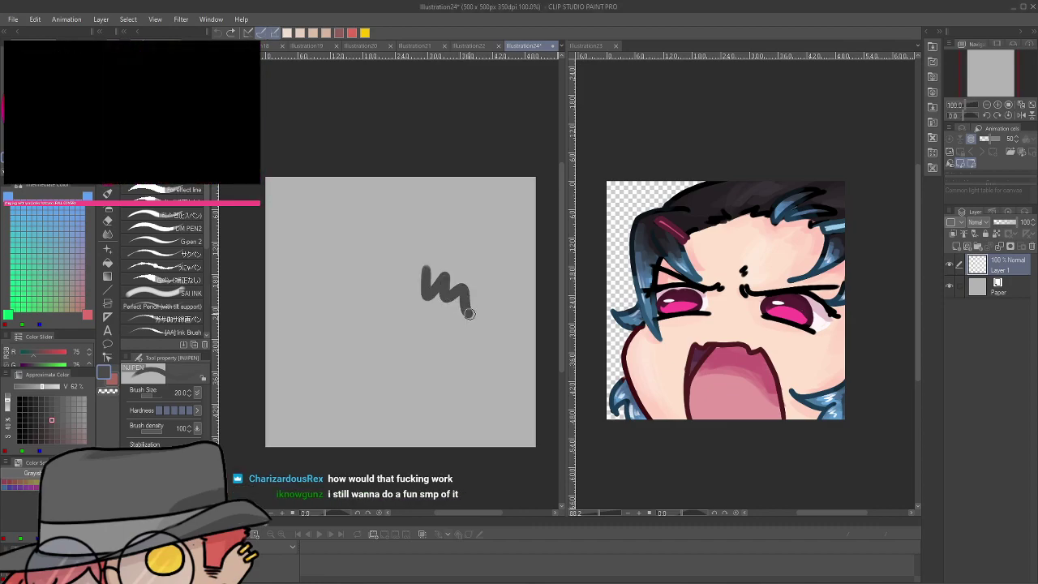
key(ctrl+z)
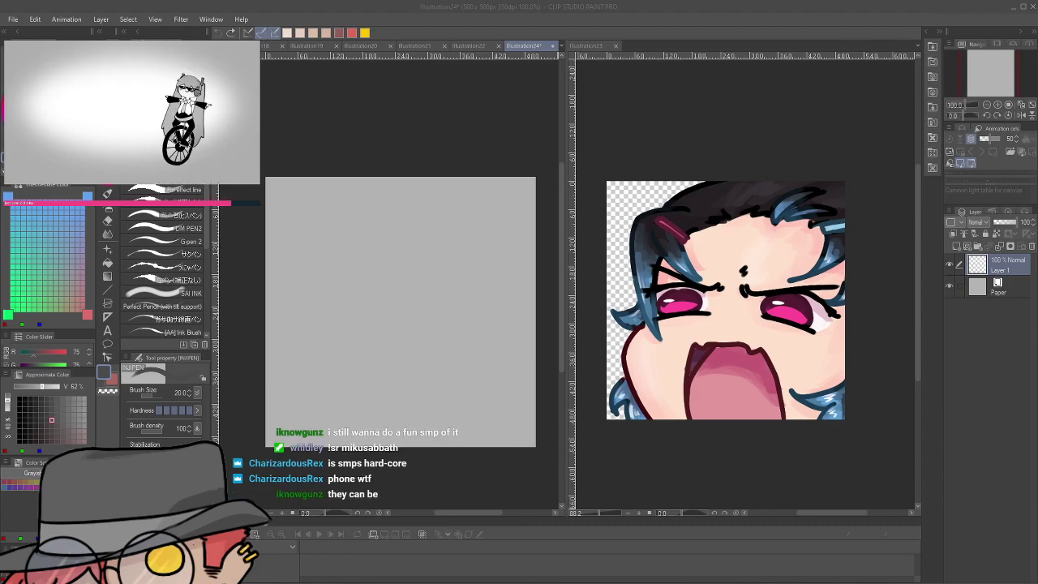
click(518, 312)
scroll(518, 312, up, 1)
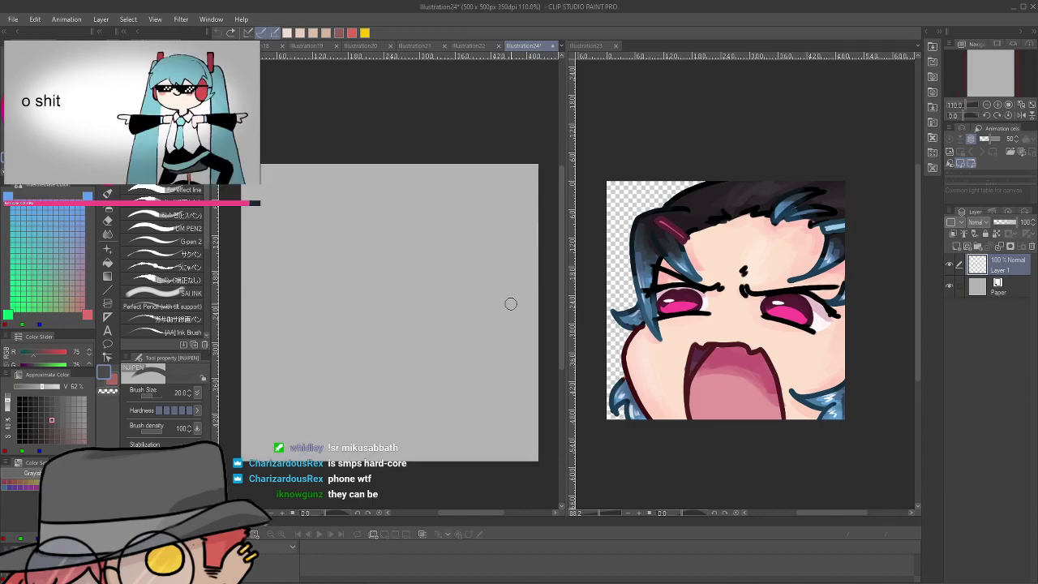
drag(453, 318, 498, 420)
key(ctrl+z)
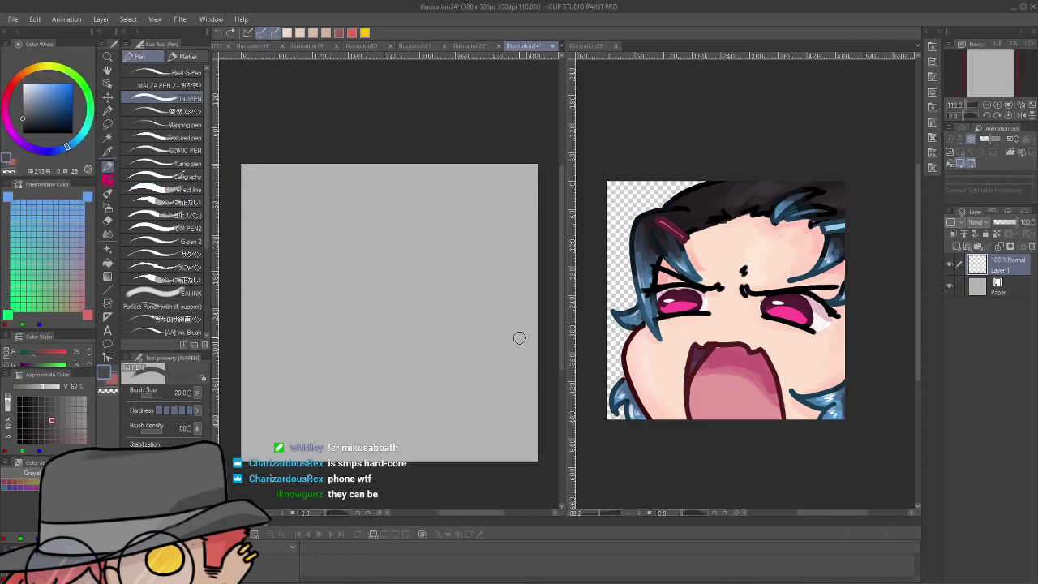
Reduce the INJIPEN brush size to 17 and undo the test stroke on the blank canvas
key(bracketleft)
drag(510, 338, 514, 444)
key(ctrl+z)
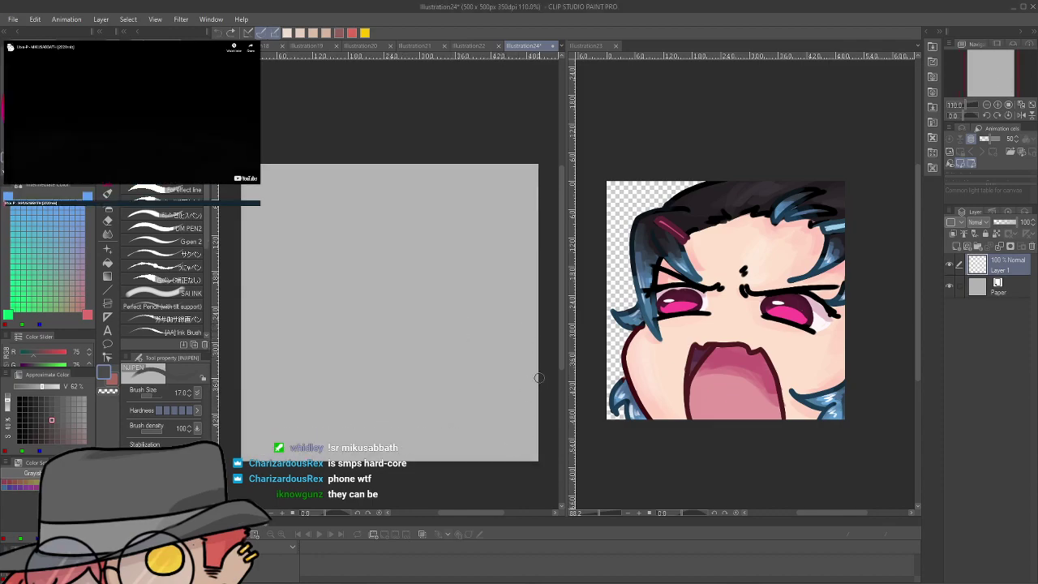
Reduce the INJIPEN brush size to 15 and undo all the test strokes on the blank canvas
mouse_move(404, 355)
mouse_down()
mouse_move(419, 371)
mouse_move(420, 361)
mouse_up()
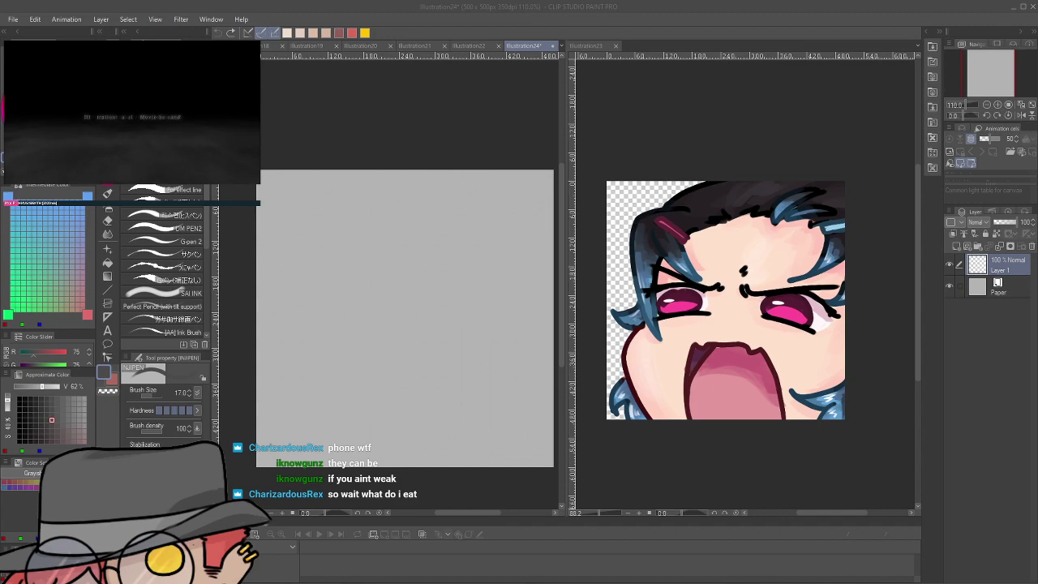
drag(435, 312, 460, 389)
key(ctrl+z)
mouse_move(387, 222)
mouse_down()
mouse_move(370, 355)
mouse_move(444, 375)
mouse_up()
key(ctrl+z)
key(bracketleft)
drag(440, 297, 462, 397)
key(ctrl+z)
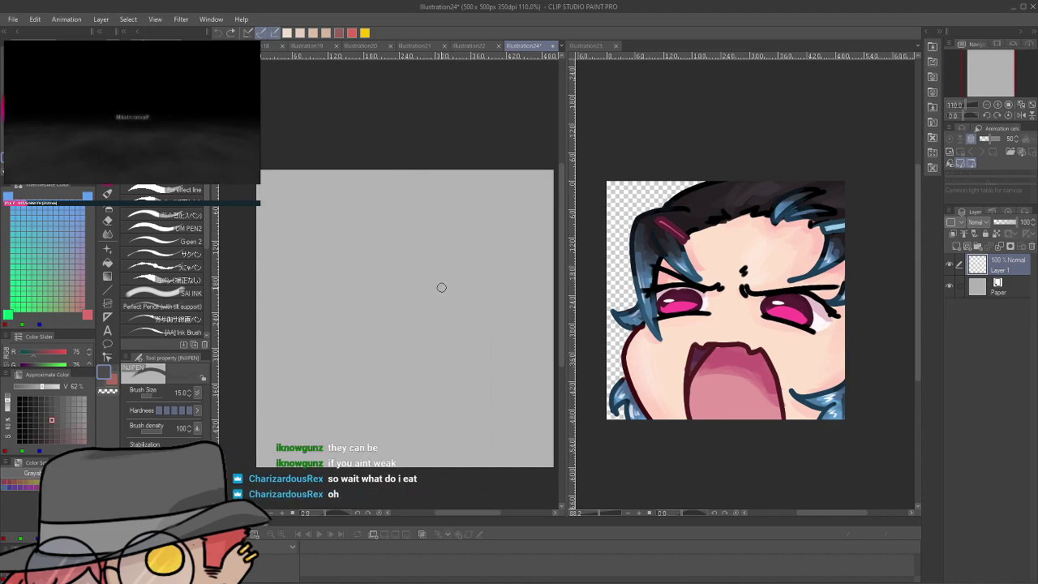
drag(459, 287, 482, 314)
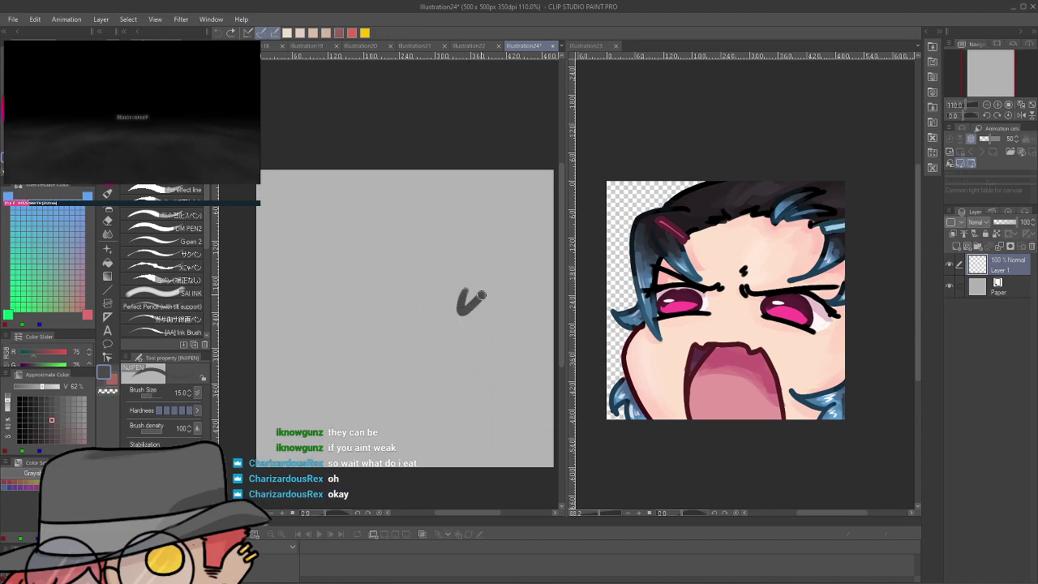
key(ctrl+z)
mouse_move(432, 243)
mouse_down()
mouse_move(483, 406)
mouse_move(455, 384)
mouse_move(456, 406)
mouse_up()
key(ctrl+z)
In Illustration22's smiling face sketch, add a new layer between the line art and Layer 1, with the INJIPEN set to light red
click(472, 47)
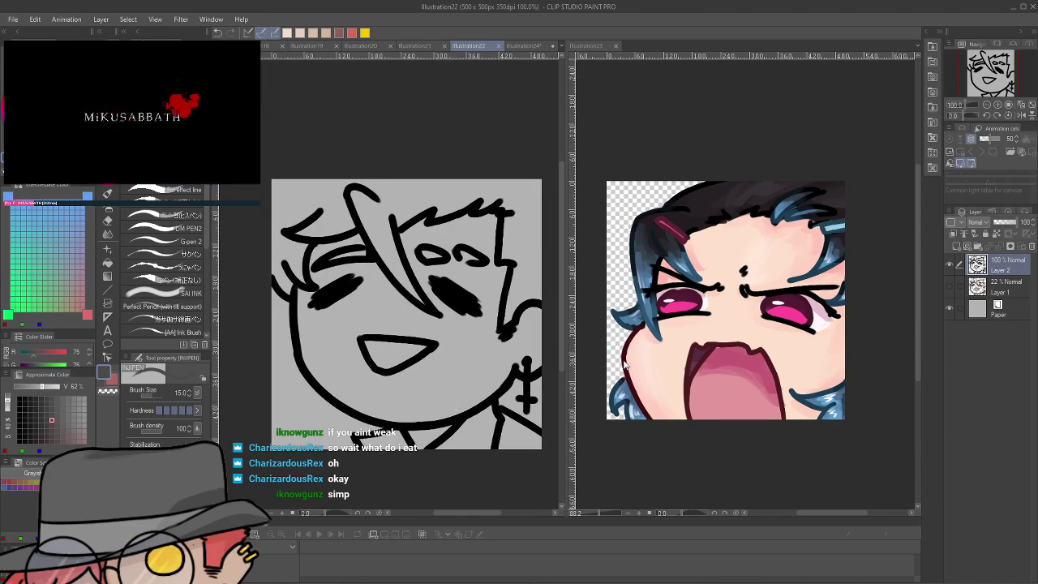
click(972, 293)
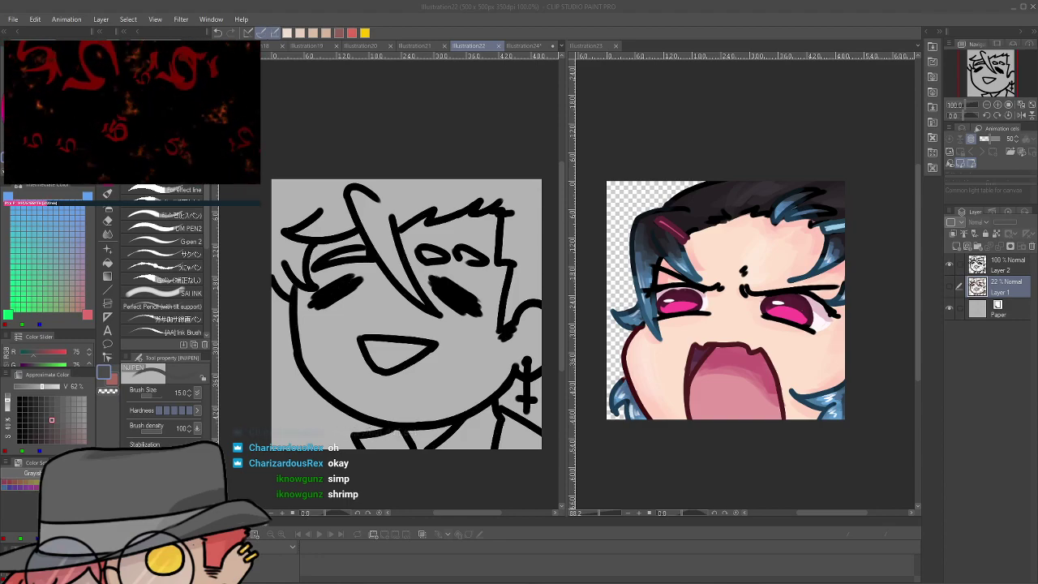
key(i)
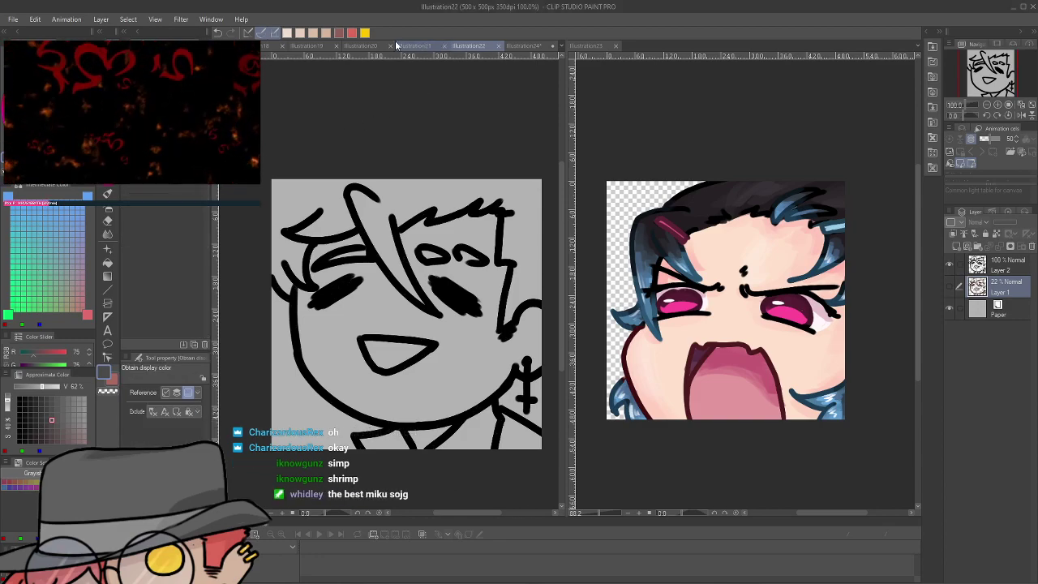
click(352, 33)
key(p)
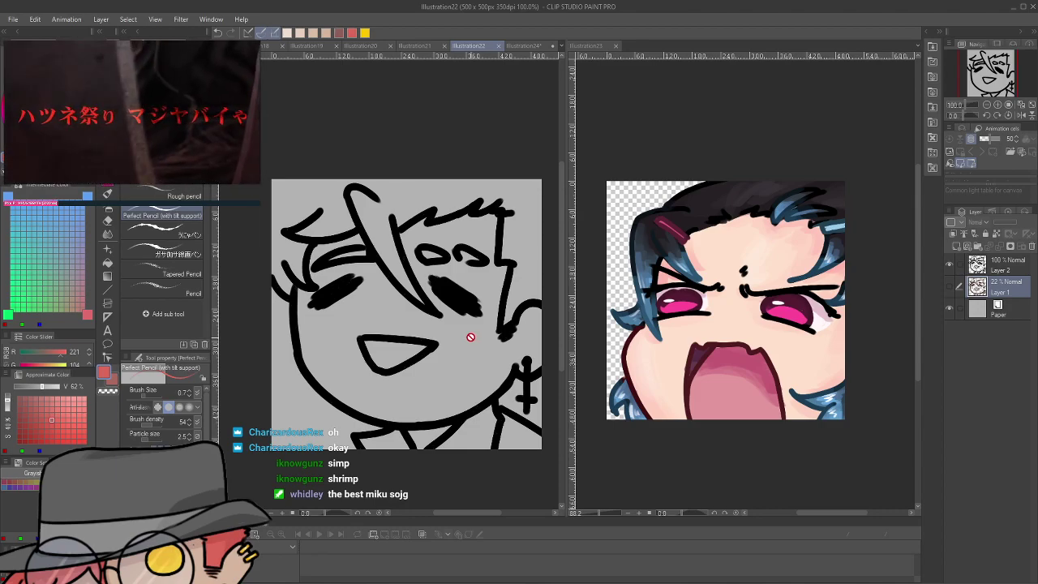
key(p)
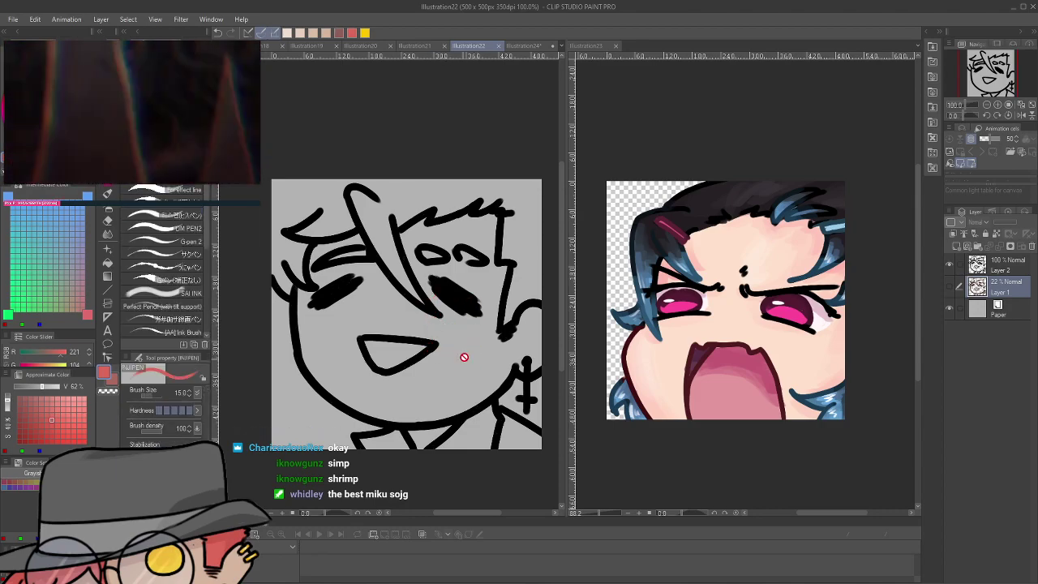
click(959, 247)
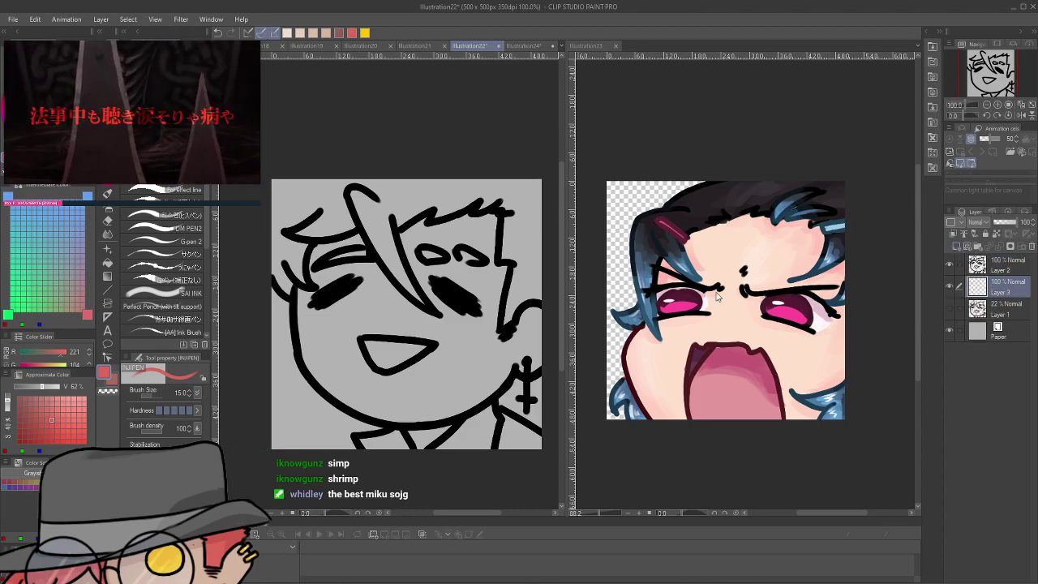
Trace the inner edges of the hair outline in light red and fill the whole hair area with it
mouse_move(363, 219)
mouse_down()
mouse_move(422, 304)
mouse_move(398, 261)
mouse_move(399, 199)
mouse_move(397, 229)
mouse_move(478, 202)
mouse_move(501, 206)
mouse_move(507, 326)
mouse_up()
key(ctrl+z)
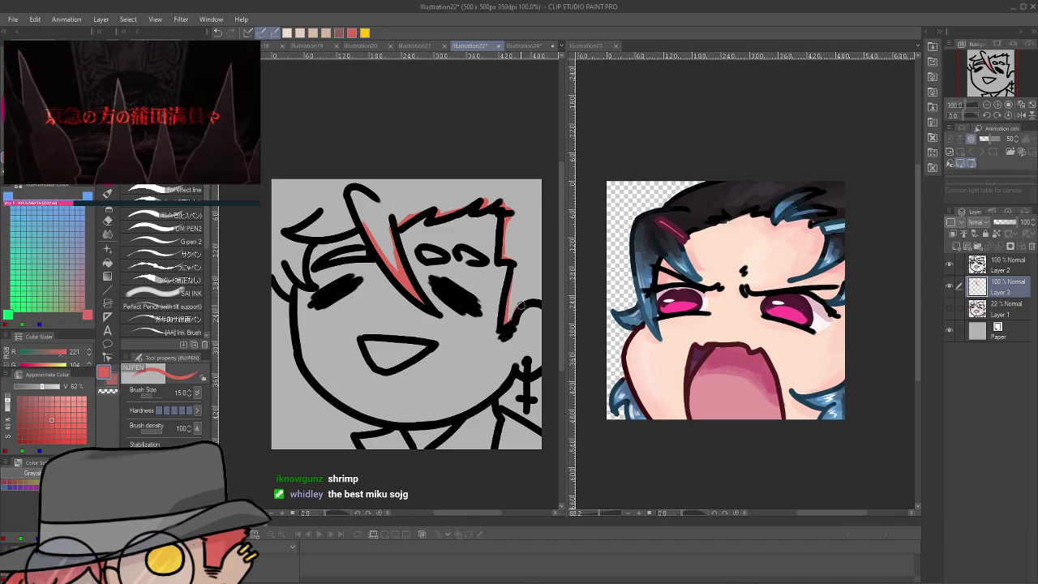
mouse_move(357, 228)
mouse_down()
mouse_move(308, 237)
mouse_move(308, 286)
mouse_move(286, 264)
mouse_up()
drag(291, 301, 270, 272)
key(g)
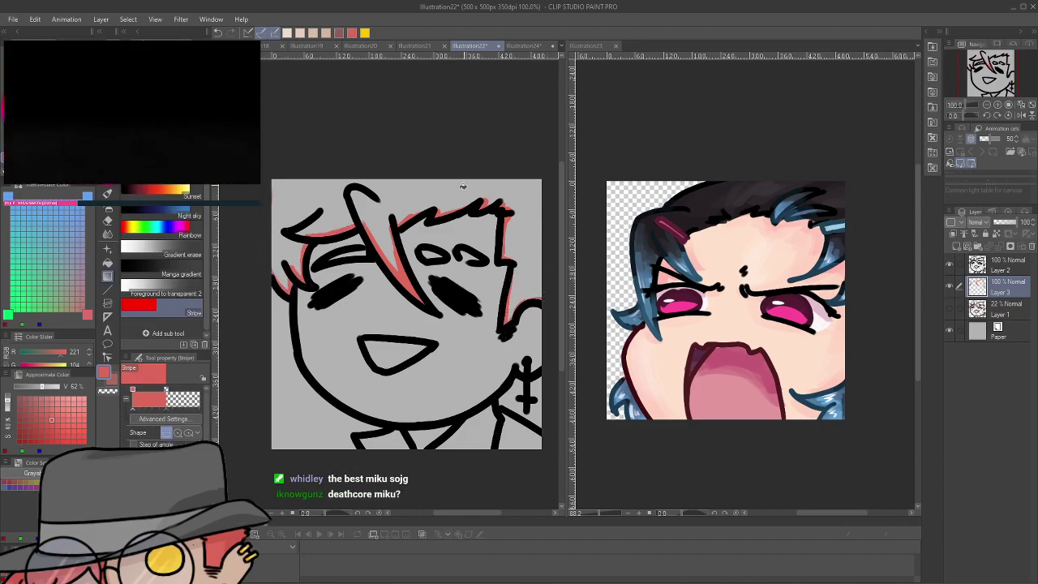
key(g)
click(460, 188)
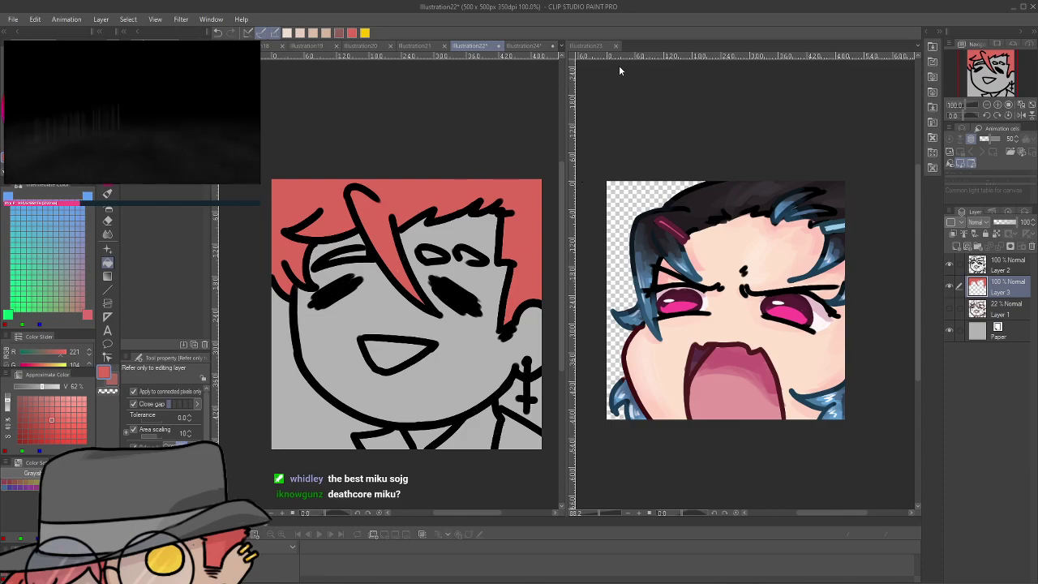
Outline the face, ear and neck in a beige skin tone and fill them with it
click(457, 531)
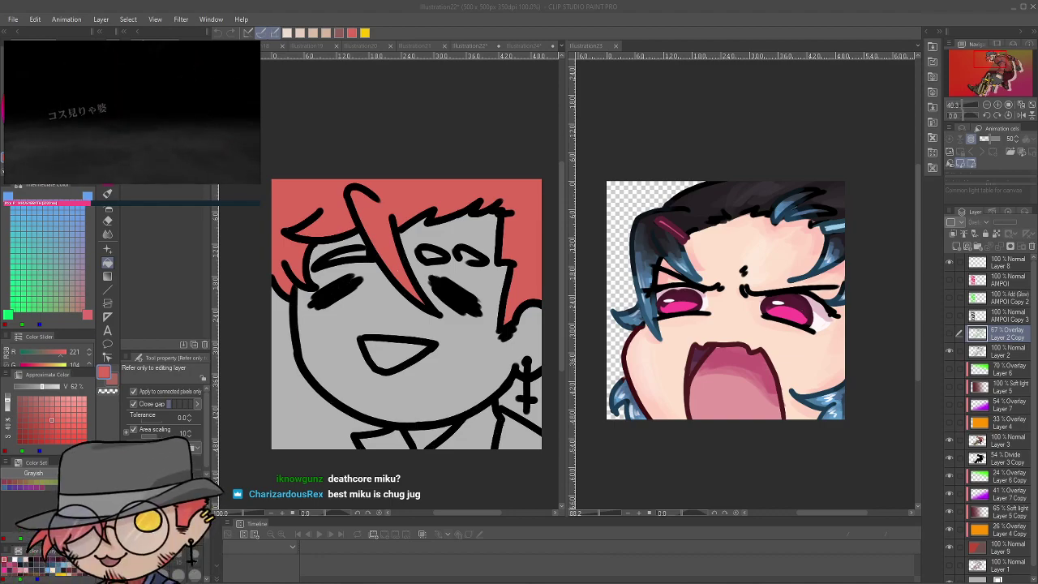
click(484, 142)
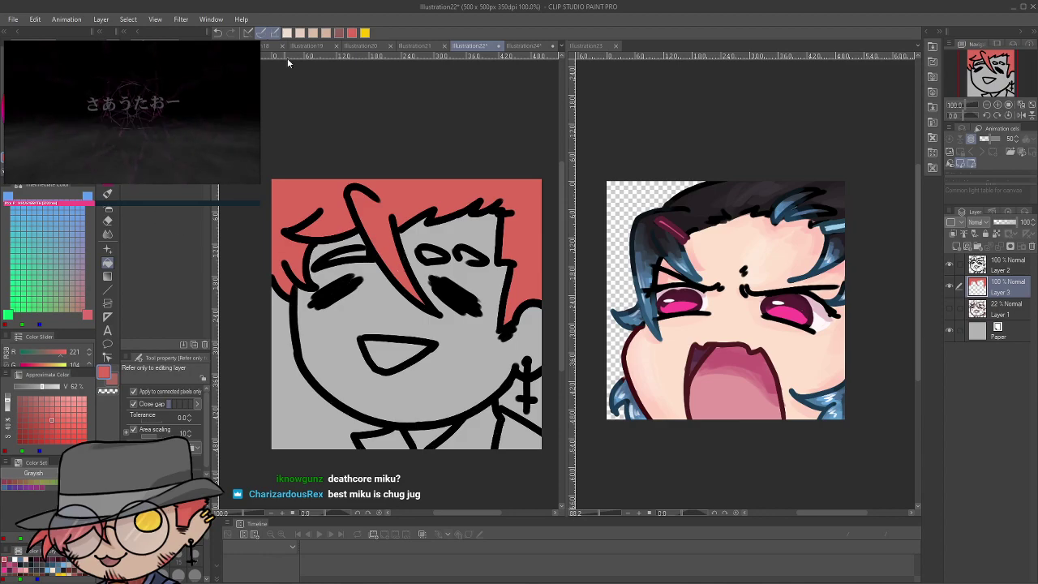
click(327, 34)
key(p)
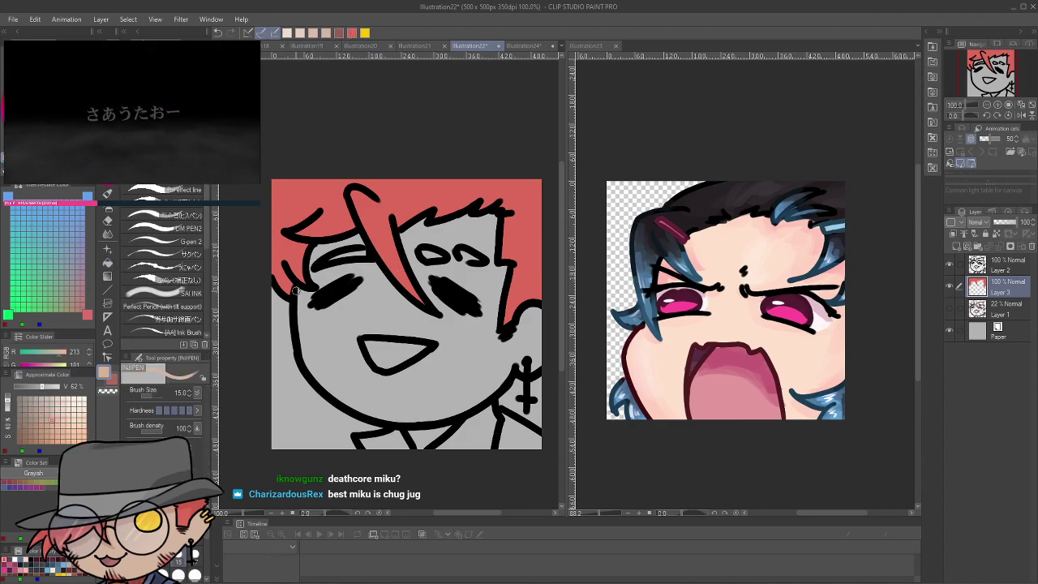
mouse_move(408, 420)
mouse_down()
mouse_move(451, 421)
mouse_move(433, 441)
mouse_move(500, 382)
mouse_up()
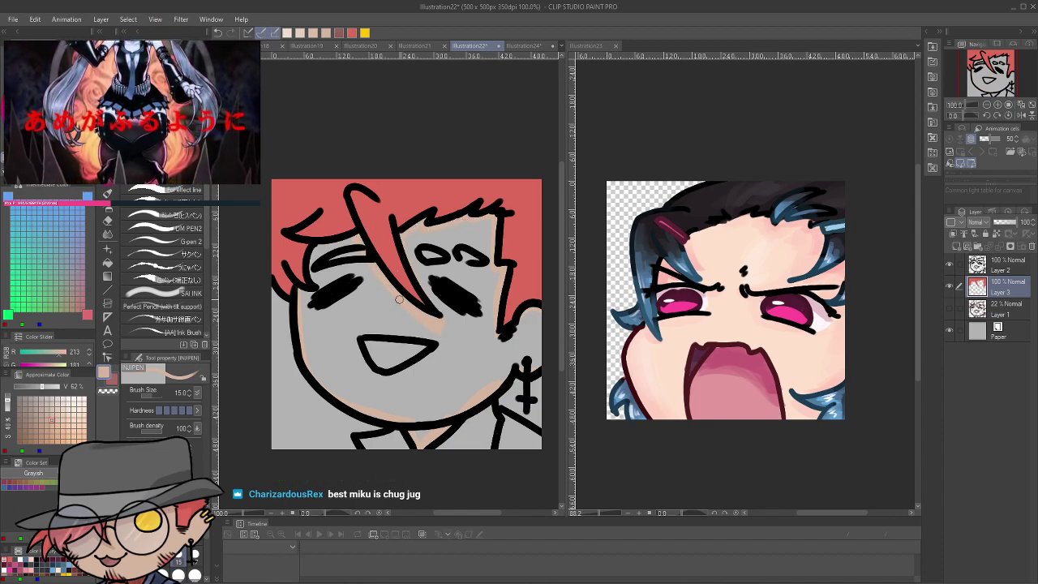
key(g)
click(397, 301)
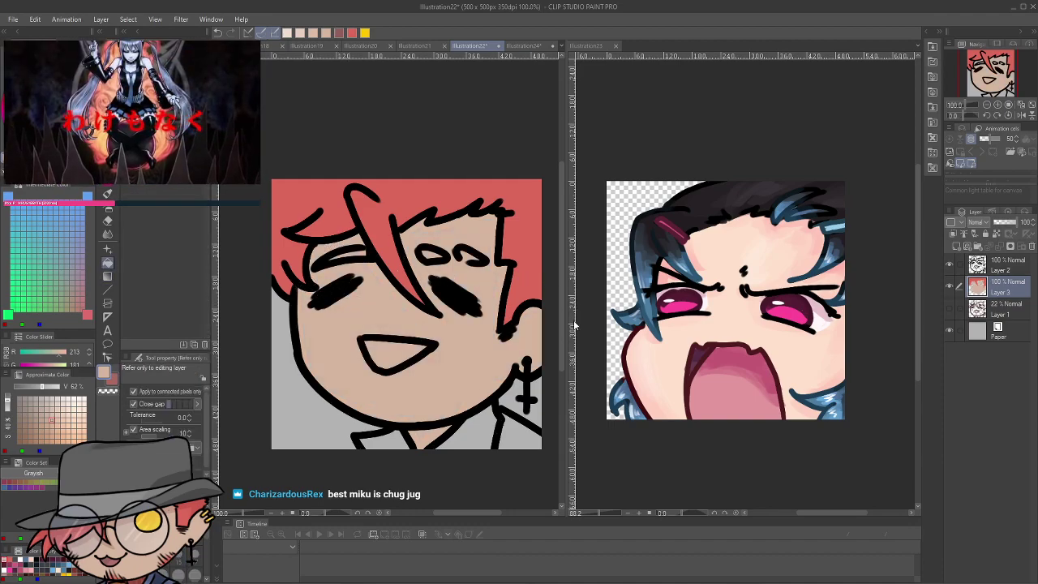
On the line art layer, draw black goatee strokes on the chin and short moustache marks above the mouth
click(1004, 269)
click(113, 380)
drag(52, 120, 57, 166)
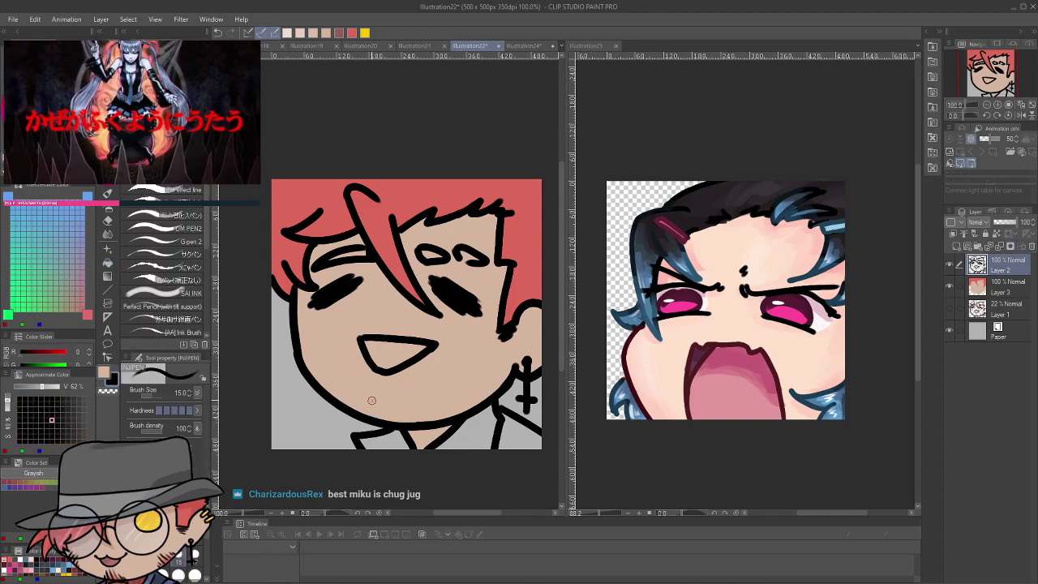
mouse_move(366, 404)
mouse_down()
mouse_move(371, 420)
mouse_move(415, 425)
mouse_up()
key(ctrl+z)
key(ctrl+z)
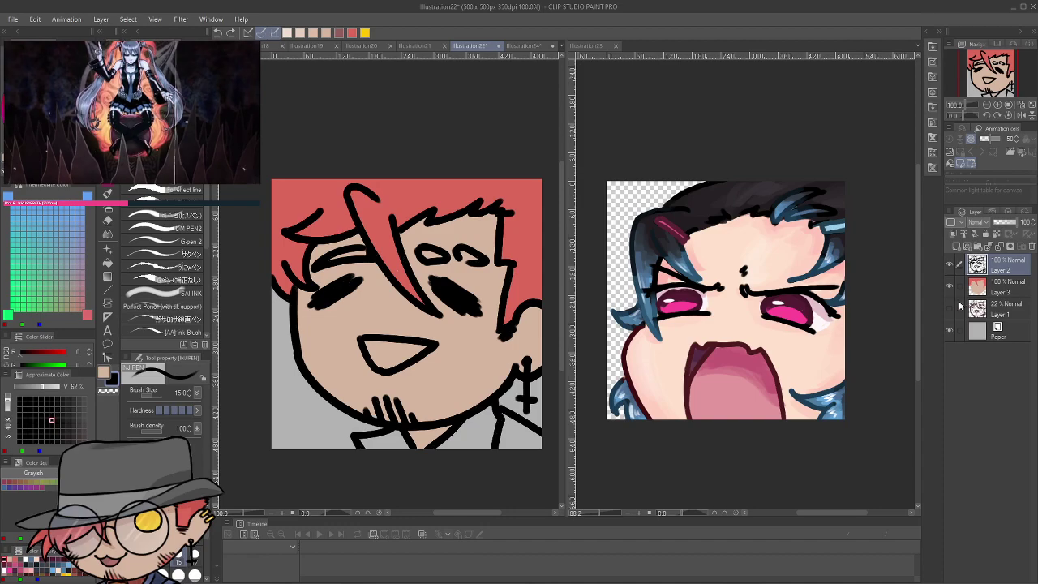
mouse_move(381, 318)
mouse_down()
mouse_move(351, 329)
mouse_move(400, 329)
mouse_up()
drag(415, 323, 420, 333)
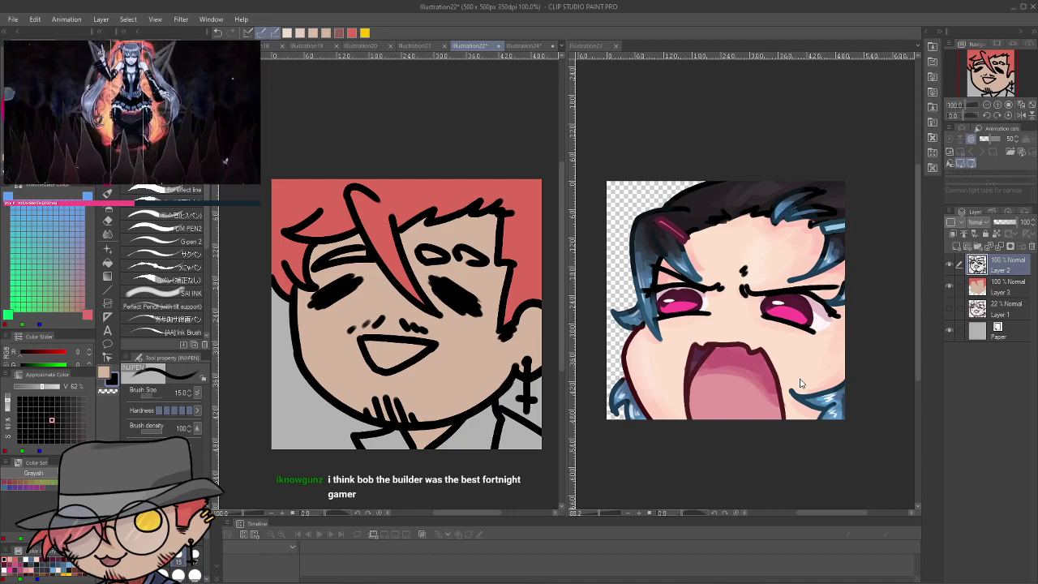
On the colour layer, sample the hair's red and paint the eyebrows with it
click(995, 292)
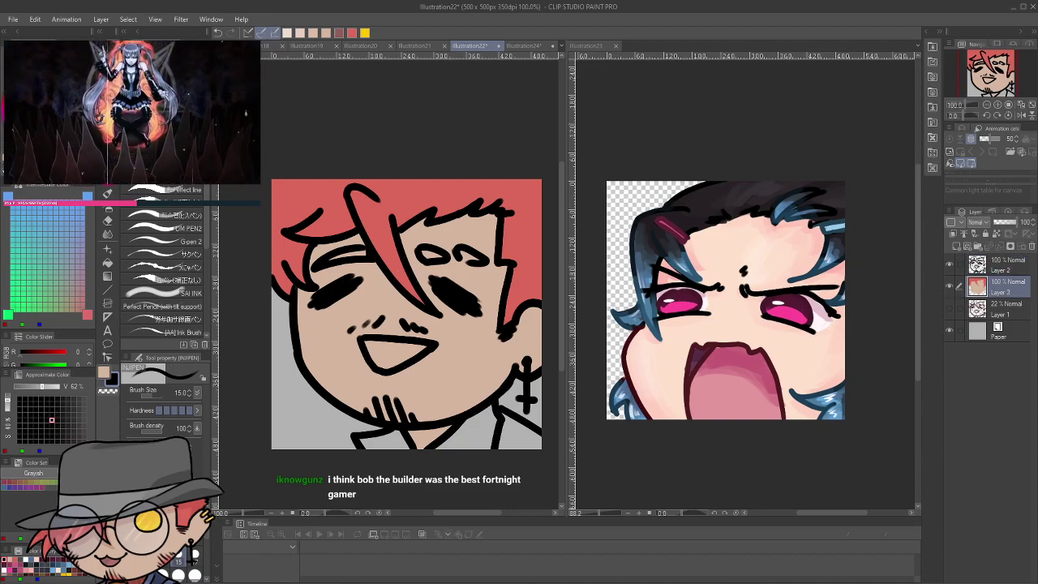
key(alt)
alt+click(339, 184)
mouse_move(368, 251)
mouse_down()
mouse_move(325, 259)
mouse_move(352, 254)
mouse_up()
drag(429, 261, 481, 260)
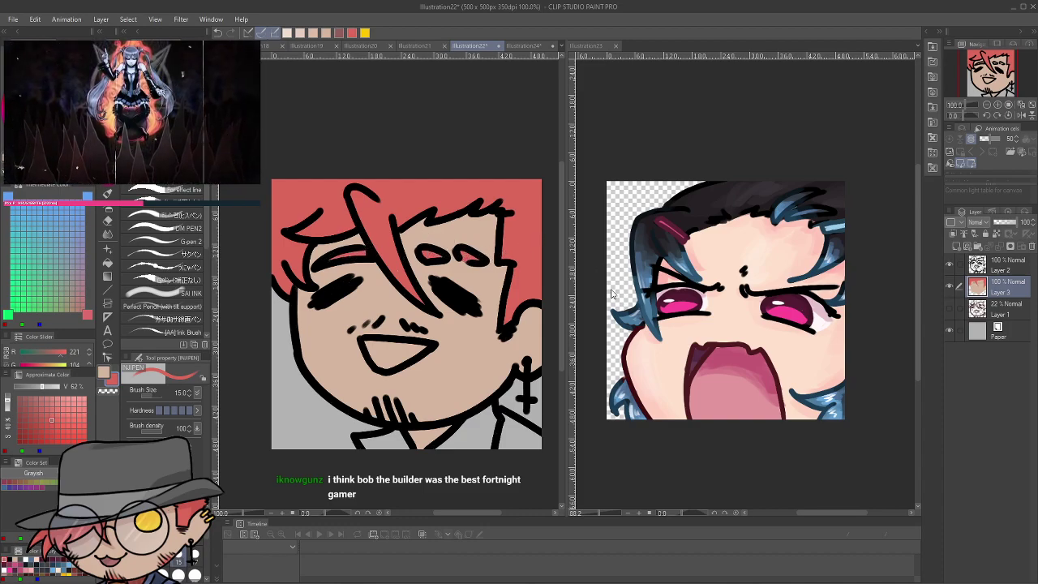
Paint the inside of the mouth in two shades of dark red and save the illustration
click(339, 34)
mouse_move(374, 347)
mouse_down()
mouse_move(396, 363)
mouse_move(420, 349)
mouse_move(379, 362)
mouse_move(392, 346)
mouse_move(378, 360)
mouse_move(418, 348)
mouse_up()
click(56, 409)
key(ctrl+z)
click(74, 418)
key(ctrl+s)
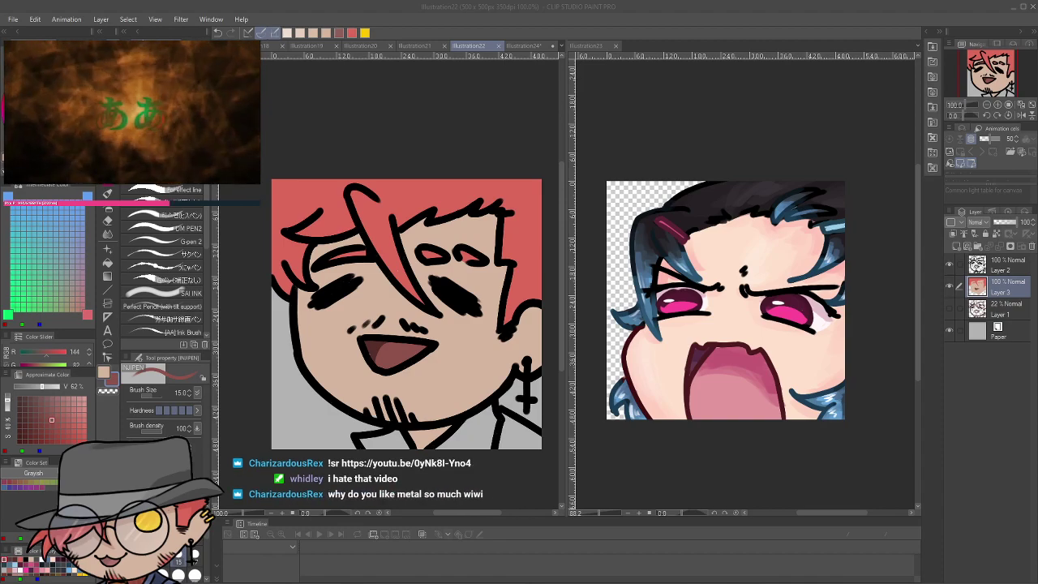
Outline the jacket and collar in a darker brownish red and fill them with it
drag(476, 423, 453, 445)
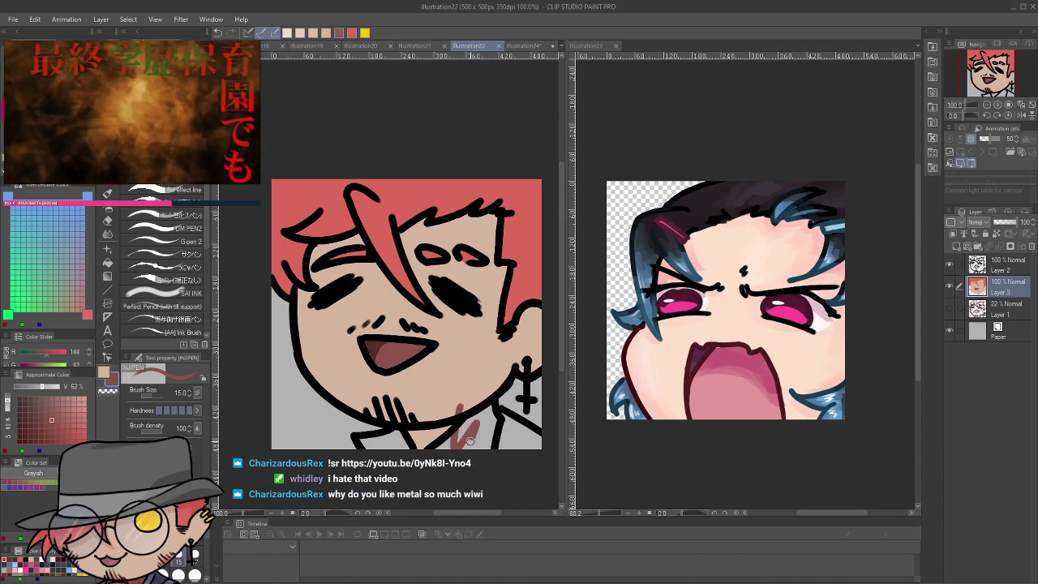
key(ctrl+z)
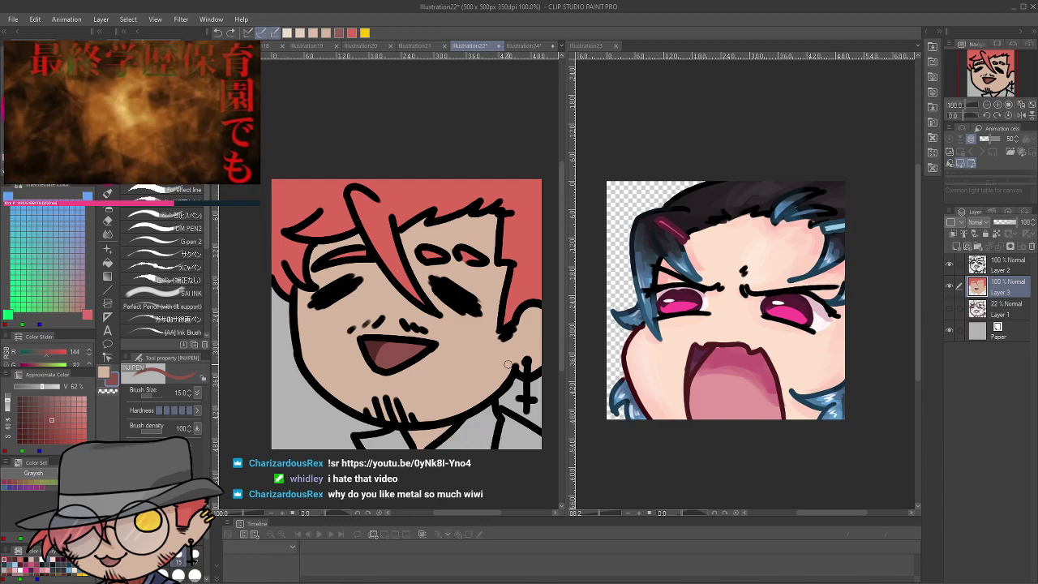
click(43, 114)
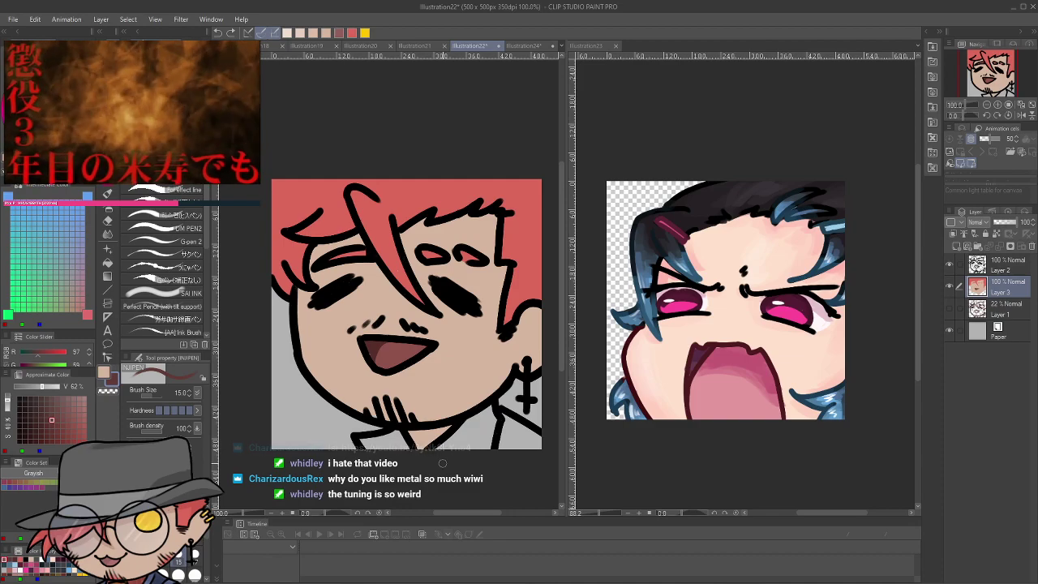
mouse_move(463, 421)
mouse_down()
mouse_move(434, 451)
mouse_move(489, 404)
mouse_move(553, 447)
mouse_up()
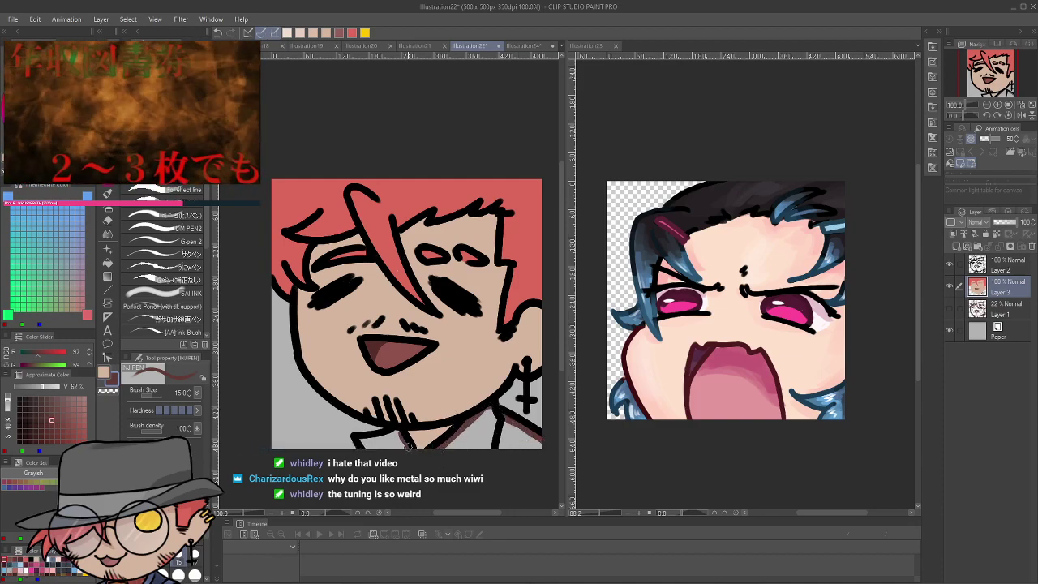
key(g)
click(397, 445)
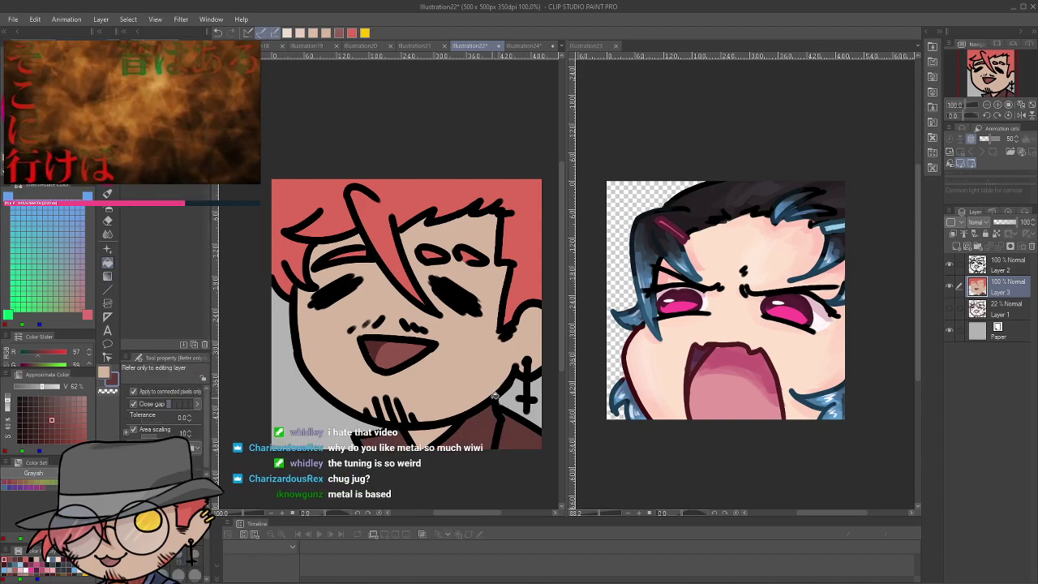
key(p)
Check the flat colours by hiding and showing Layer 3, sample the hair's red, and save the illustration
key(alt+Tab)
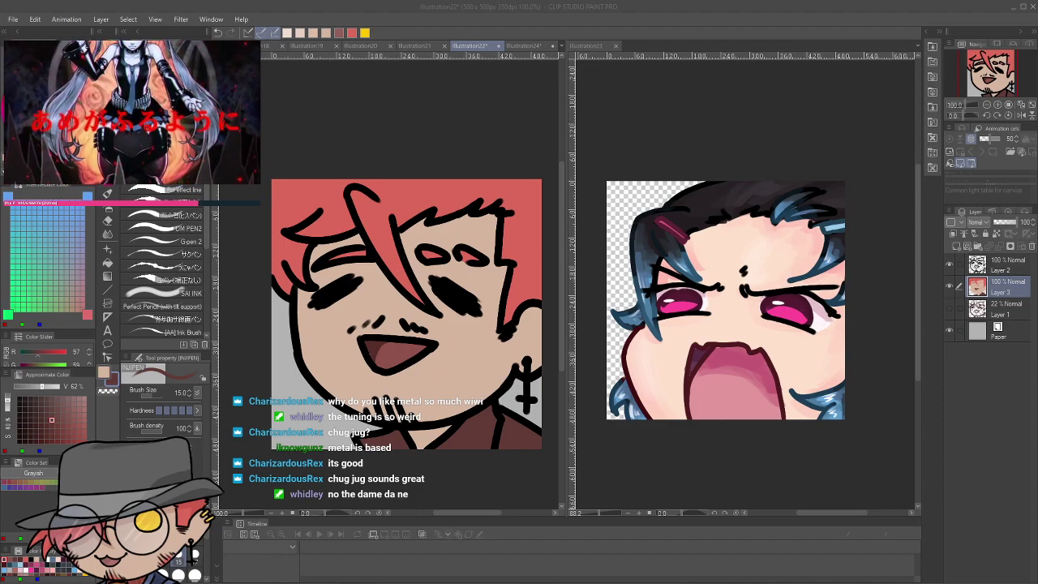
click(424, 122)
scroll(424, 123, down, 1)
drag(406, 202, 326, 248)
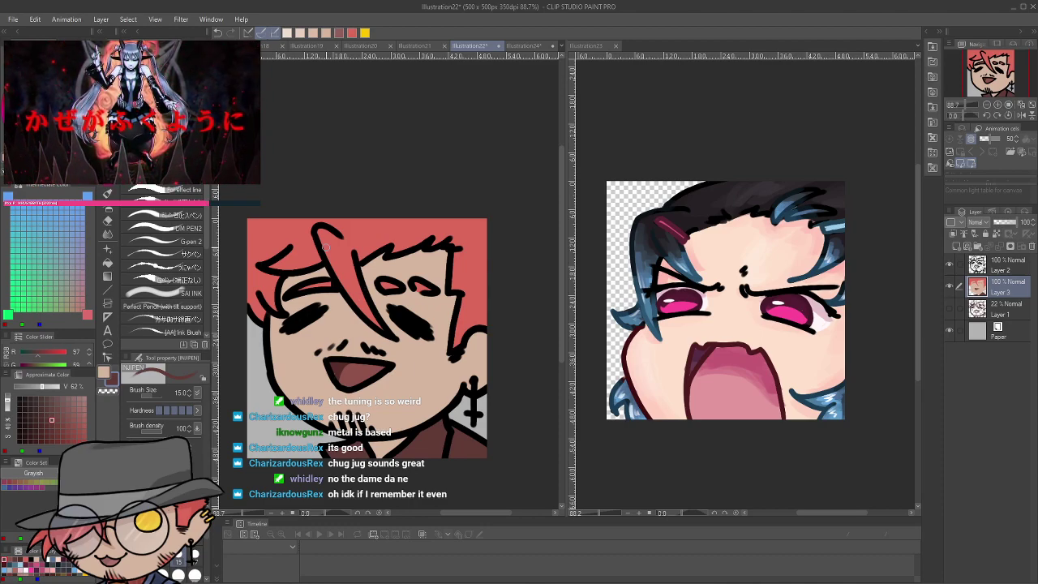
click(950, 286)
click(950, 286)
drag(411, 428, 458, 443)
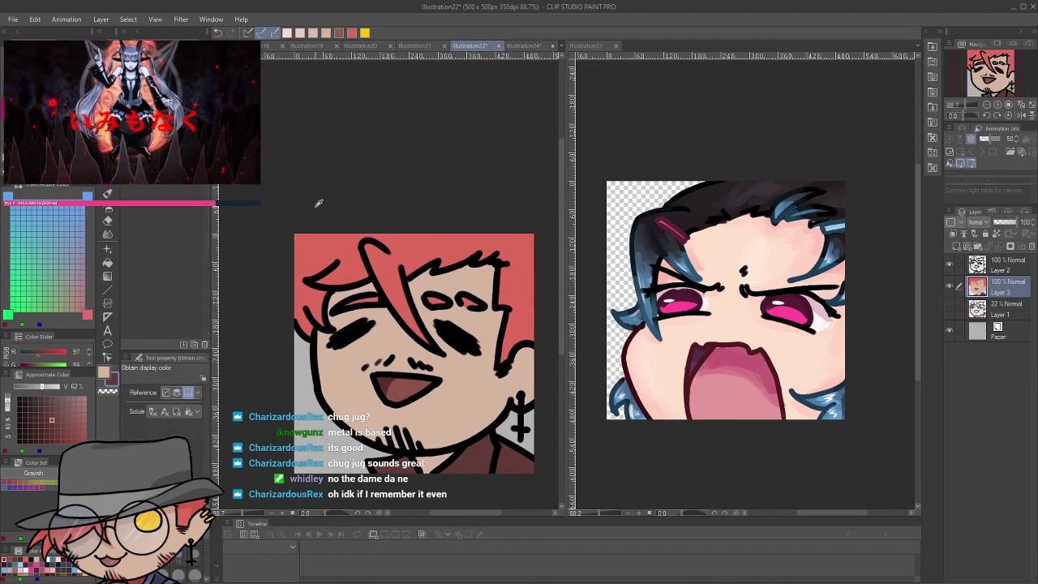
alt+click(350, 244)
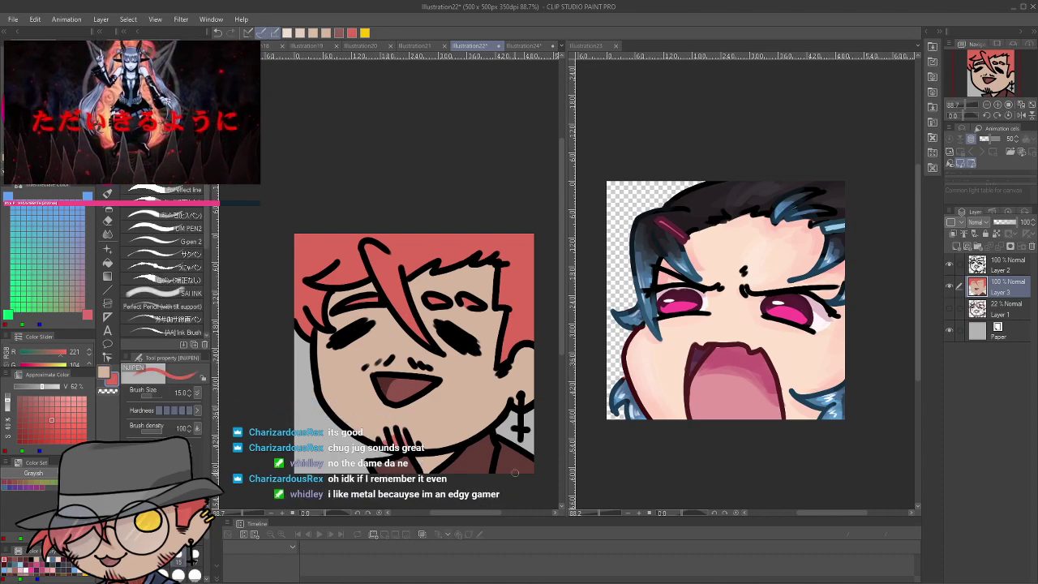
key(ctrl+s)
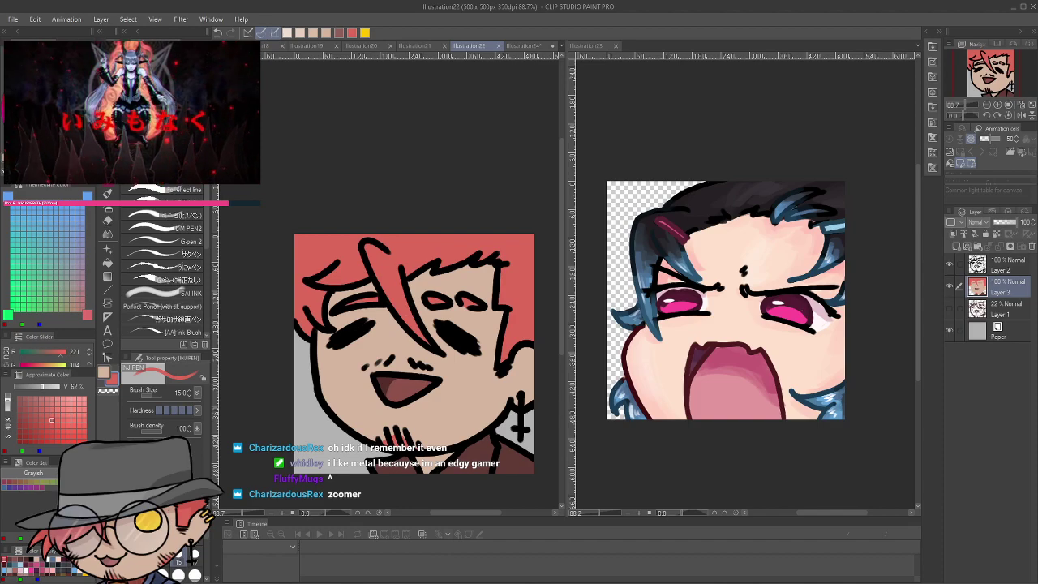
Pick a darker red and start shading the hair lock beside the left side of the face
click(50, 102)
drag(431, 349, 444, 386)
key(ctrl+z)
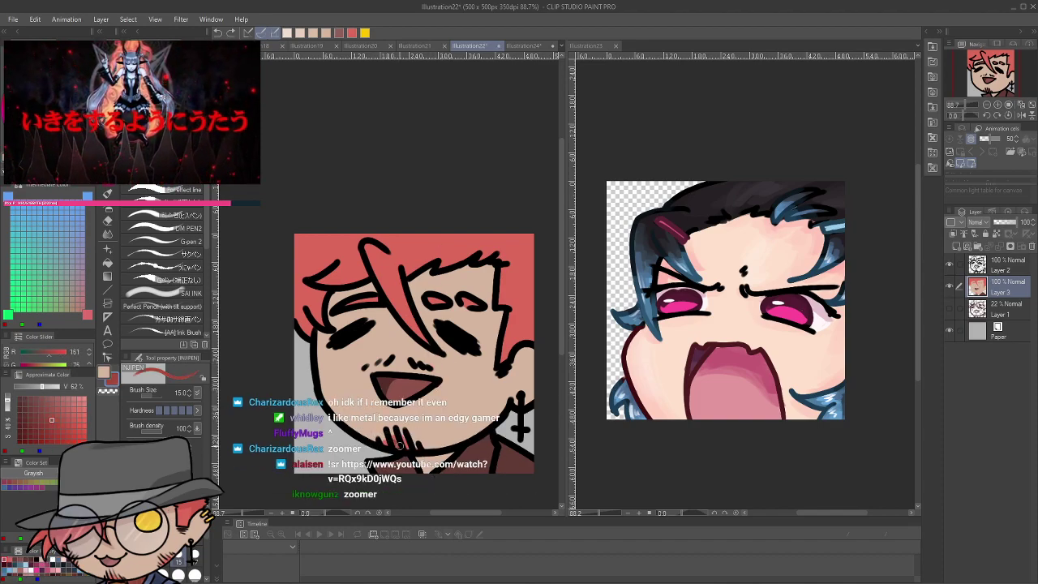
key(i)
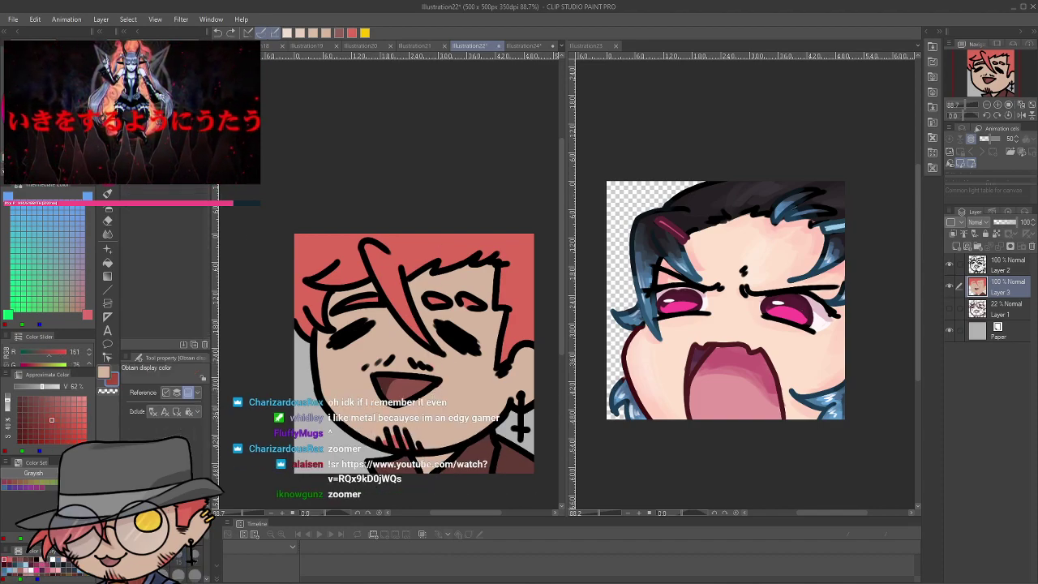
key(p)
click(290, 317)
mouse_move(298, 309)
mouse_down()
mouse_move(310, 331)
mouse_move(324, 314)
mouse_up()
key(ctrl+z)
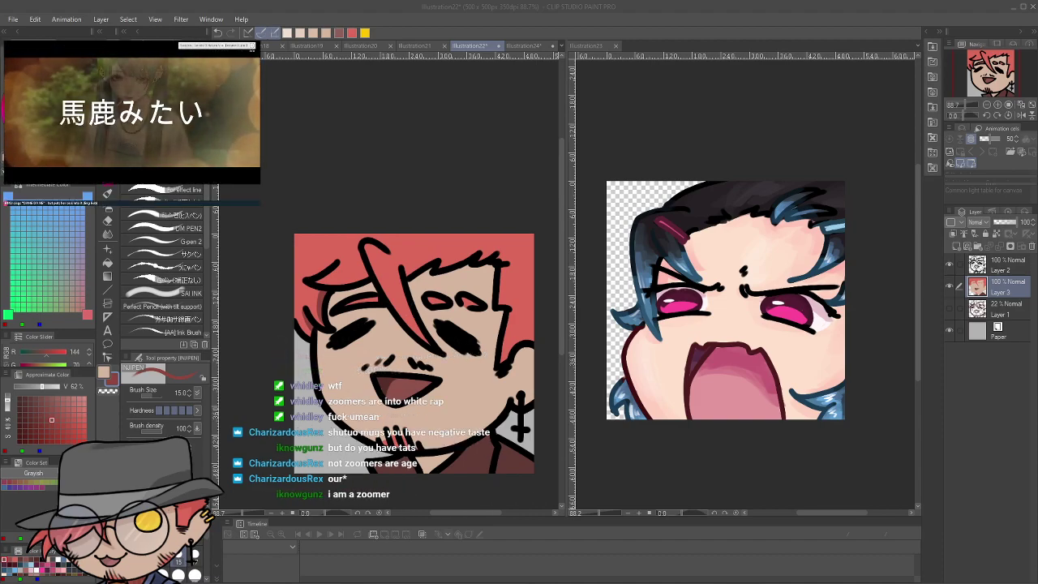
Paint darker red shadows beneath the fringe strands and along the right hairline, enlarging the brush to 20
mouse_move(370, 275)
mouse_down()
mouse_move(359, 252)
mouse_move(352, 282)
mouse_up()
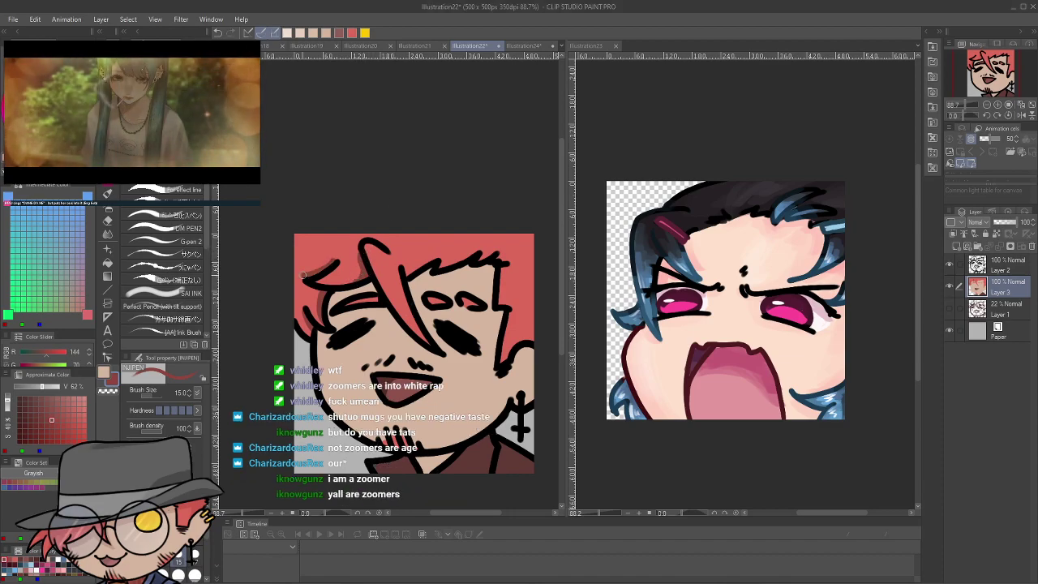
mouse_move(333, 262)
mouse_down()
mouse_move(301, 283)
mouse_move(315, 303)
mouse_up()
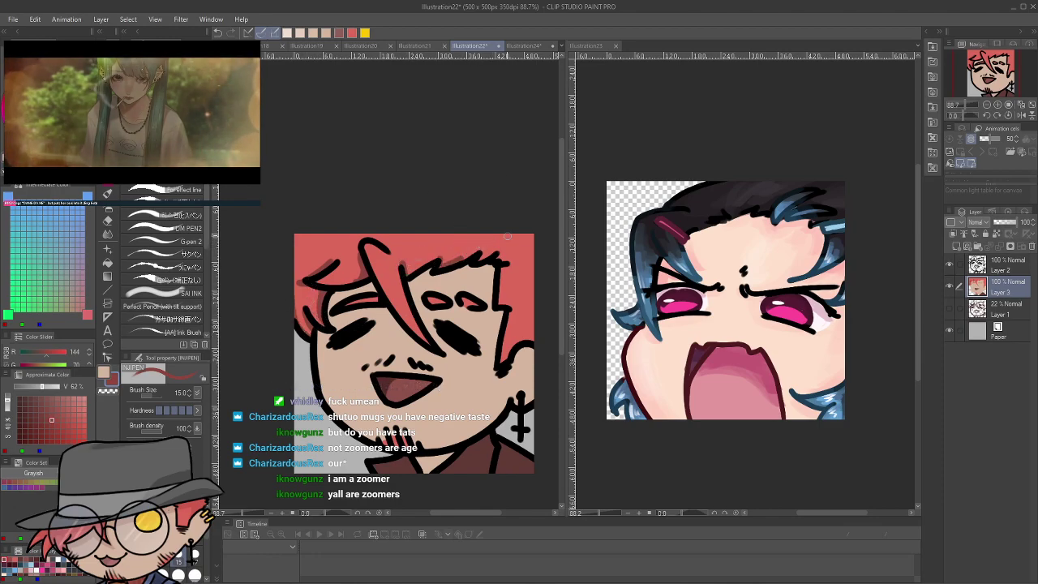
drag(499, 268, 499, 305)
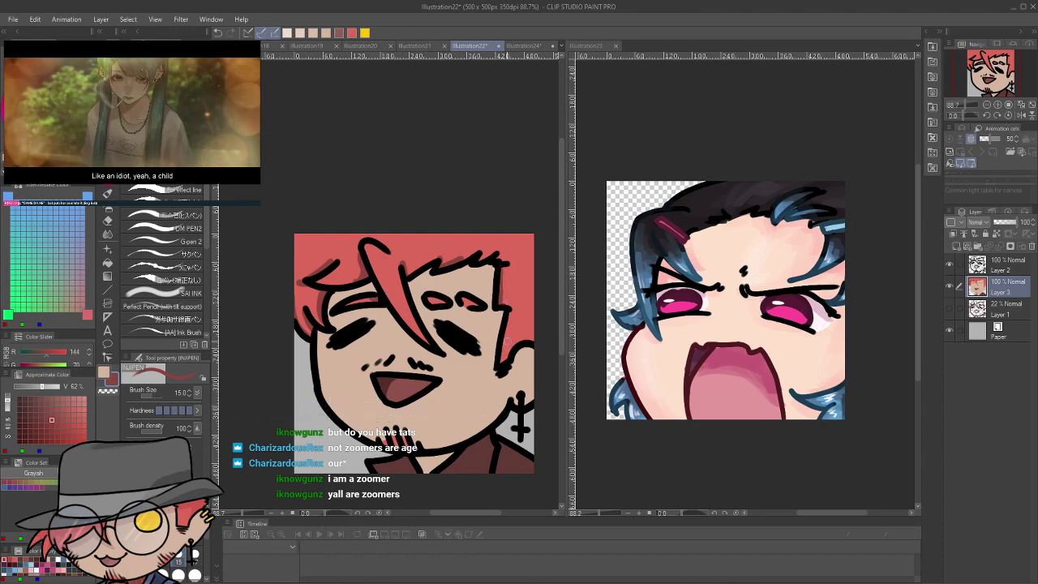
key(bracketright)
key(bracketright)
key(bracketright)
key(bracketright)
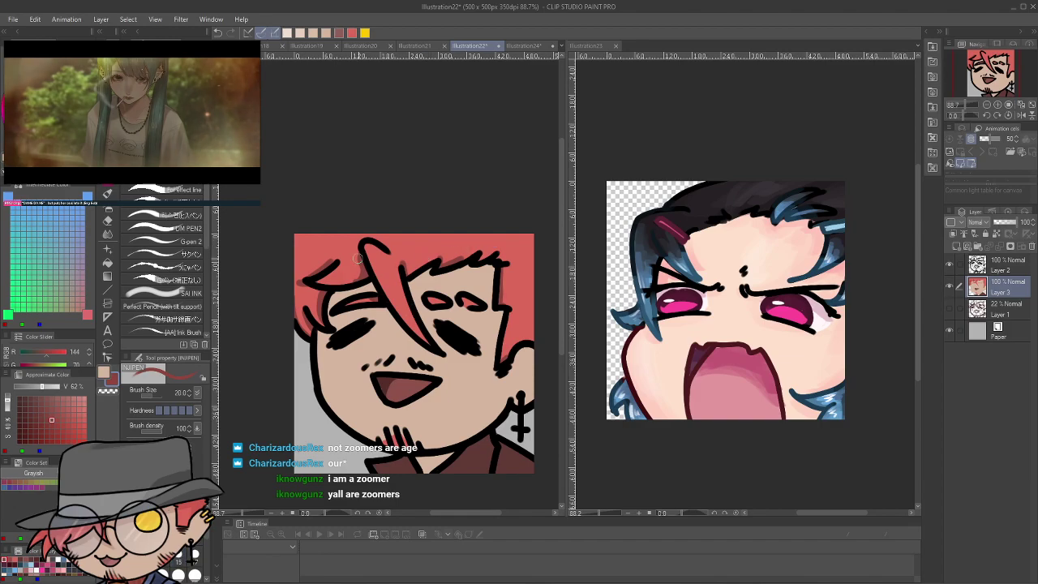
drag(319, 295, 322, 320)
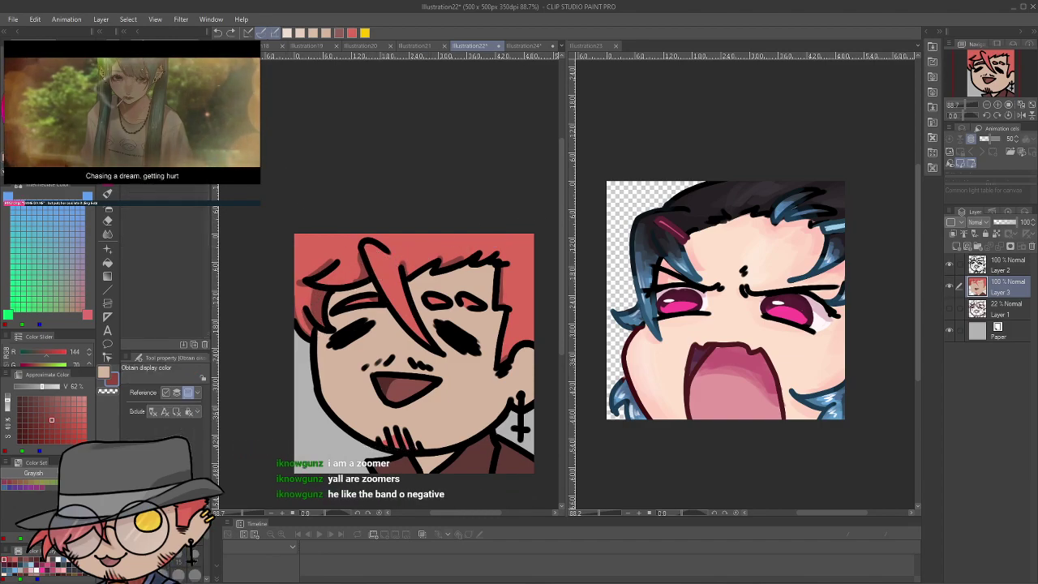
Sample a brownish skin shadow from another illustration and shade the face beneath the hair with brush sizes 30 and 15
alt+click(400, 290)
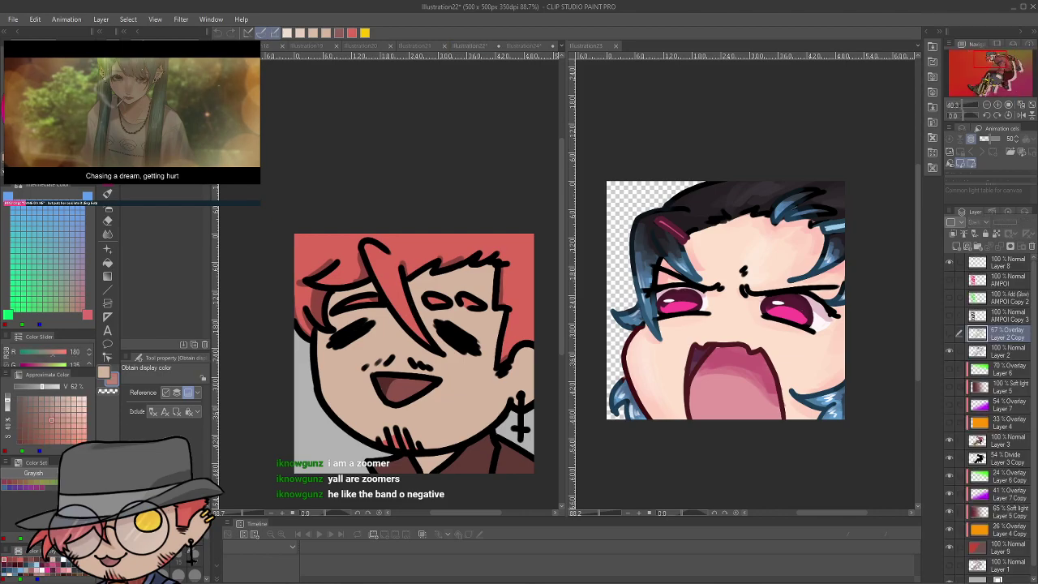
click(326, 336)
drag(326, 337, 320, 354)
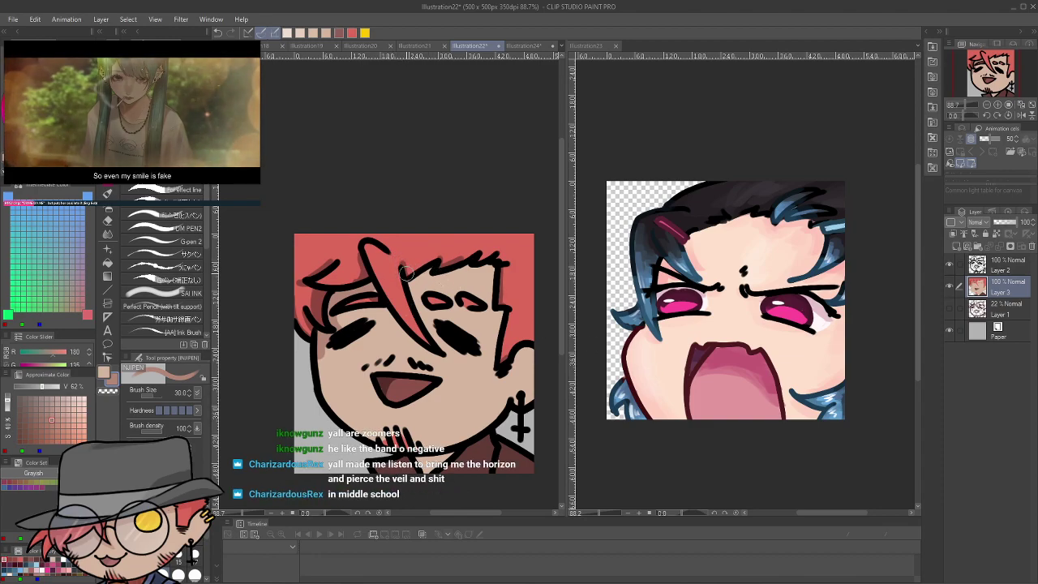
key(bracketleft)
key(bracketleft)
key(bracketleft)
key(bracketleft)
mouse_move(380, 306)
mouse_down()
mouse_move(432, 354)
mouse_move(426, 362)
mouse_move(396, 321)
mouse_move(407, 344)
mouse_up()
key(ctrl+z)
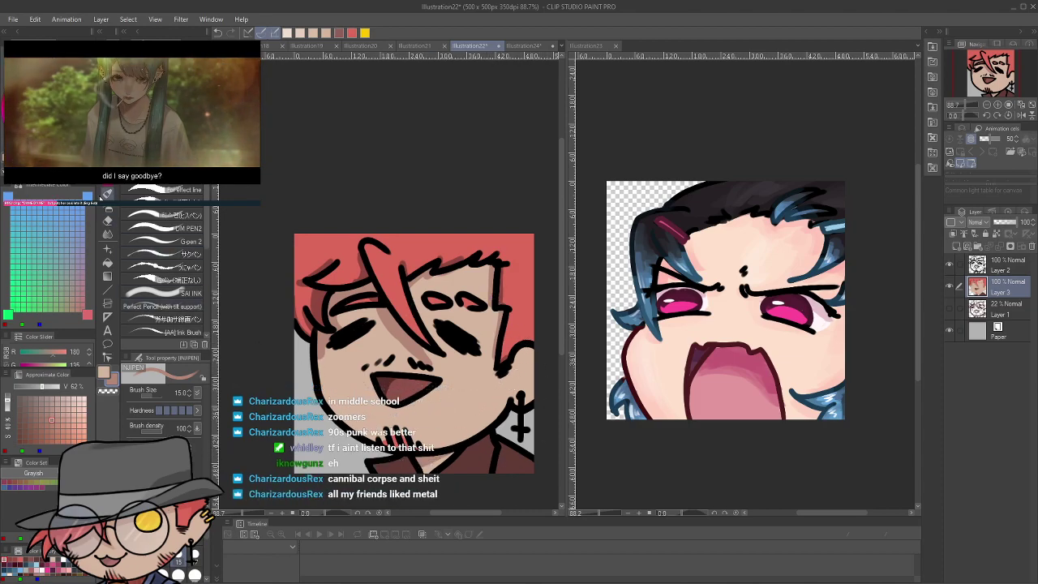
Sample a very dark red, shade the jacket and collar with it, and save the illustration
click(107, 167)
click(391, 400)
click(387, 465)
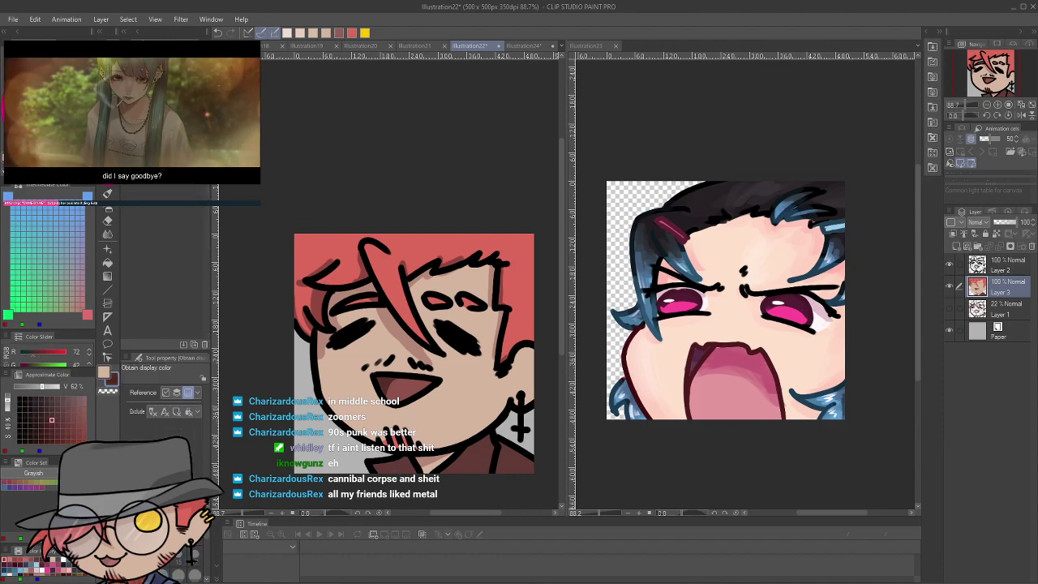
click(107, 180)
drag(405, 466, 414, 468)
key(ctrl+z)
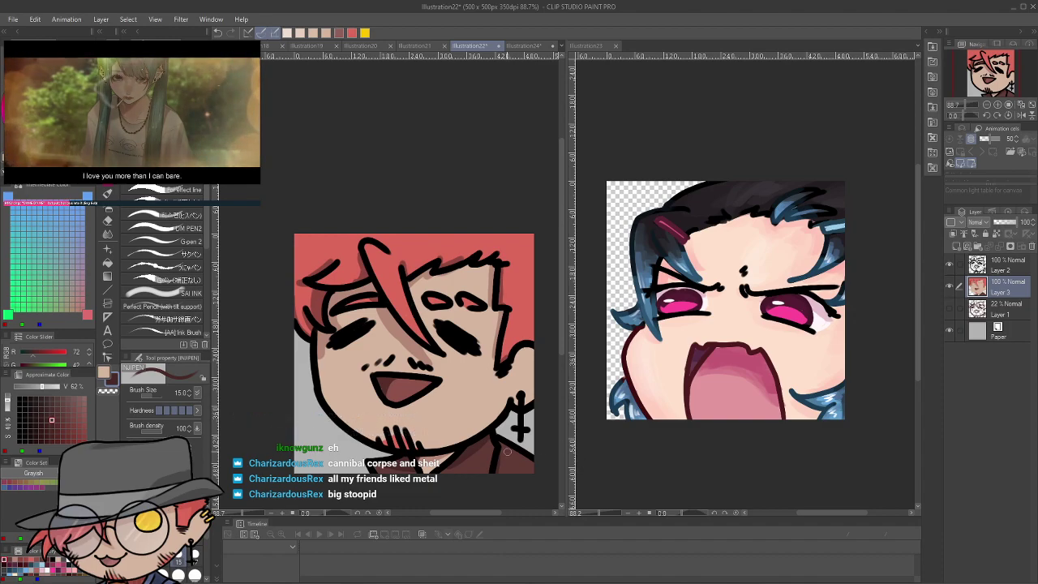
key(bracketright)
key(ctrl+s)
Hide the Paper layer to show the drawing on a transparent background
scroll(503, 362, down, 3)
scroll(503, 360, up, 4)
drag(502, 360, 529, 329)
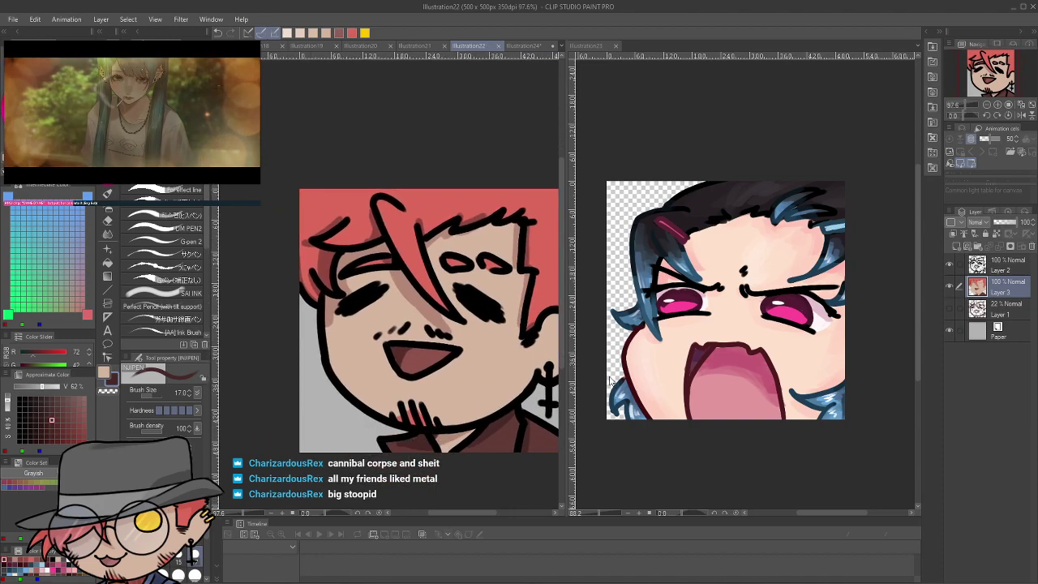
click(950, 330)
drag(247, 413, 266, 433)
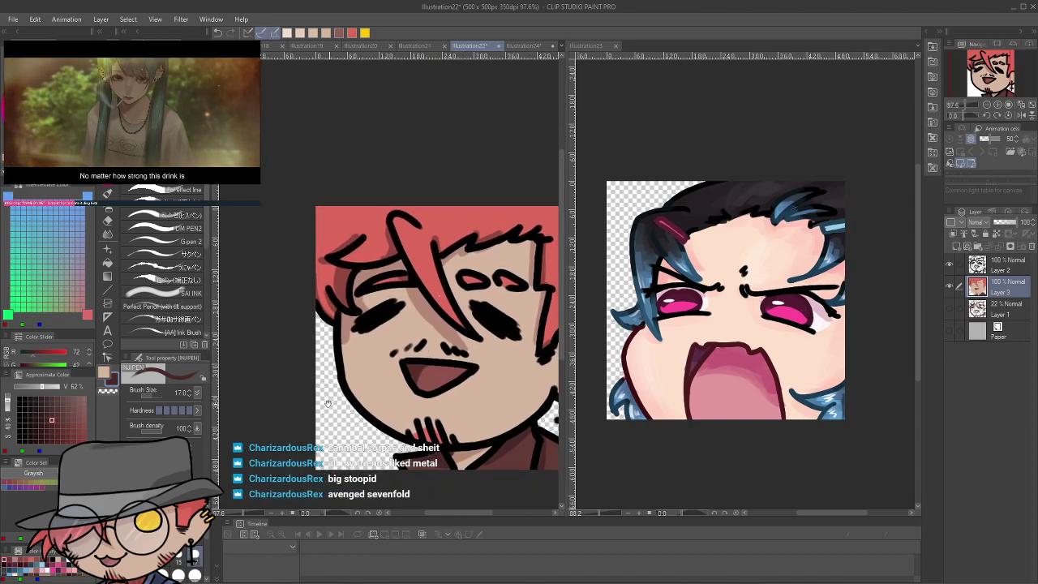
scroll(426, 390, down, 1)
drag(427, 390, 397, 370)
scroll(398, 371, down, 1)
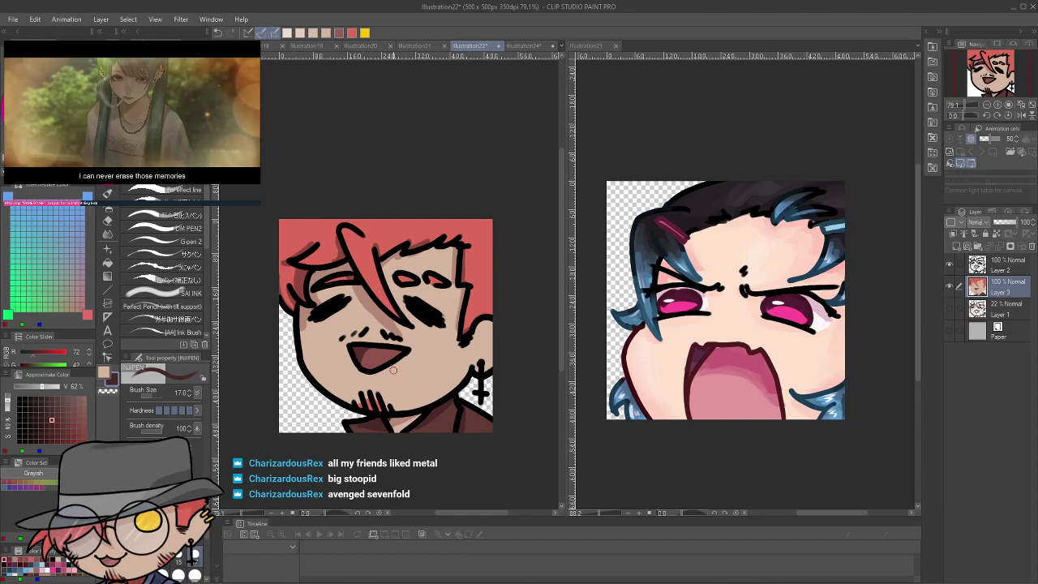
Sample the hair's shadow red and brush soft shading over the hair with the Flat marker at size 100
key(i)
click(436, 226)
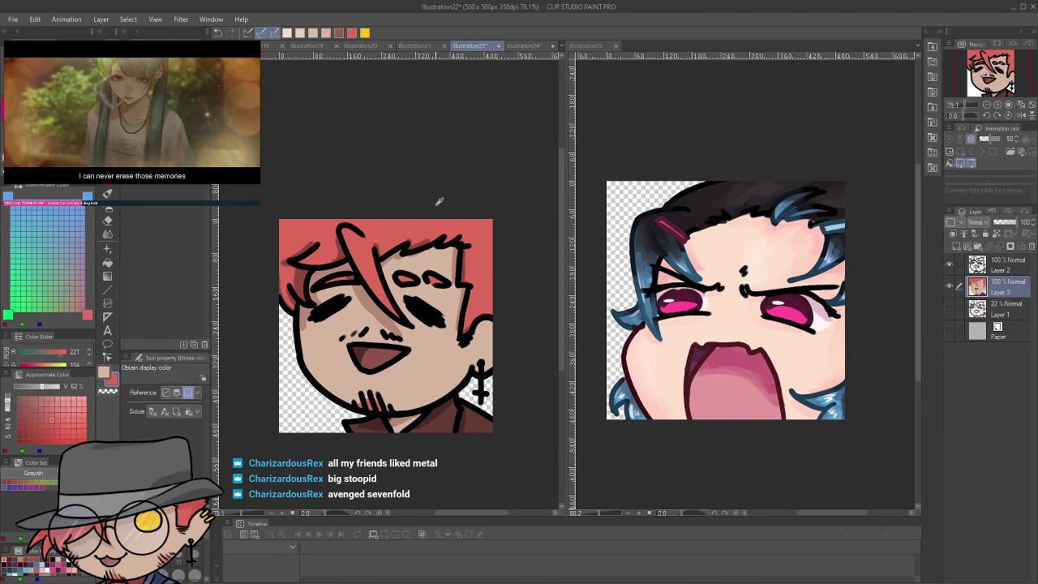
click(355, 286)
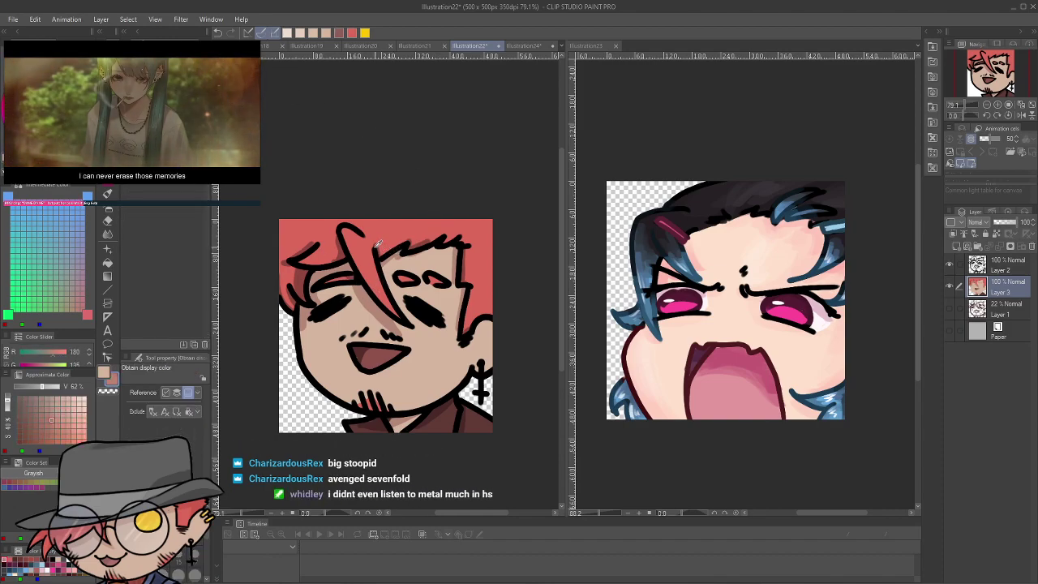
click(336, 245)
key(p)
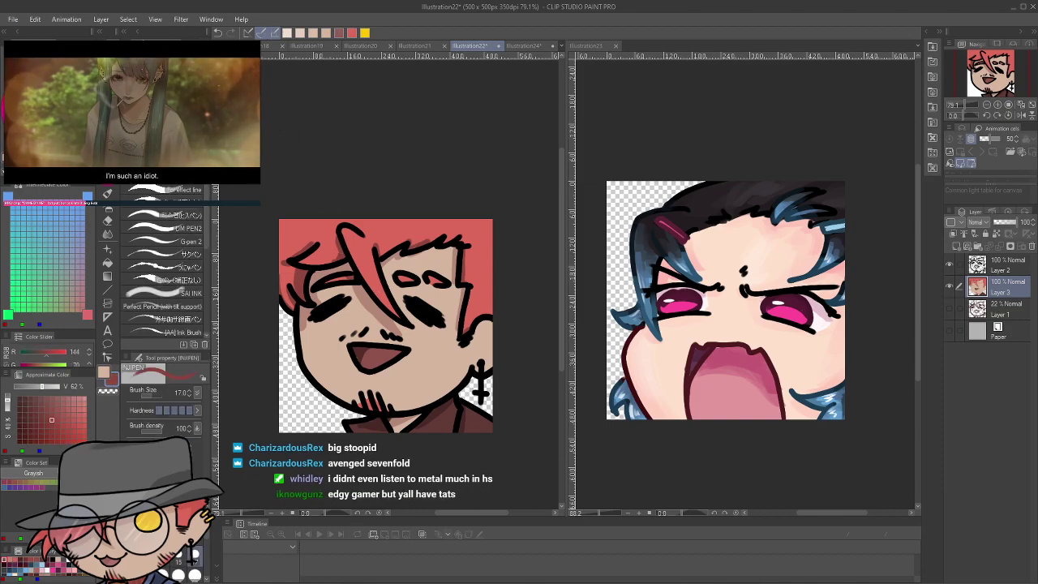
key(])
key(])
key(])
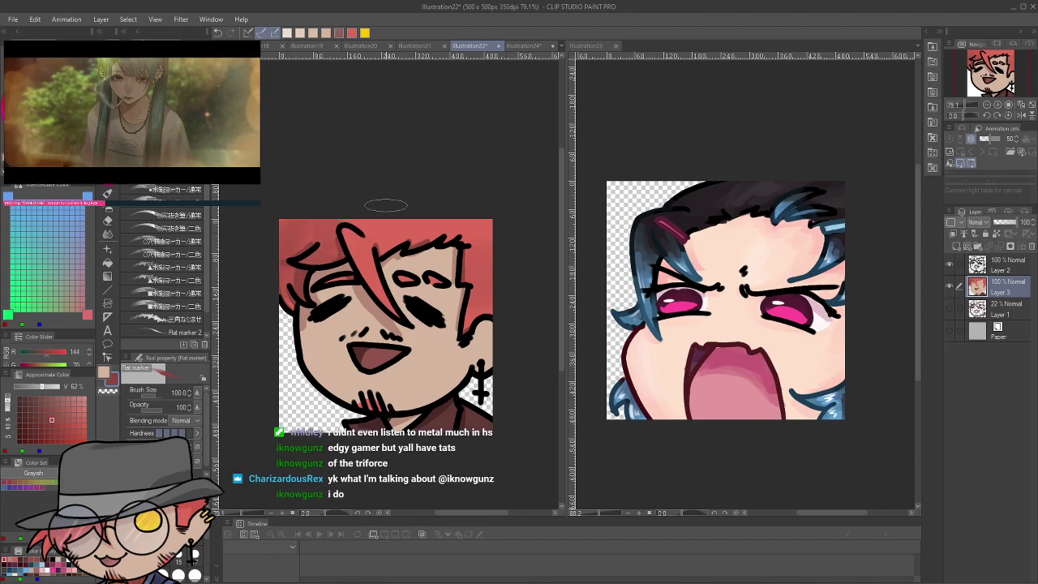
Sample the skin shadow tone, blend it over the face with the Flat marker plus a lighter skin tone, and save
alt+click(374, 300)
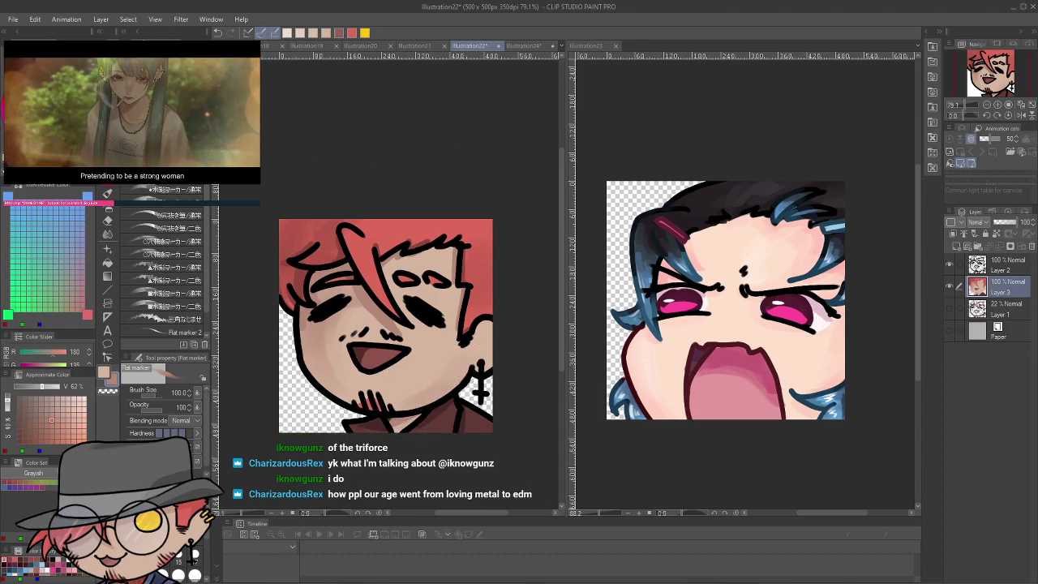
click(326, 33)
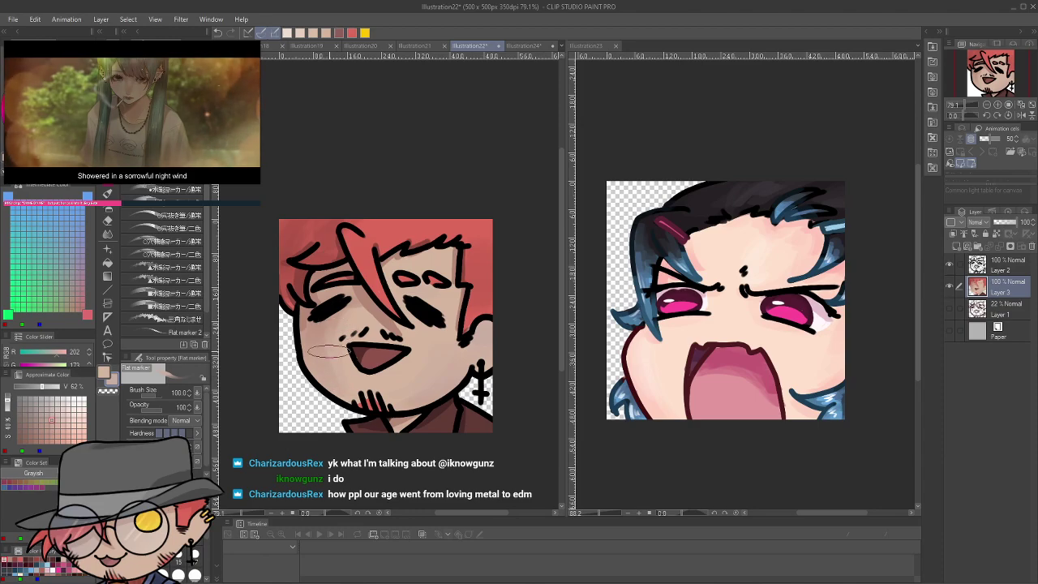
key(ctrl+s)
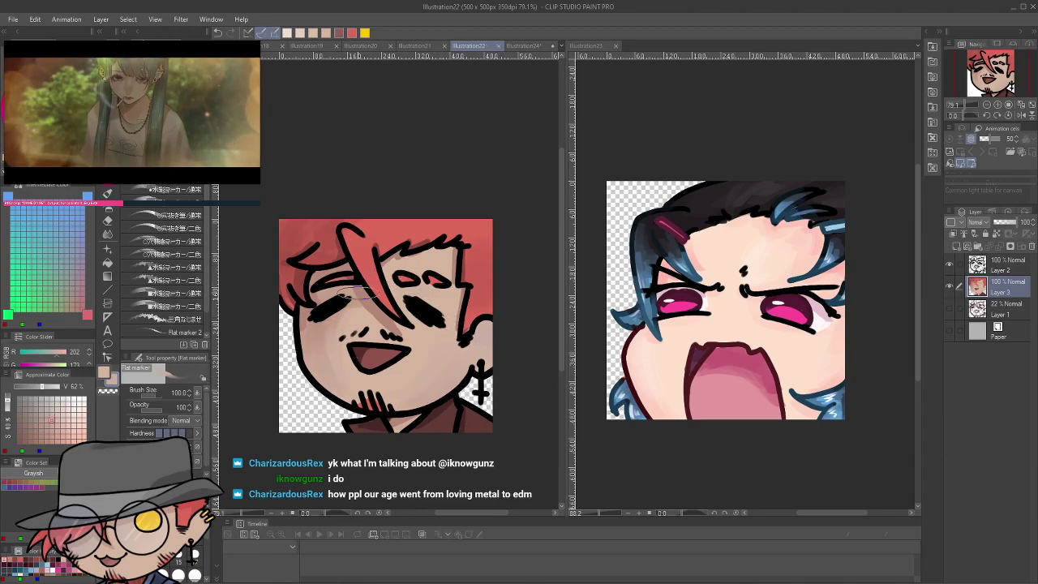
Undo the last marker stroke, refine the face shading with a sampled skin tone at brush size 60, and save
key(ctrl+z)
key(bracketleft)
key(bracketleft)
key(bracketleft)
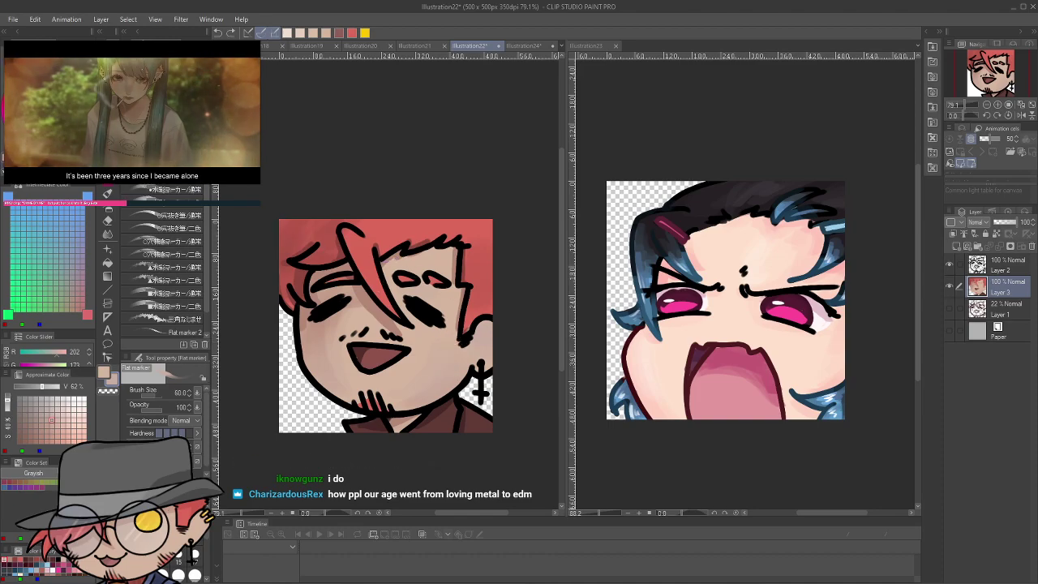
alt+click(344, 294)
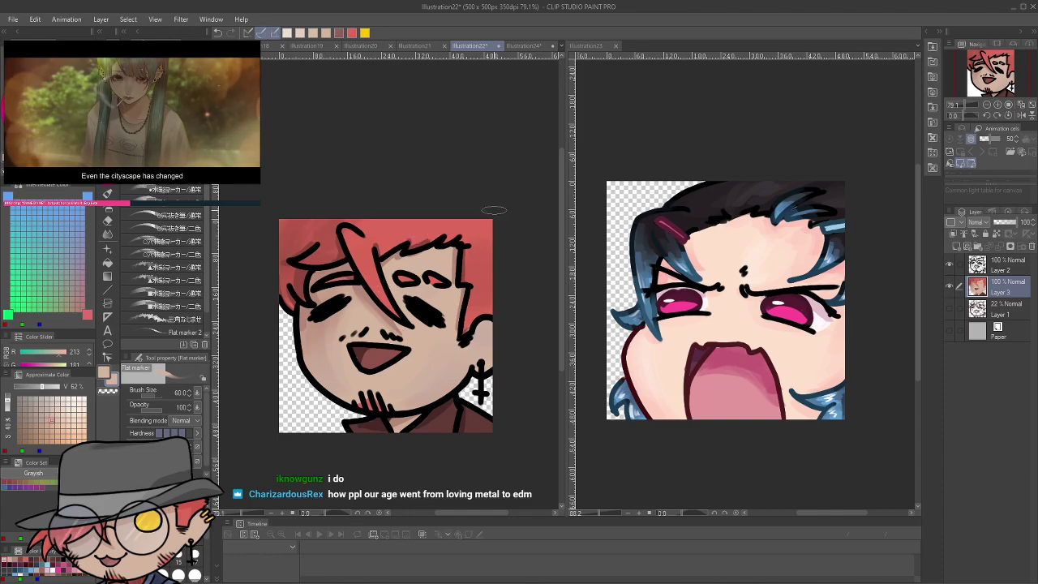
key(ctrl+s)
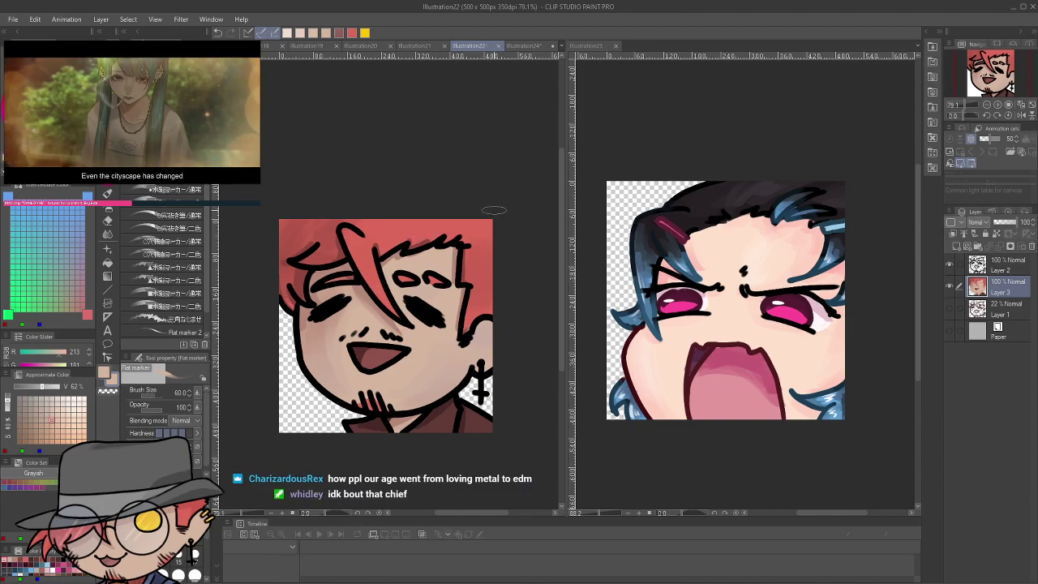
Touch up the skin shading on the face and ear with the Flat marker
scroll(494, 210, up, 3)
drag(443, 270, 437, 130)
scroll(437, 129, up, 1)
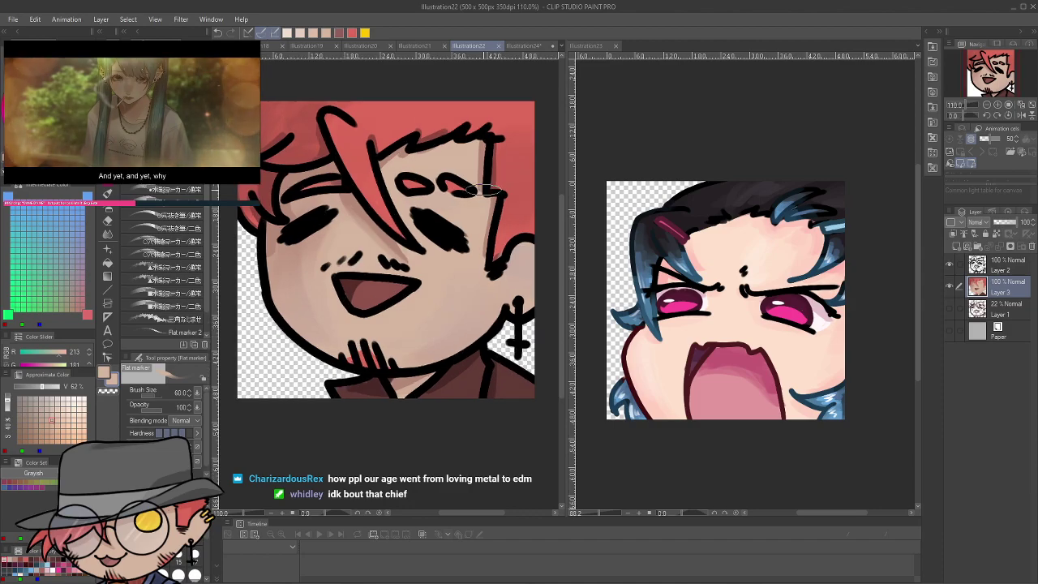
drag(458, 191, 462, 245)
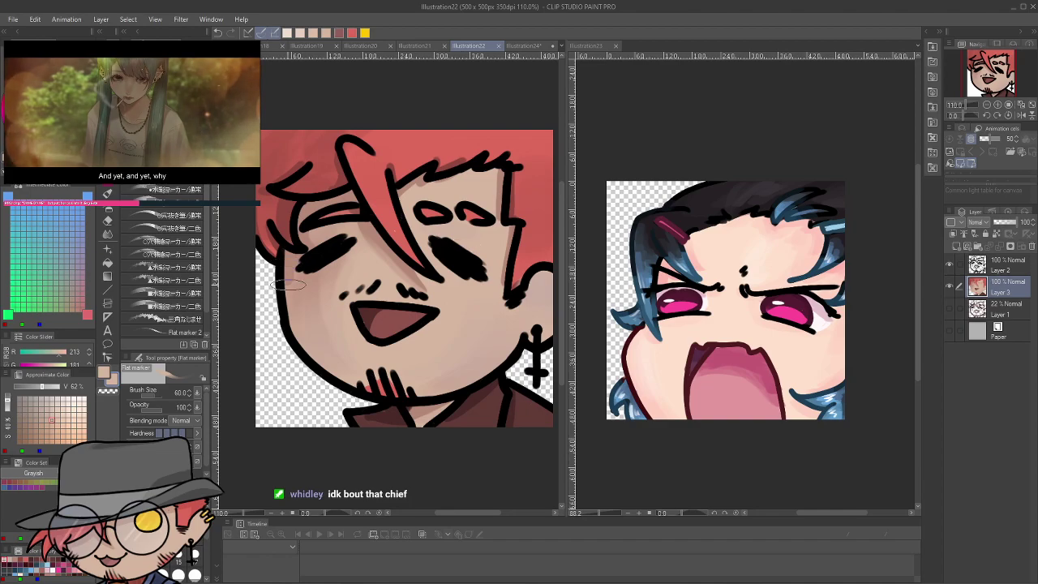
drag(416, 328, 399, 338)
drag(484, 375, 540, 330)
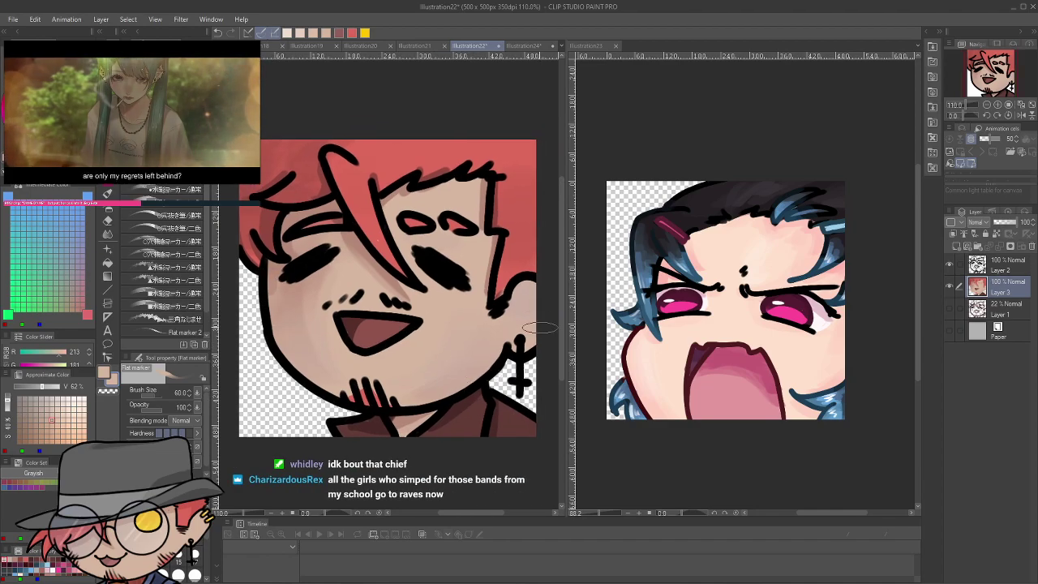
Sample a dark reddish brown from the jacket and add a new layer clipped to the line art on Layer 2
alt+click(463, 416)
alt+click(477, 411)
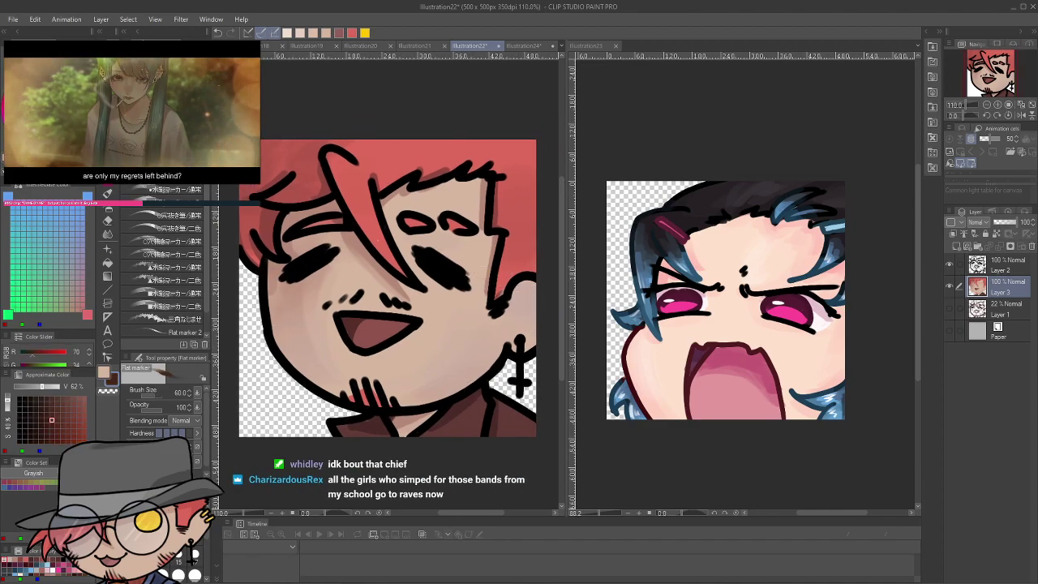
click(996, 271)
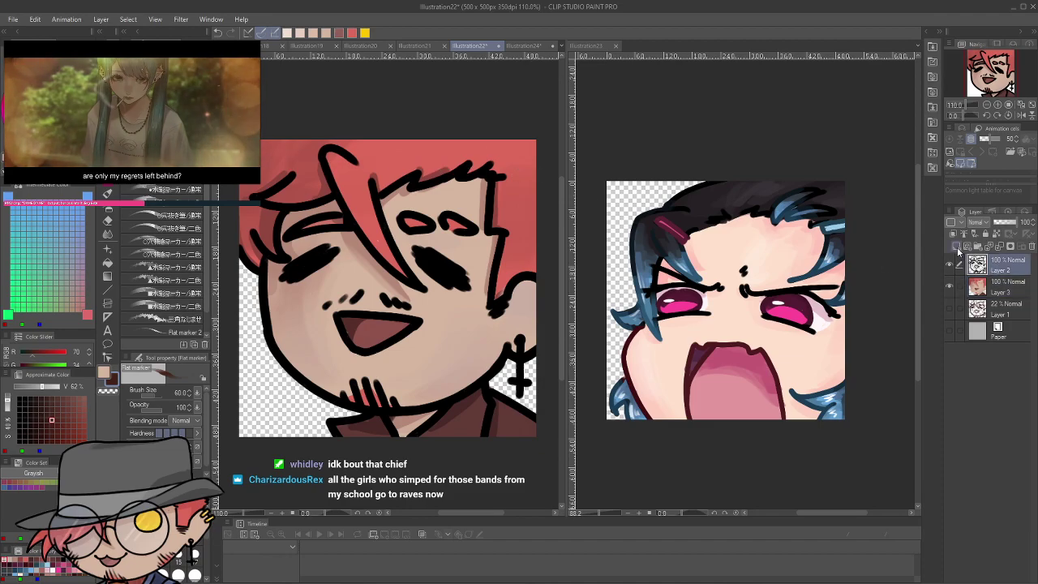
click(957, 247)
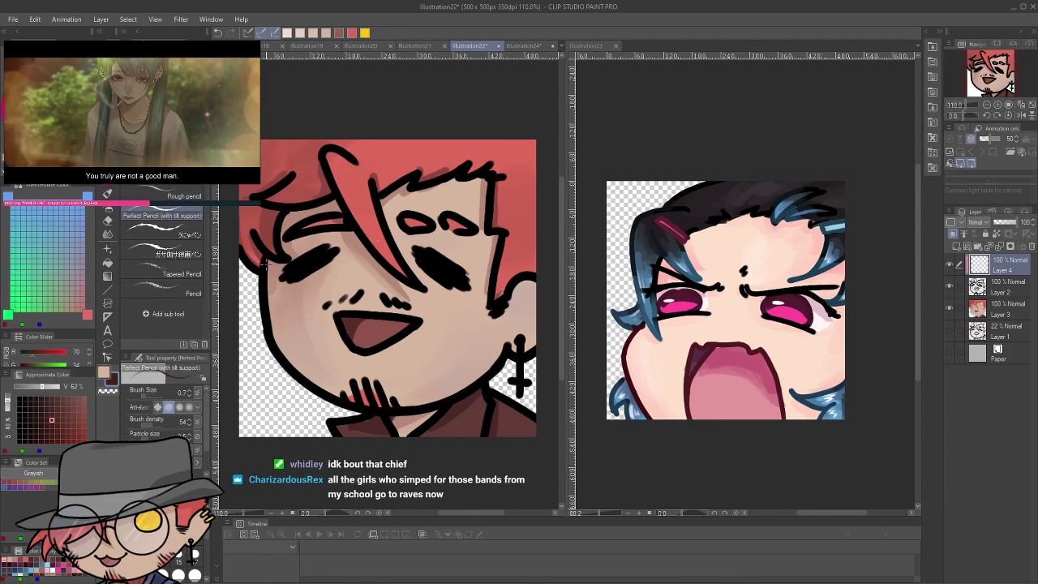
Recolour the outline of the face and ear in dark reddish brown on the clipped Layer 4
key(bracketleft)
key(bracketleft)
key(bracketleft)
key(bracketleft)
drag(263, 267, 285, 366)
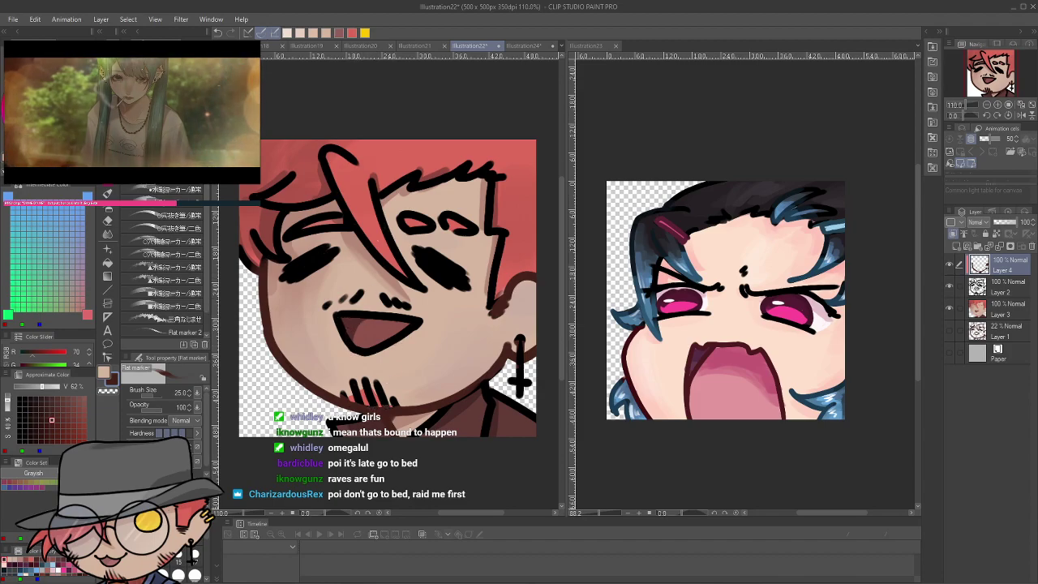
Sample the hair's shadow red, darken it, and recolour the left eyebrow's outline with the Flat marker at size 25
key(i)
click(355, 199)
click(38, 420)
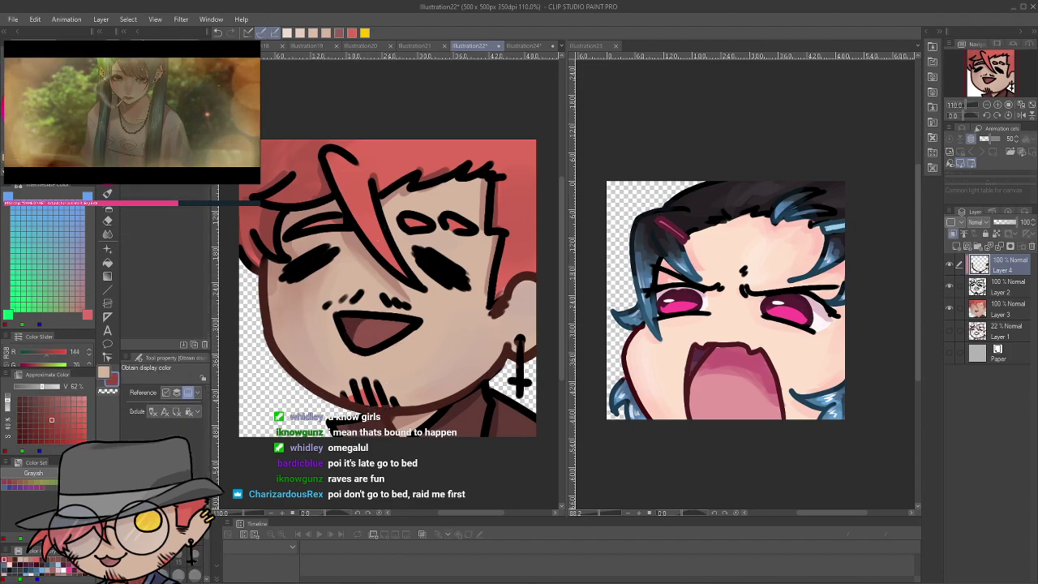
click(38, 420)
key(b)
mouse_move(308, 219)
mouse_down()
mouse_move(286, 236)
mouse_move(326, 217)
mouse_move(352, 224)
mouse_up()
key(ctrl+z)
click(35, 421)
key(bracketright)
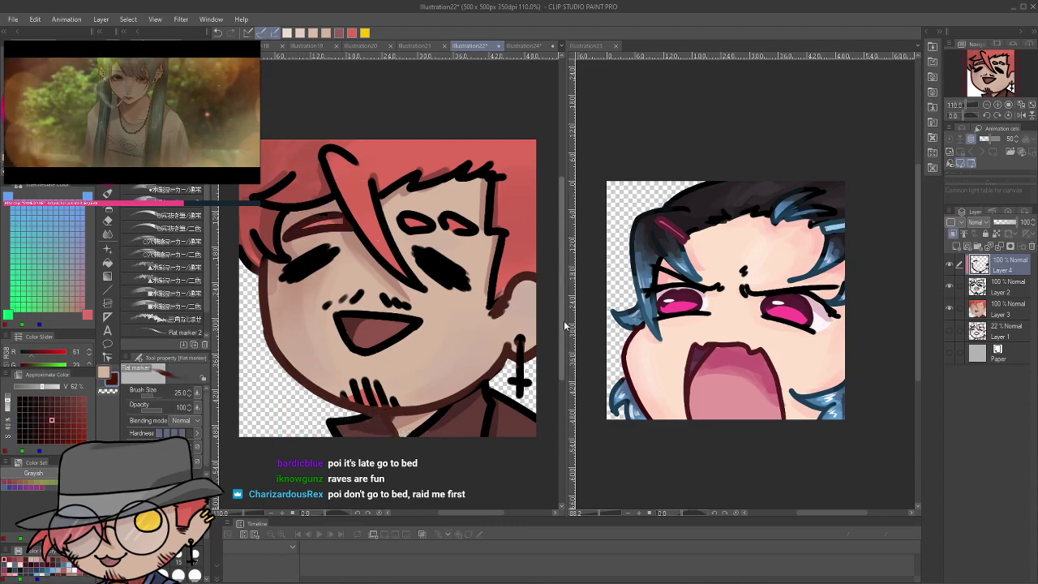
Recolour the outlines of the right eyebrow, sideburn and hair in dark reds with the Flat marker at size 40
key(bracketright)
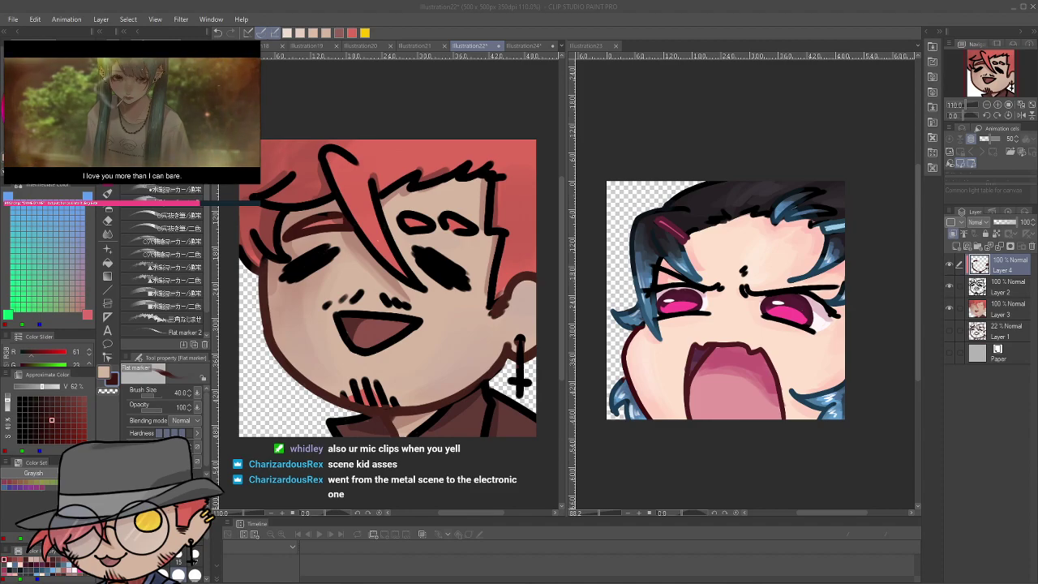
mouse_move(435, 227)
mouse_down()
mouse_move(414, 215)
mouse_move(464, 225)
mouse_up()
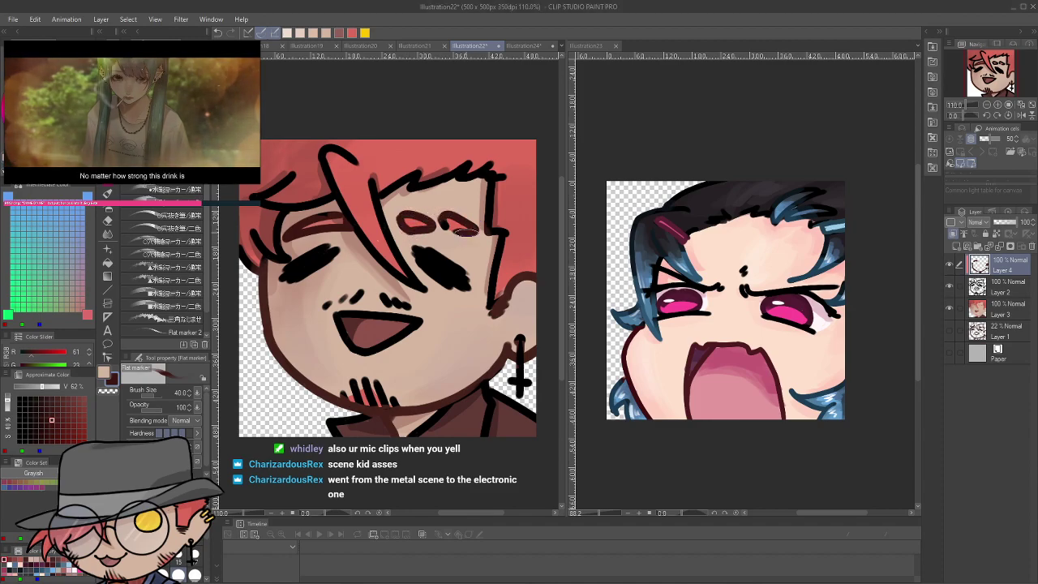
drag(490, 182, 496, 296)
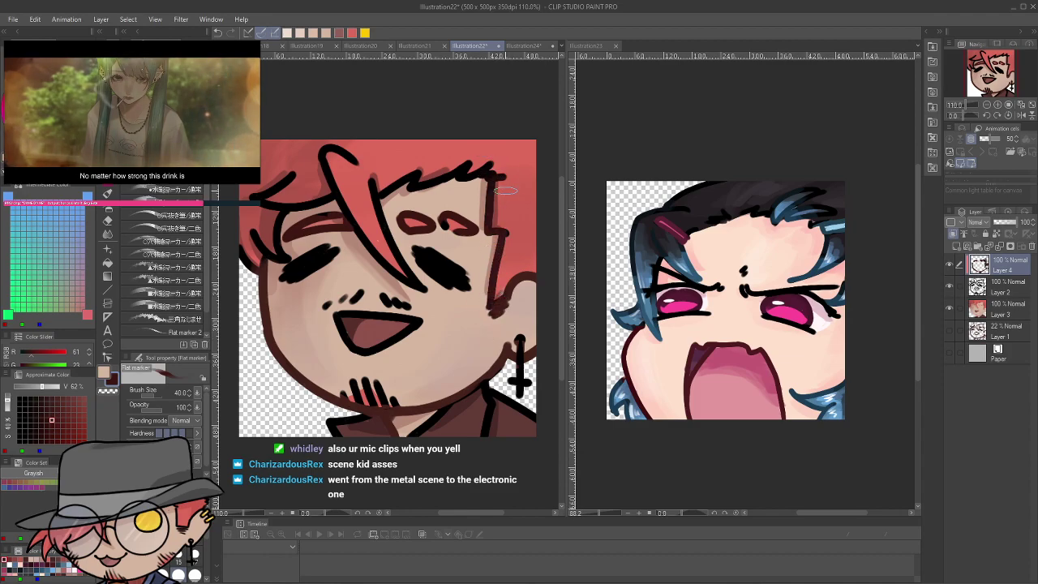
click(62, 130)
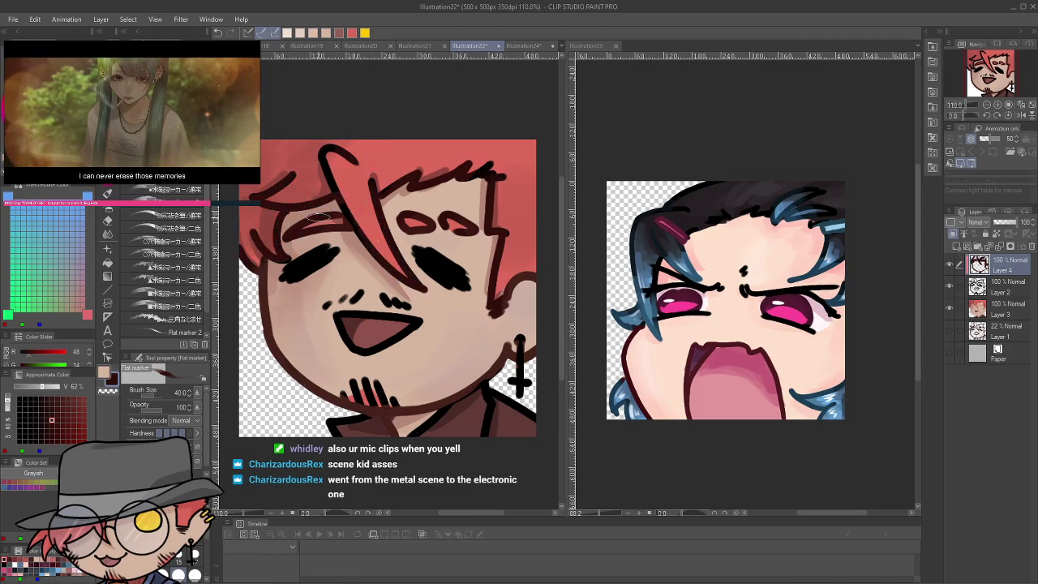
alt+click(479, 231)
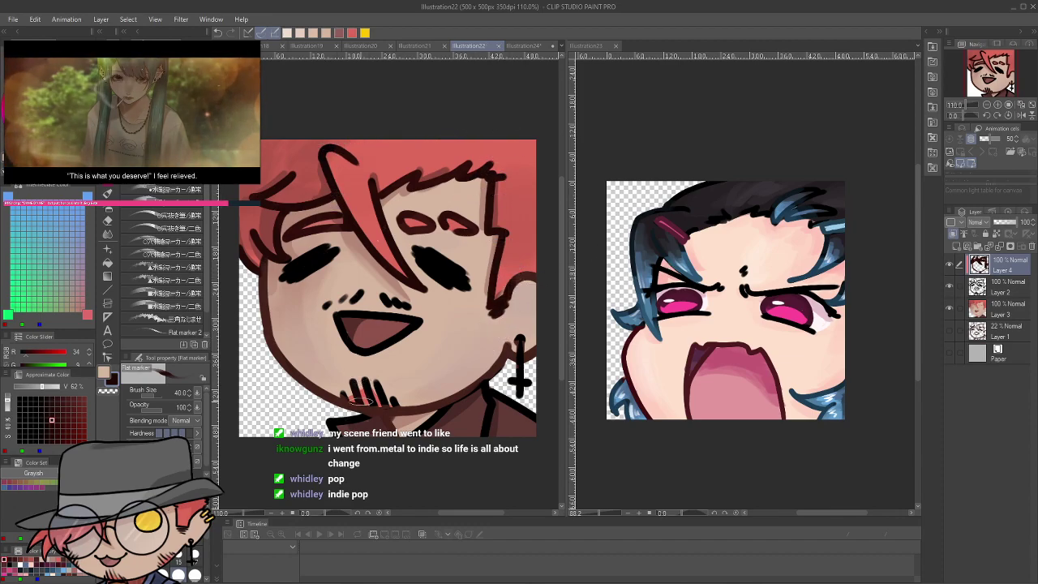
Recolour the goatee, moustache and mouth outlines in dark reddish brown on Layer 4, and save the file
key(i)
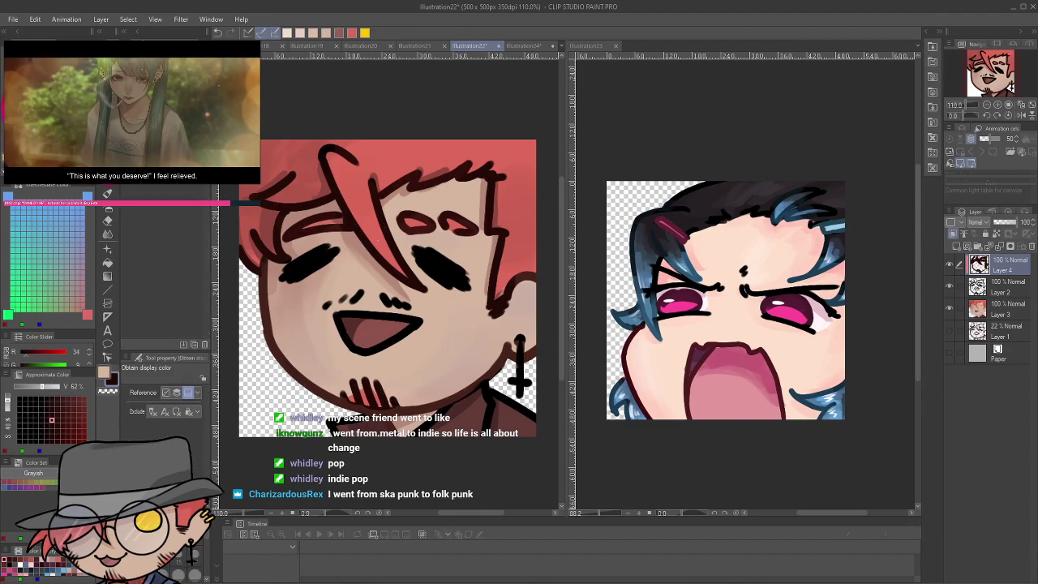
click(325, 165)
click(332, 395)
key(b)
mouse_move(350, 392)
mouse_down()
mouse_move(354, 383)
mouse_move(384, 402)
mouse_up()
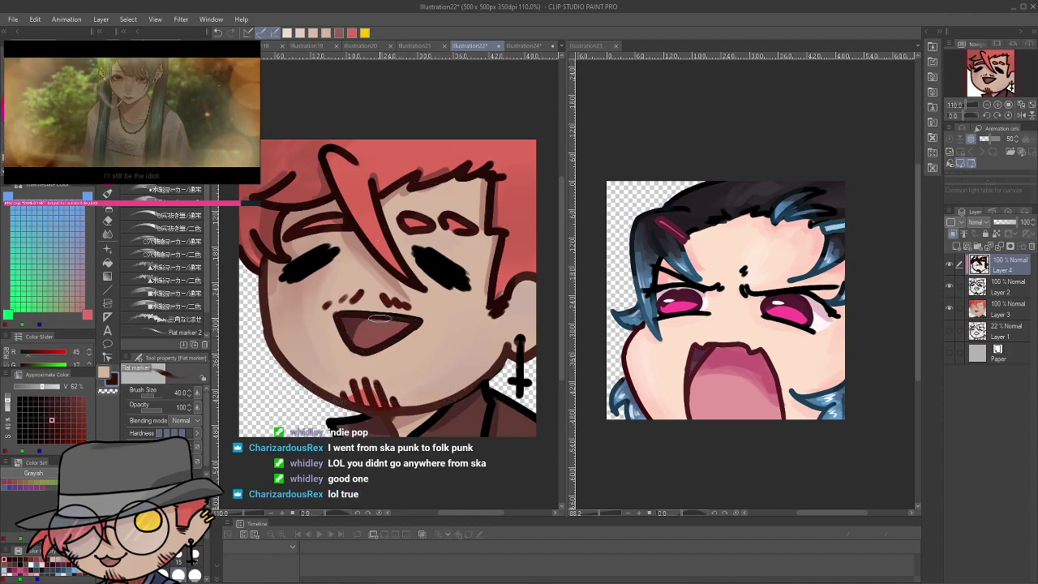
key(ctrl+s)
Sample a dark brown from the jacket, recolour the outlines of the collar and jacket on Layer 4, and save the file
scroll(400, 288, down, 3)
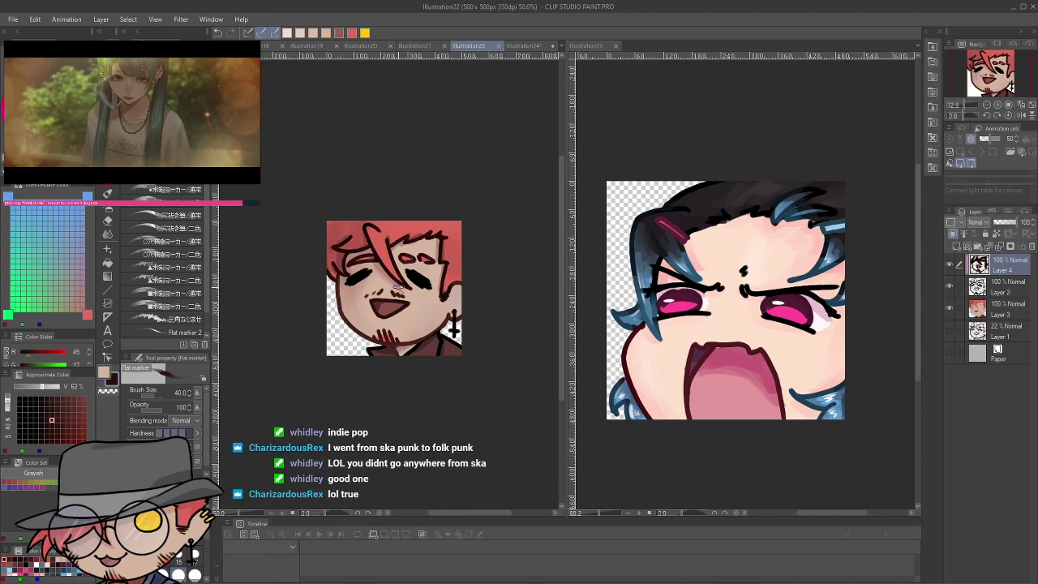
drag(427, 318, 433, 350)
scroll(434, 352, up, 1)
drag(423, 405, 434, 356)
scroll(418, 361, up, 3)
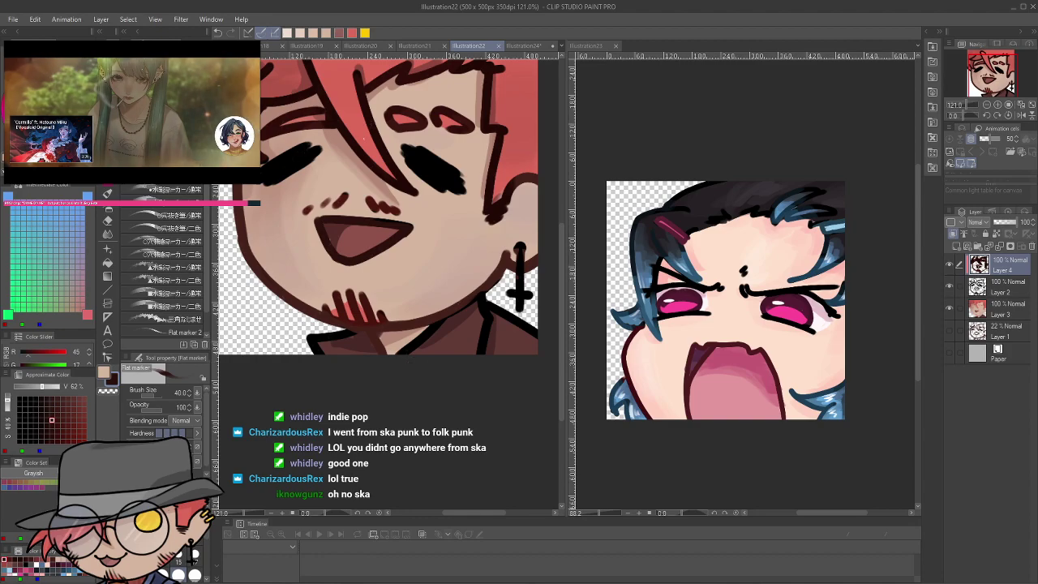
alt+click(468, 339)
alt+click(444, 333)
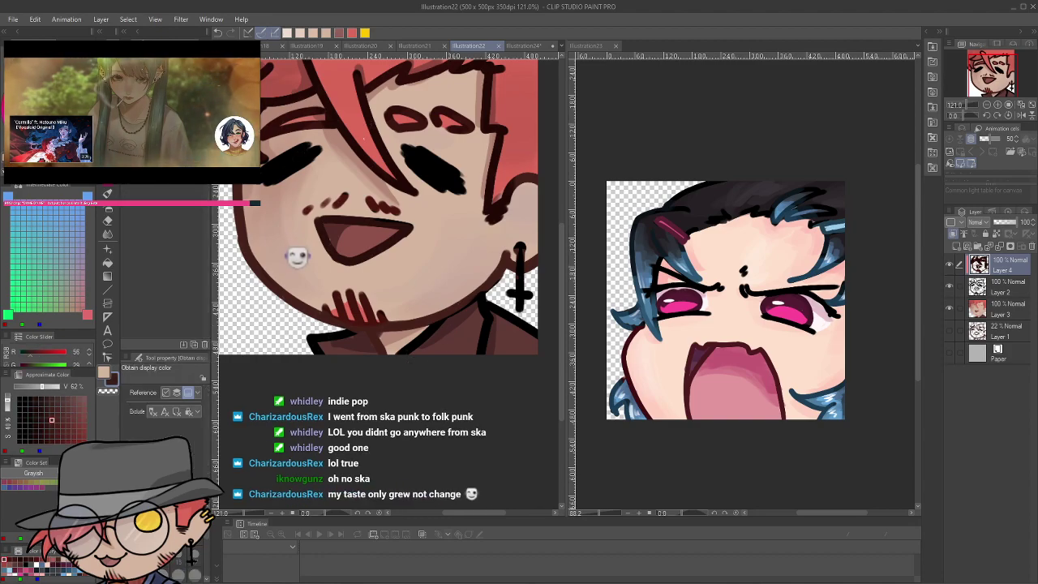
mouse_move(492, 310)
mouse_down()
mouse_move(484, 352)
mouse_move(400, 352)
mouse_up()
alt+click(343, 220)
key(ctrl+z)
drag(443, 326, 399, 354)
drag(484, 302, 487, 354)
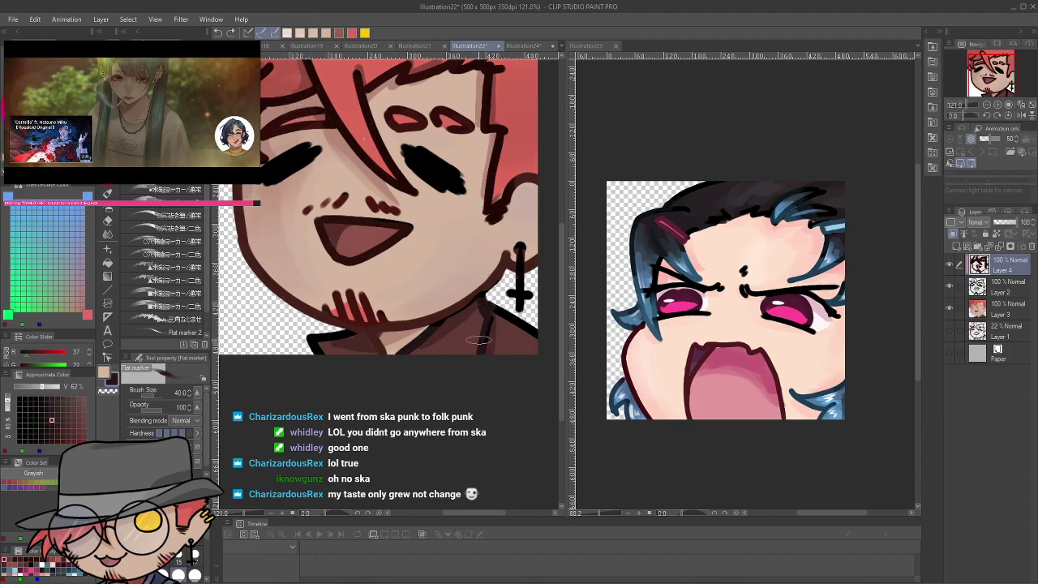
drag(490, 306, 545, 348)
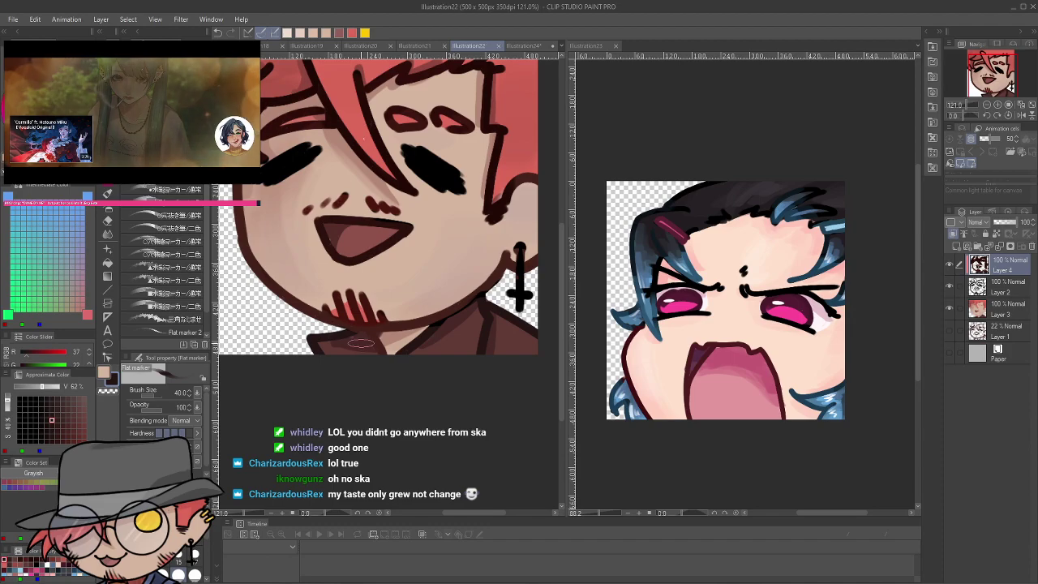
key(ctrl+s)
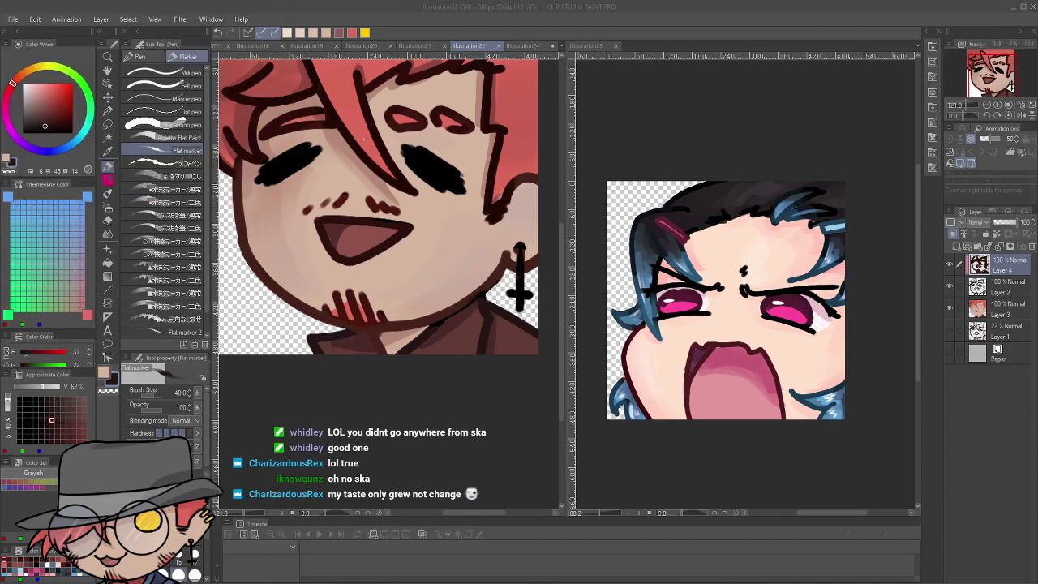
Sample the hair's muted red and try painting it along the hair above the ear on Layer 4
scroll(431, 281, down, 5)
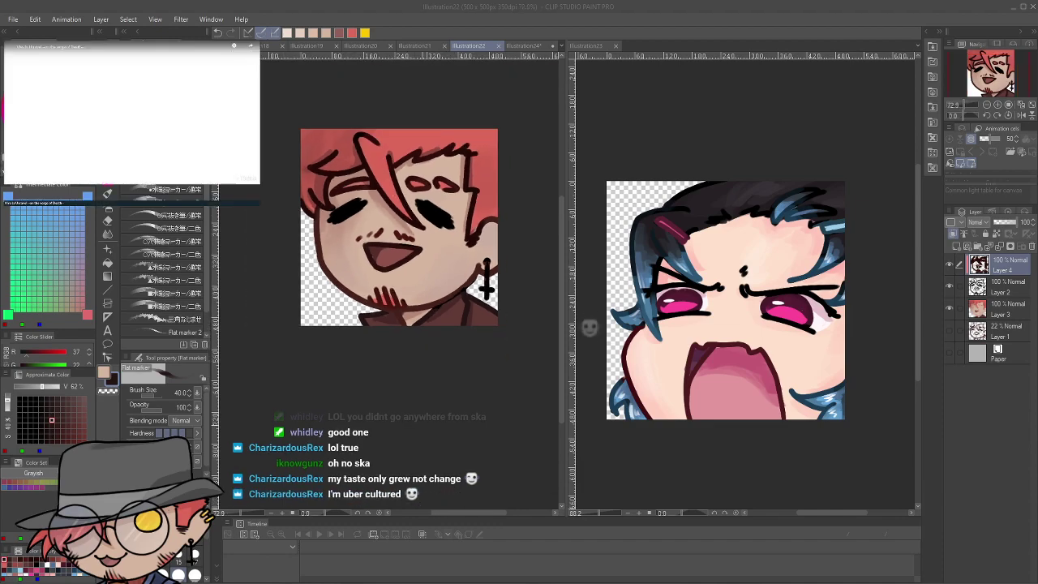
drag(398, 385, 411, 442)
scroll(477, 293, up, 2)
drag(477, 293, 477, 335)
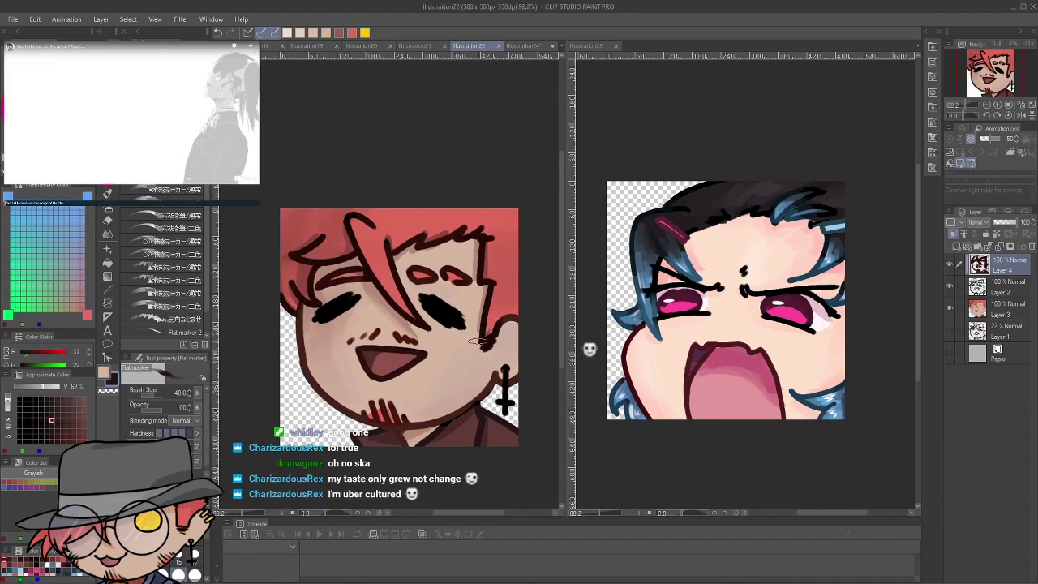
scroll(477, 337, down, 1)
scroll(478, 340, down, 1)
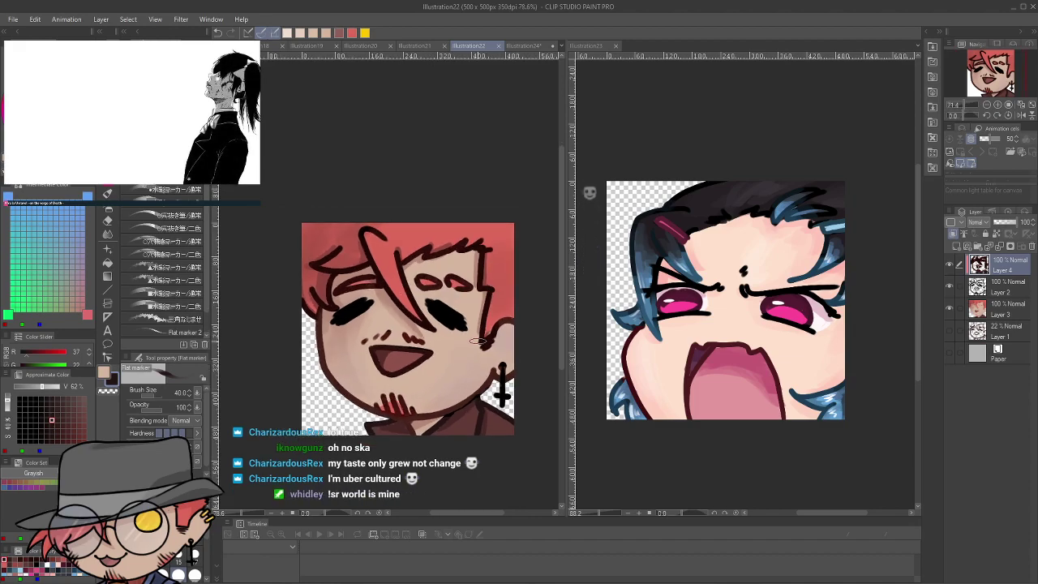
alt+click(491, 247)
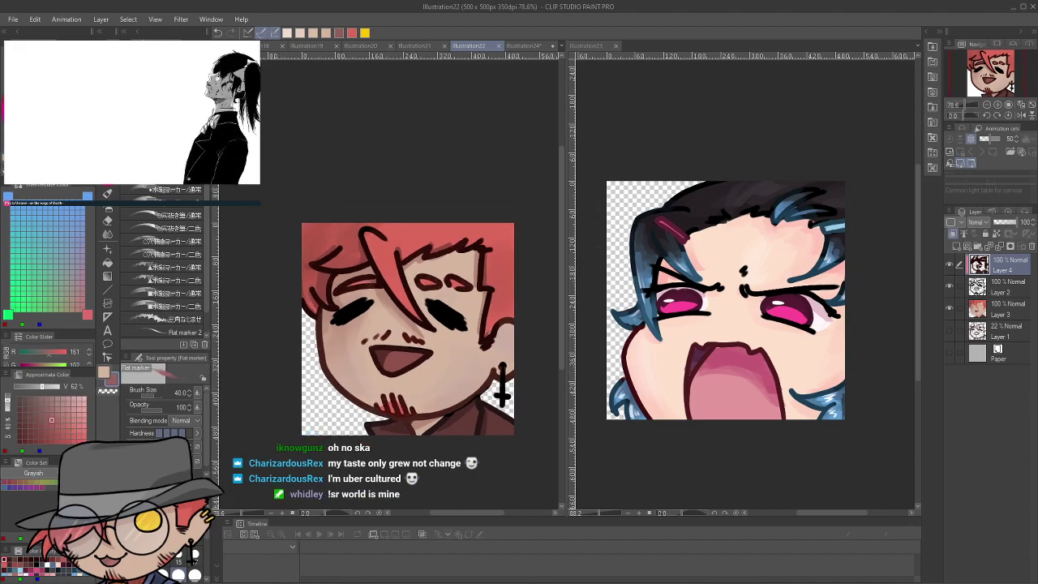
drag(508, 261, 510, 235)
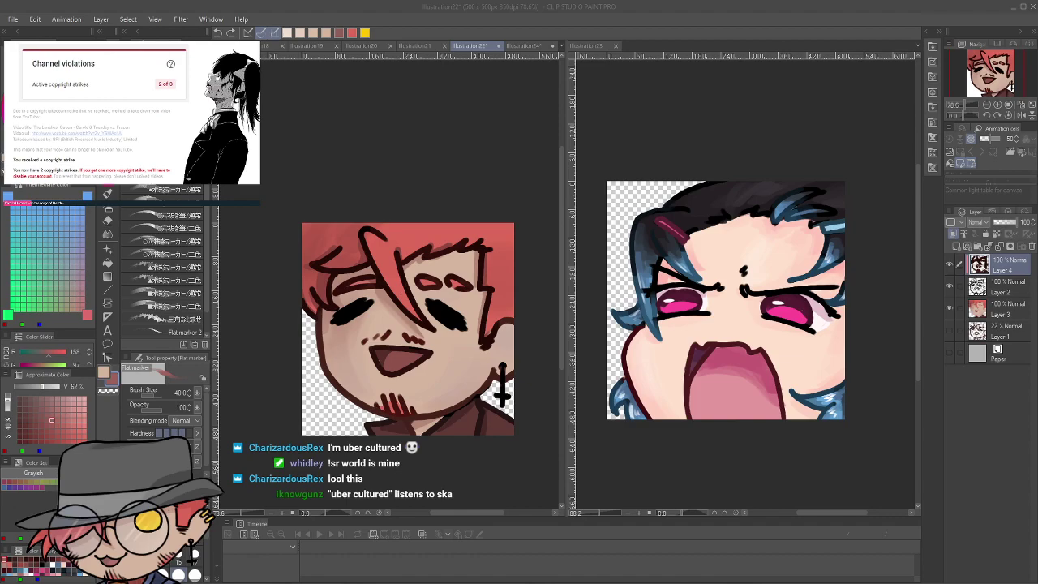
Undo the hair strokes on Layer 4, touch up the hair above the ear on Layer 3 with size 60, and save
key(bracketright)
key(bracketright)
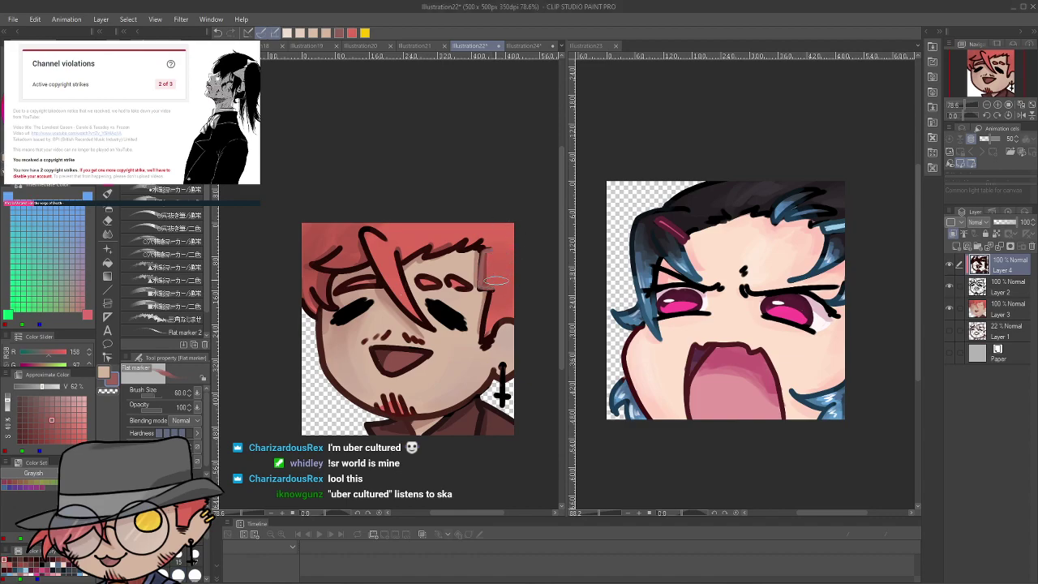
click(991, 310)
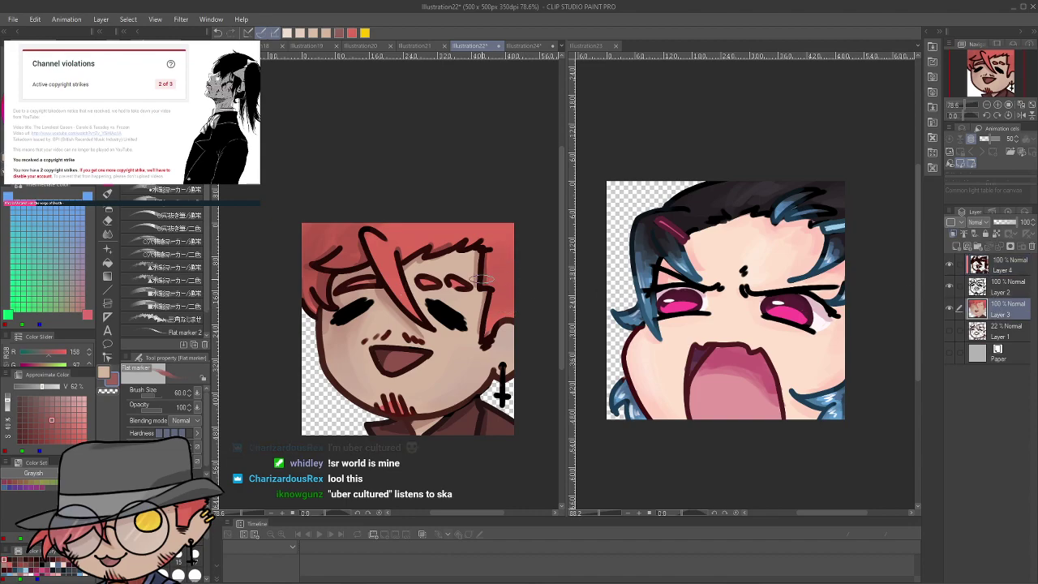
key(ctrl+z)
key(ctrl+z)
drag(506, 315, 506, 265)
click(65, 408)
key(ctrl+z)
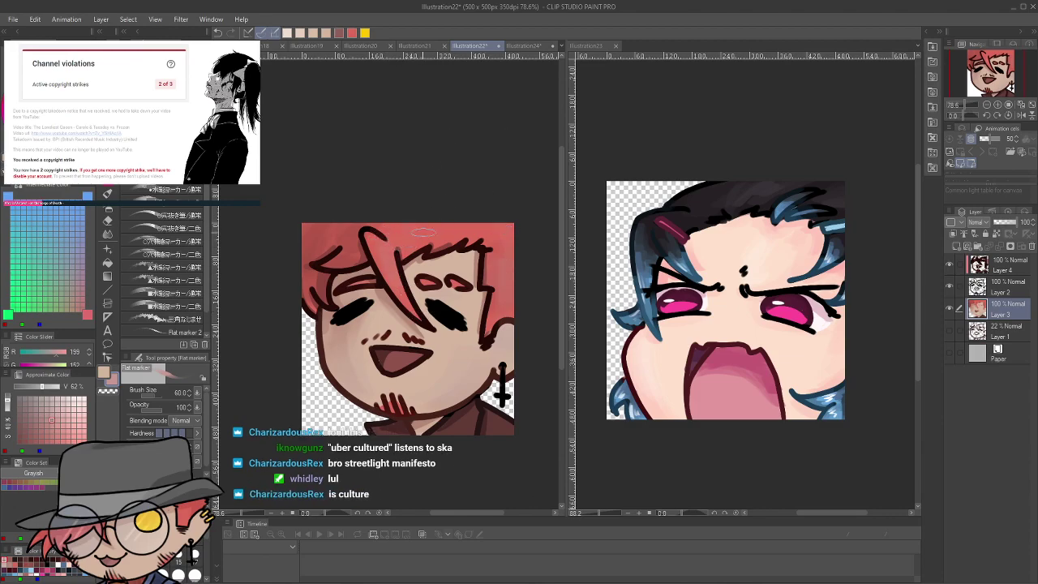
key(ctrl+s)
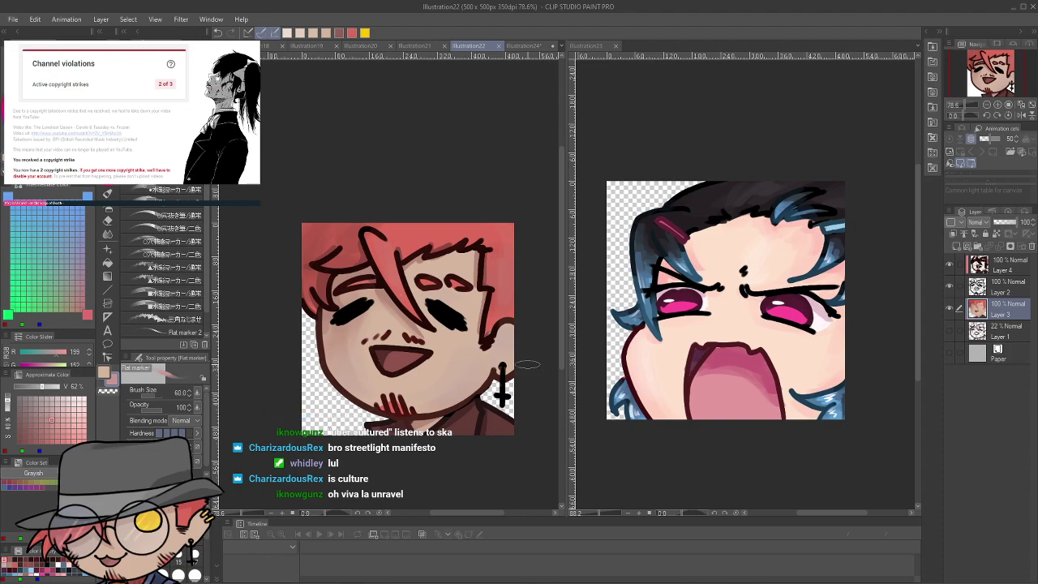
Sample a muted reddish brown, touch up the jacket's shading on Layer 3 with the Flat marker, and save
drag(475, 266, 471, 344)
key(ctrl+s)
key(i)
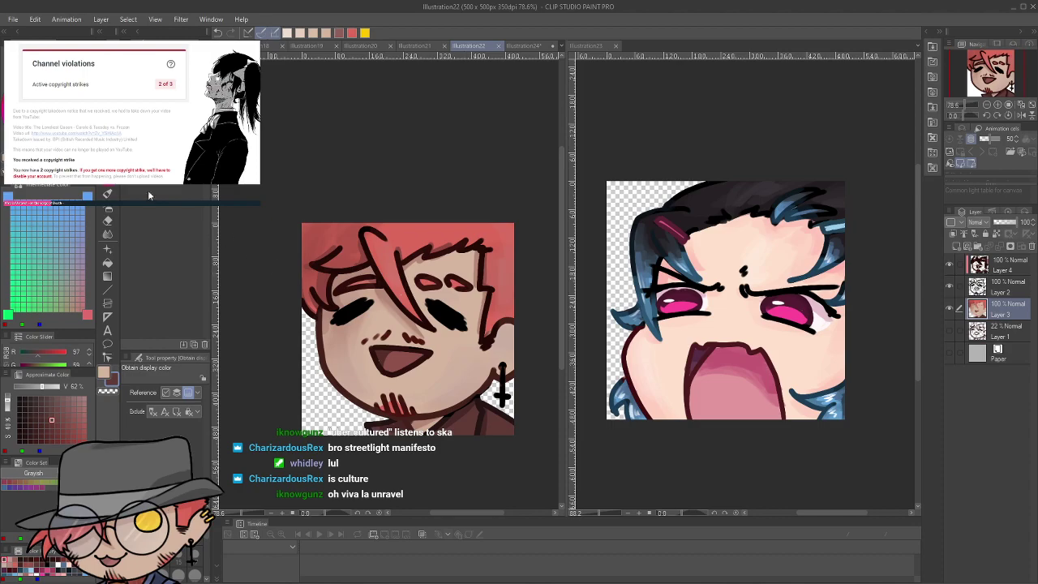
key(b)
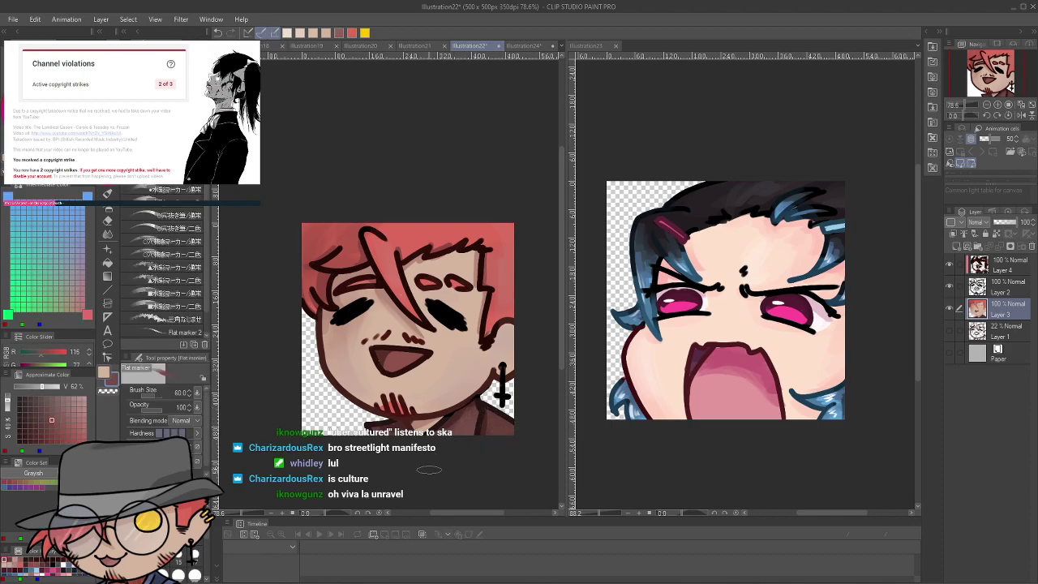
key(ctrl+s)
Examine how the coloured smiling portrait reads at small and larger sizes beside the finished shouting portrait
scroll(468, 326, down, 3)
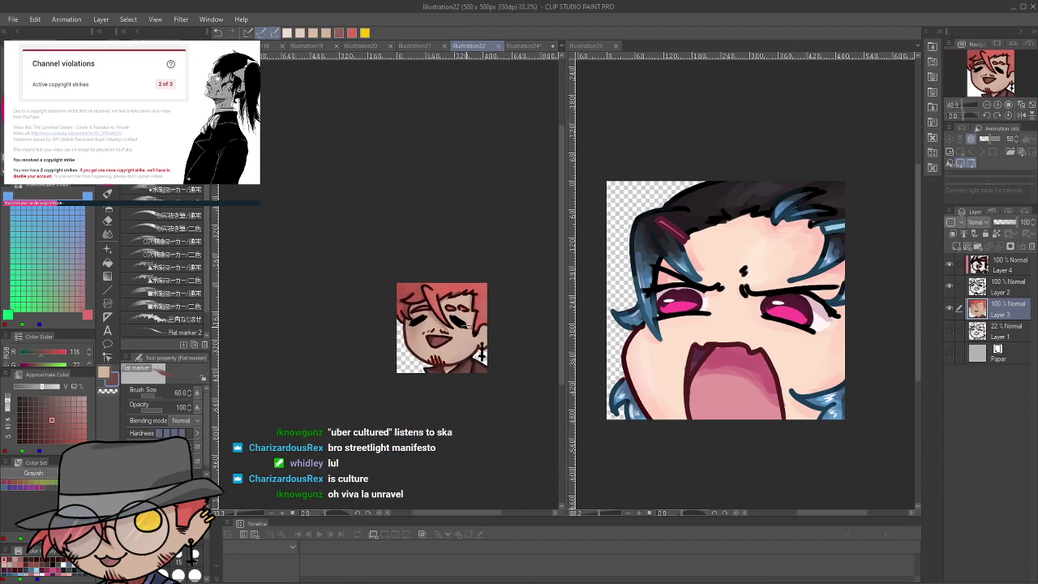
scroll(495, 324, up, 1)
drag(501, 325, 479, 345)
scroll(480, 344, up, 1)
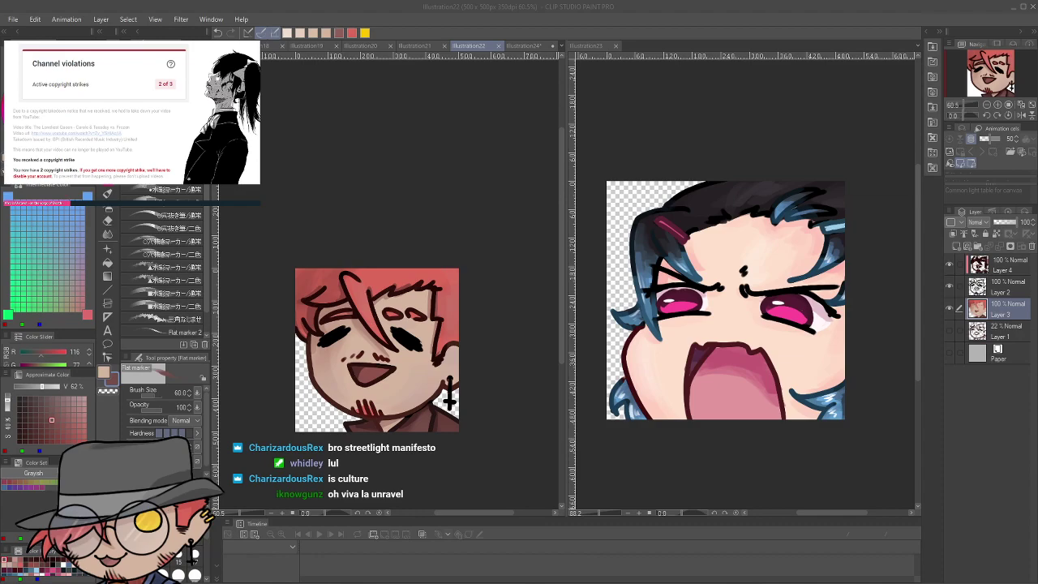
click(482, 326)
scroll(482, 326, down, 2)
scroll(482, 325, up, 1)
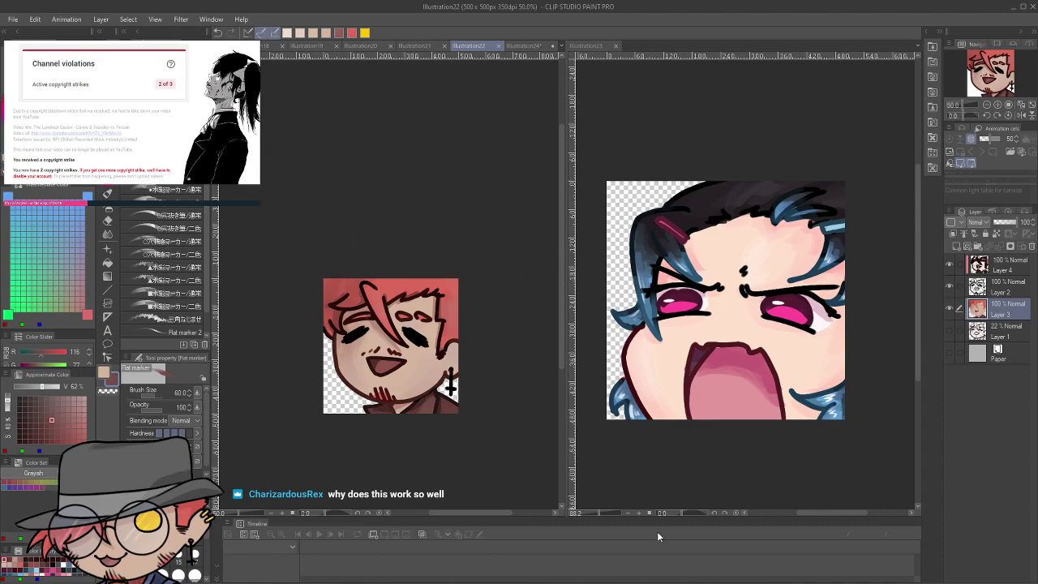
scroll(379, 181, down, 4)
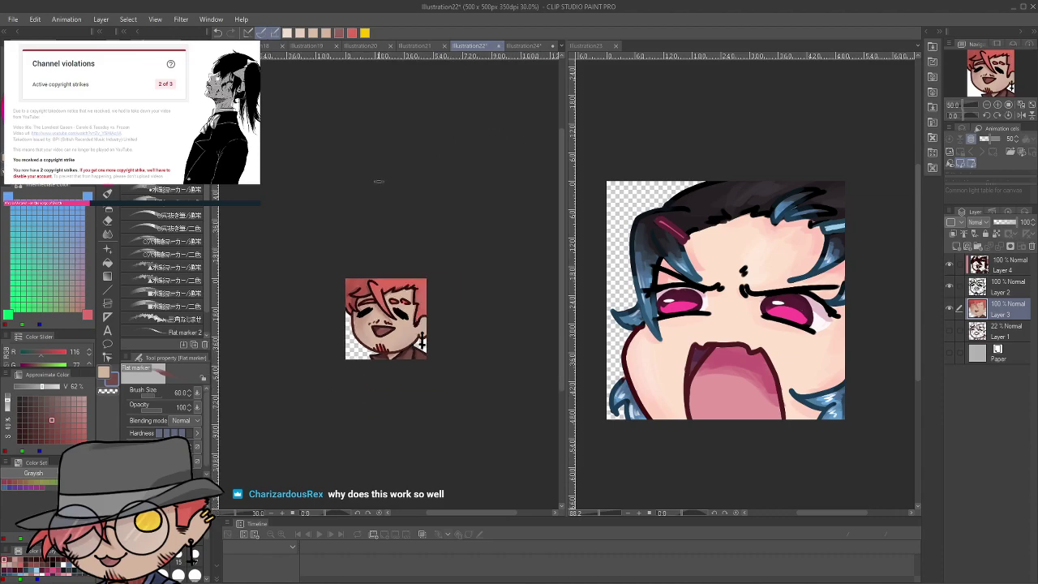
scroll(402, 318, up, 5)
scroll(399, 318, up, 3)
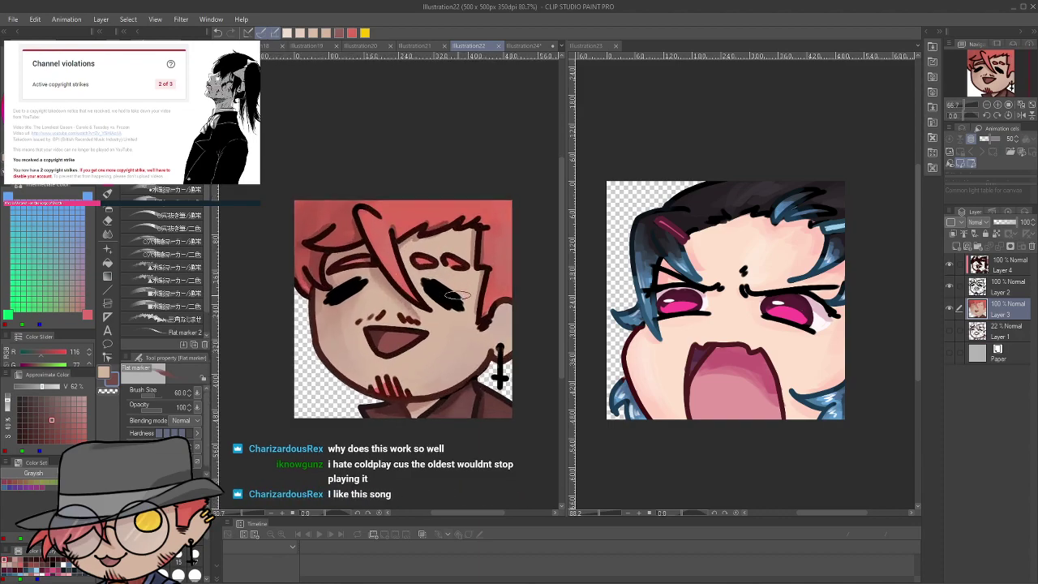
scroll(457, 294, up, 1)
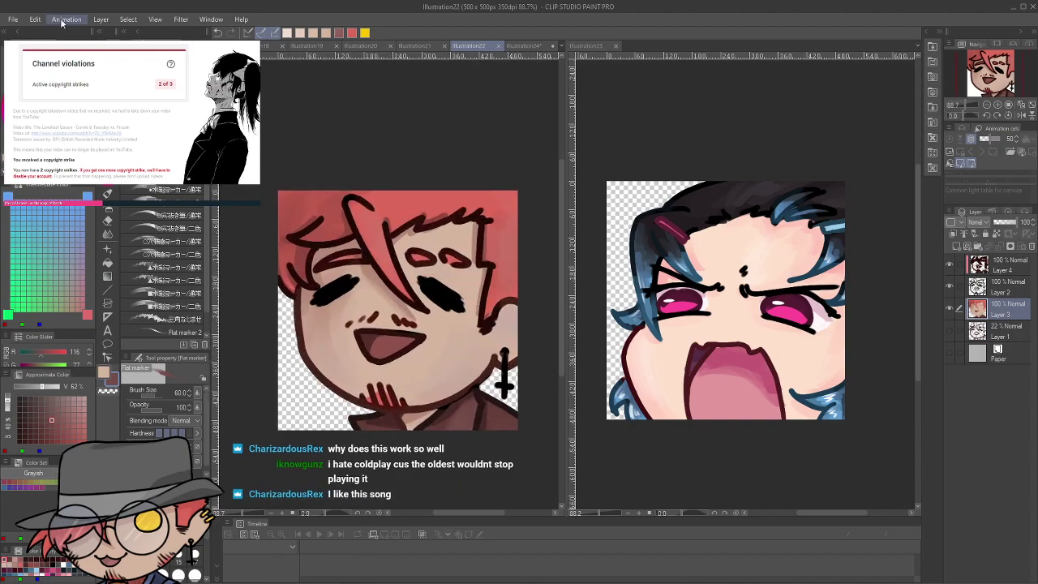
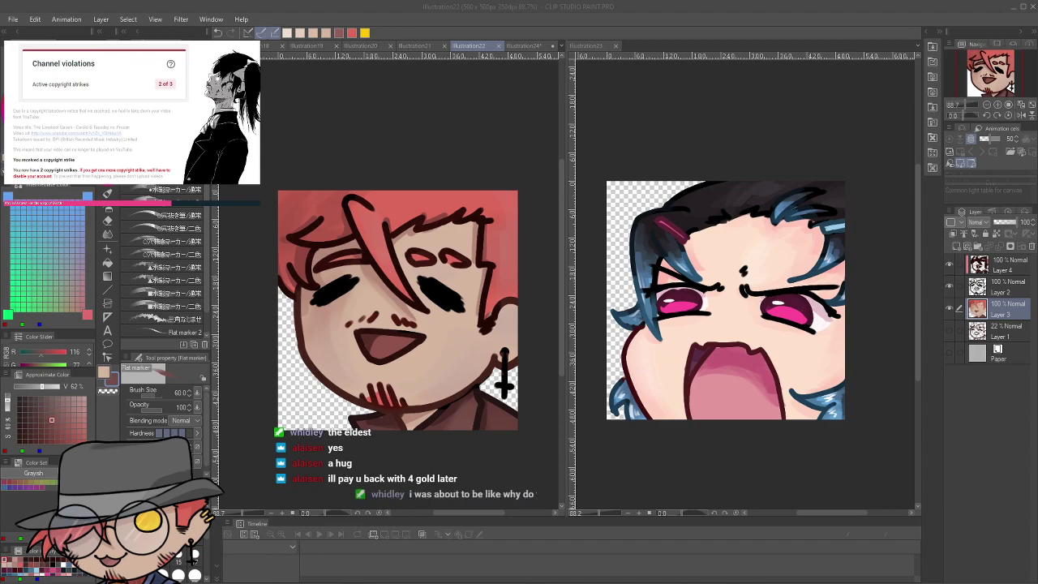
click(473, 134)
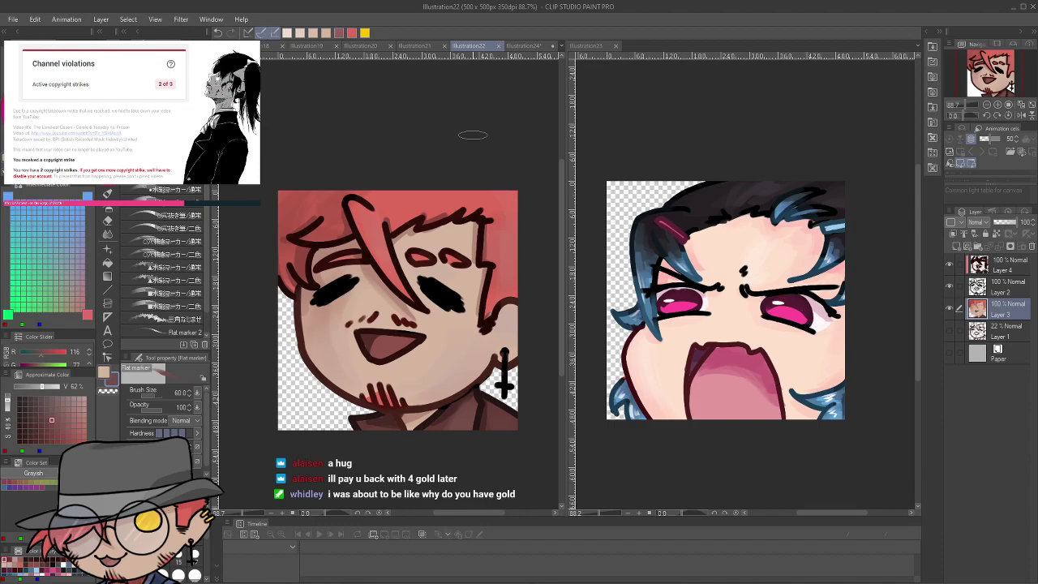
scroll(473, 135, down, 3)
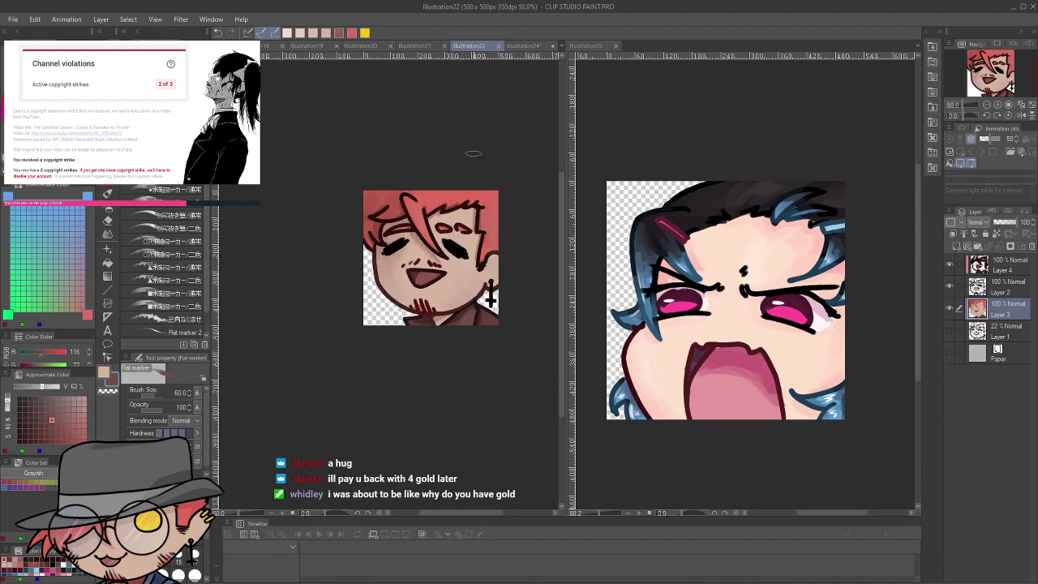
scroll(473, 153, up, 2)
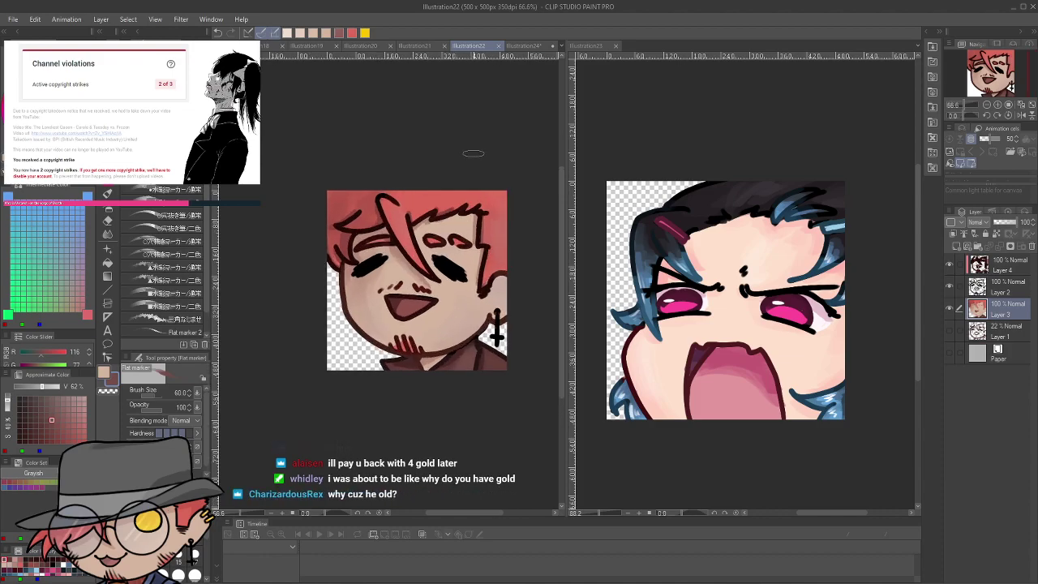
scroll(474, 153, up, 1)
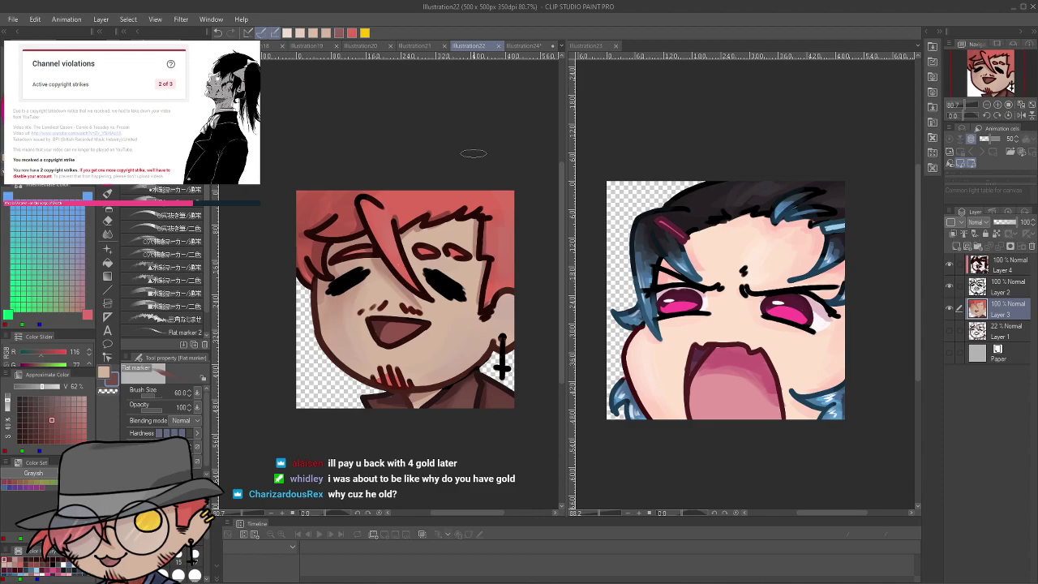
Switch to the blank Illustration24 canvas and choose the Perfect Pencil (with tilt support) for sketching
click(525, 49)
click(479, 47)
click(519, 46)
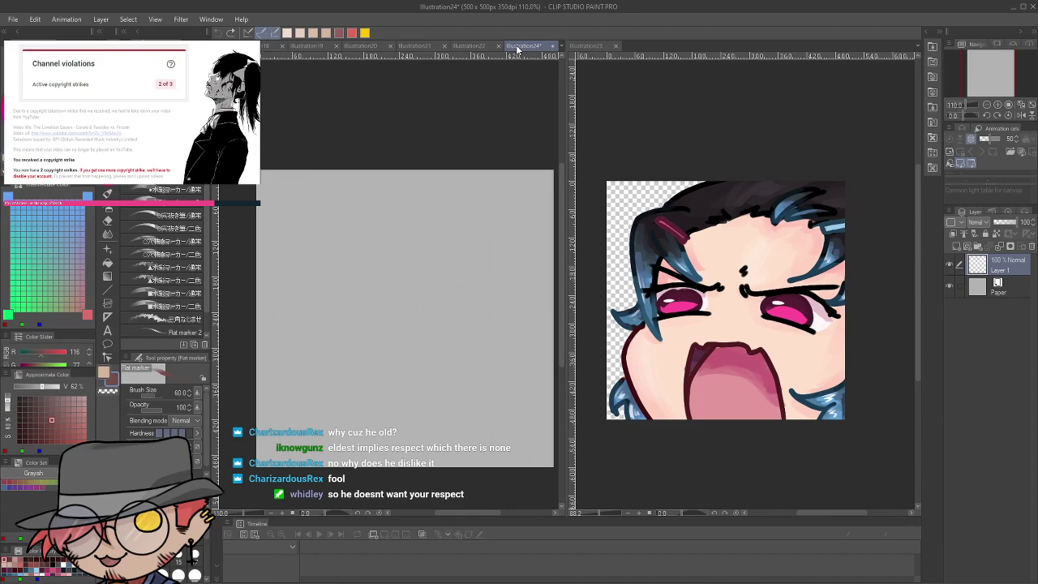
key(p)
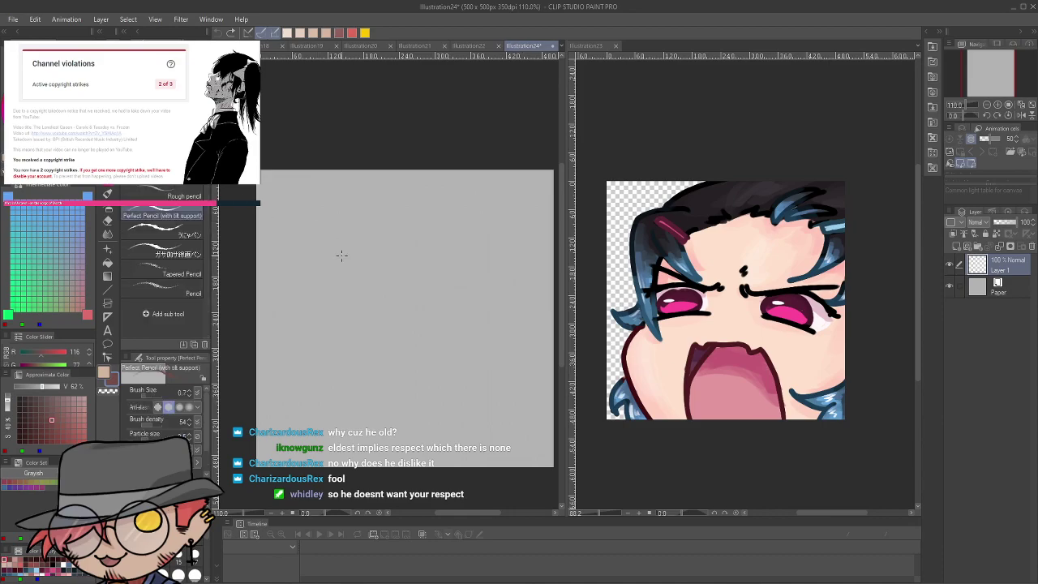
key(p)
drag(336, 220, 438, 398)
key(ctrl+z)
mouse_move(386, 237)
mouse_down()
mouse_move(464, 344)
mouse_move(490, 423)
mouse_up()
key(ctrl+z)
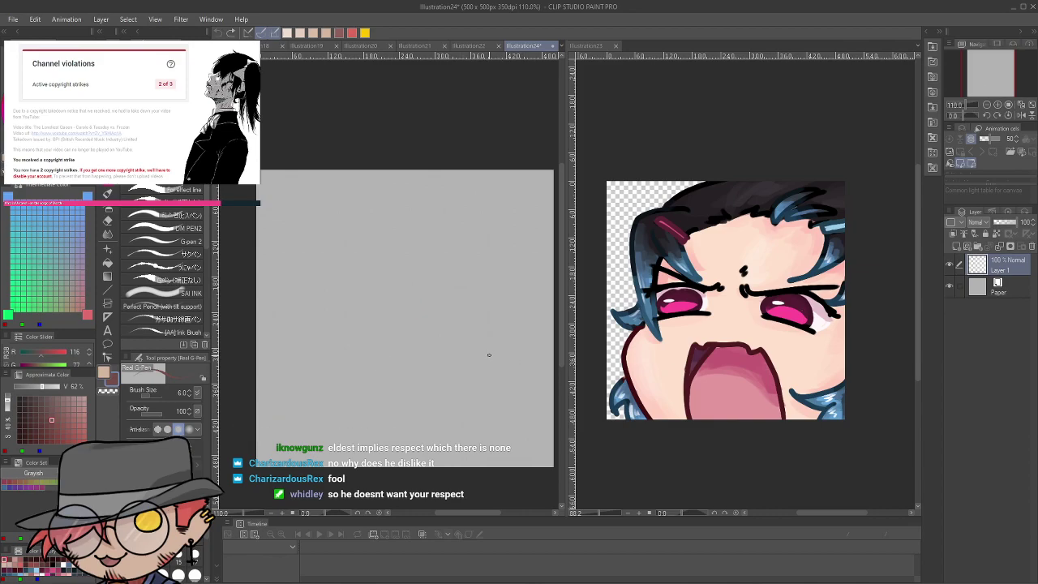
mouse_move(493, 355)
mouse_down()
mouse_move(480, 390)
mouse_move(521, 391)
mouse_move(527, 409)
mouse_move(510, 442)
mouse_move(554, 430)
mouse_up()
key(ctrl+z)
key(bracketright)
key(bracketright)
key(bracketright)
key(bracketright)
key(bracketright)
key(ctrl+z)
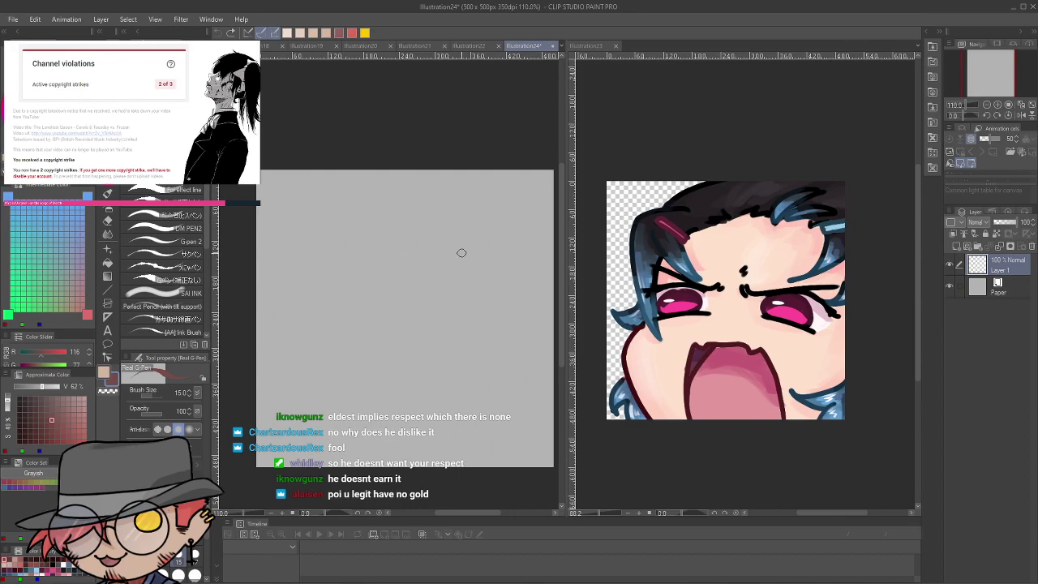
Switch to the INJIPEN brush and try a test stroke on the canvas, then undo that stroke
key(bracketleft)
key(bracketleft)
key(bracketleft)
click(165, 134)
mouse_move(367, 216)
mouse_down()
mouse_move(373, 261)
mouse_move(469, 388)
mouse_up()
key(ctrl+z)
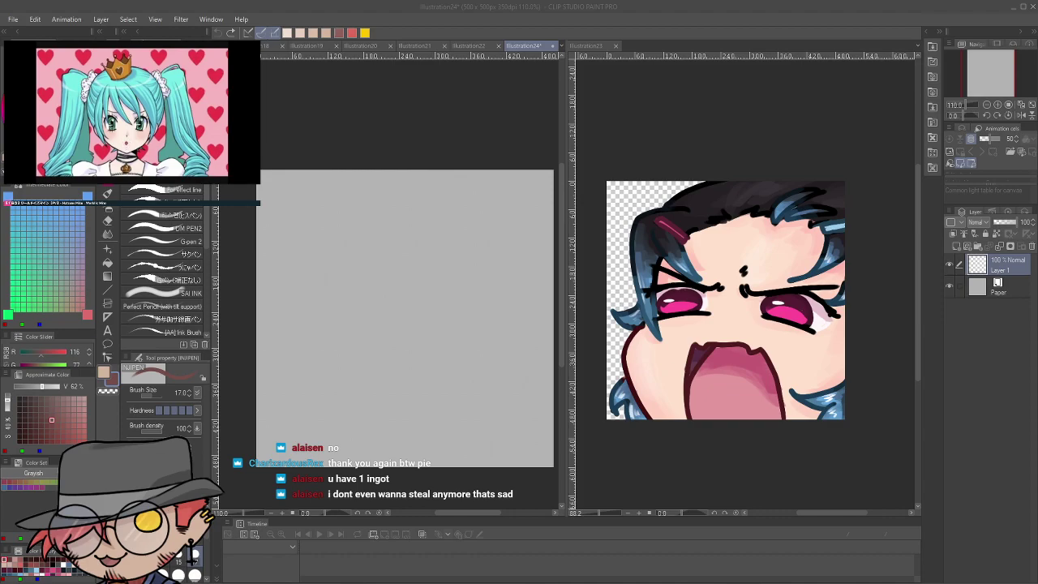
Sketch the tilted mug body in reddish brown with two sides, a curved rim and a narrow elliptical base
drag(336, 273, 360, 430)
key(ctrl+z)
drag(301, 267, 331, 428)
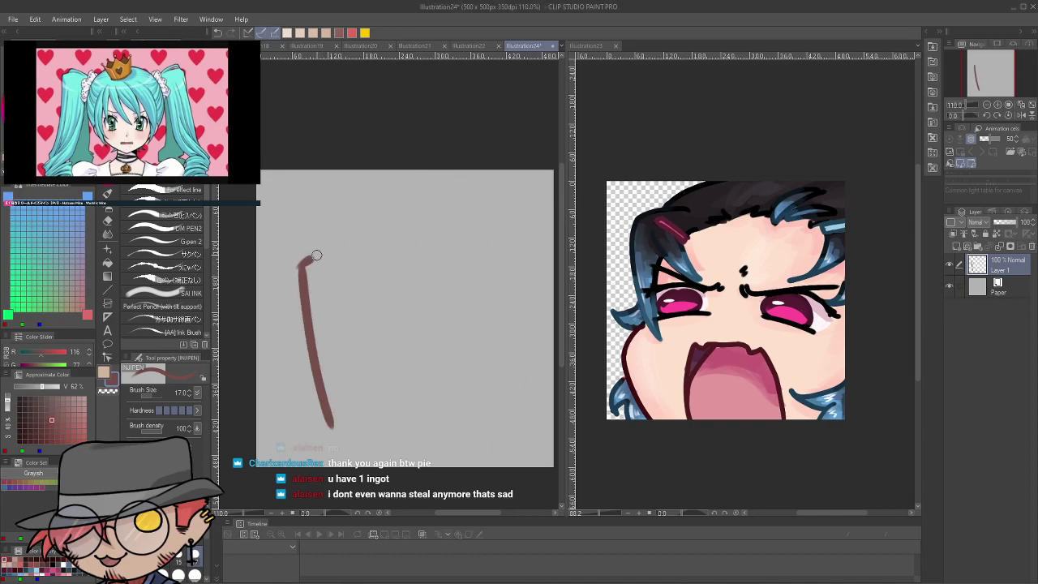
mouse_move(303, 263)
mouse_down()
mouse_move(455, 216)
mouse_move(489, 362)
mouse_up()
mouse_move(334, 425)
mouse_down()
mouse_move(503, 394)
mouse_move(359, 406)
mouse_move(485, 374)
mouse_move(479, 404)
mouse_up()
key(ctrl+z)
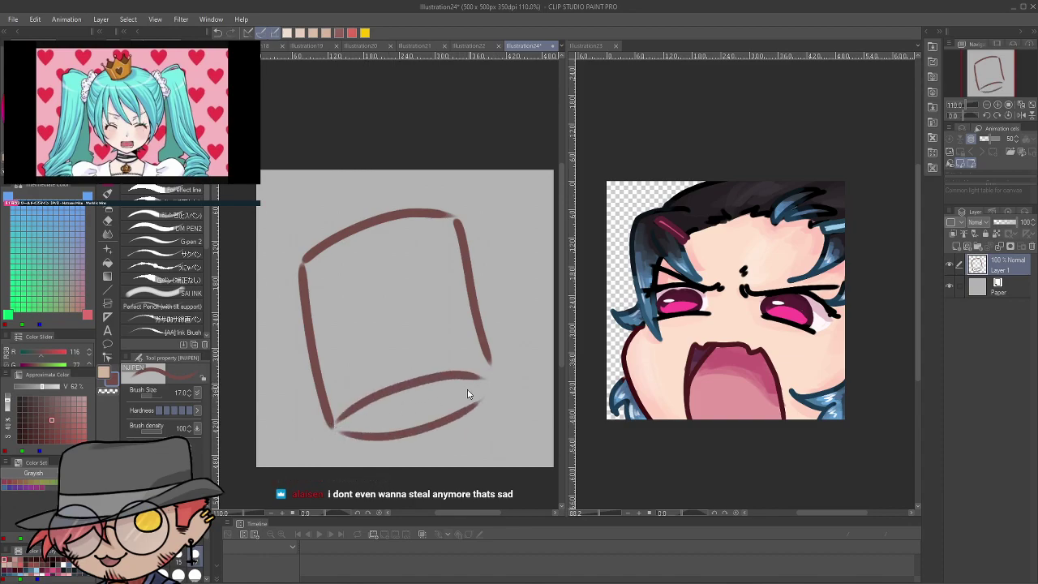
key(ctrl+z)
key(ctrl+z)
mouse_move(342, 421)
mouse_down()
mouse_move(485, 395)
mouse_move(481, 405)
mouse_up()
Draw the mug's handle on its right side with an outer arc and a smaller inner arc
mouse_move(466, 252)
mouse_down()
mouse_move(525, 309)
mouse_move(517, 268)
mouse_move(485, 337)
mouse_up()
key(ctrl+z)
drag(470, 276, 487, 318)
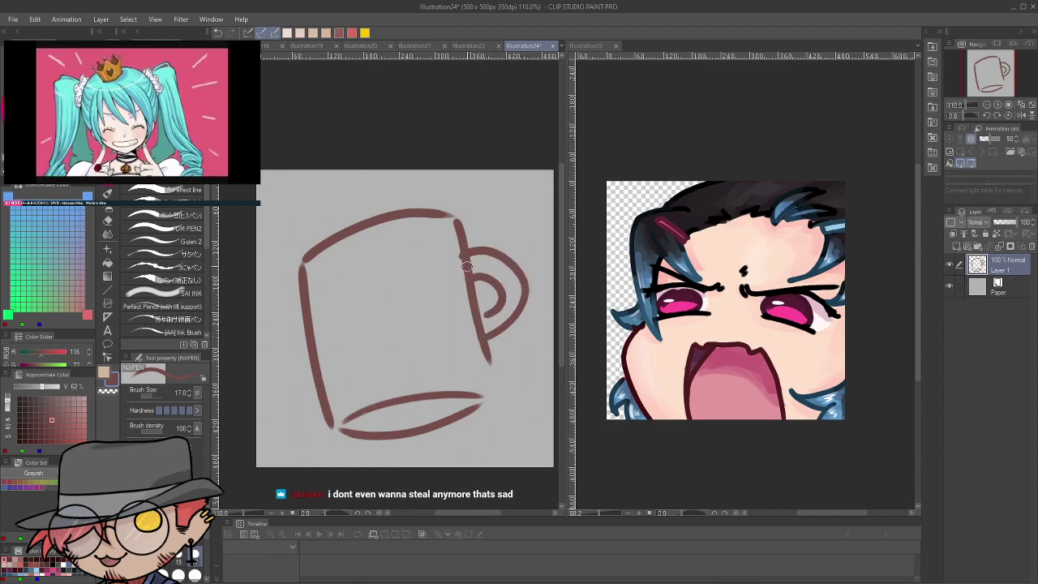
Add two dot eyes and a thin smiling mouth to the front of the mug
click(338, 297)
click(433, 261)
mouse_move(354, 328)
mouse_down()
mouse_move(435, 310)
mouse_move(347, 330)
mouse_move(359, 334)
mouse_move(432, 288)
mouse_move(364, 336)
mouse_up()
key(ctrl+z)
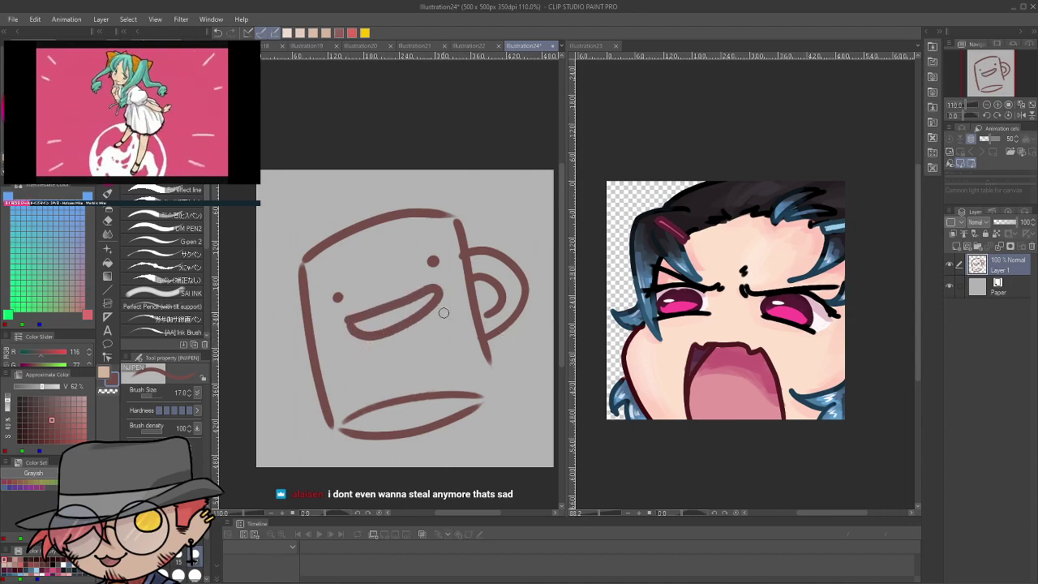
Replace the thin smile with a wider, rounder open mouth, redrawing it until the shape fits between the eyes
key(ctrl+z)
key(ctrl+z)
click(343, 320)
mouse_move(343, 323)
mouse_down()
mouse_move(421, 294)
mouse_move(449, 304)
mouse_move(408, 334)
mouse_move(436, 320)
mouse_move(398, 302)
mouse_move(346, 323)
mouse_move(357, 338)
mouse_move(438, 298)
mouse_move(348, 323)
mouse_up()
key(ctrl+z)
key(ctrl+z)
key(ctrl+z)
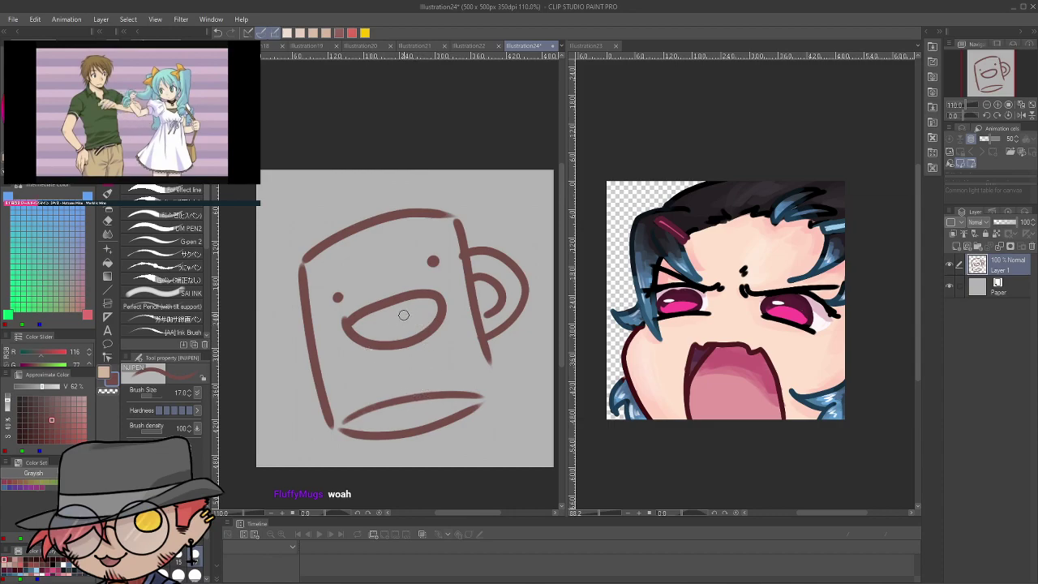
key(ctrl+z)
mouse_move(339, 318)
mouse_down()
mouse_move(393, 313)
mouse_move(443, 288)
mouse_move(443, 320)
mouse_move(347, 335)
mouse_move(443, 289)
mouse_move(347, 310)
mouse_move(348, 334)
mouse_move(379, 346)
mouse_move(357, 341)
mouse_move(423, 294)
mouse_move(349, 339)
mouse_up()
key(ctrl+z)
key(ctrl+z)
key(ctrl+z)
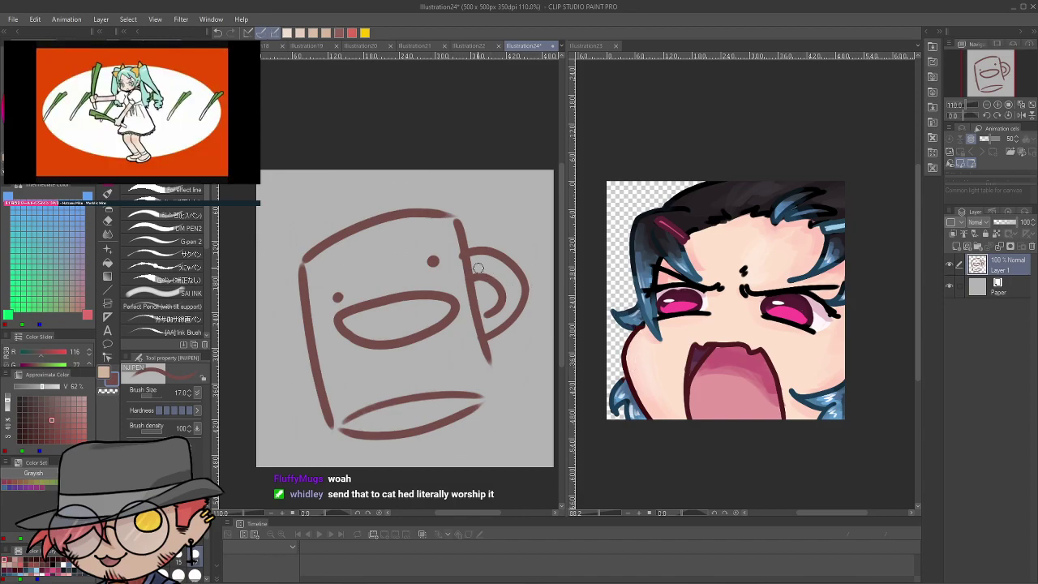
Redraw the mug's right side as a thicker line running down to close the lower right corner
mouse_move(470, 313)
mouse_down()
mouse_move(455, 233)
mouse_move(469, 294)
mouse_up()
key(ctrl+z)
key(ctrl+z)
mouse_move(454, 220)
mouse_down()
mouse_move(492, 392)
mouse_move(491, 312)
mouse_move(477, 410)
mouse_up()
key(ctrl+z)
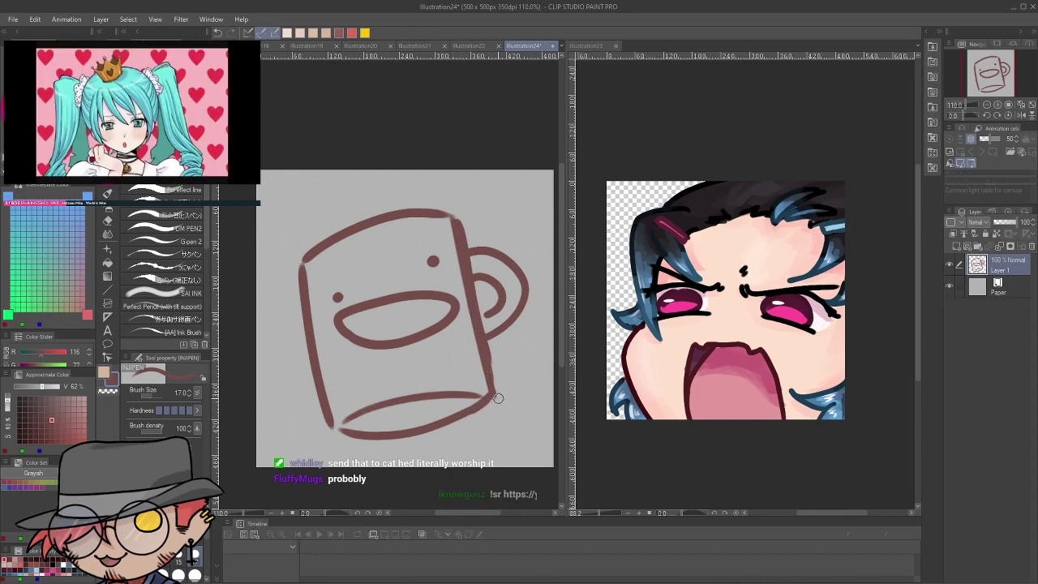
Join the ends of the handle's inner and outer arcs to the mug's right side
key(e)
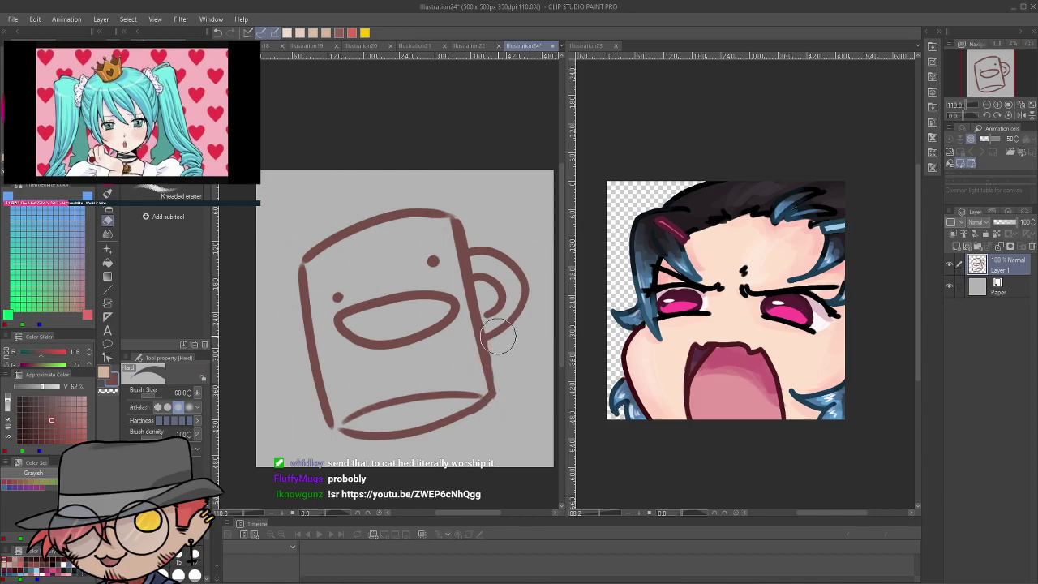
key(p)
drag(478, 318, 509, 287)
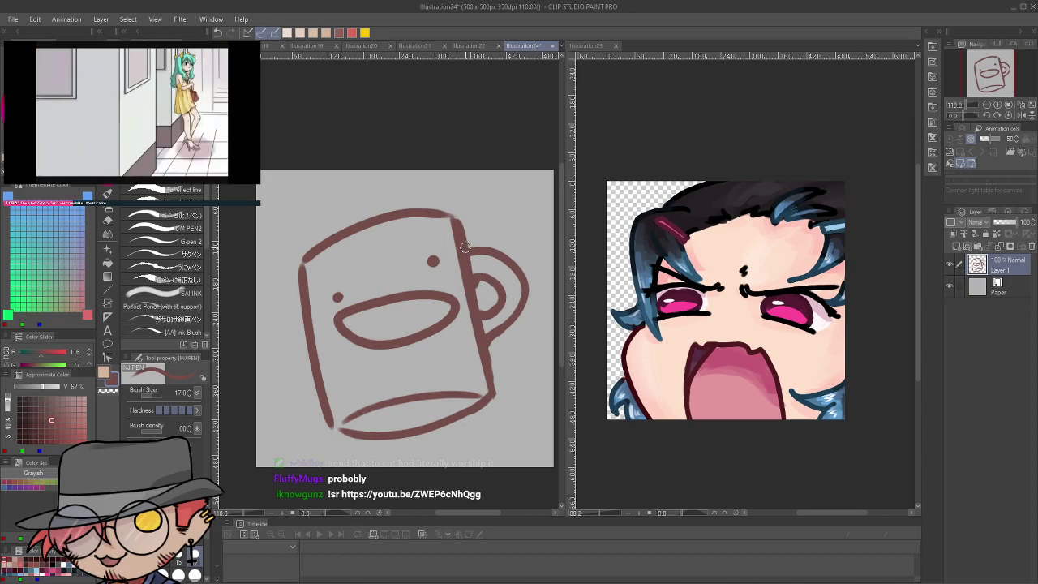
drag(462, 235, 495, 256)
drag(526, 299, 492, 330)
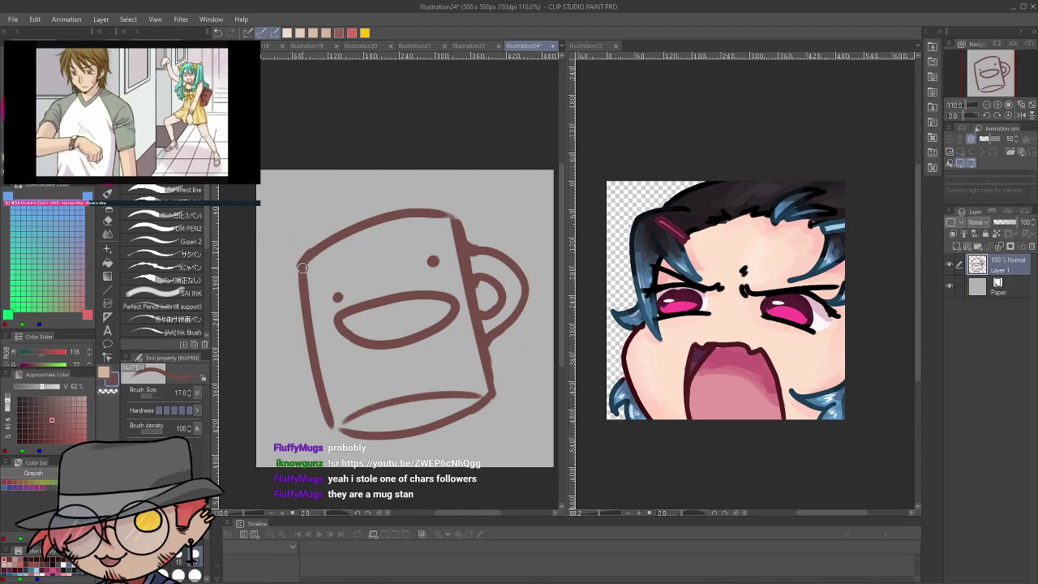
Close the gaps at the mug's two left corners and round off its upper right corner
key(ctrl+z)
key(ctrl+z)
mouse_move(321, 251)
mouse_down()
mouse_move(302, 266)
mouse_move(304, 281)
mouse_up()
drag(331, 424, 351, 430)
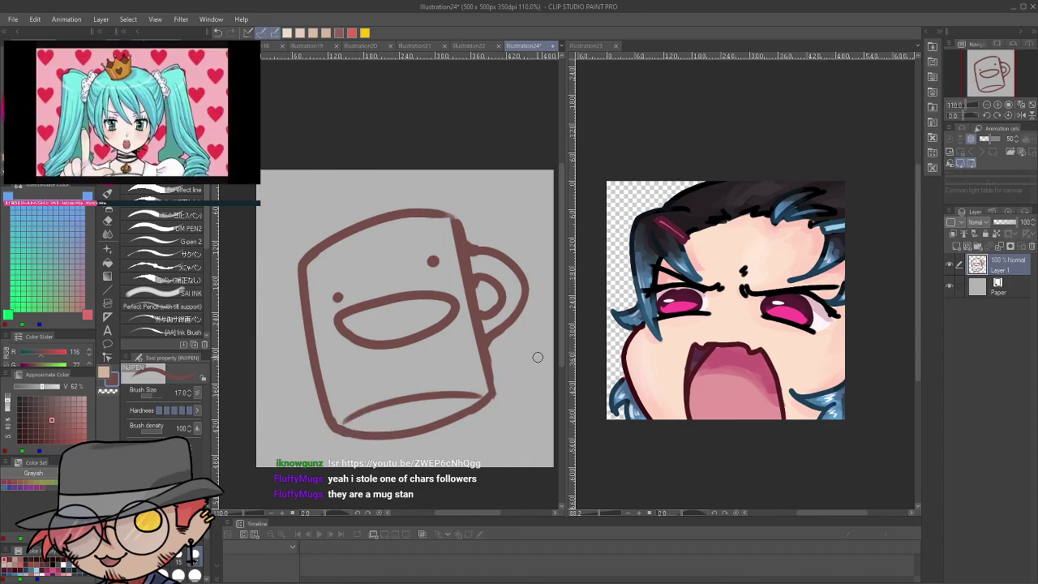
key(e)
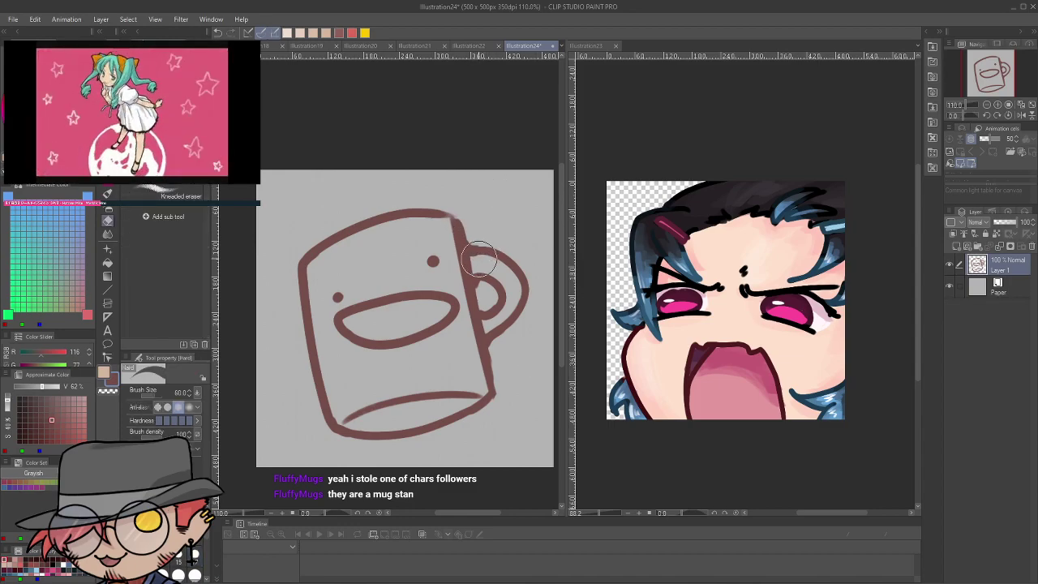
key(p)
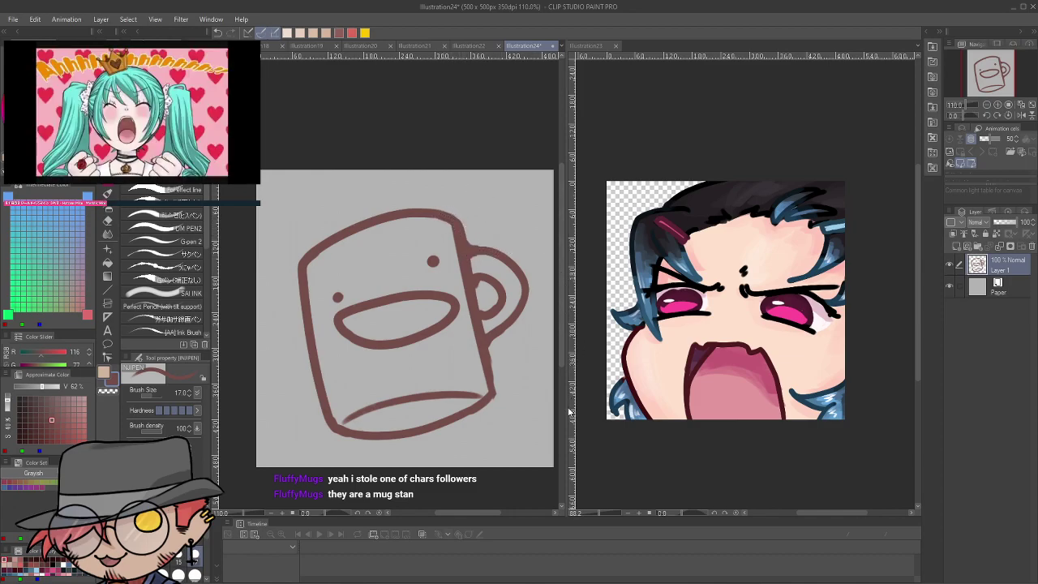
Recolour the line art dark purple with a filled layer clipped above it, and merge that layer down
click(957, 246)
click(953, 233)
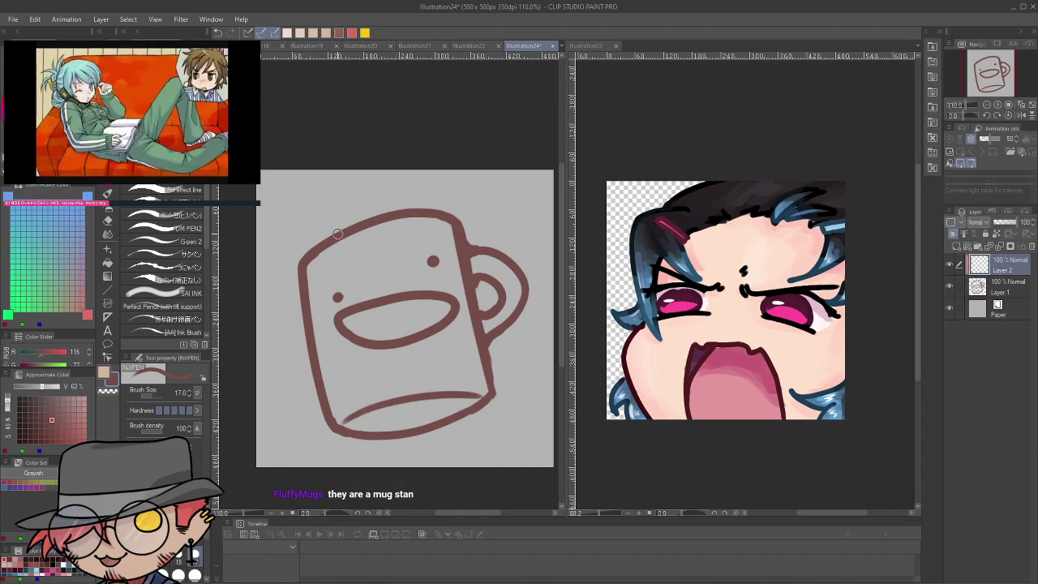
key(x)
click(18, 146)
click(56, 120)
key(g)
click(410, 250)
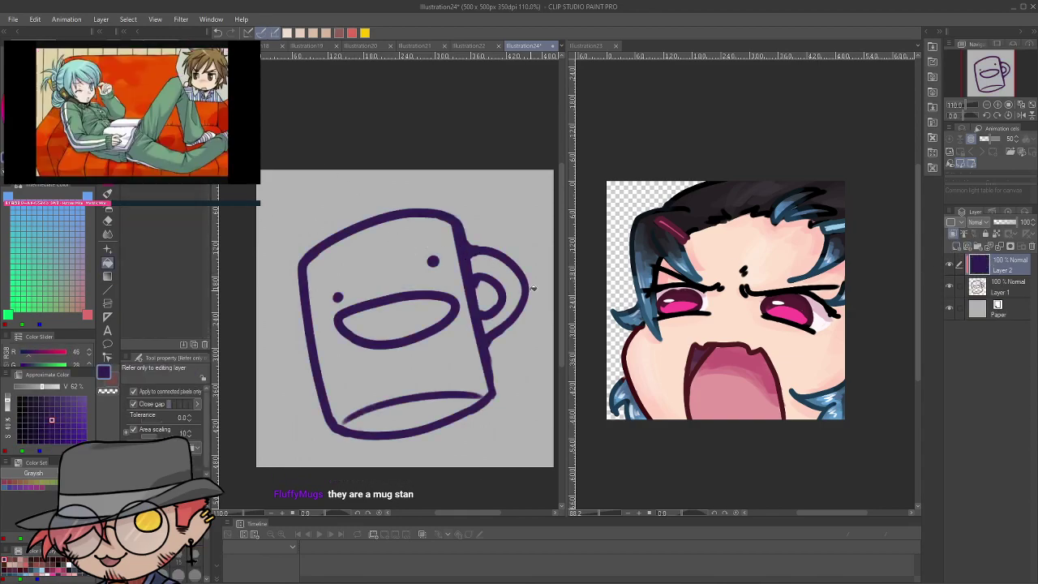
key(ctrl+e)
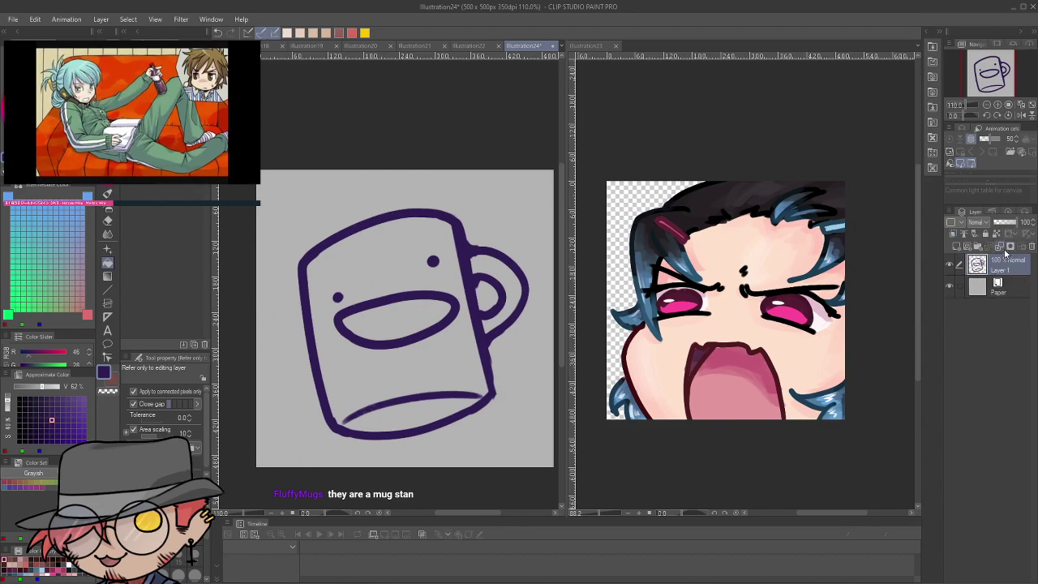
Trim the outer edge of the mug's right side below the handle with a size 12 hard eraser
key(e)
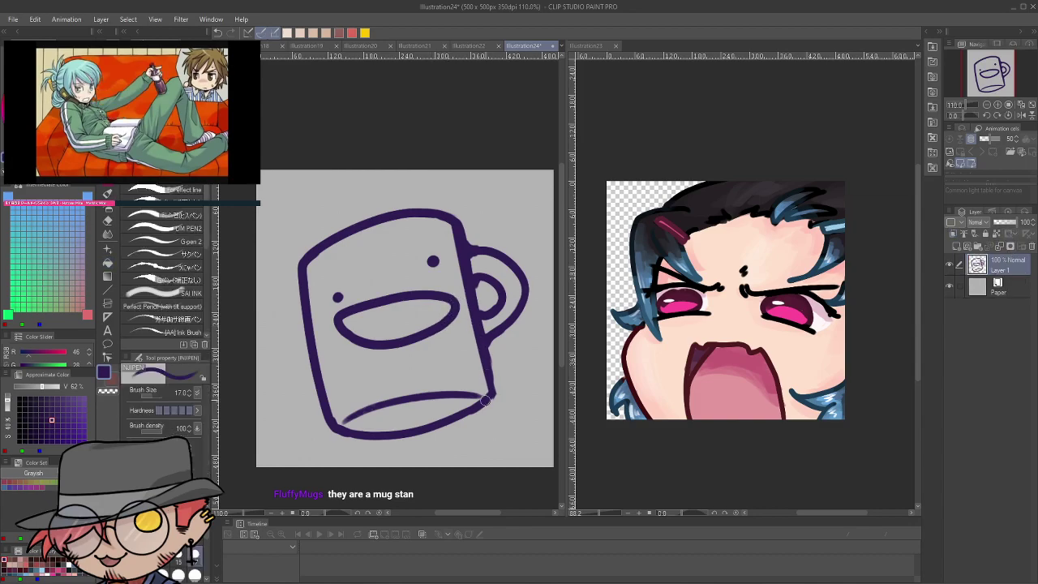
key(bracketleft)
key(bracketleft)
key(bracketleft)
key(bracketleft)
key(bracketleft)
key(bracketleft)
key(bracketleft)
key(bracketleft)
drag(491, 349, 496, 380)
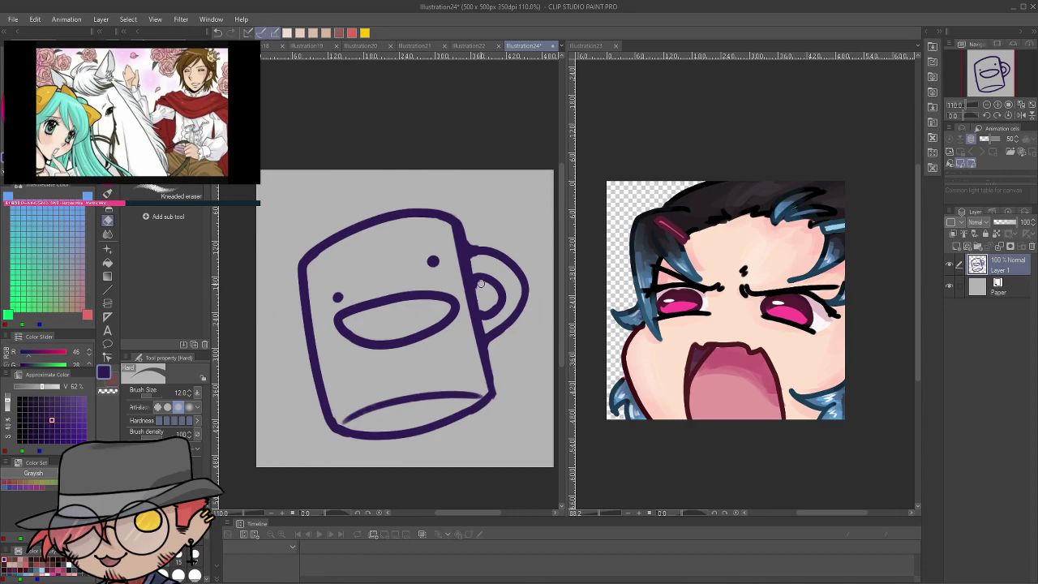
Clean up the line edges where the handle's outer arc meets the mug's side
drag(484, 251, 340, 198)
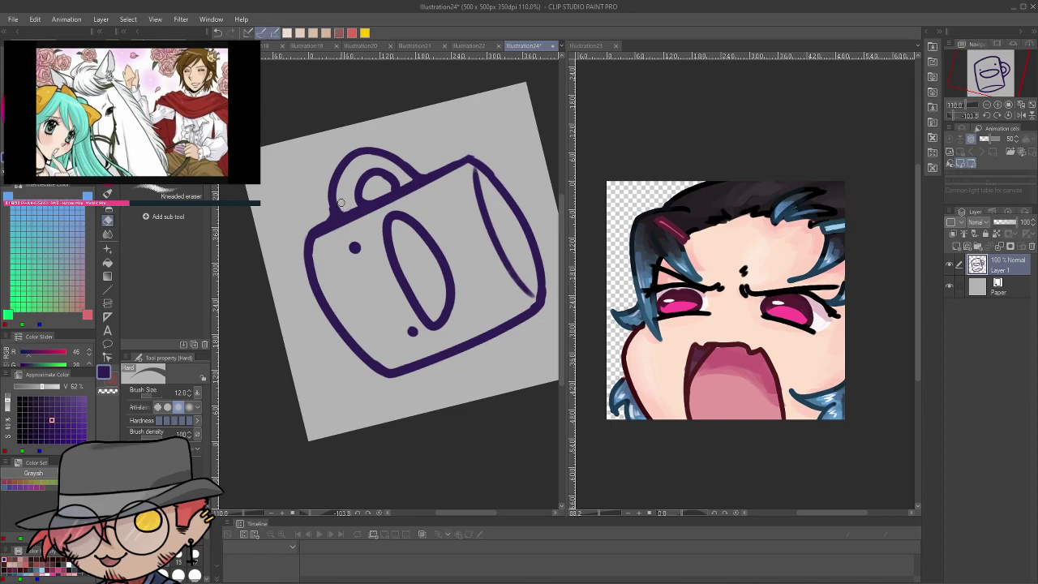
key(ctrl+z)
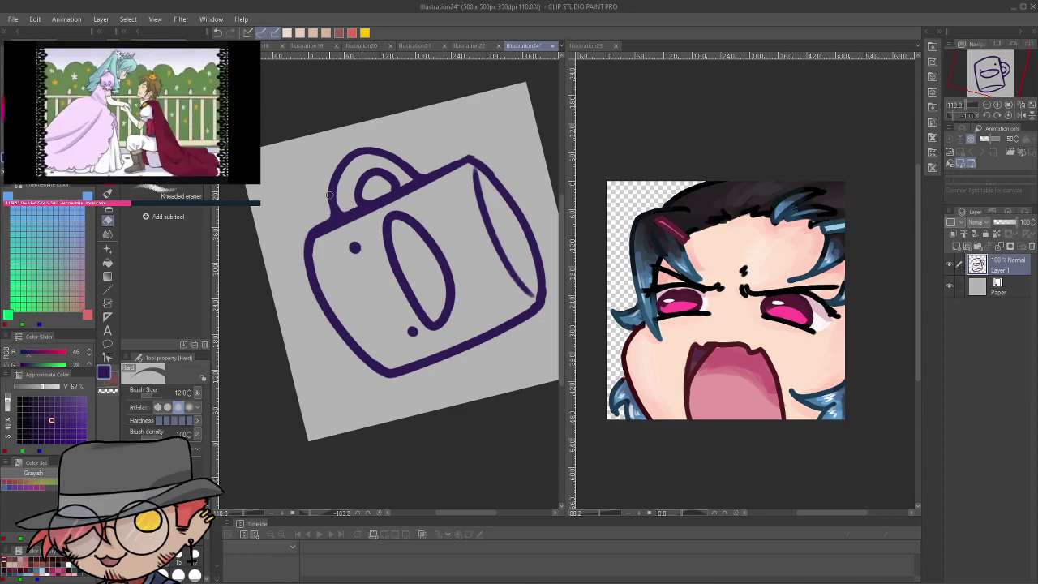
click(1009, 116)
drag(495, 151, 477, 216)
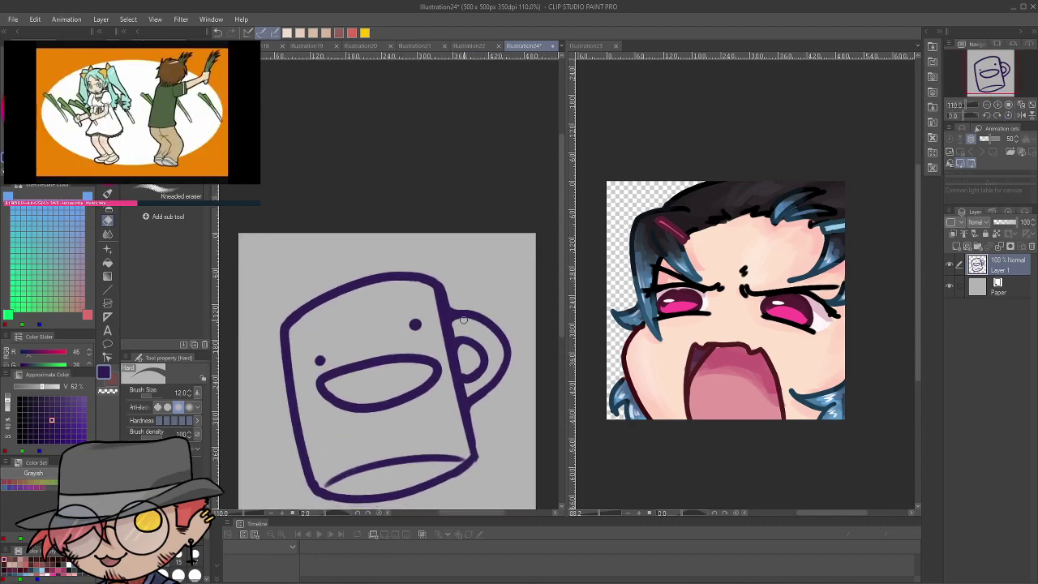
key(p)
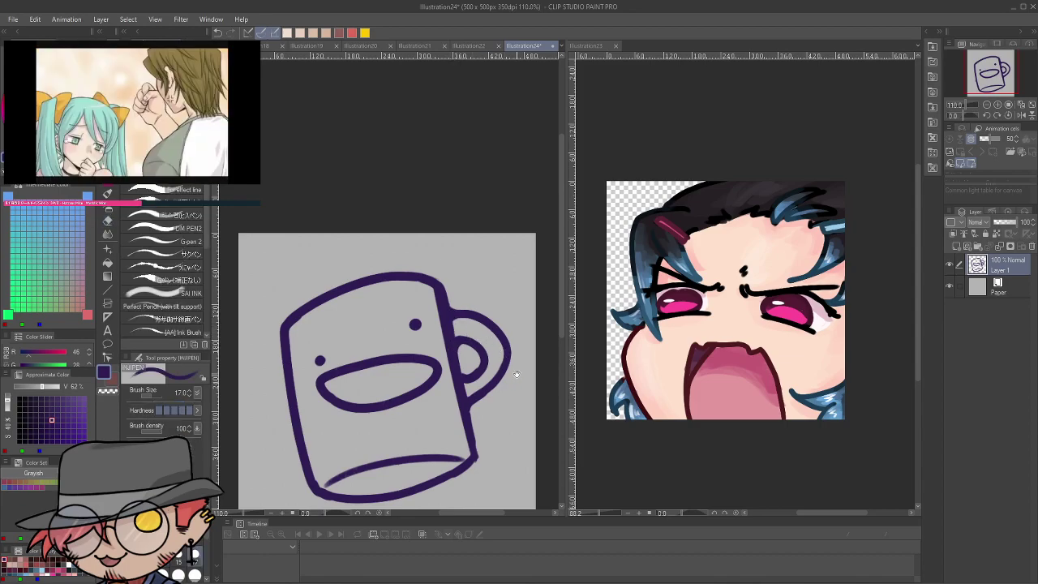
drag(515, 372, 521, 292)
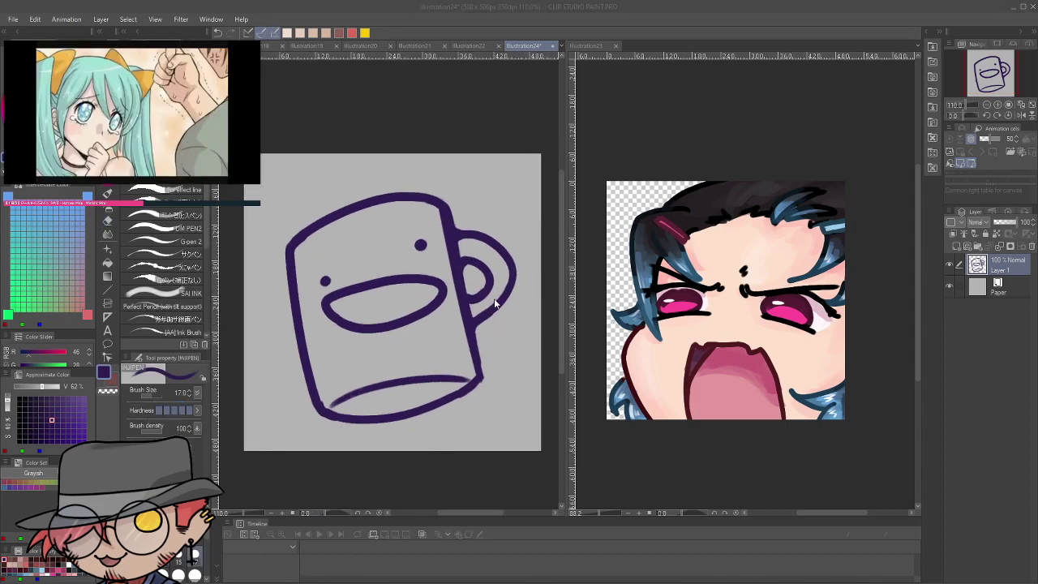
Touch up the inside of the handle and the mug's base corners, and save the illustration
key(ctrl+s)
drag(472, 307, 485, 299)
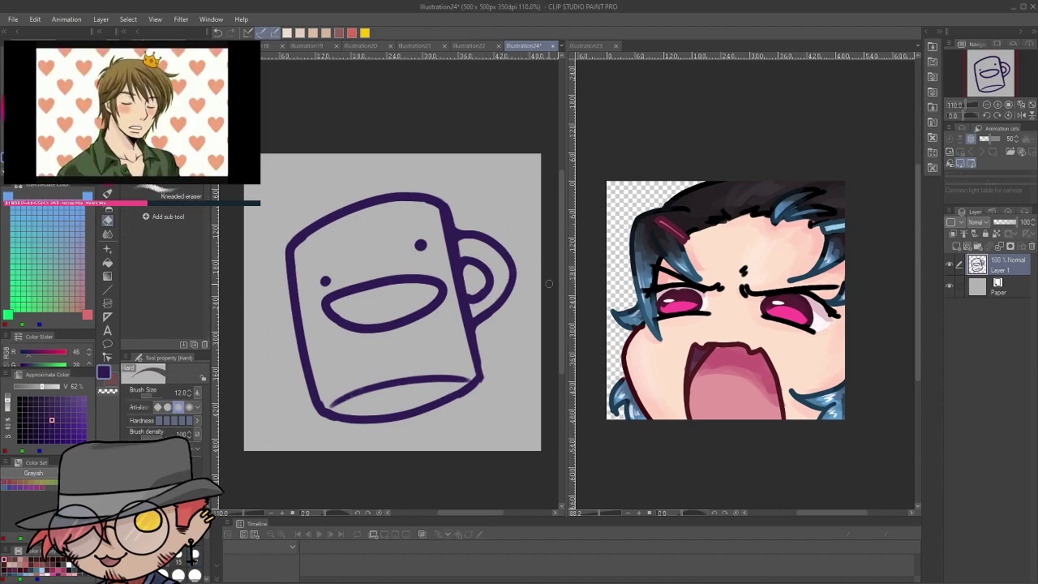
key(p)
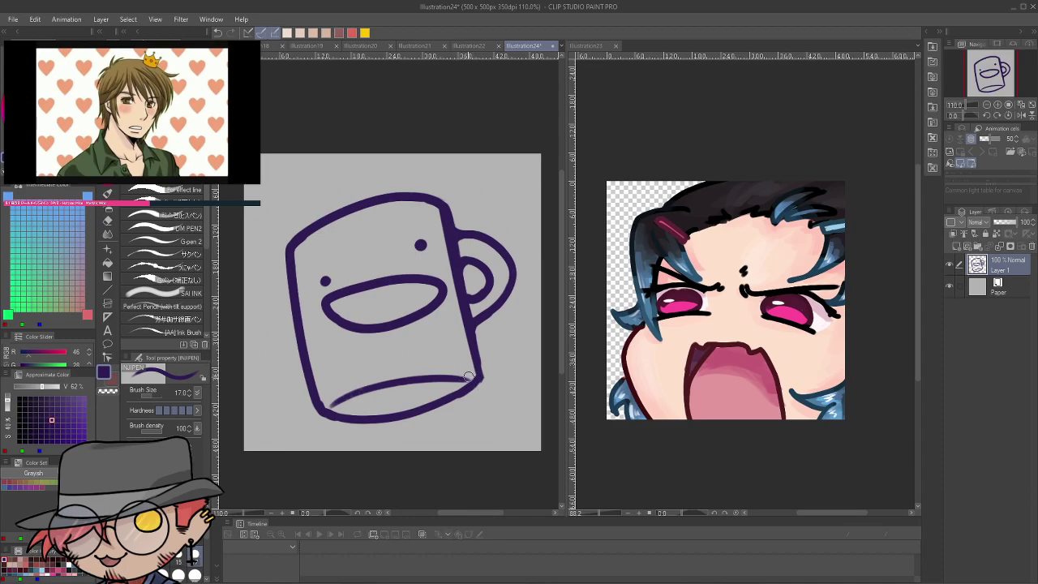
key(e)
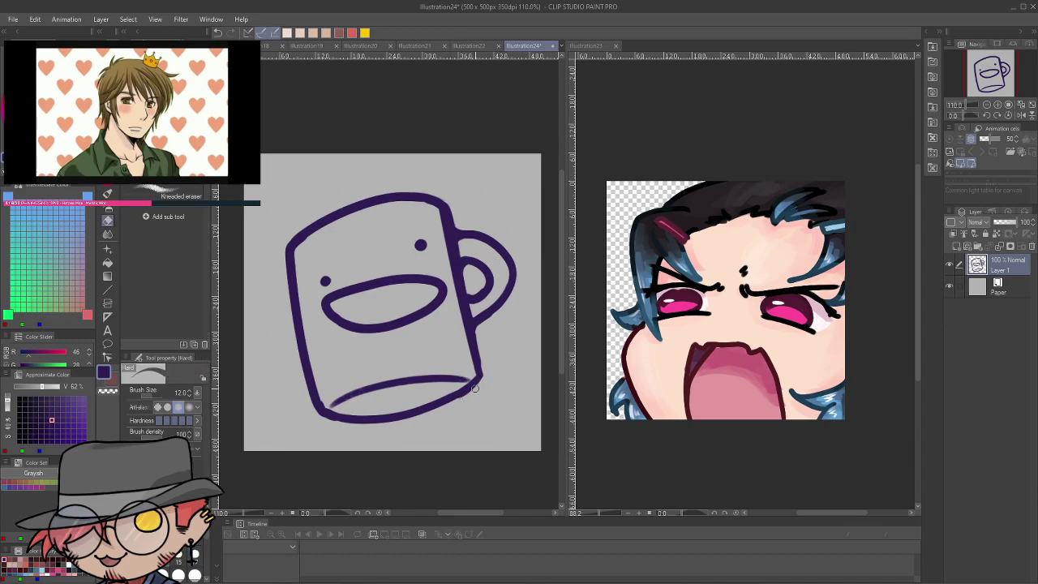
key(p)
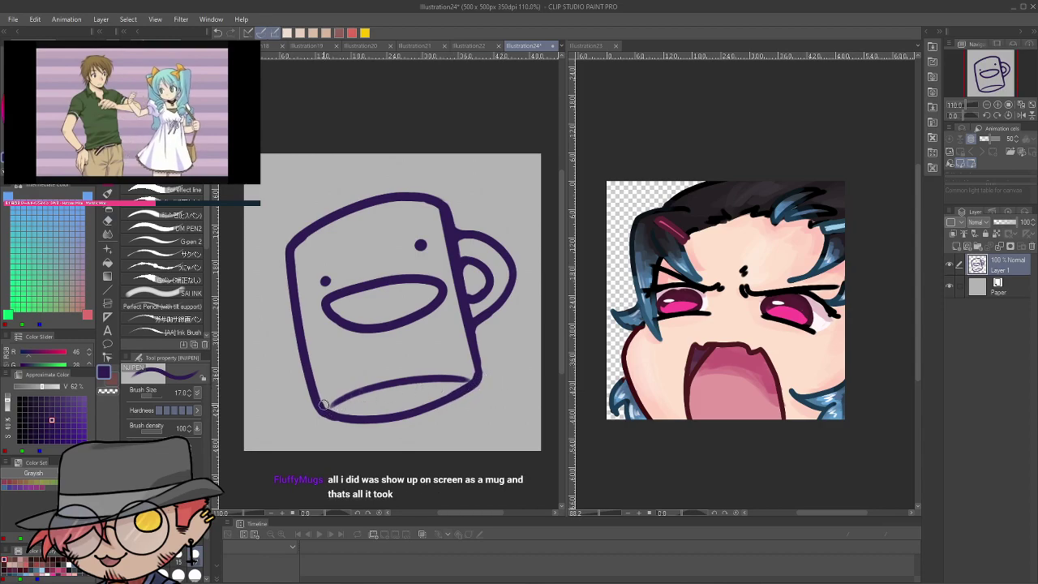
key(e)
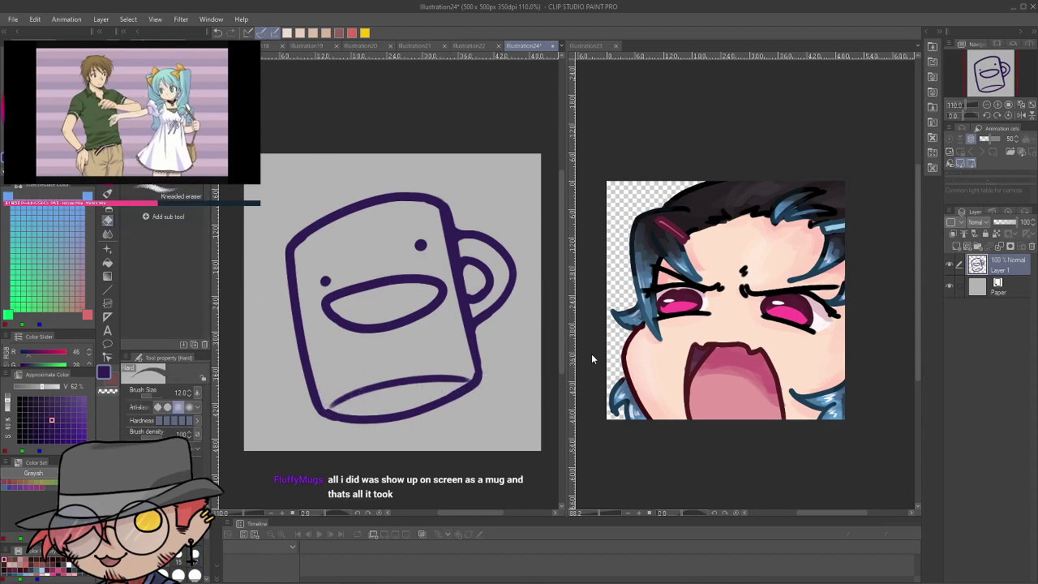
Scale up and reposition the mug drawing so it nearly fills the canvas
scroll(560, 347, down, 5)
drag(408, 306, 423, 396)
drag(429, 341, 374, 423)
drag(376, 381, 433, 420)
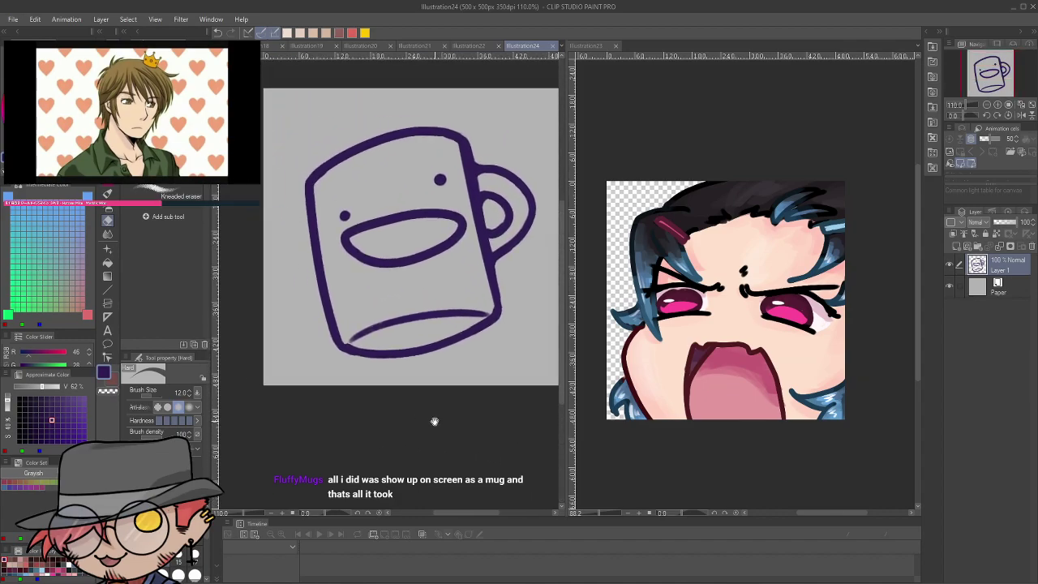
scroll(446, 390, down, 1)
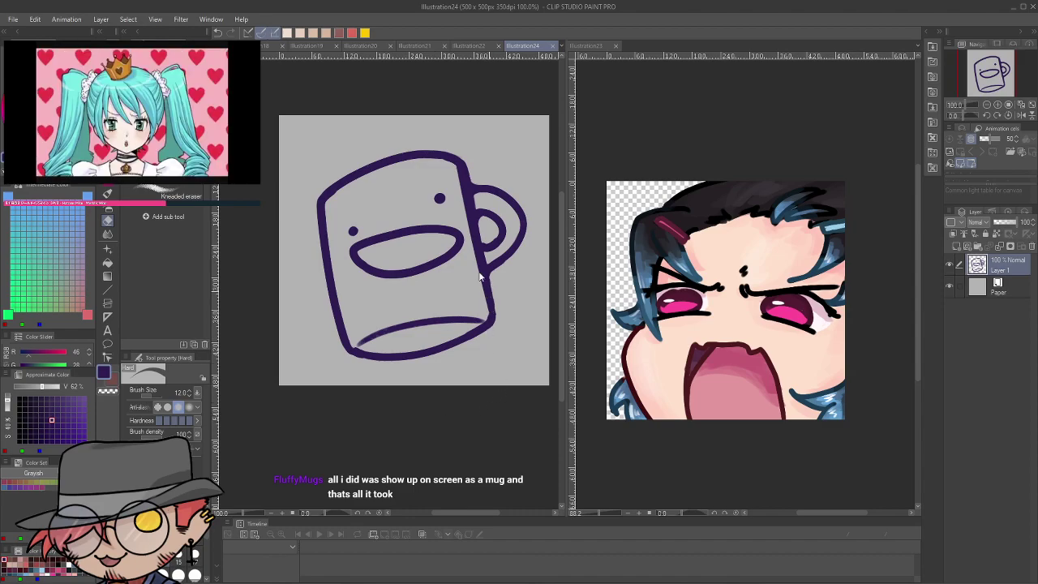
key(ctrl+t)
drag(476, 230, 445, 252)
drag(496, 171, 548, 115)
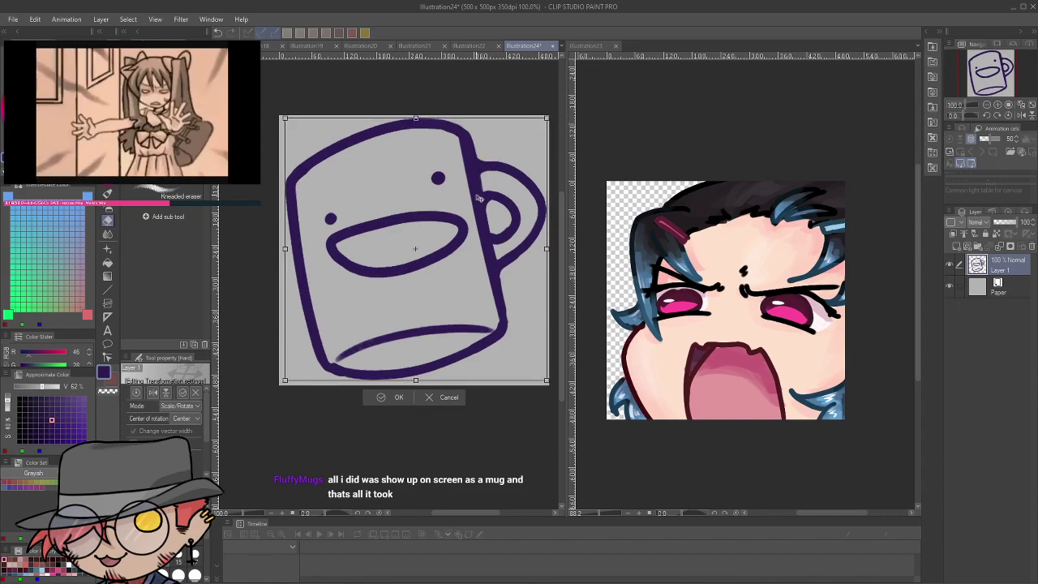
click(398, 394)
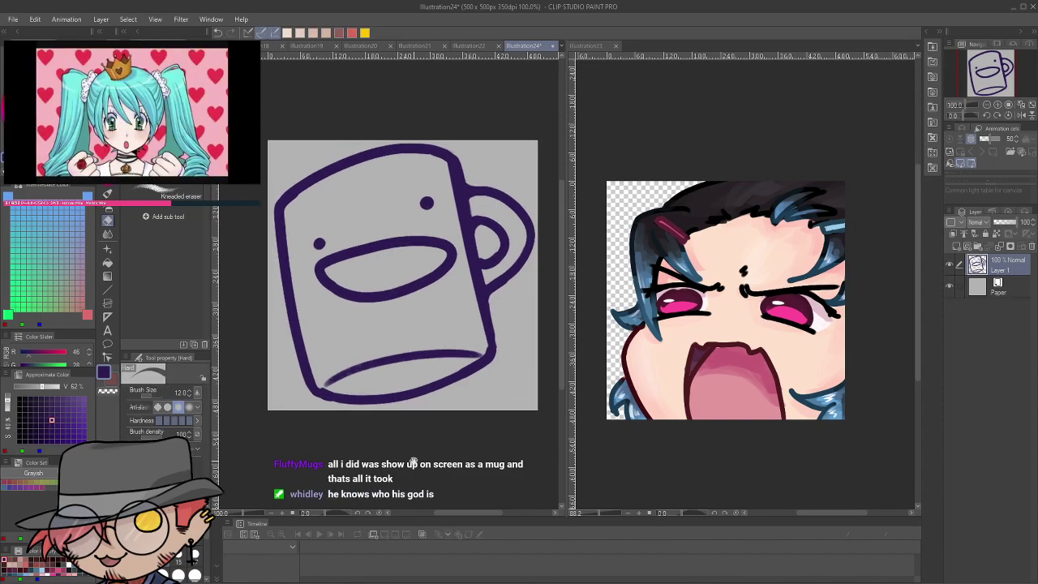
Create a new layer beneath the line art and trace the inside edge of the mug's body in medium purple
click(981, 284)
click(956, 247)
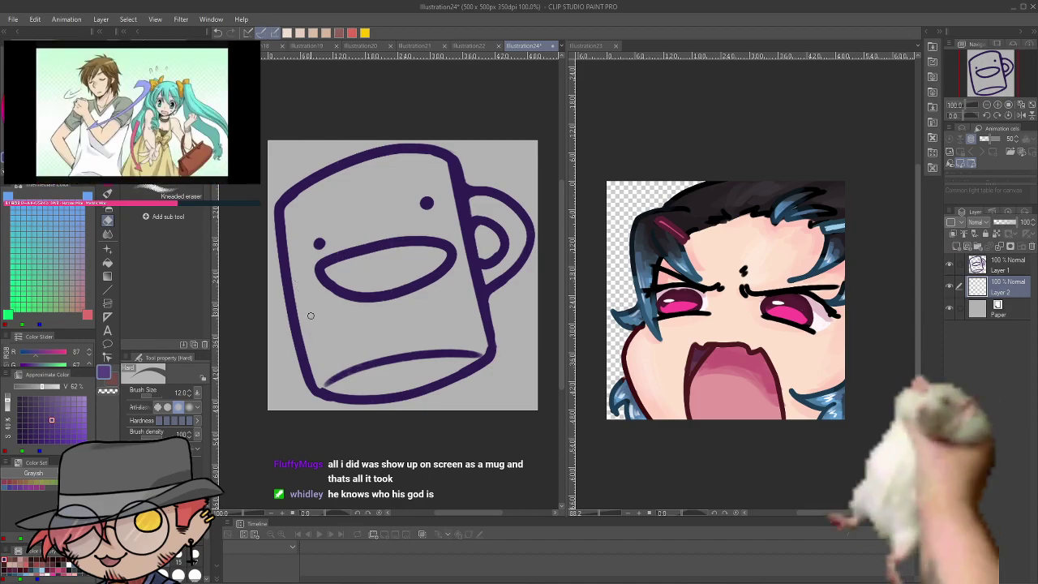
key(p)
drag(300, 292, 290, 278)
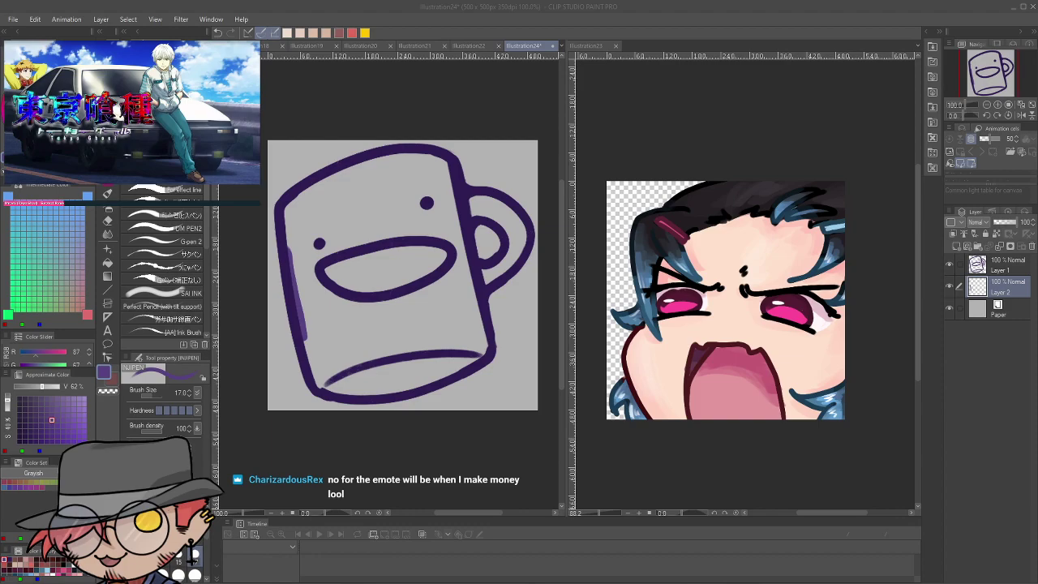
drag(305, 337, 326, 390)
mouse_move(426, 388)
mouse_down()
mouse_move(486, 346)
mouse_move(495, 303)
mouse_move(485, 332)
mouse_move(481, 297)
mouse_move(523, 241)
mouse_move(510, 211)
mouse_move(472, 196)
mouse_move(471, 220)
mouse_move(498, 232)
mouse_move(507, 253)
mouse_move(480, 275)
mouse_move(486, 286)
mouse_move(509, 254)
mouse_move(480, 272)
mouse_move(471, 266)
mouse_move(440, 158)
mouse_move(343, 171)
mouse_move(294, 201)
mouse_move(289, 251)
mouse_up()
Fill the mug's handle and body with the medium purple
key(g)
click(514, 228)
key(p)
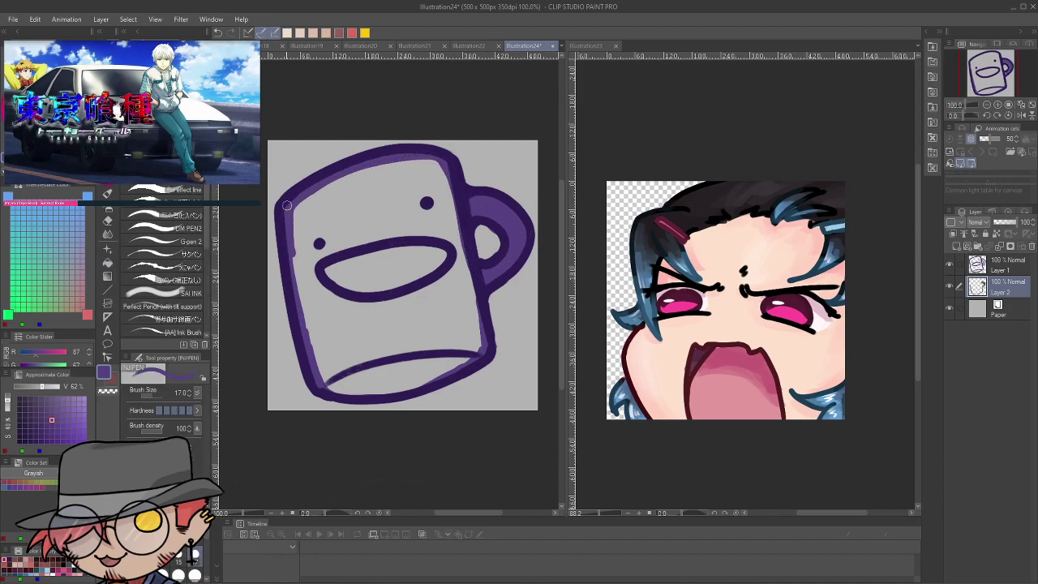
key(g)
click(401, 192)
key(p)
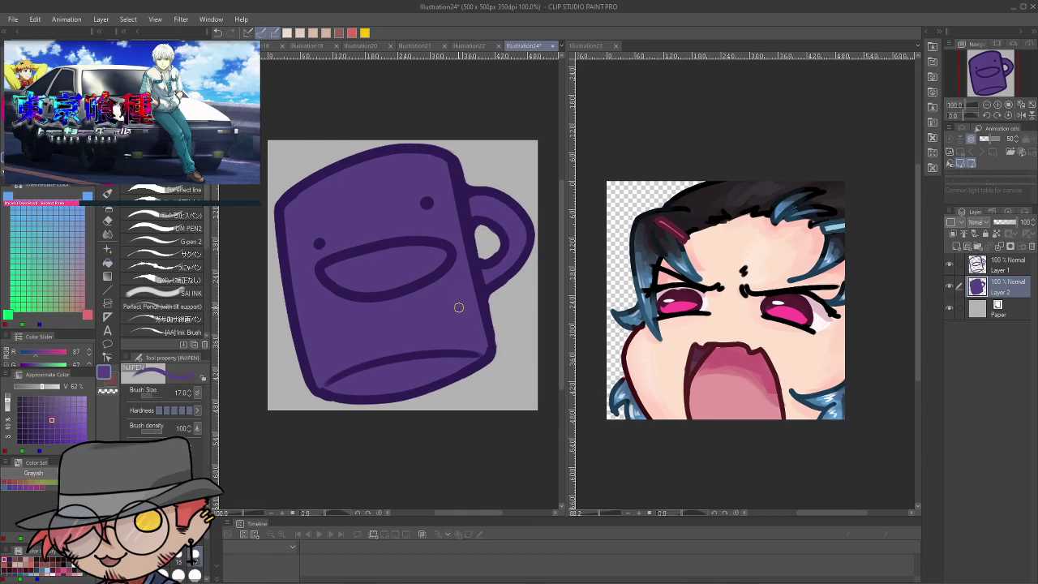
alt+click(439, 245)
mouse_move(327, 270)
mouse_down()
mouse_move(394, 282)
mouse_move(428, 253)
mouse_move(336, 261)
mouse_move(442, 252)
mouse_up()
key(ctrl+z)
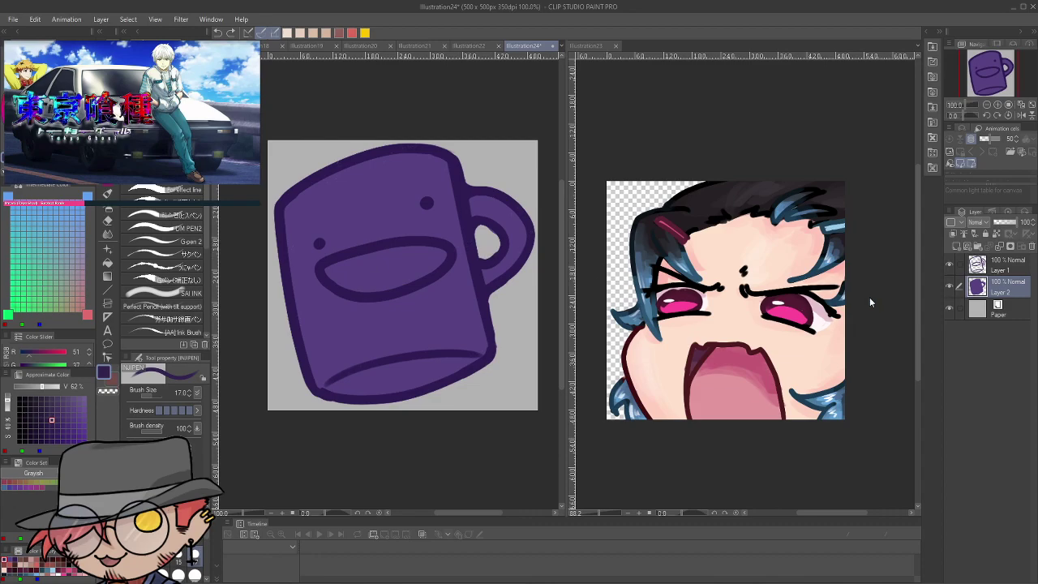
Add a layer clipped to the mug's base colour and fill it with a more vivid purple
click(957, 249)
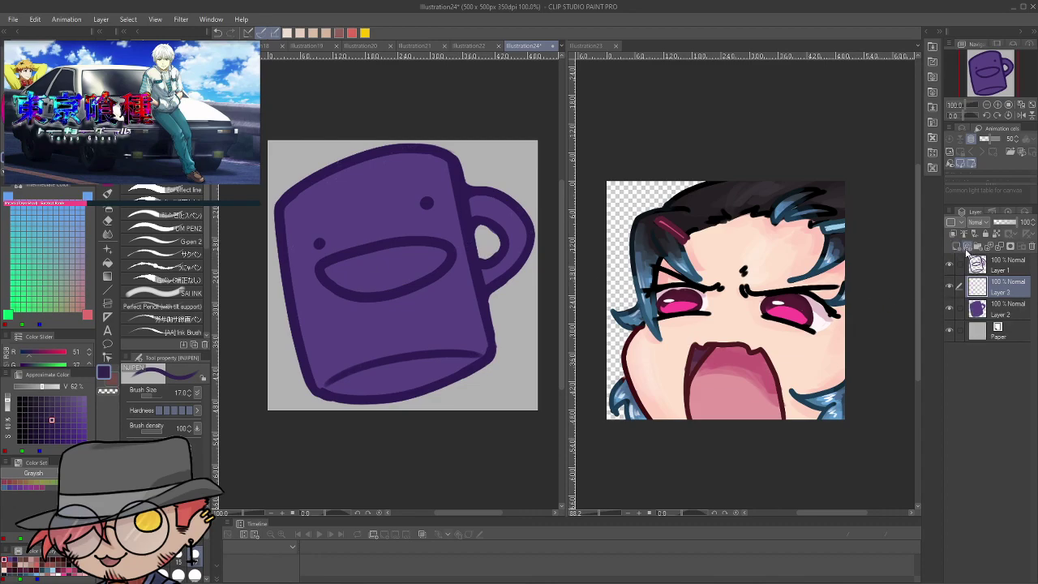
key(g)
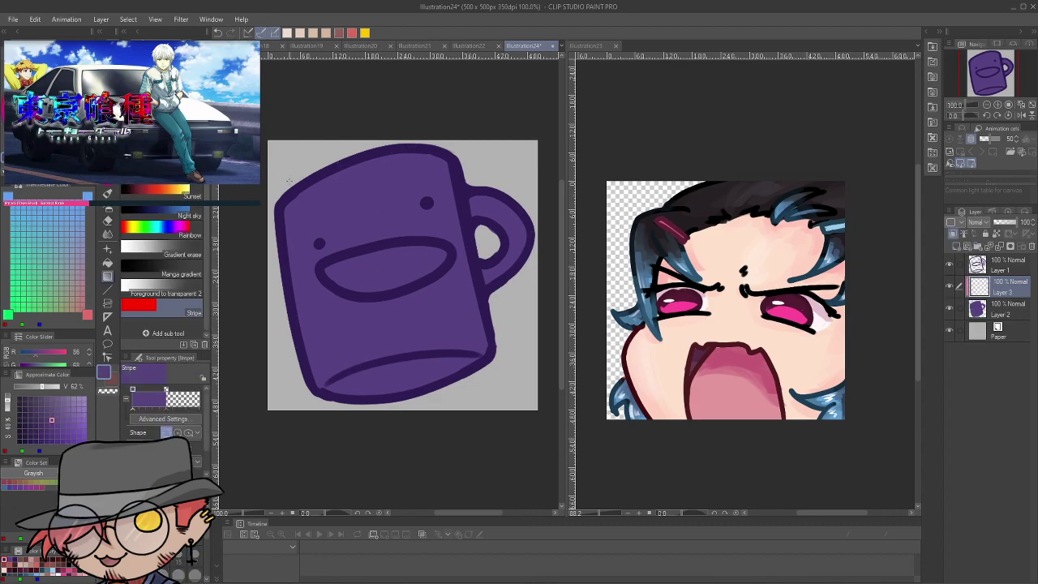
click(469, 274)
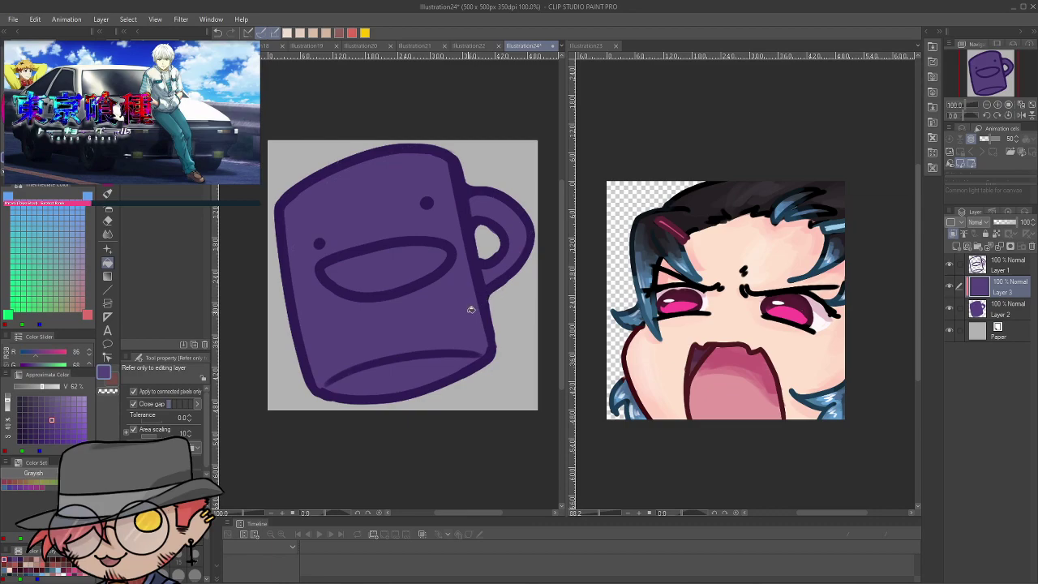
click(950, 287)
click(951, 286)
click(59, 115)
click(398, 270)
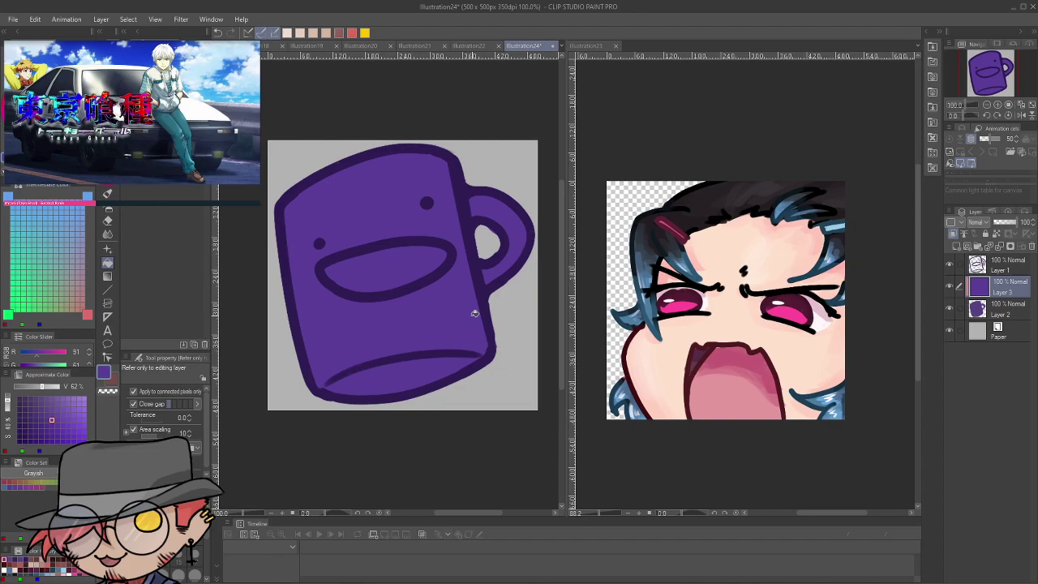
Test lighter and deeper violet fills on the clipped layer and merge it into the base colour layer
click(55, 108)
click(365, 211)
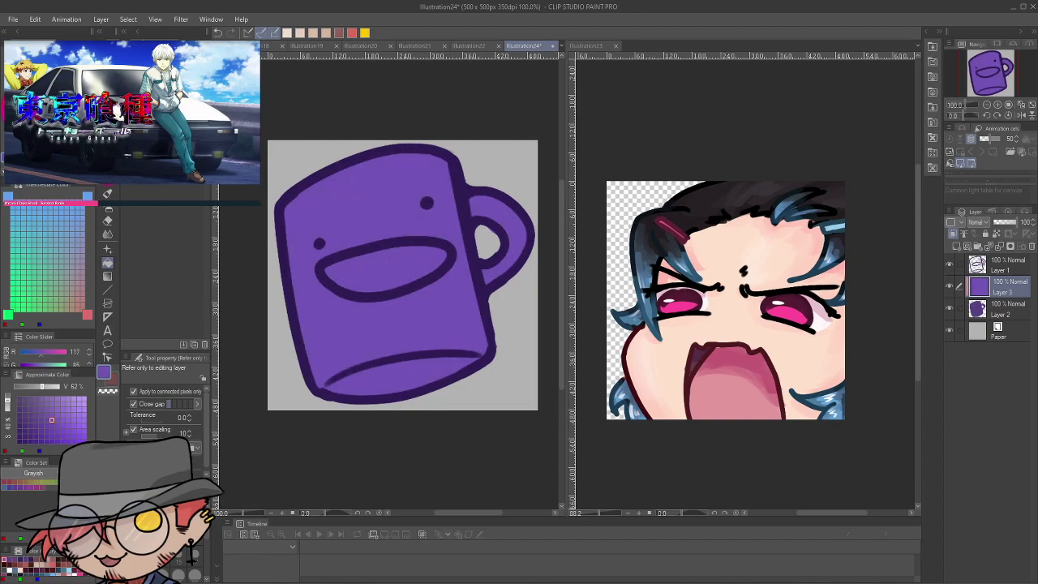
click(56, 114)
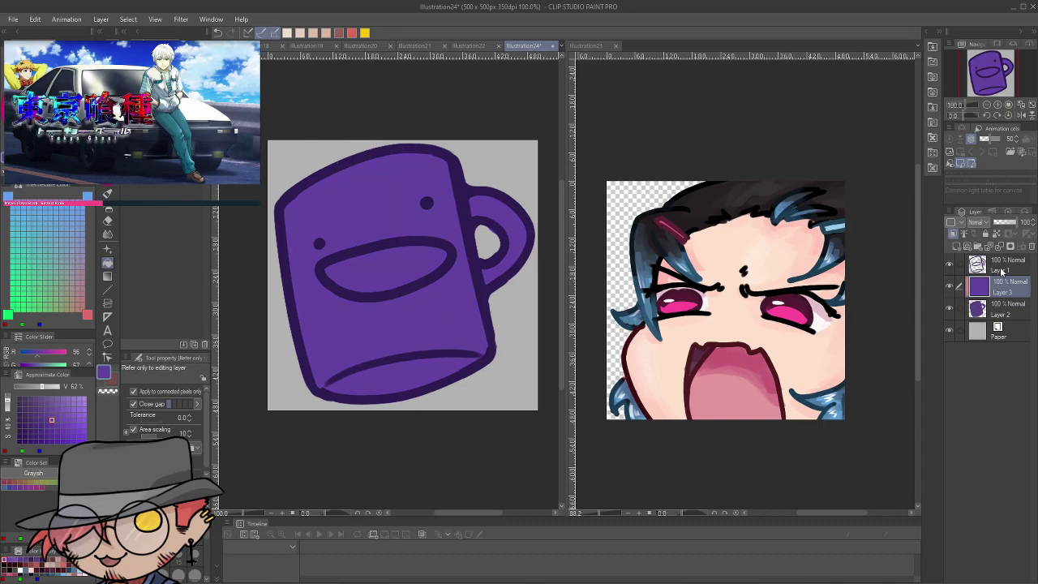
click(999, 247)
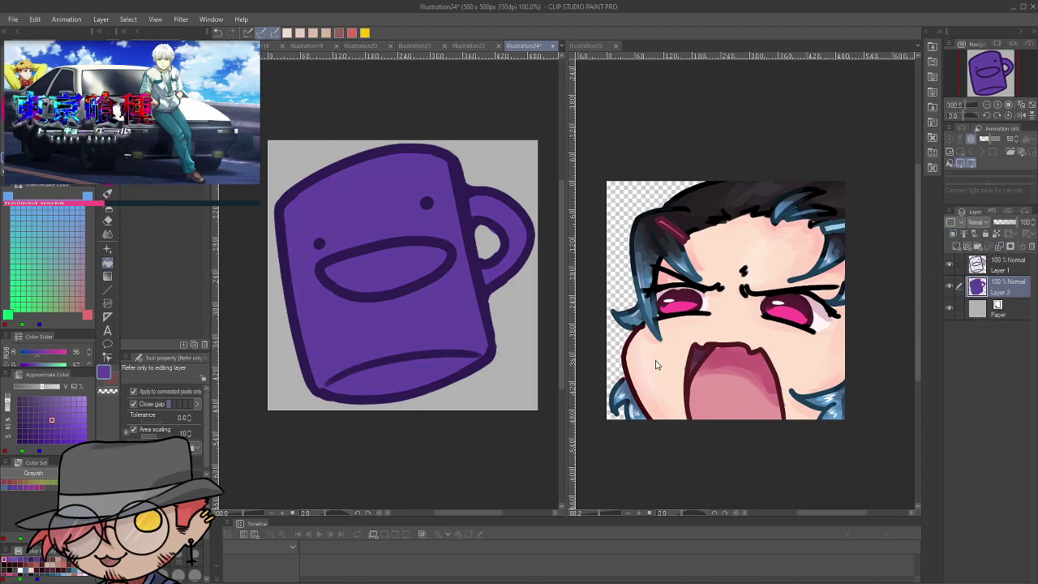
Colour the inside of the mouth with a slightly darker purple than the mug's body
click(47, 420)
key(p)
mouse_move(384, 265)
mouse_down()
mouse_move(337, 267)
mouse_move(440, 255)
mouse_move(425, 277)
mouse_move(351, 287)
mouse_move(334, 270)
mouse_move(401, 286)
mouse_move(444, 260)
mouse_move(341, 284)
mouse_up()
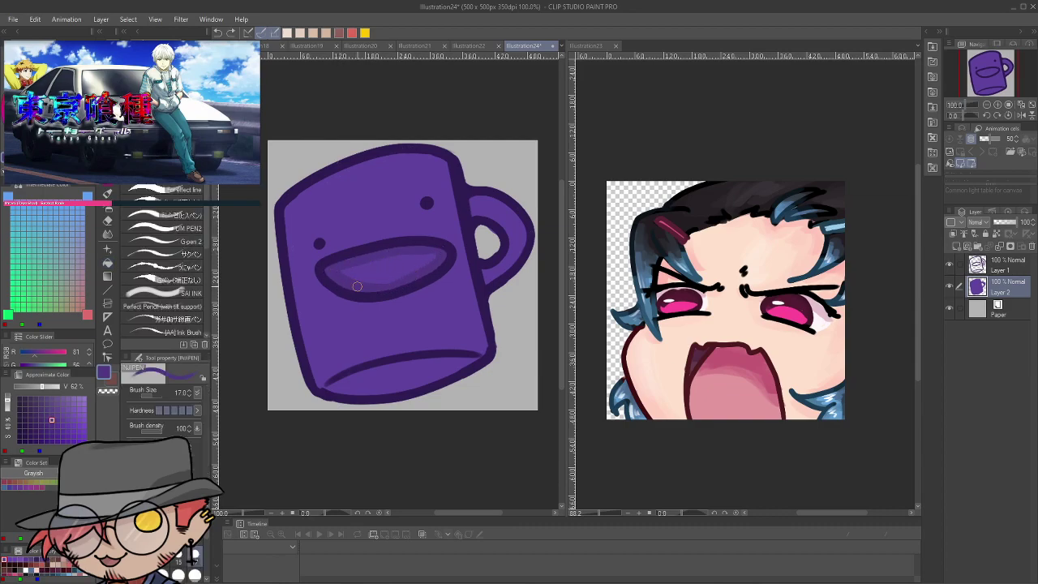
key(g)
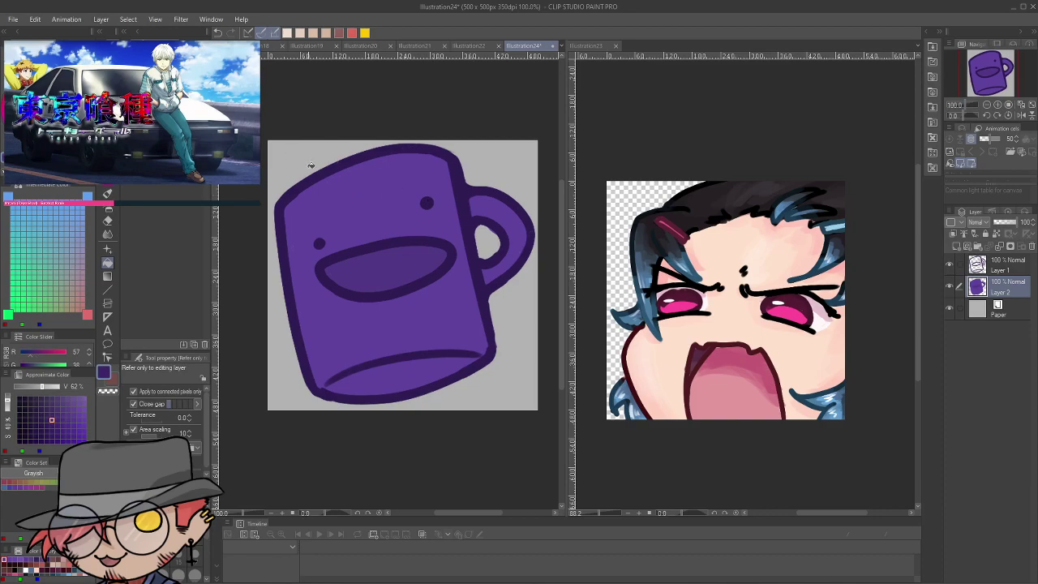
key(p)
drag(369, 251, 431, 273)
key(g)
click(400, 277)
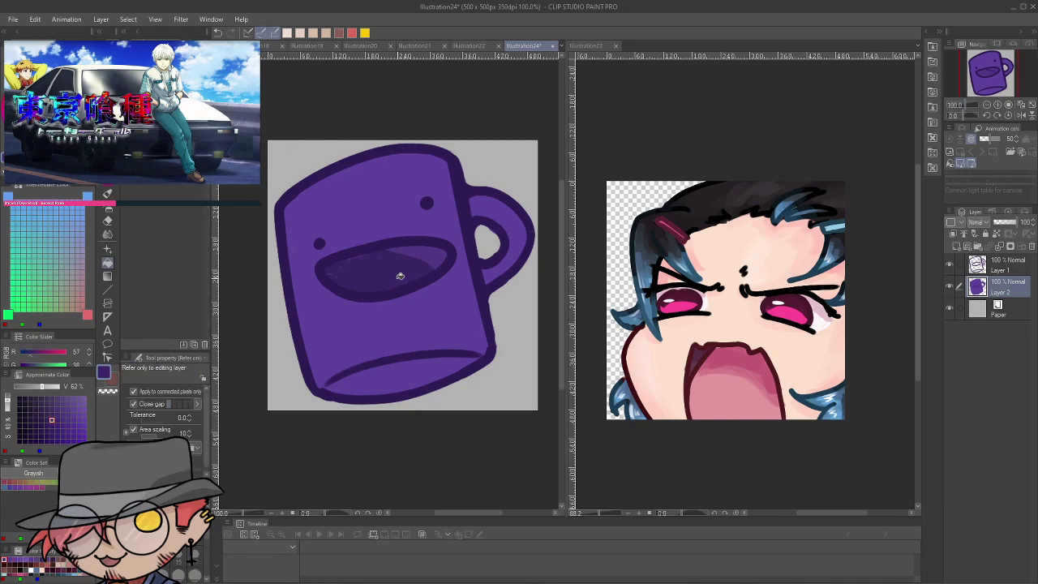
key(p)
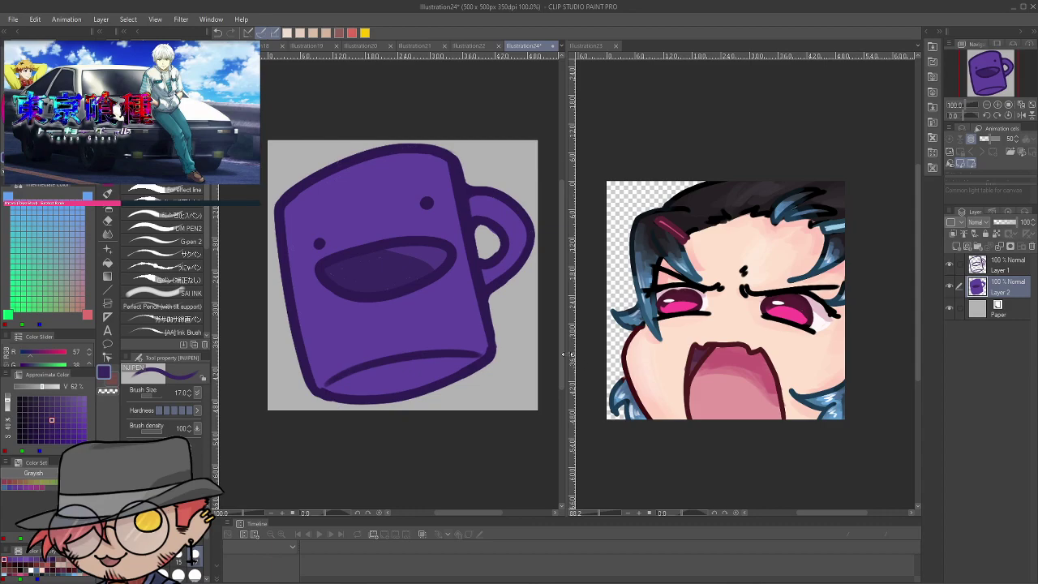
key(ctrl+z)
key(ctrl+z)
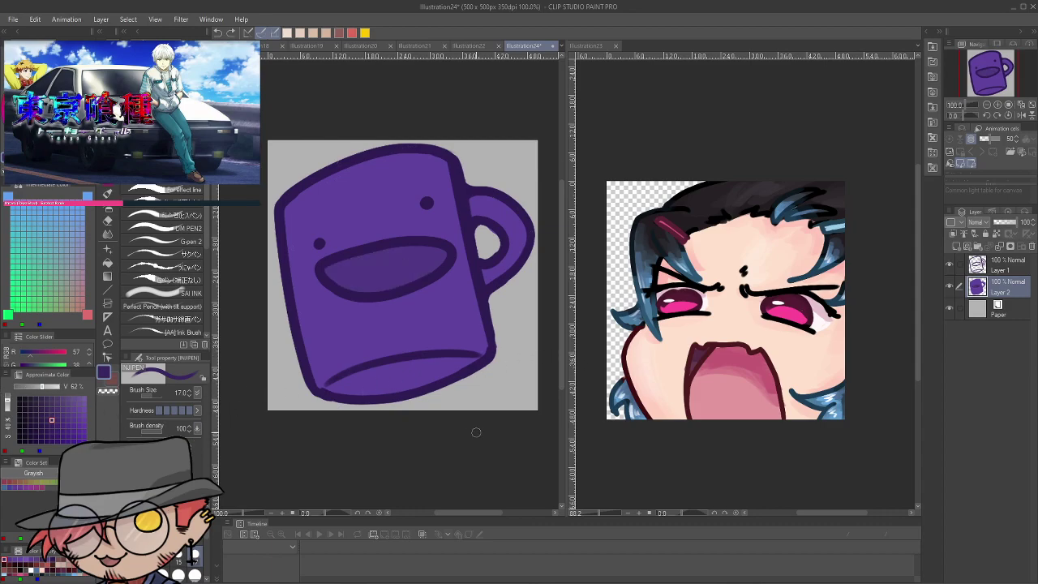
Examine how the coloured mug reads as a whole at reduced and enlarged sizes
scroll(476, 432, down, 4)
scroll(429, 332, up, 4)
scroll(429, 331, up, 1)
scroll(425, 324, down, 3)
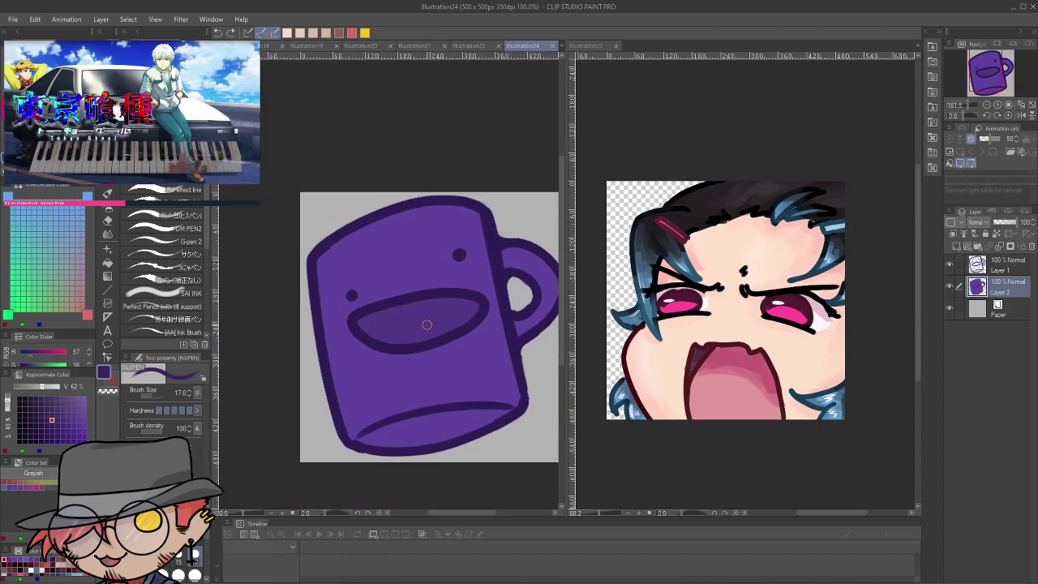
drag(463, 371, 442, 393)
scroll(442, 394, up, 2)
scroll(430, 391, down, 4)
scroll(425, 389, up, 2)
scroll(425, 389, down, 3)
scroll(421, 405, up, 2)
scroll(418, 429, down, 1)
scroll(423, 421, up, 3)
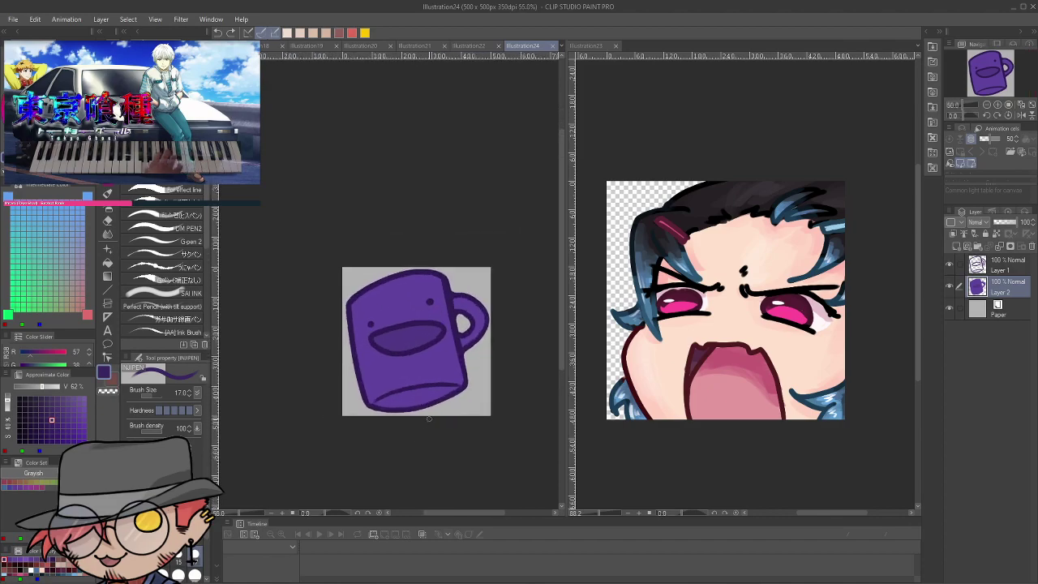
Shade the mug's base and left side in dark purple with the Flat marker at size 100
key(p)
key(bracketright)
key(bracketright)
key(bracketright)
mouse_move(457, 302)
mouse_down()
mouse_move(464, 365)
mouse_move(377, 392)
mouse_move(458, 377)
mouse_move(378, 393)
mouse_move(426, 385)
mouse_move(383, 397)
mouse_move(421, 376)
mouse_move(366, 403)
mouse_move(431, 378)
mouse_move(370, 391)
mouse_move(460, 378)
mouse_move(378, 392)
mouse_up()
drag(347, 313, 372, 372)
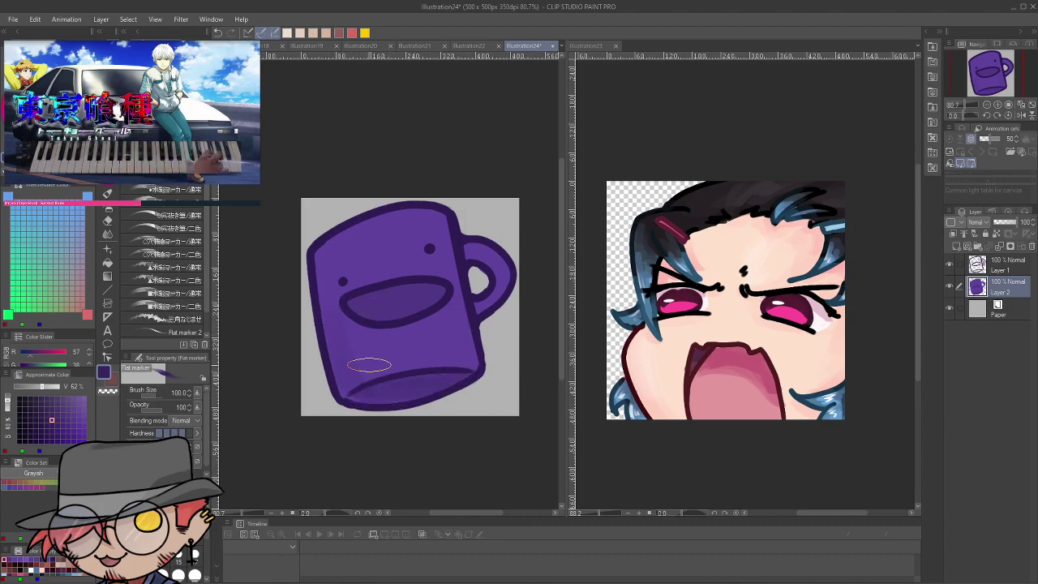
mouse_move(334, 312)
mouse_down()
mouse_move(360, 383)
mouse_move(386, 403)
mouse_move(341, 361)
mouse_move(382, 379)
mouse_move(340, 371)
mouse_move(353, 397)
mouse_move(369, 338)
mouse_move(347, 229)
mouse_up()
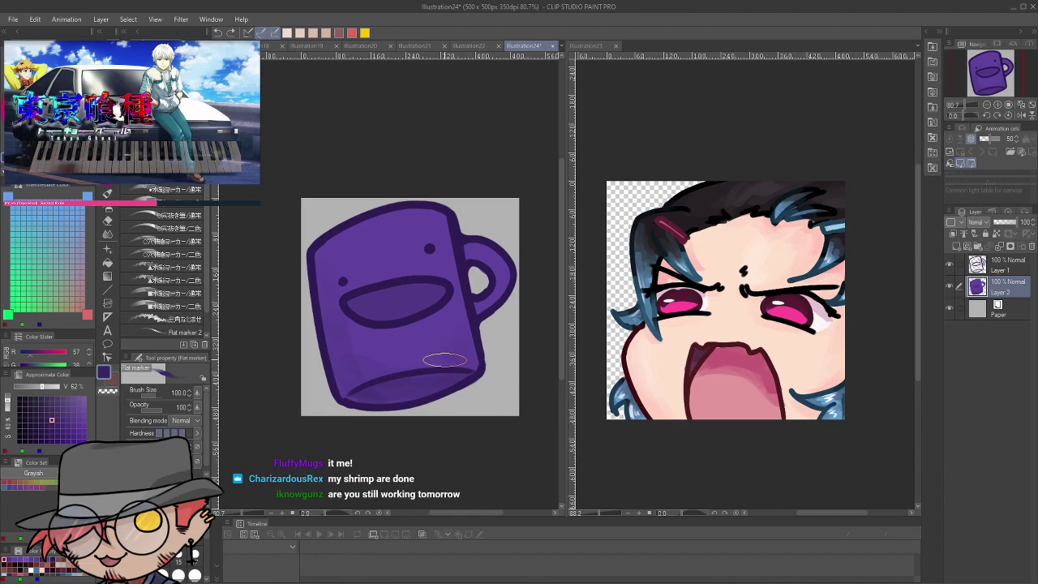
Shade the mug's handle in dark purple with the Flat marker at size 30
key(bracketleft)
key(bracketleft)
key(bracketleft)
key(bracketleft)
key(bracketleft)
key(bracketleft)
drag(498, 284, 488, 300)
key(ctrl+z)
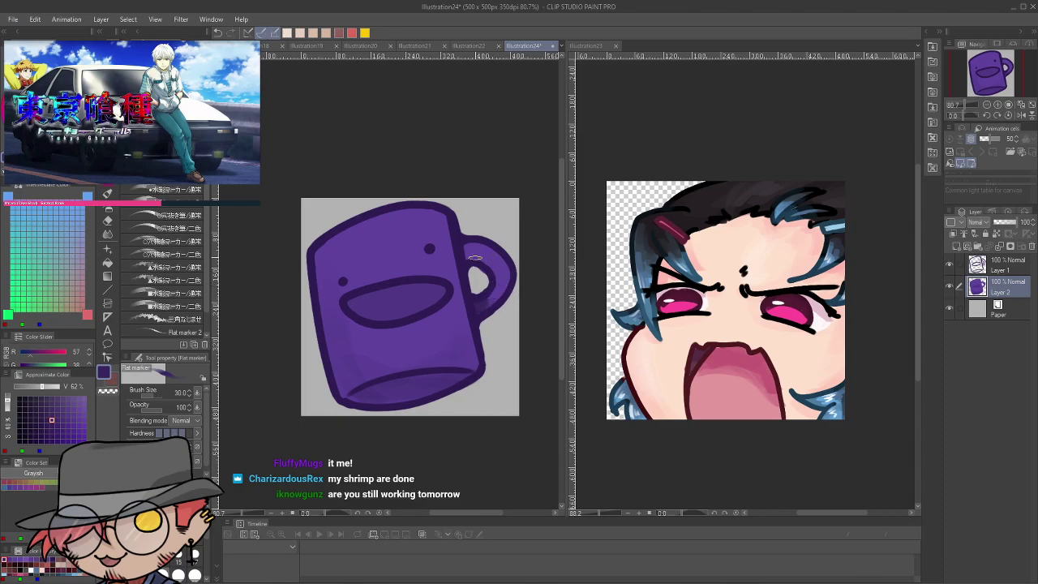
Shade the mug's right side beside the handle in dark purple with the Flat marker at size 50
key(bracketright)
key(bracketright)
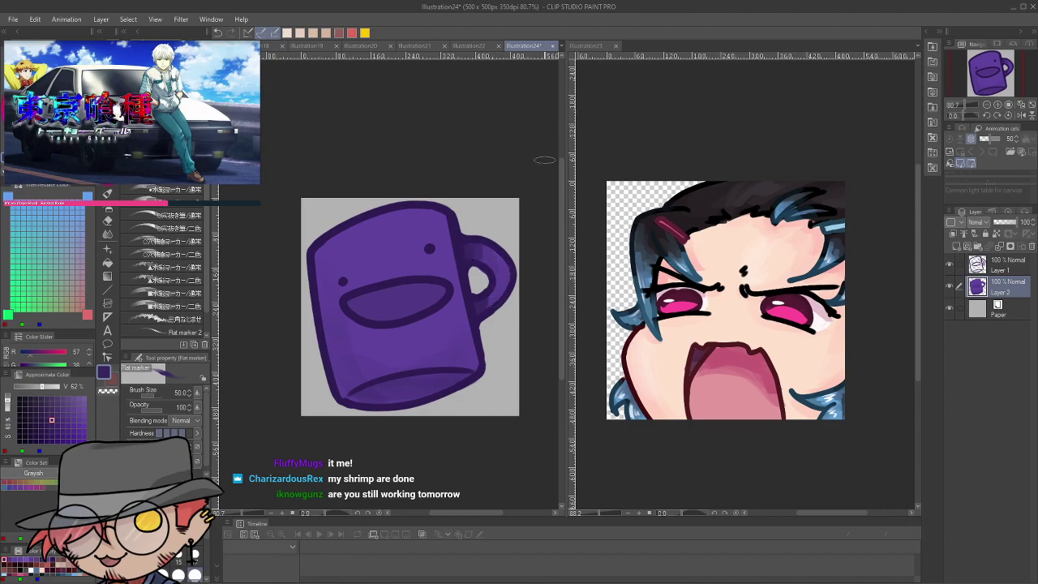
drag(442, 215, 459, 299)
key(ctrl+z)
drag(448, 232, 471, 350)
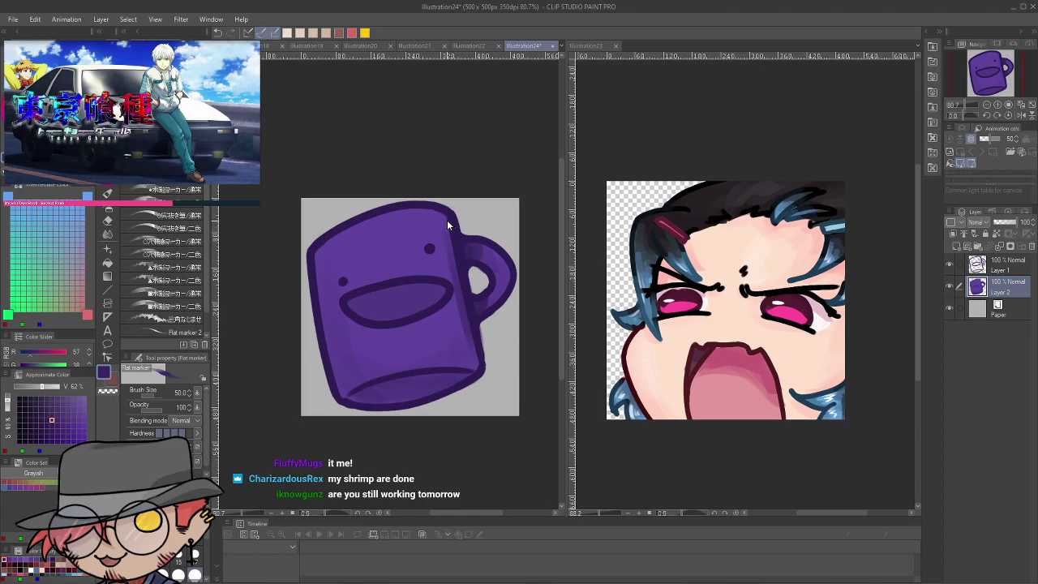
Choose a light greyish purple and brush highlights along the outer curve of the handle with the Flat marker
key(bracketright)
key(bracketright)
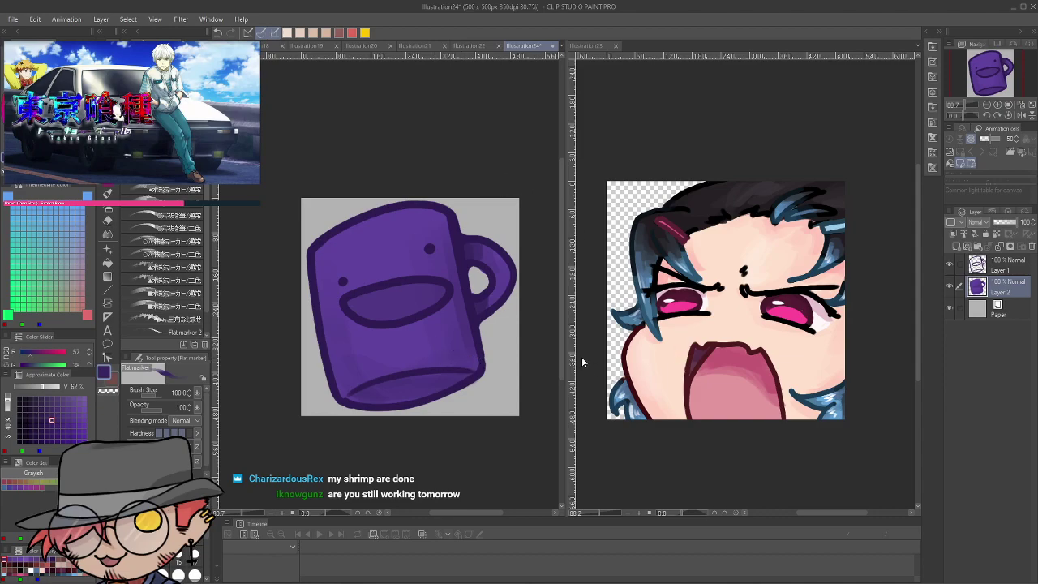
click(84, 399)
drag(409, 337, 419, 378)
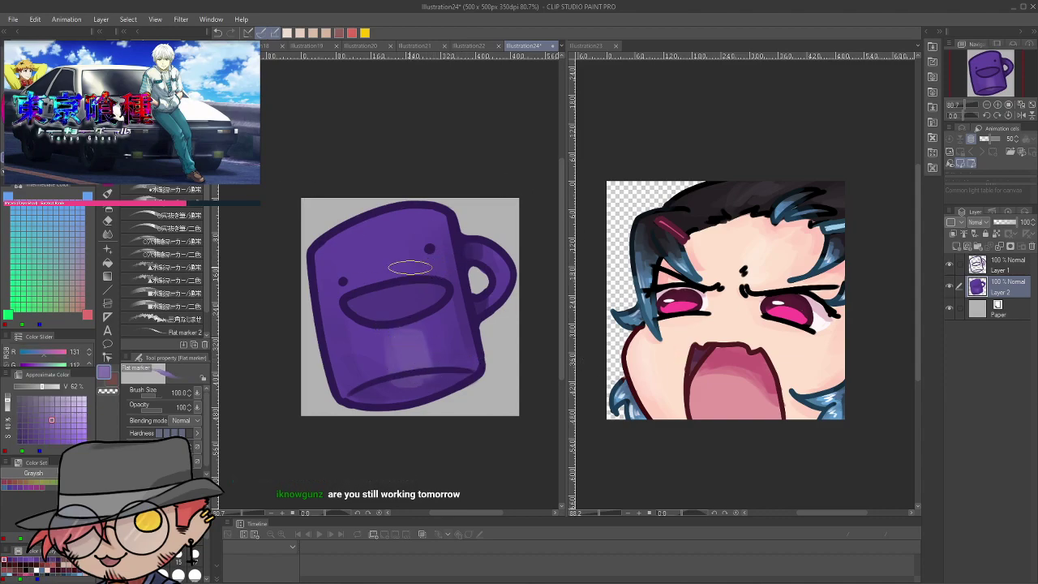
key(ctrl+z)
drag(485, 227, 516, 362)
drag(492, 247, 511, 327)
key(bracketleft)
key(bracketleft)
mouse_move(503, 241)
mouse_down()
mouse_move(521, 328)
mouse_move(512, 316)
mouse_up()
Brush soft light purple highlights over the mug's body with the Flat marker at sizes 170 and 150
key(bracketright)
key(bracketright)
key(bracketright)
key(bracketright)
key(bracketright)
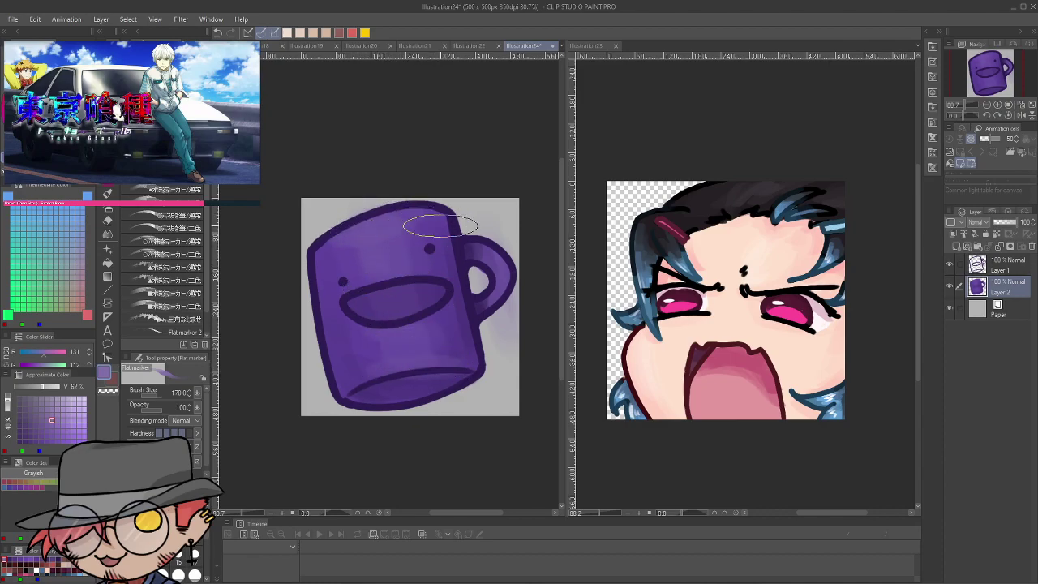
key([)
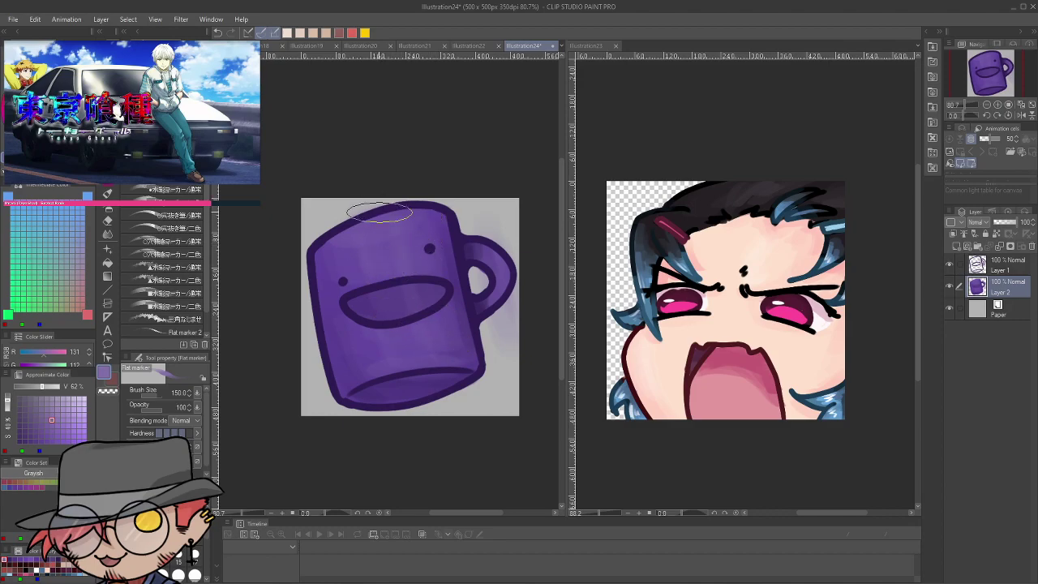
Try lighter and darker purples inside the mouth with the Flat marker at size 60
key(bracketleft)
key(bracketleft)
key(bracketleft)
key(bracketleft)
key(bracketleft)
mouse_move(391, 298)
mouse_down()
mouse_move(428, 292)
mouse_move(424, 307)
mouse_up()
key(ctrl+z)
click(45, 422)
drag(388, 297, 433, 290)
key(ctrl+z)
click(40, 426)
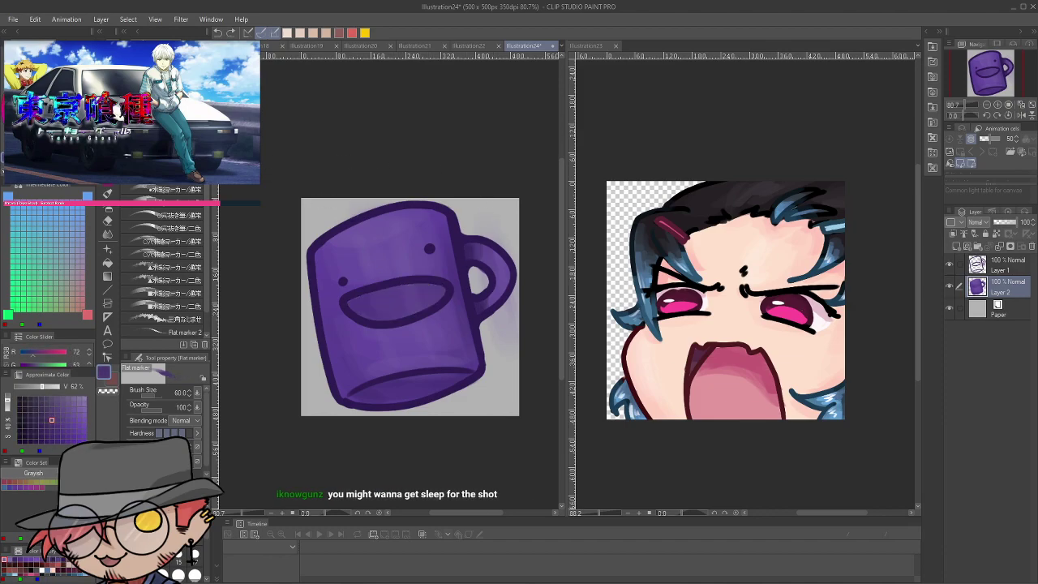
mouse_move(378, 315)
mouse_down()
mouse_move(440, 288)
mouse_move(374, 313)
mouse_up()
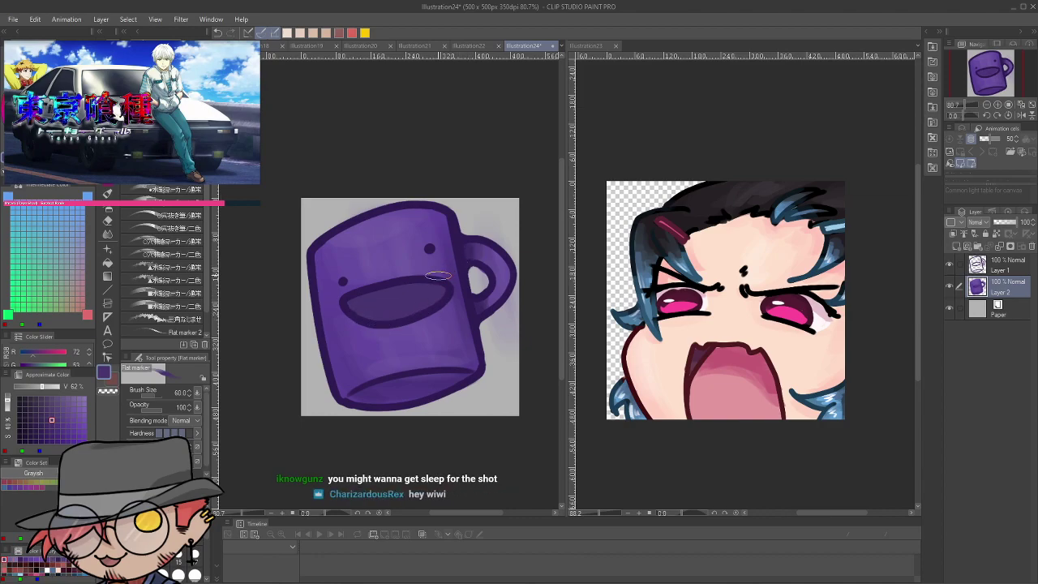
key(ctrl+z)
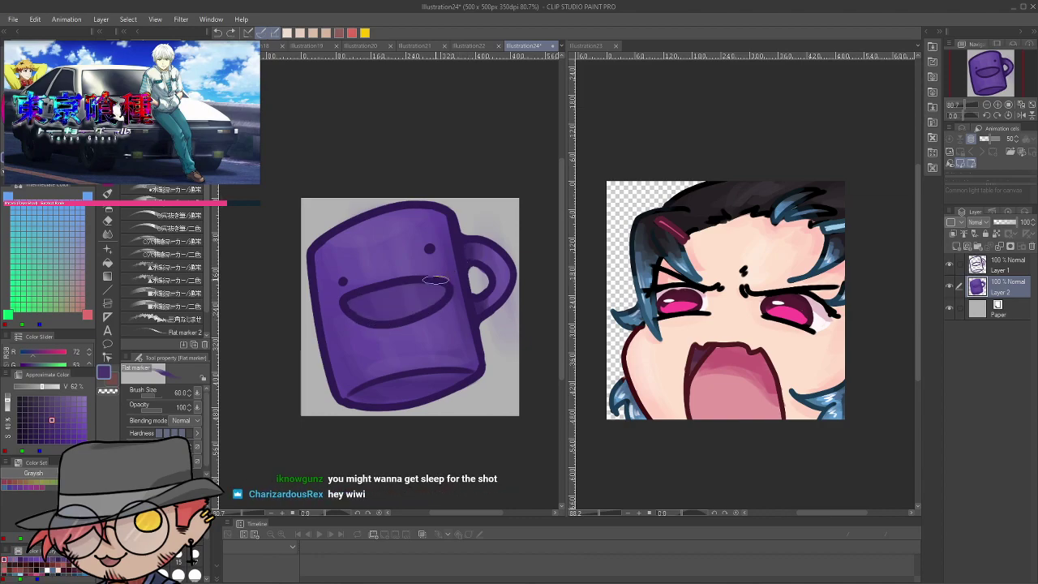
Try purples sampled from the mug's body inside the mouth and check the whole drawing
alt+click(392, 238)
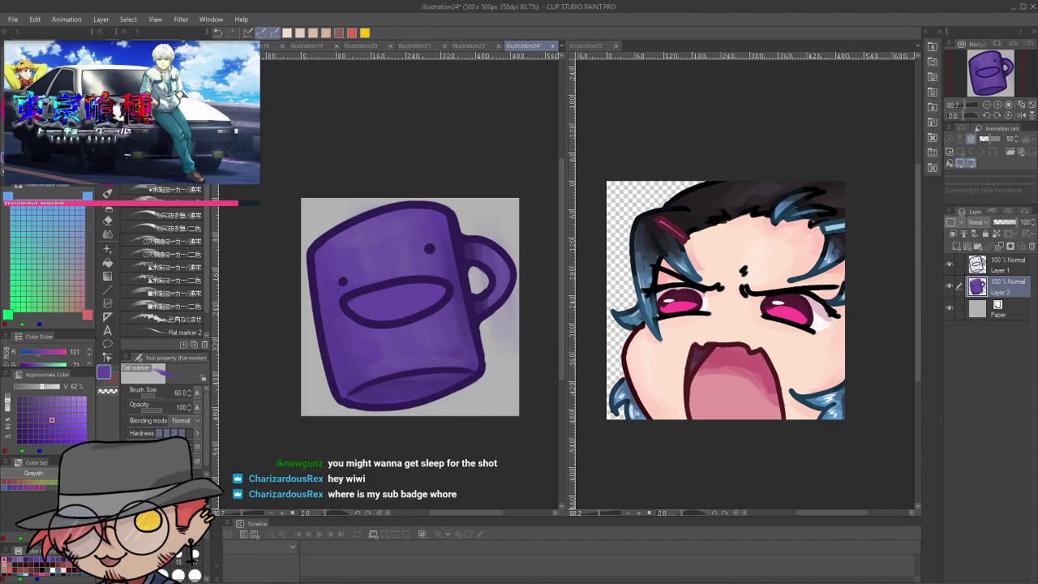
alt+click(379, 259)
mouse_move(372, 297)
mouse_down()
mouse_move(418, 291)
mouse_move(368, 309)
mouse_move(434, 287)
mouse_move(408, 308)
mouse_move(417, 284)
mouse_move(392, 306)
mouse_move(373, 286)
mouse_move(360, 308)
mouse_move(408, 313)
mouse_up()
key(ctrl+z)
alt+click(410, 388)
click(49, 118)
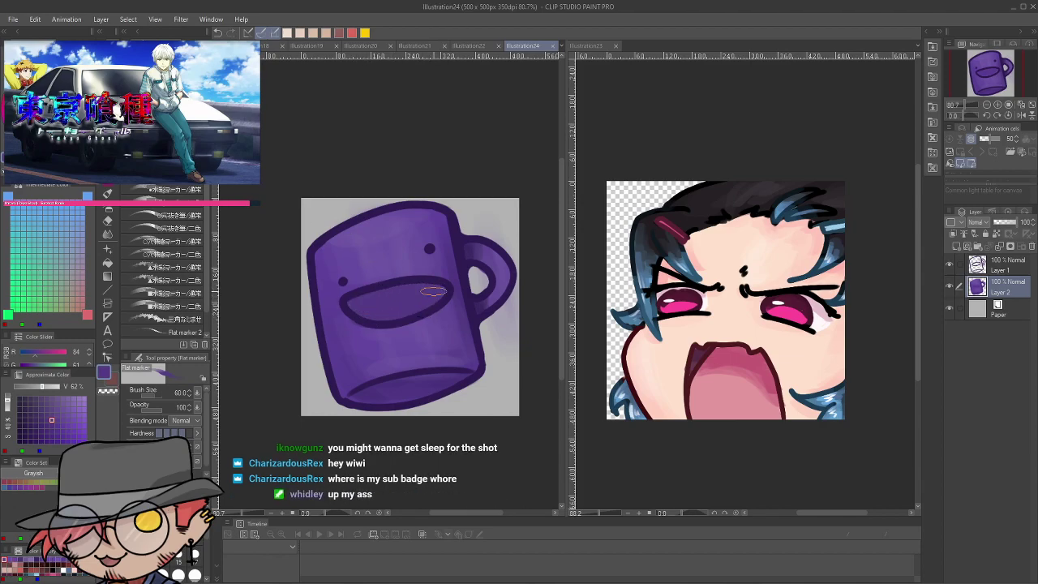
scroll(434, 291, down, 3)
drag(484, 283, 489, 316)
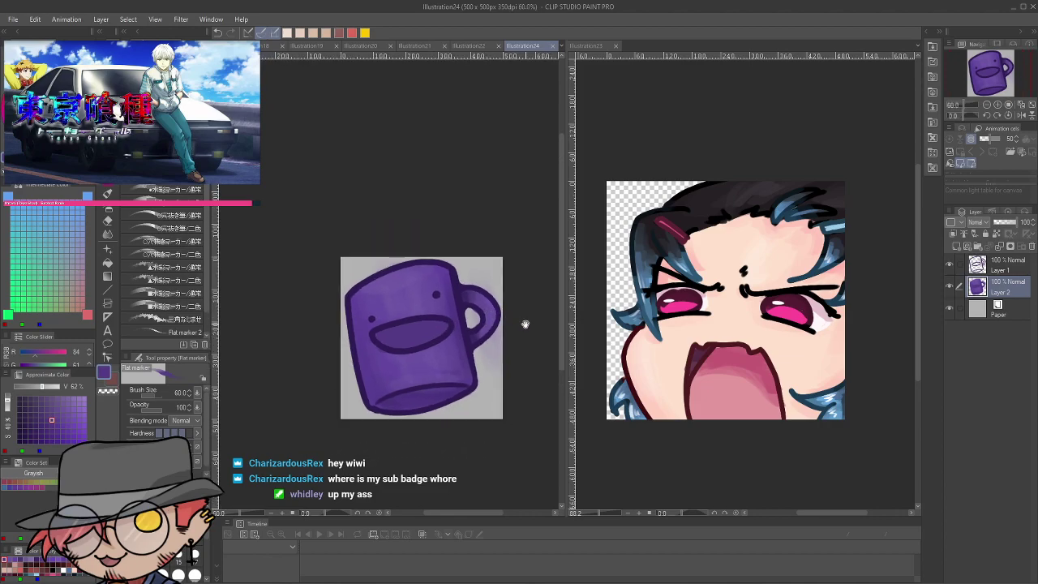
scroll(525, 325, up, 4)
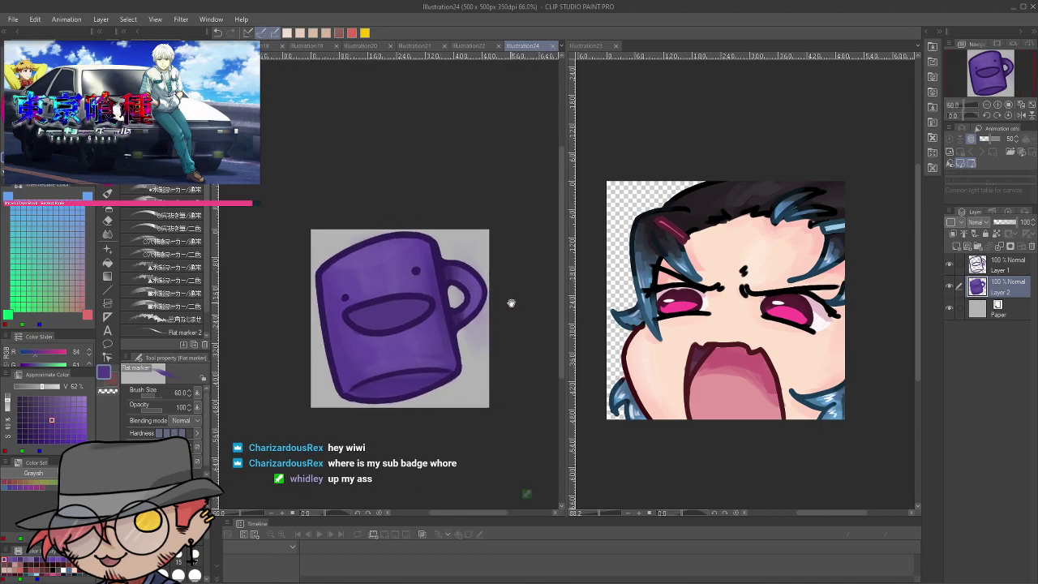
Hide the Paper layer to check the mug on a transparent background, and save the illustration
click(949, 311)
scroll(340, 324, down, 2)
scroll(319, 333, up, 1)
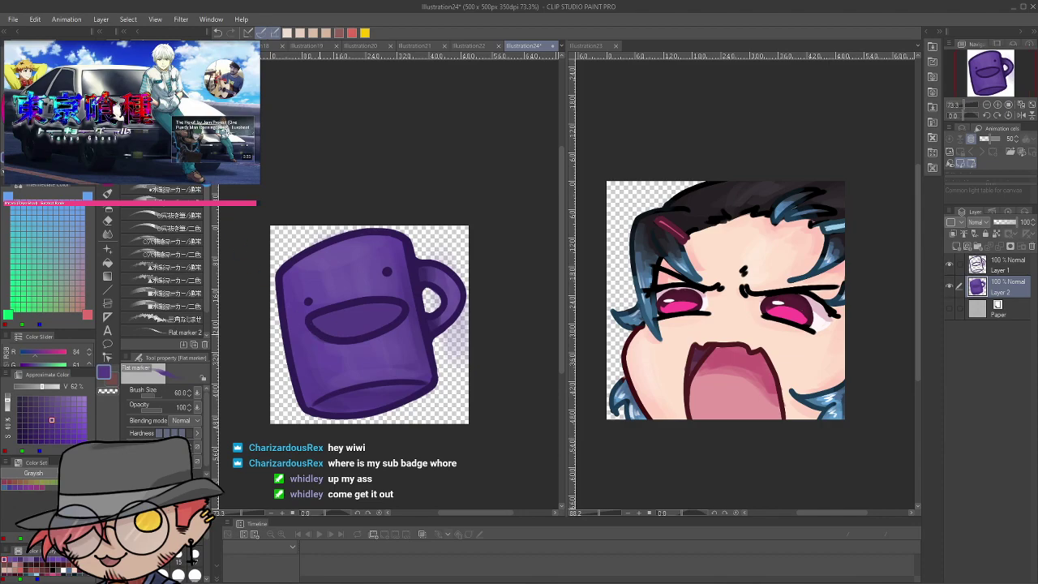
key(ctrl+s)
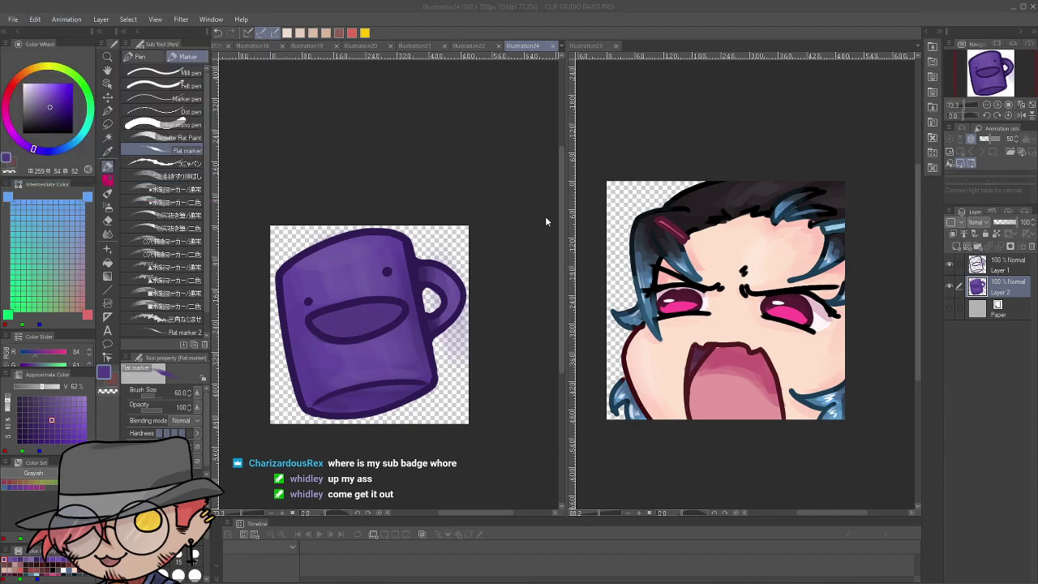
click(691, 250)
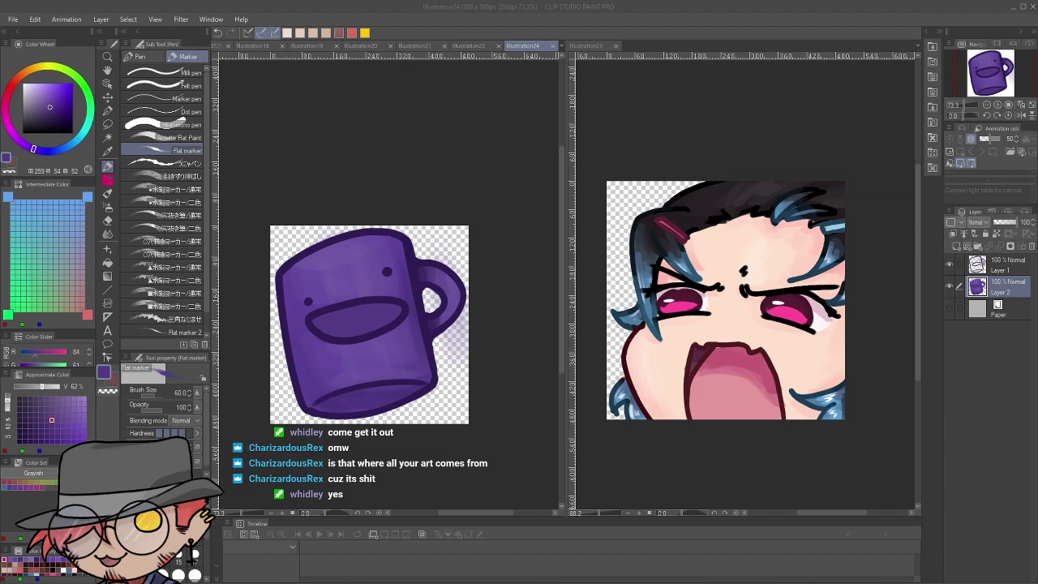
Select the mug's left eye on Layer 1 with the Lasso and move it slightly higher
click(108, 124)
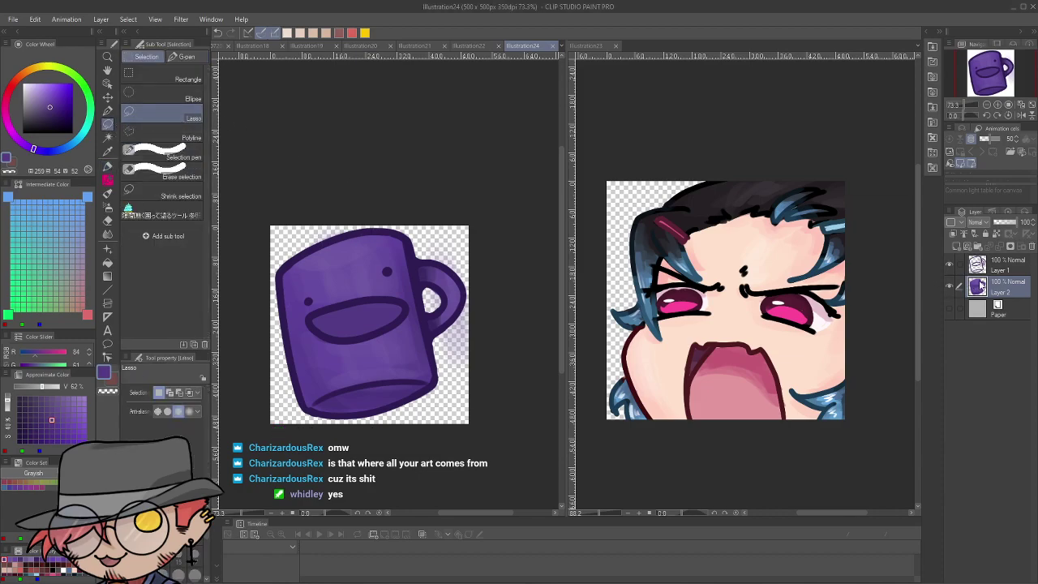
click(1003, 269)
key(ctrl+t)
drag(320, 292, 315, 285)
click(293, 315)
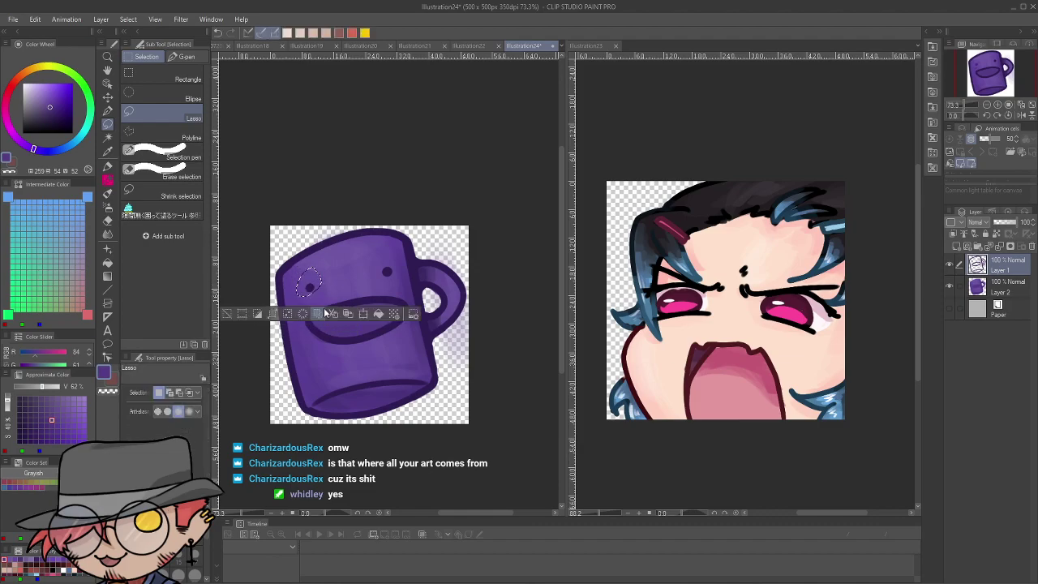
key(ctrl+d)
Save the illustration and export the mug with its transparent background
key(ctrl+s)
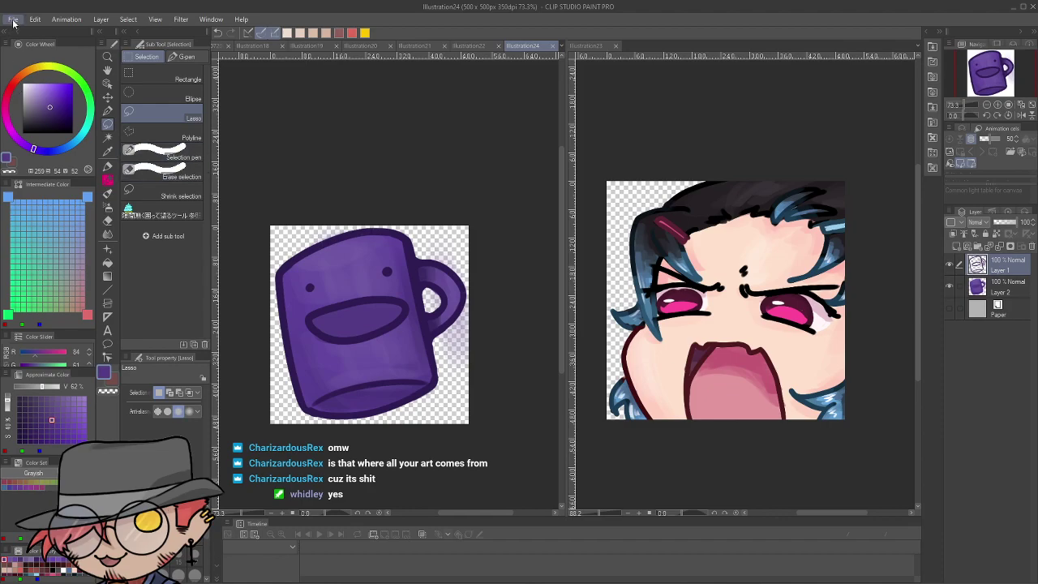
click(257, 189)
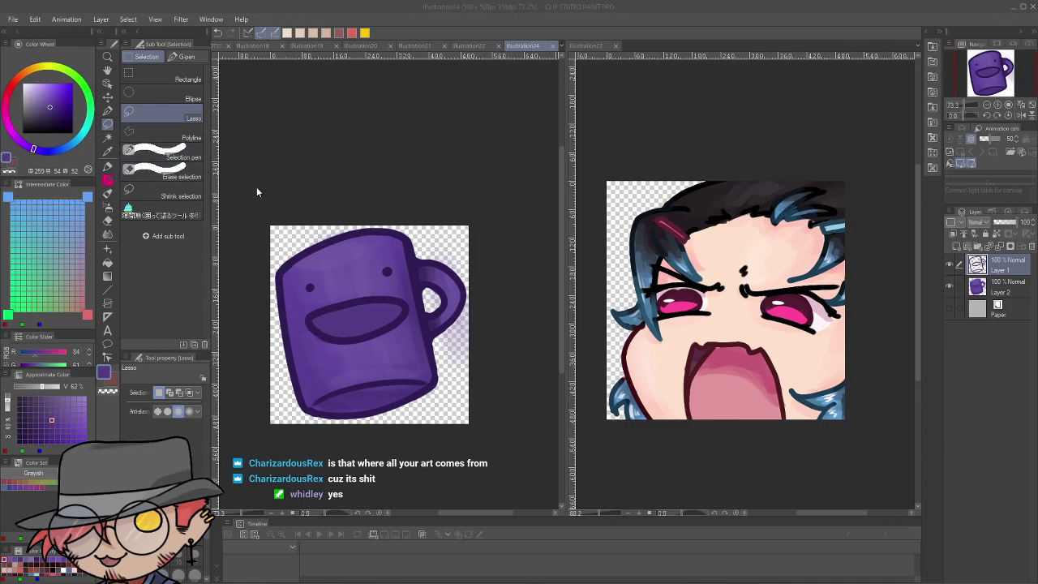
click(685, 276)
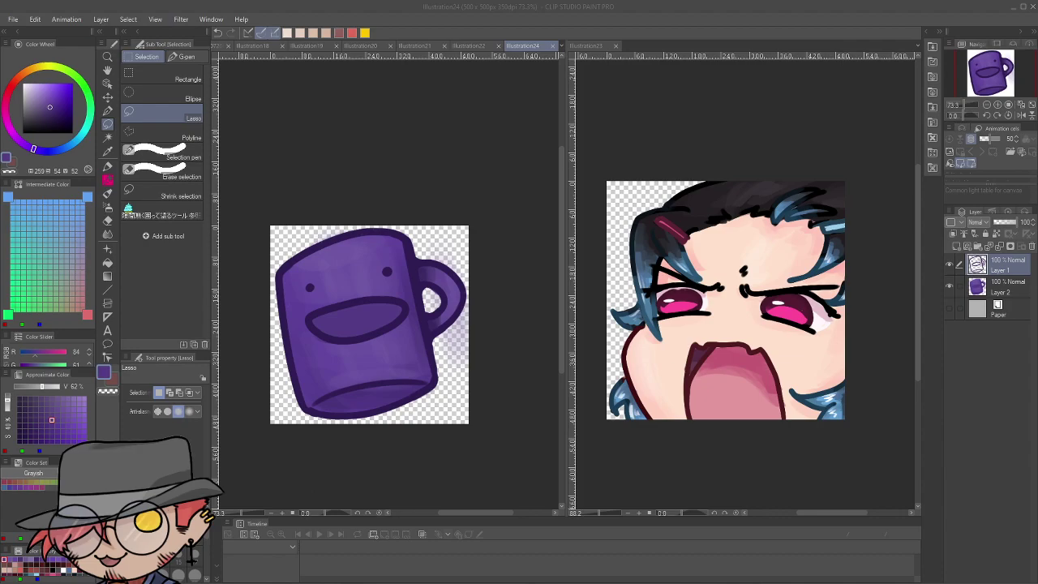
Show the Paper layer and erase the stray purple smudges around the handle on Layer 2 with the Hard eraser at size 17
click(1006, 285)
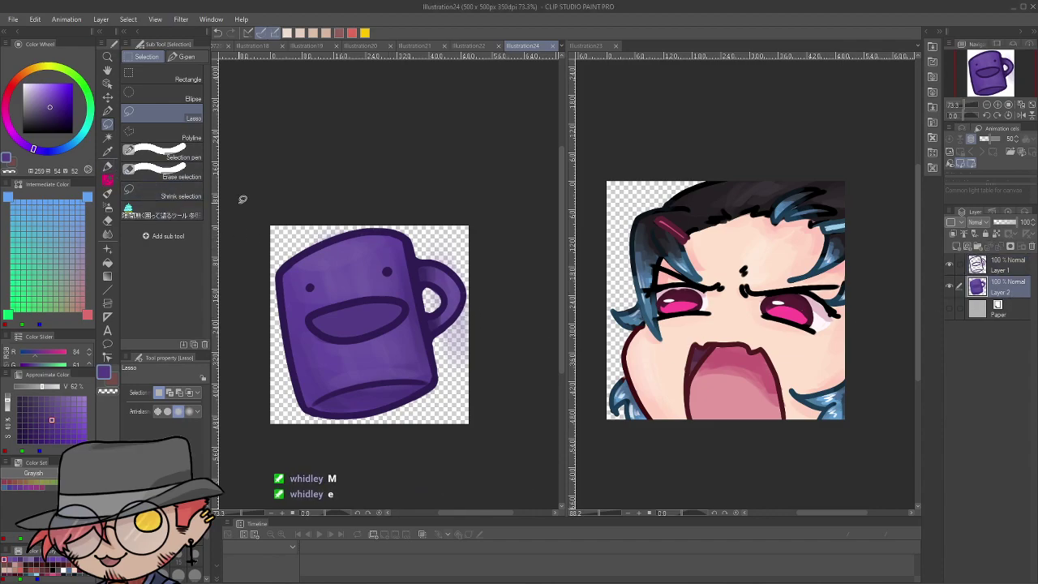
key(e)
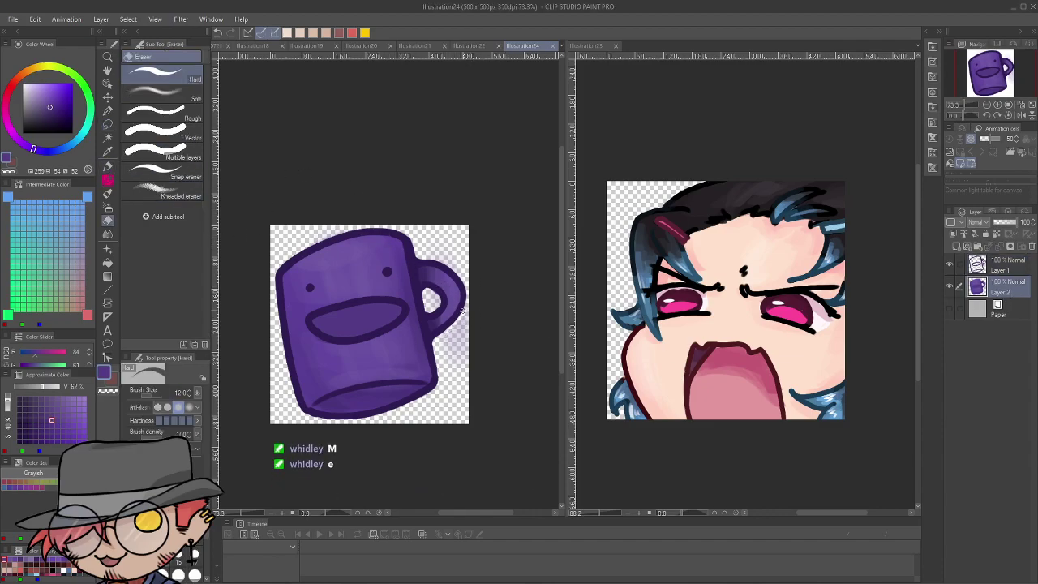
click(952, 309)
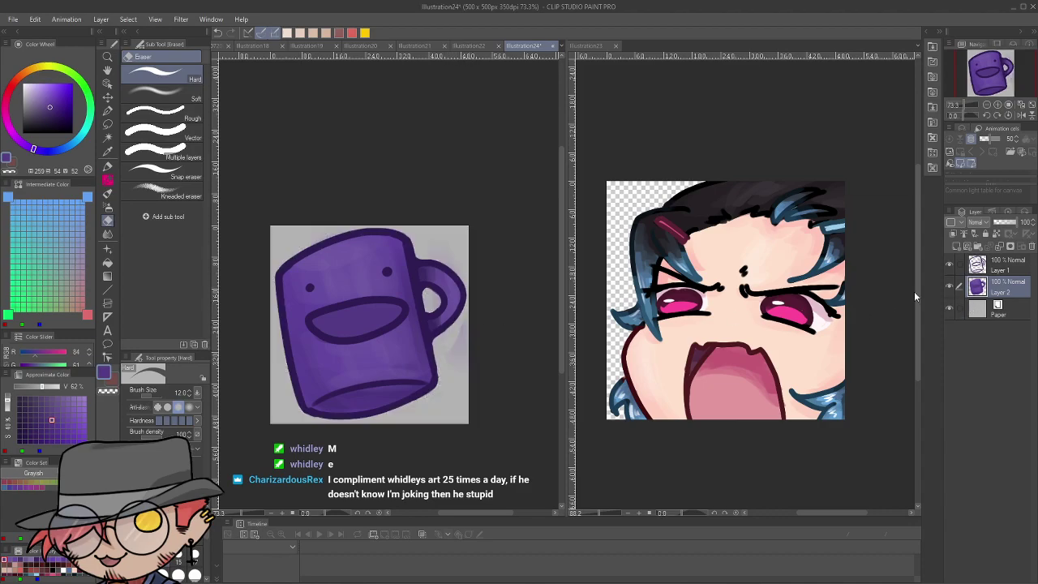
key(bracketright)
key(bracketright)
mouse_move(463, 319)
mouse_down()
mouse_move(455, 369)
mouse_move(469, 371)
mouse_up()
drag(427, 291, 429, 289)
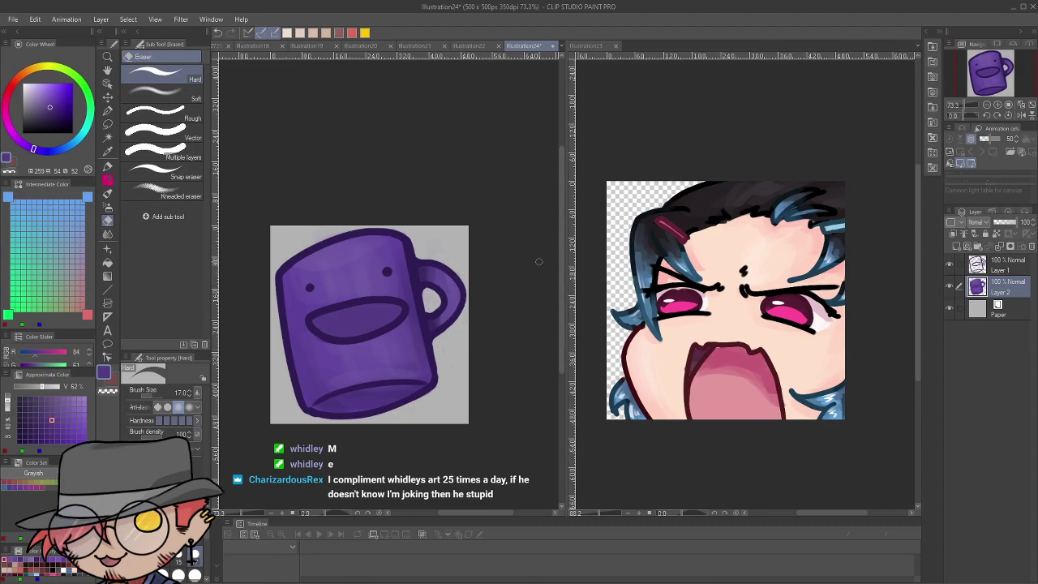
Erase the leftover colour inside the handle's opening and along the outside of the handle and the mug's right edge
scroll(424, 294, up, 5)
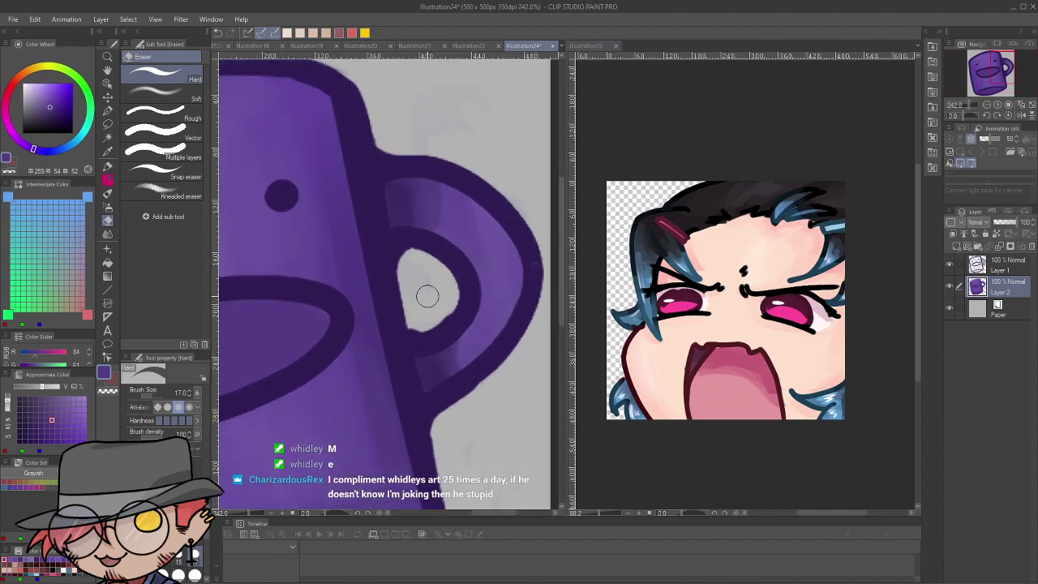
drag(456, 243, 427, 330)
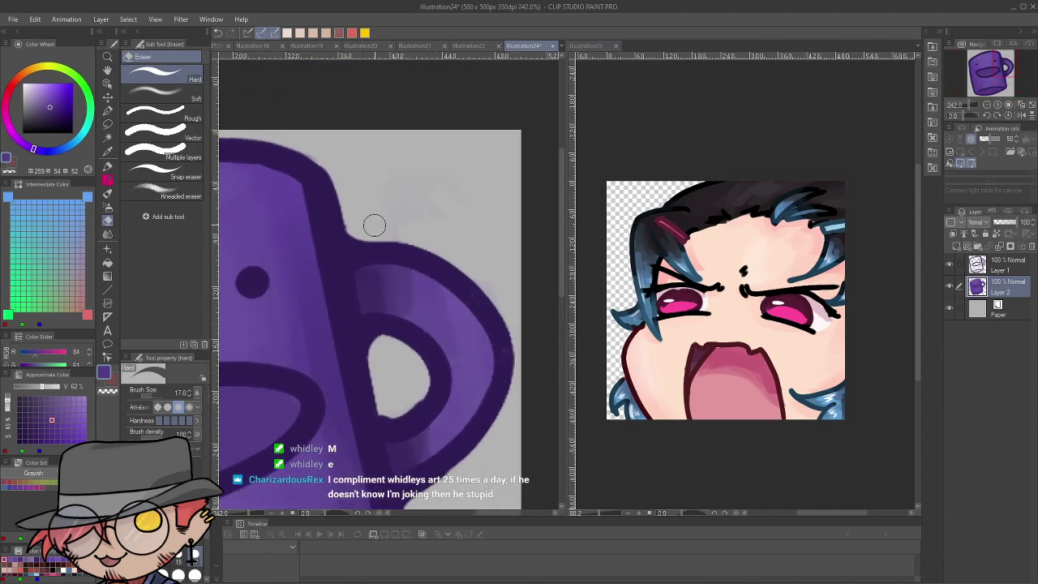
drag(540, 371, 536, 151)
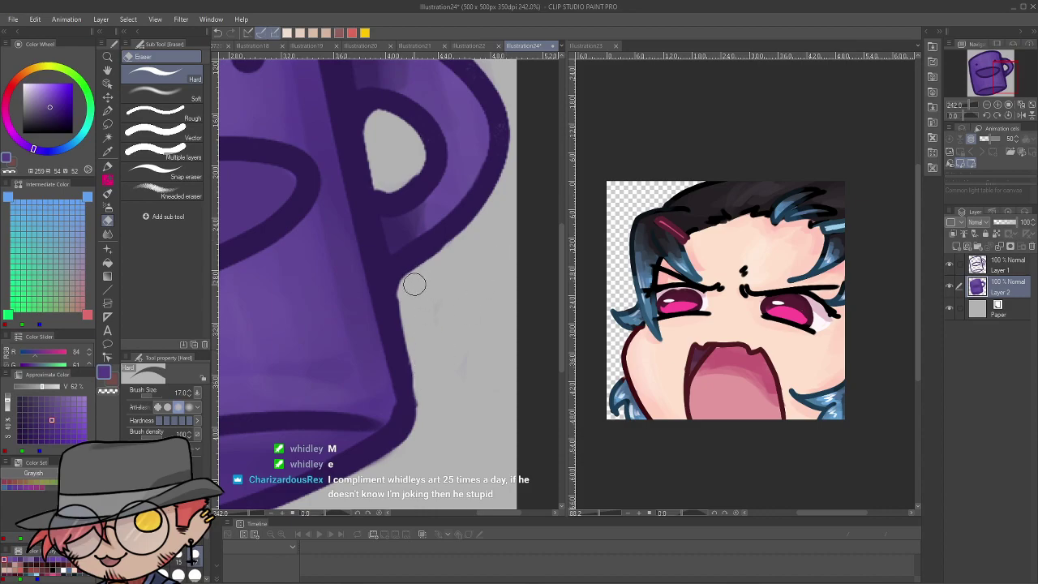
drag(480, 305, 455, 474)
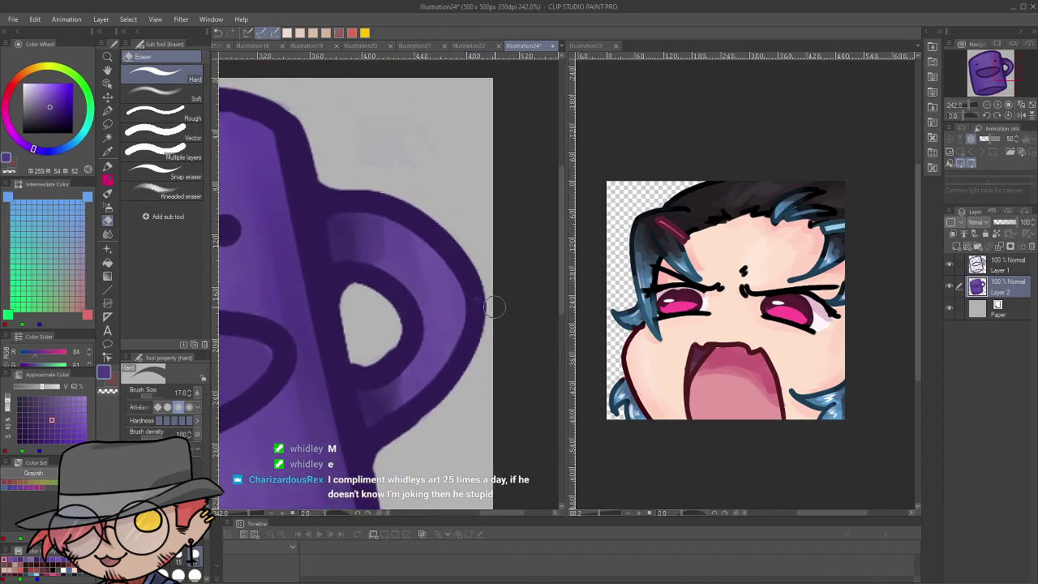
scroll(514, 353, down, 3)
drag(486, 357, 575, 276)
drag(541, 458, 543, 154)
drag(543, 291, 529, 467)
drag(458, 330, 472, 384)
scroll(473, 368, down, 1)
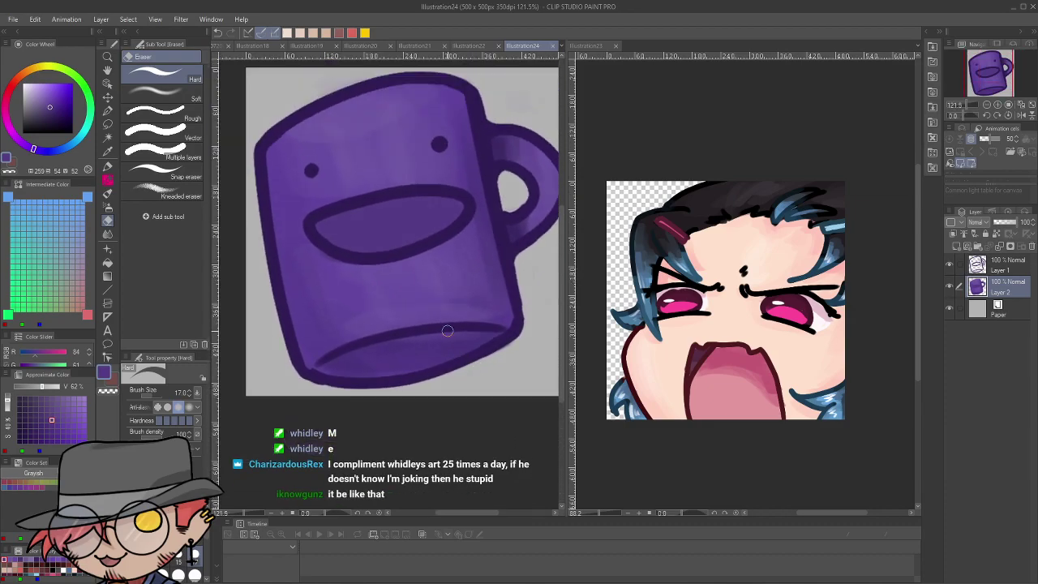
scroll(451, 335, down, 2)
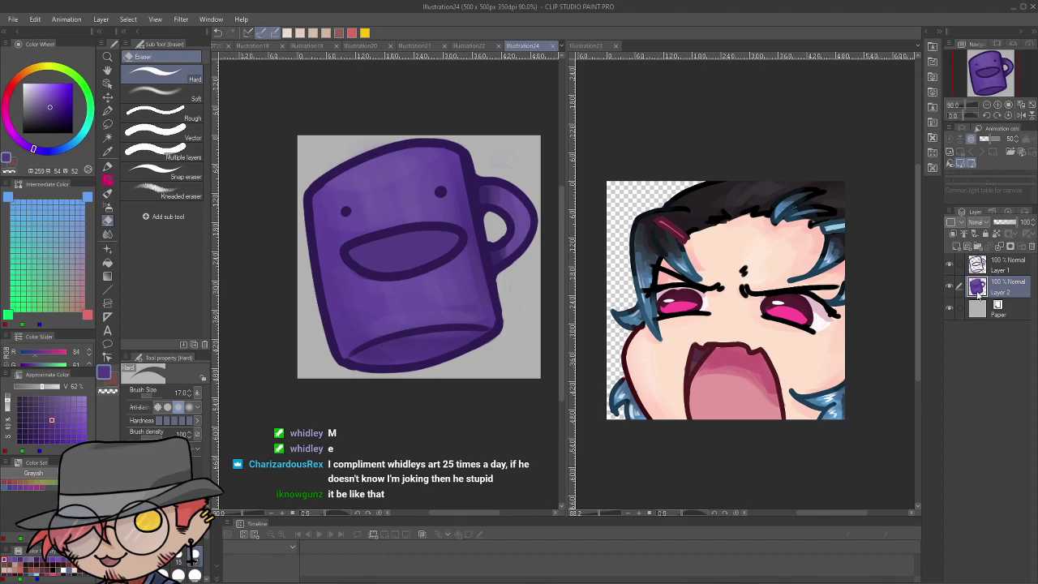
Hide the Paper layer and export the cleaned-up mug with a transparent background
click(950, 308)
click(9, 22)
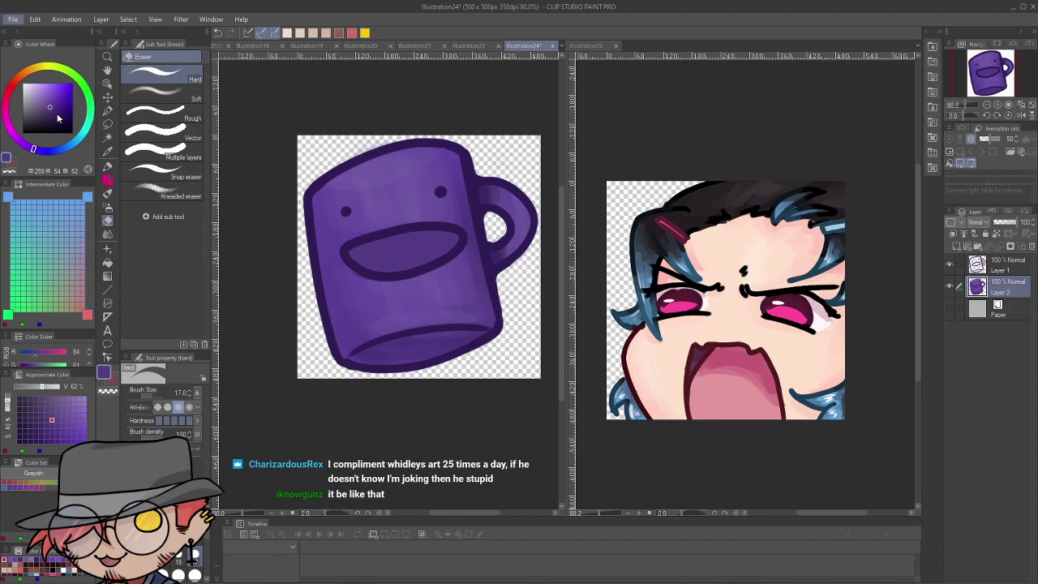
click(261, 186)
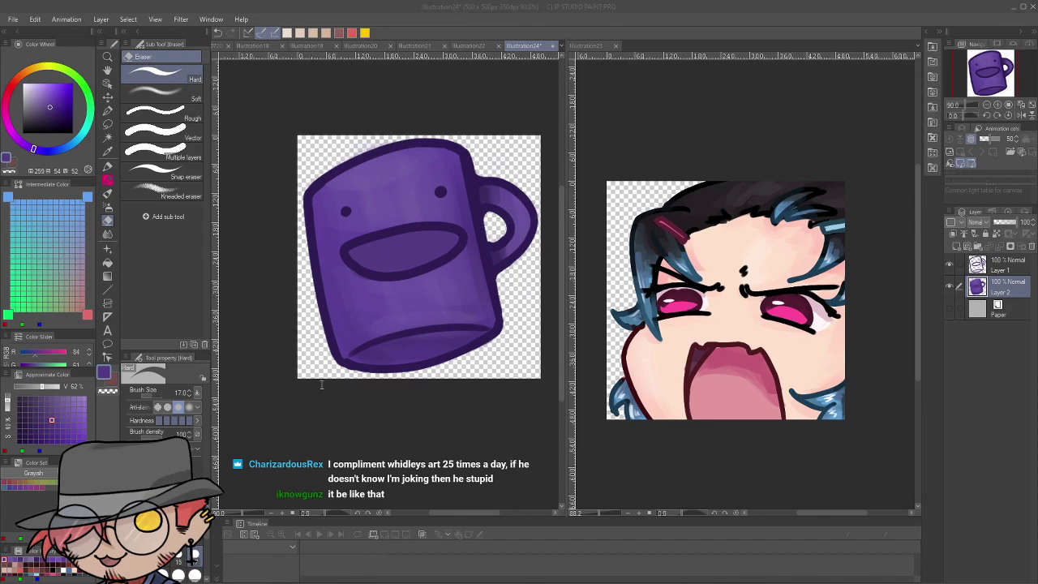
click(539, 260)
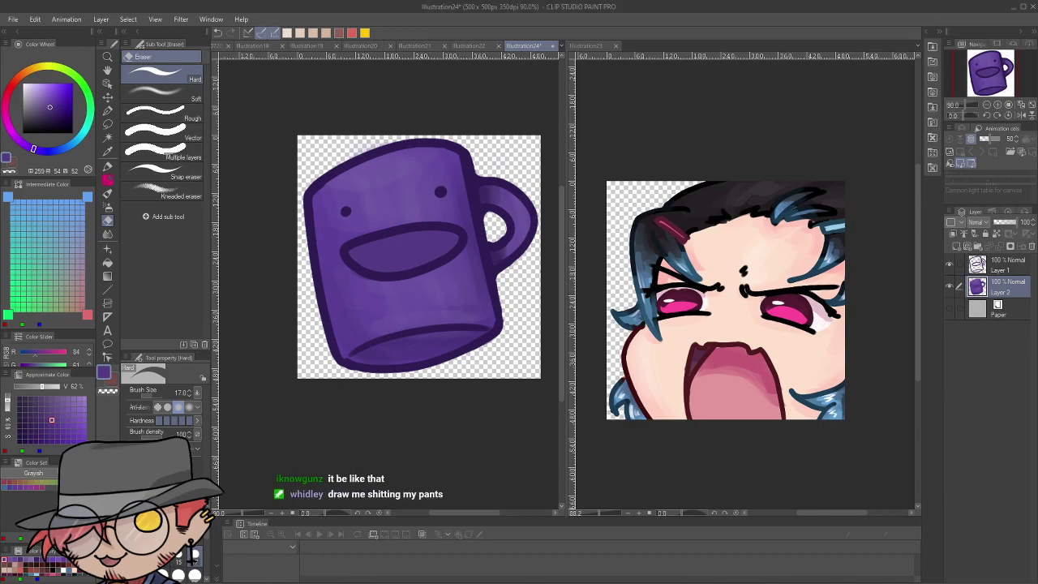
key(alt+Tab)
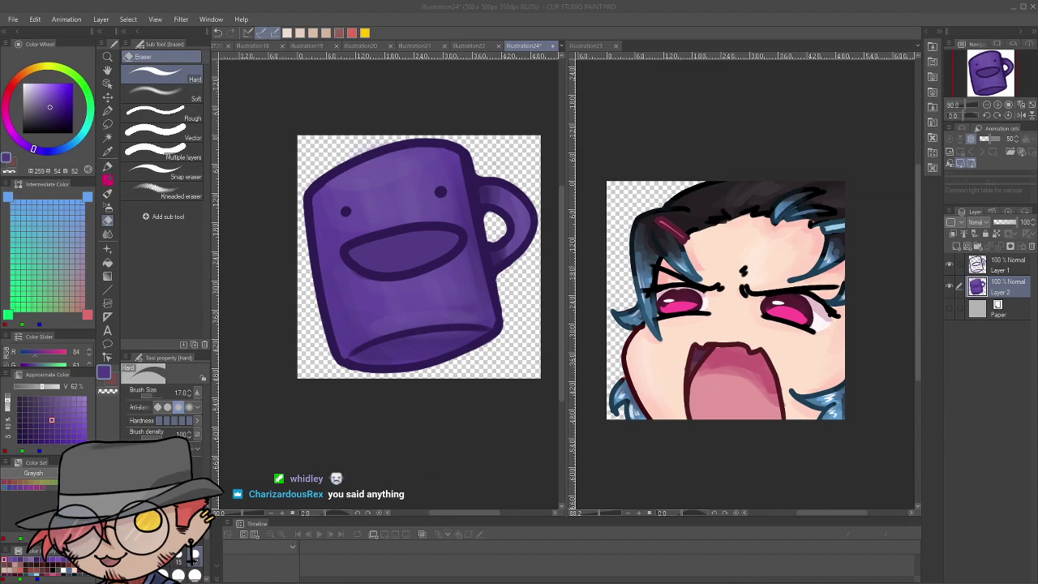
scroll(532, 281, down, 5)
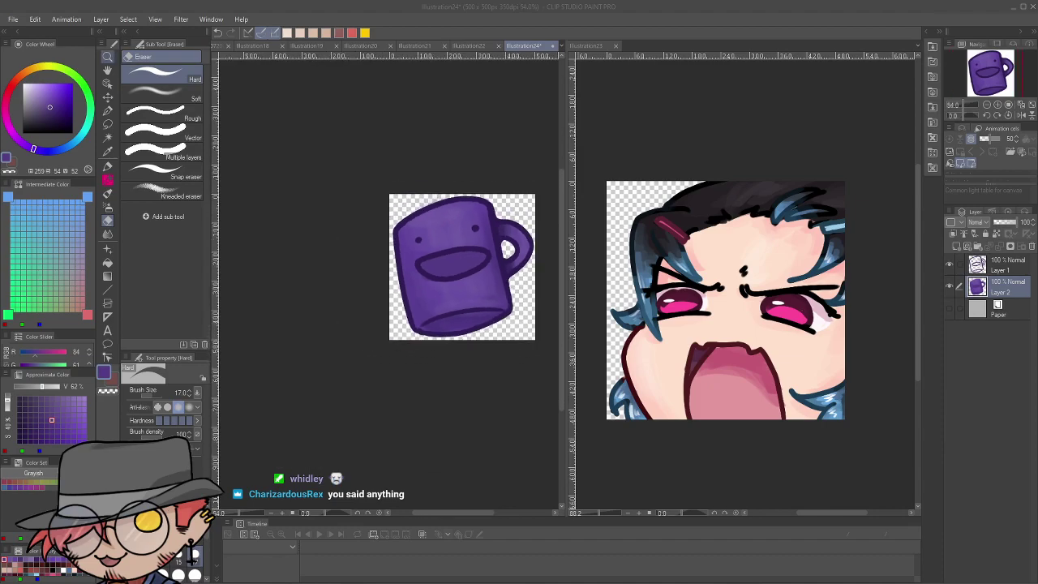
click(15, 31)
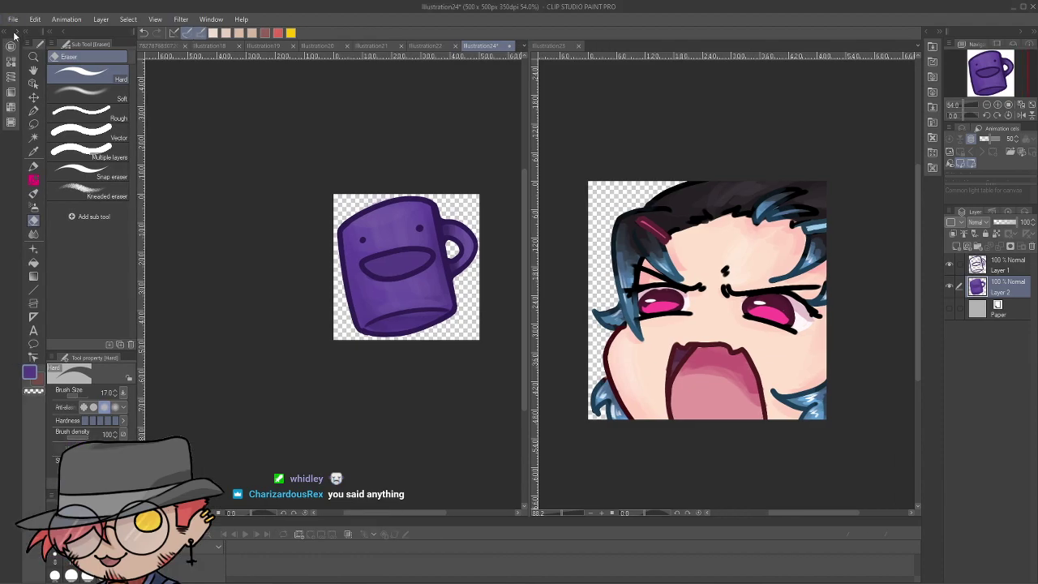
click(15, 34)
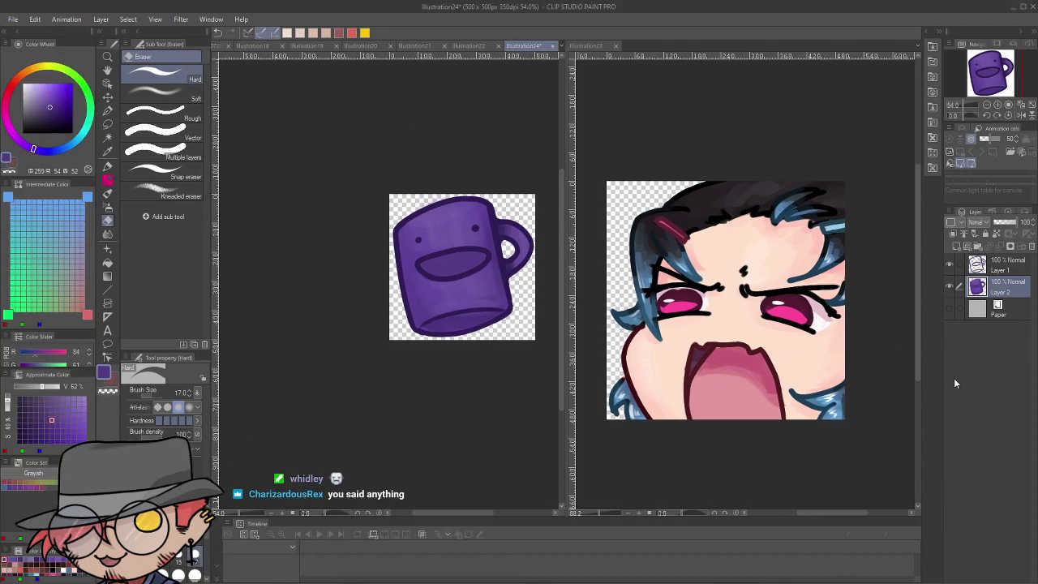
scroll(420, 225, up, 3)
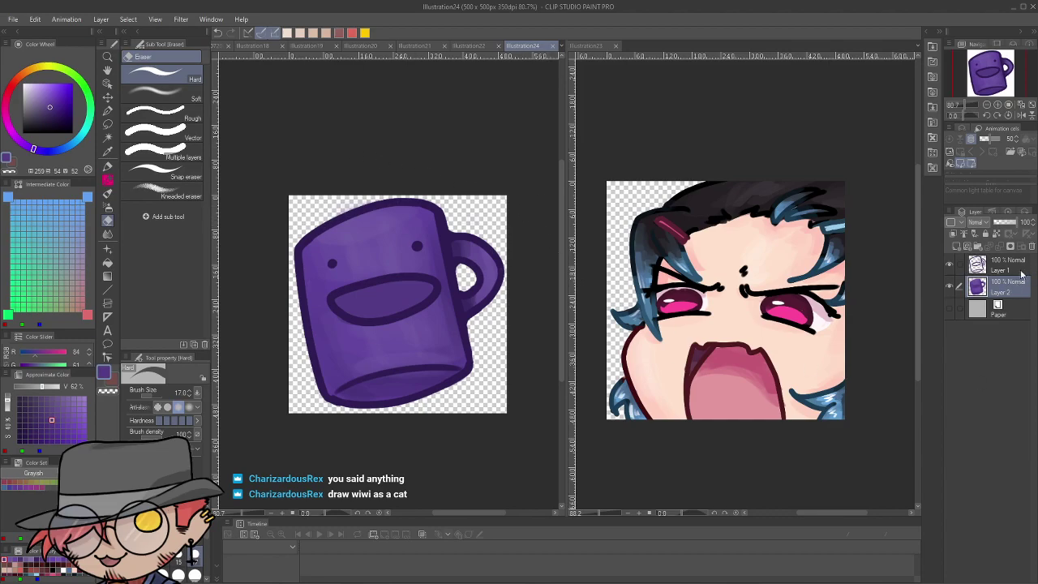
Create a new 500 x 500 px illustration at 350 dpi
click(20, 19)
click(23, 34)
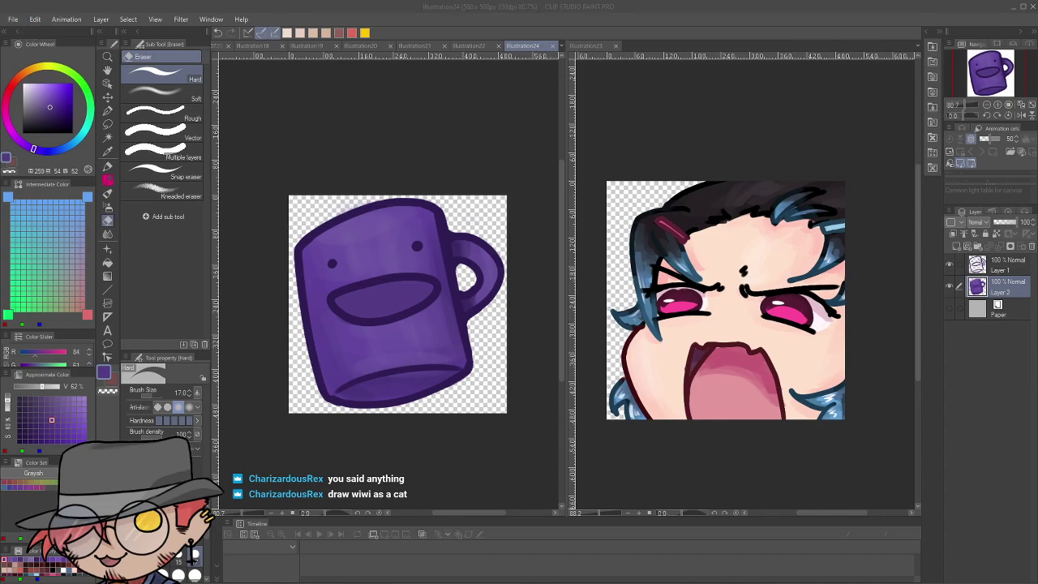
key(Return)
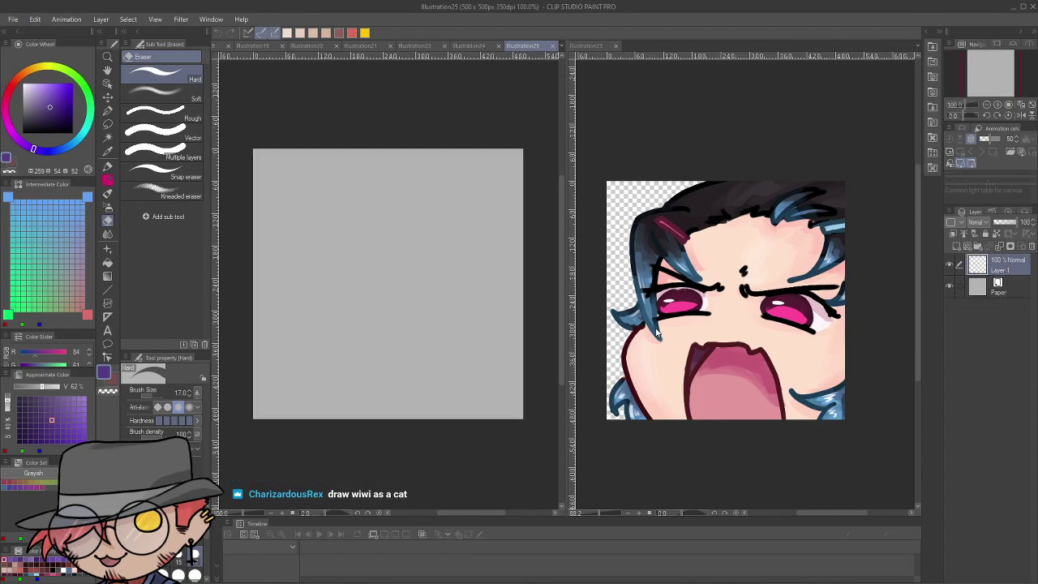
key(b)
drag(322, 293, 383, 262)
key(ctrl+z)
key(p)
drag(336, 287, 383, 272)
key(ctrl+z)
Sketch a frowning cat with pointed ears and a simple body in purple with the INJIPEN at size 17, and clear the layer
key(p)
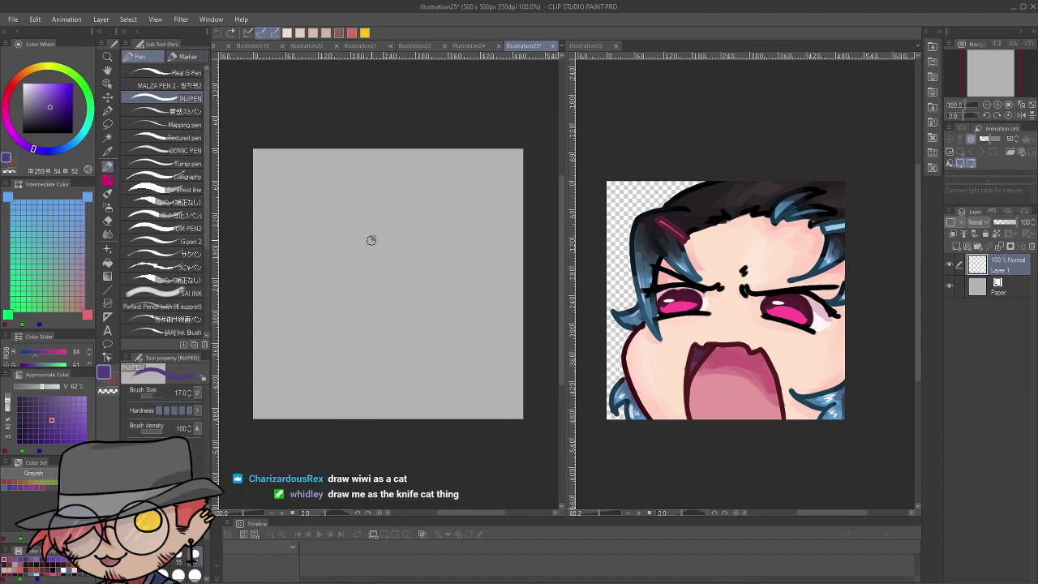
drag(339, 291, 431, 281)
key(ctrl+z)
mouse_move(343, 302)
mouse_down()
mouse_move(365, 283)
mouse_move(458, 285)
mouse_move(488, 303)
mouse_move(359, 350)
mouse_move(444, 350)
mouse_up()
click(379, 325)
click(436, 320)
key(ctrl+z)
drag(382, 341, 442, 343)
drag(490, 315, 497, 412)
key(ctrl+z)
drag(366, 362, 375, 419)
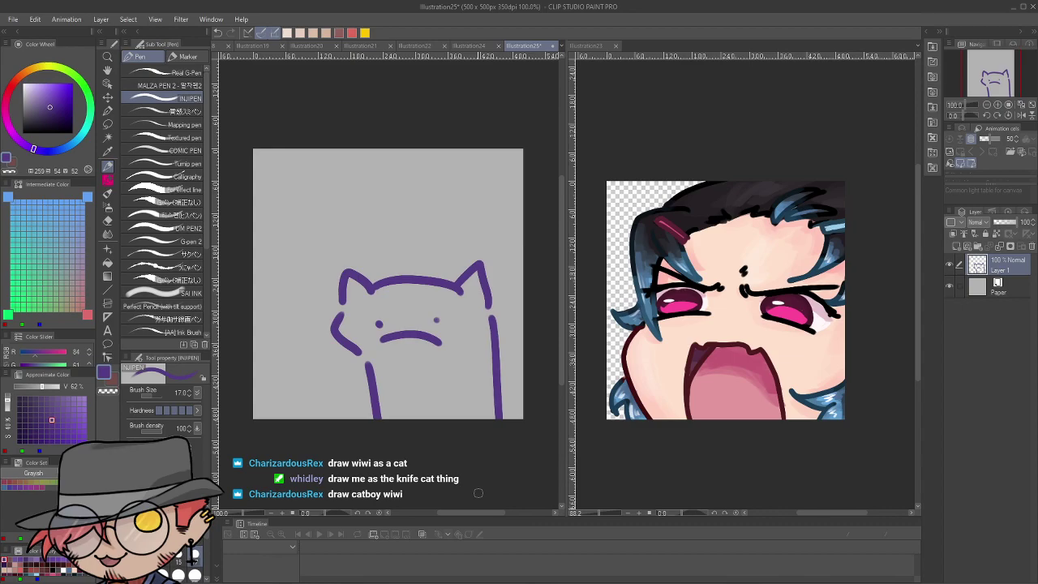
key(Delete)
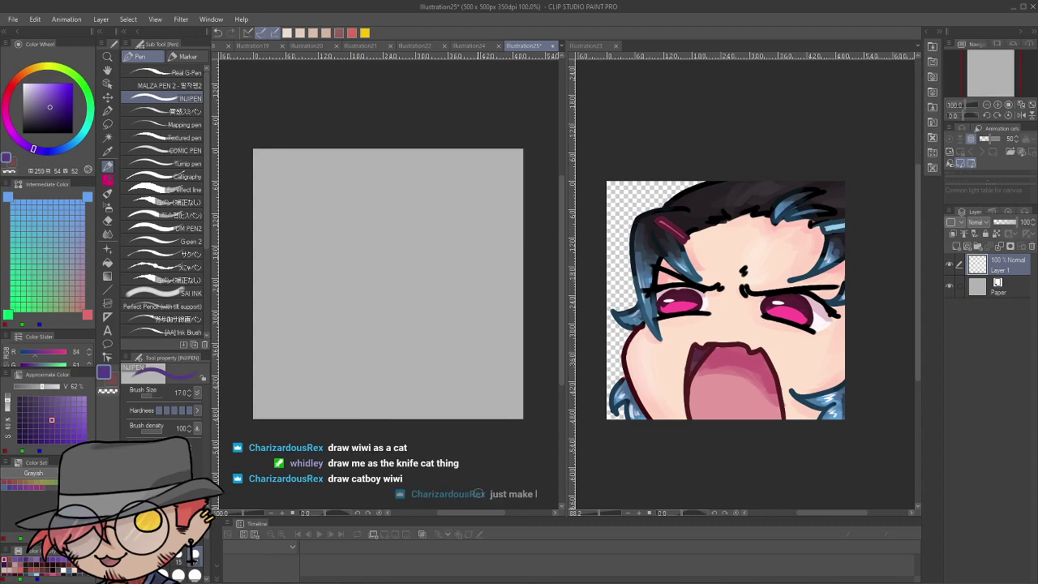
Open Illustration8 and examine the framed portrait sketch up close as a reference
click(19, 21)
click(38, 58)
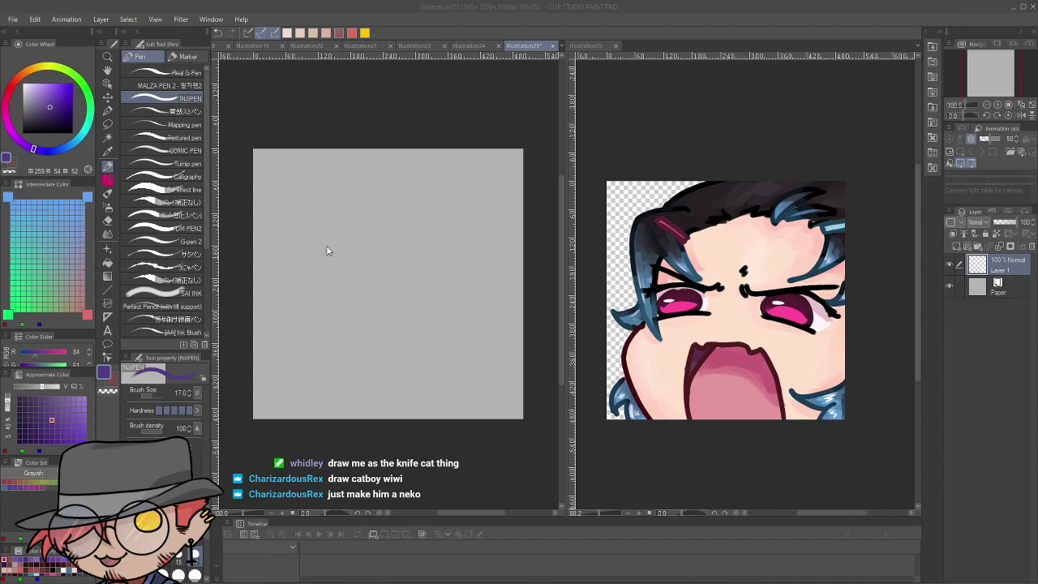
double_click(360, 163)
scroll(348, 267, up, 5)
scroll(321, 271, up, 8)
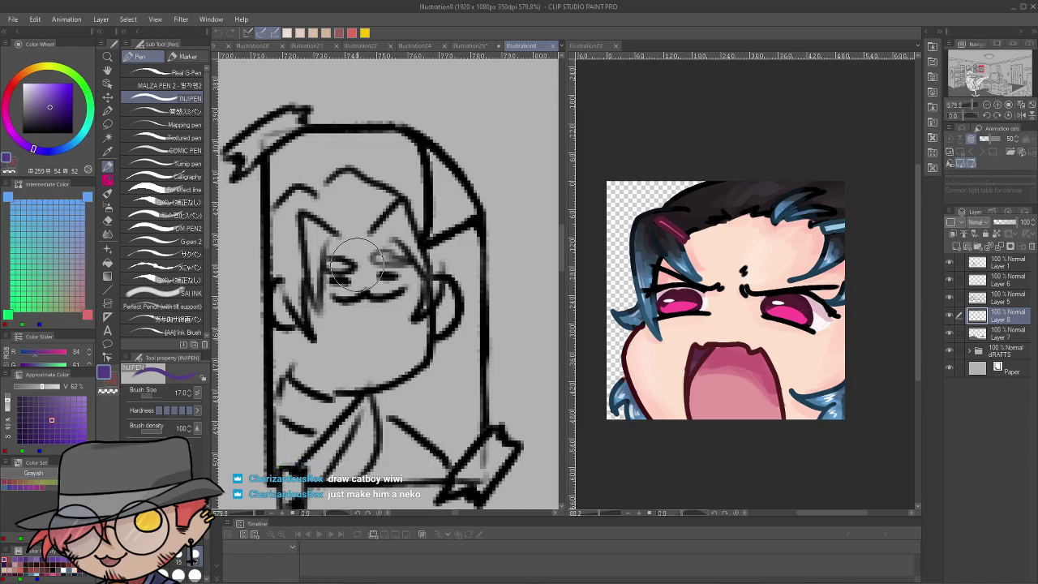
scroll(354, 264, down, 6)
scroll(356, 258, down, 3)
scroll(359, 255, up, 8)
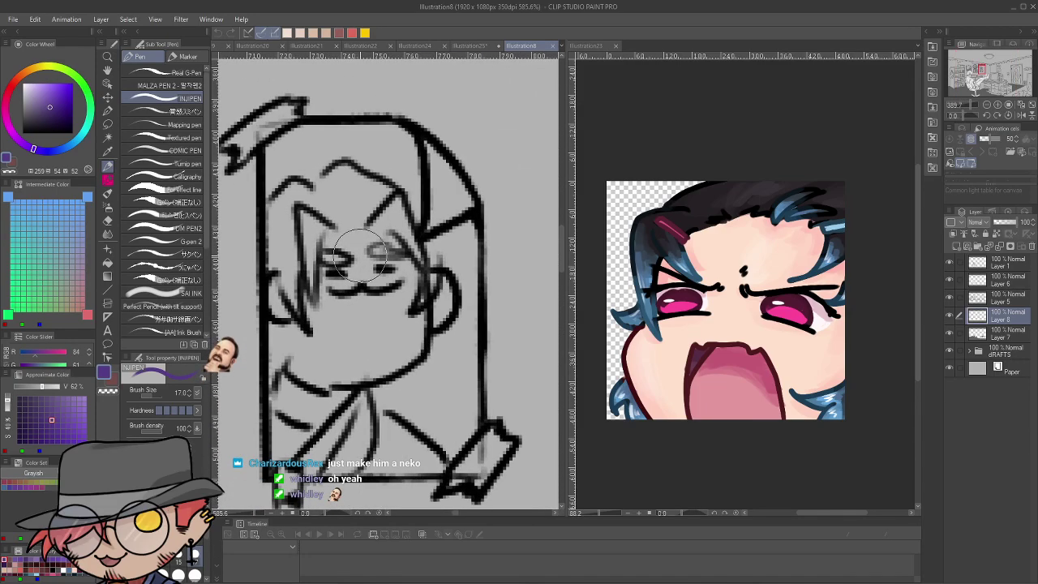
Return to Illustration25 and sketch a long curved purple line for the side of the character's body
click(467, 46)
mouse_move(357, 162)
mouse_down()
mouse_move(324, 216)
mouse_move(331, 364)
mouse_up()
key(ctrl+z)
drag(370, 181, 350, 388)
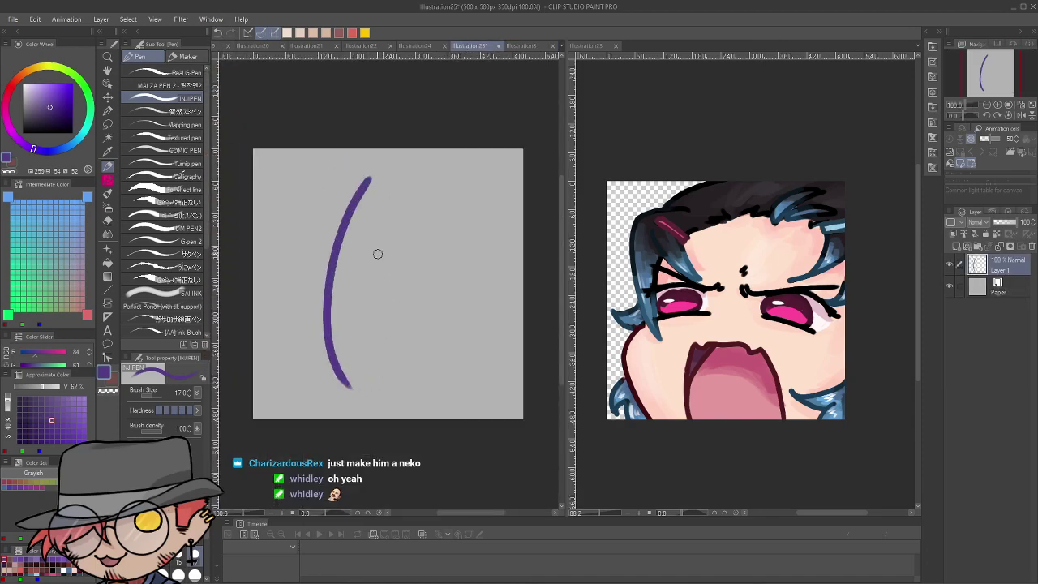
mouse_move(375, 241)
mouse_down()
mouse_move(415, 233)
mouse_move(400, 240)
mouse_up()
key(ctrl+z)
key(ctrl+z)
key(ctrl+z)
click(519, 46)
click(472, 46)
key(ctrl+z)
key(ctrl+z)
key(ctrl+z)
key(ctrl+z)
Sketch the face in purple with oval eyes, filled cheek marks and a smiling cat mouth
drag(485, 248, 493, 244)
key(ctrl+z)
drag(489, 228, 480, 231)
drag(383, 258, 477, 240)
key(ctrl+z)
drag(381, 264, 488, 250)
mouse_move(447, 211)
mouse_down()
mouse_move(445, 221)
mouse_move(478, 219)
mouse_up()
drag(391, 224, 420, 222)
Sketch two pointed ears at the top of the canvas and spiky hair strands along the left side of the face
mouse_move(454, 185)
mouse_down()
mouse_move(466, 164)
mouse_move(521, 252)
mouse_move(486, 149)
mouse_move(523, 212)
mouse_move(523, 235)
mouse_up()
key(ctrl+z)
drag(415, 183, 365, 149)
drag(365, 149, 349, 289)
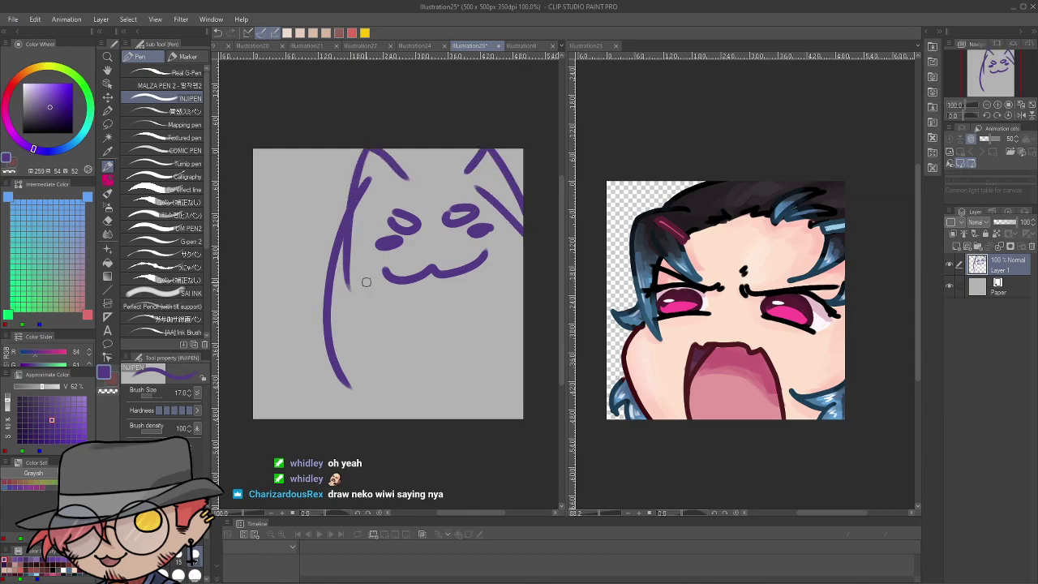
drag(389, 193, 355, 289)
drag(326, 195, 311, 216)
key(ctrl+z)
mouse_move(357, 159)
mouse_down()
mouse_move(316, 185)
mouse_move(318, 286)
mouse_up()
mouse_move(319, 286)
mouse_down()
mouse_move(325, 247)
mouse_move(329, 269)
mouse_up()
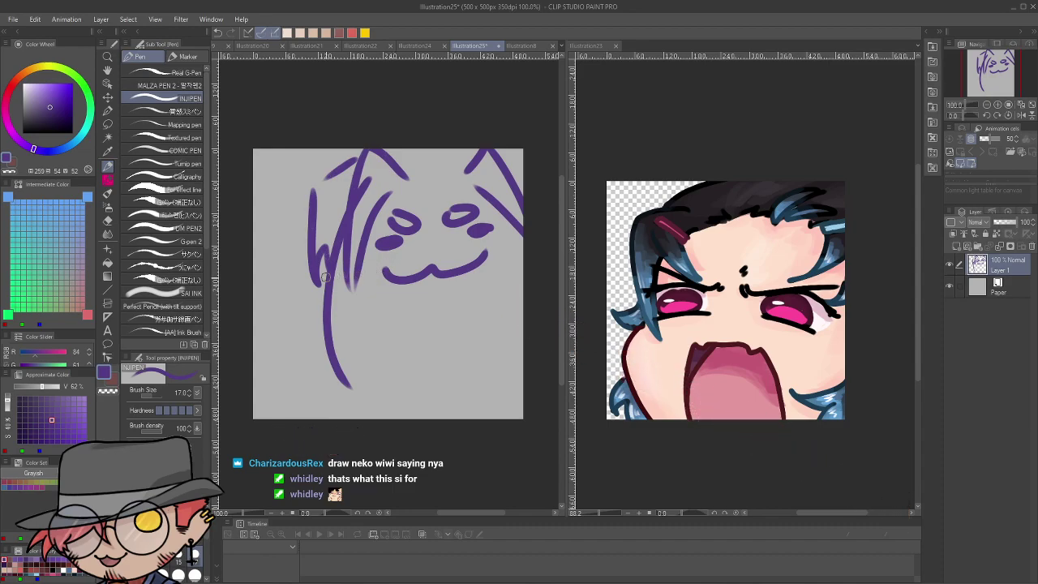
Transform the sketch to enlarge it and shift it left so the head fills more of the canvas
scroll(300, 283, down, 1)
key(ctrl+t)
mouse_move(394, 318)
mouse_down()
mouse_move(402, 384)
mouse_move(400, 370)
mouse_up()
drag(309, 265, 268, 217)
mouse_move(338, 272)
mouse_down()
mouse_move(352, 294)
mouse_move(341, 266)
mouse_up()
click(330, 436)
scroll(372, 388, up, 1)
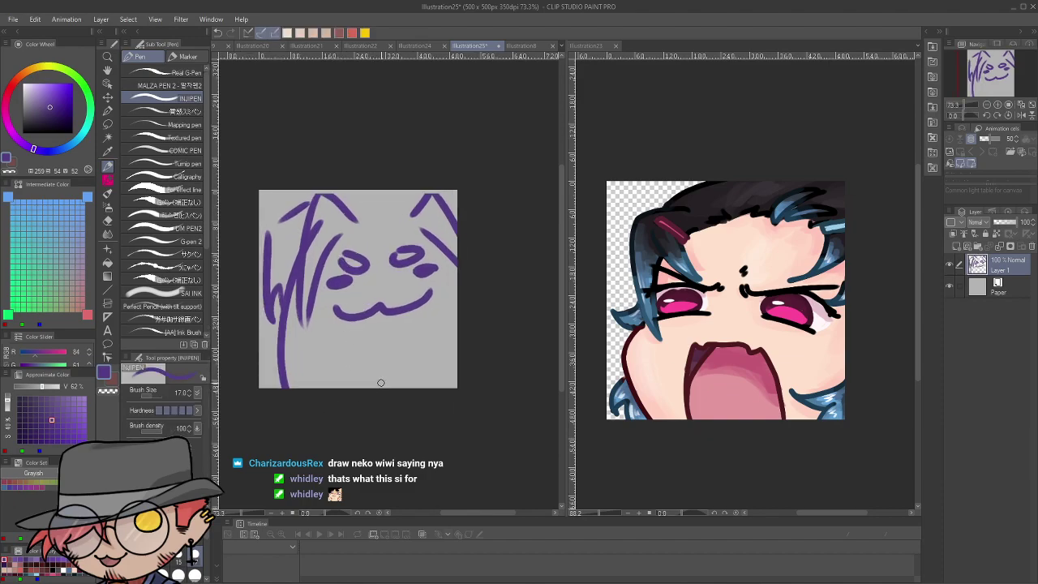
Sketch the V-shaped fringe between the two ears above the eyes
drag(370, 217, 374, 193)
key(ctrl+z)
mouse_move(359, 234)
mouse_down()
mouse_move(362, 224)
mouse_move(377, 243)
mouse_move(367, 237)
mouse_up()
key(ctrl+z)
key(ctrl+z)
key(ctrl+z)
mouse_move(373, 243)
mouse_down()
mouse_move(413, 213)
mouse_move(395, 232)
mouse_move(426, 221)
mouse_move(374, 232)
mouse_move(353, 193)
mouse_up()
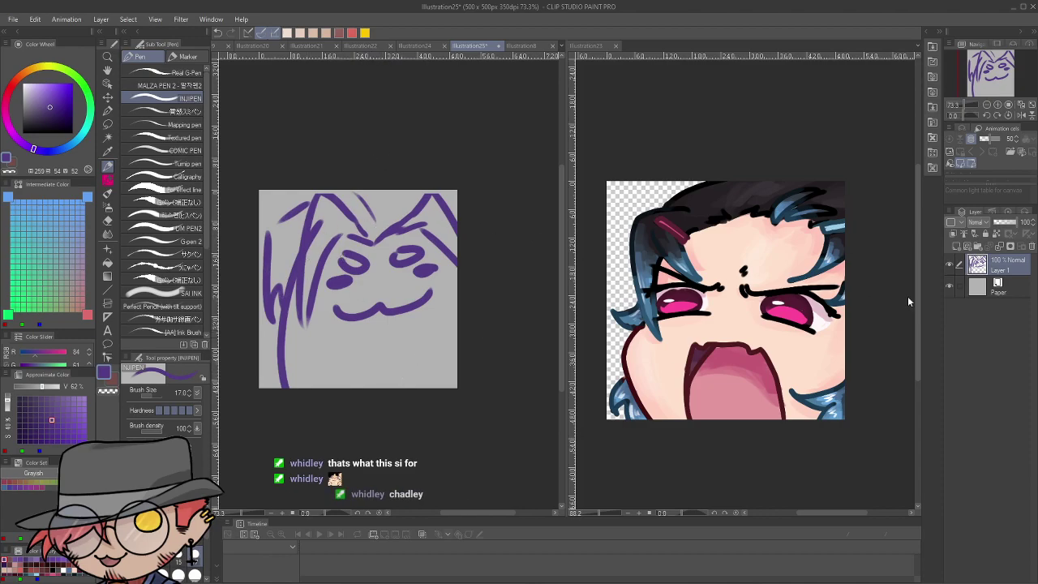
Fade the sketch layer to 37% opacity and set black as the drawing colour on a new layer above it
click(957, 245)
click(990, 288)
click(1003, 223)
click(1004, 266)
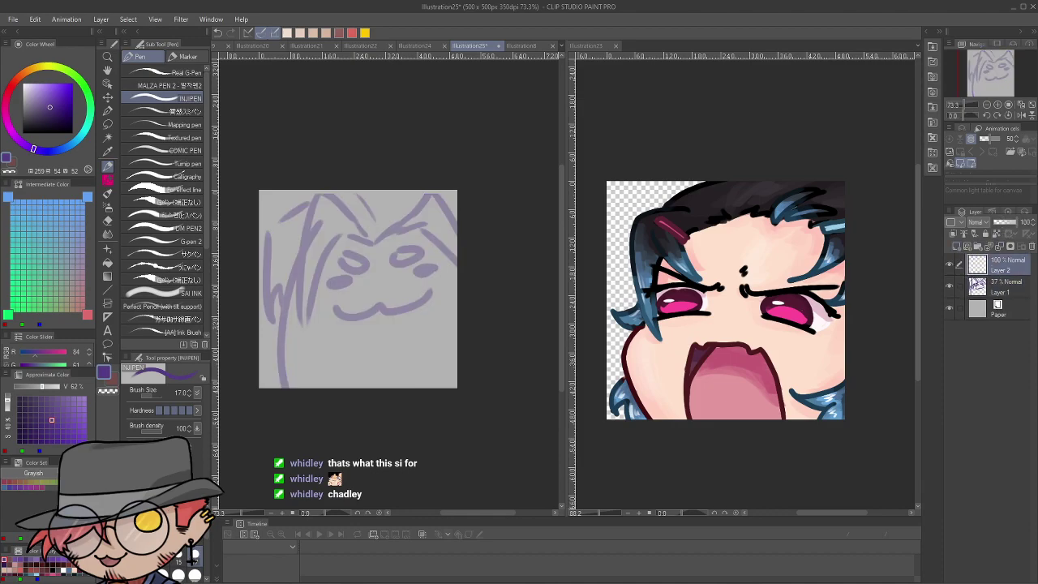
click(24, 132)
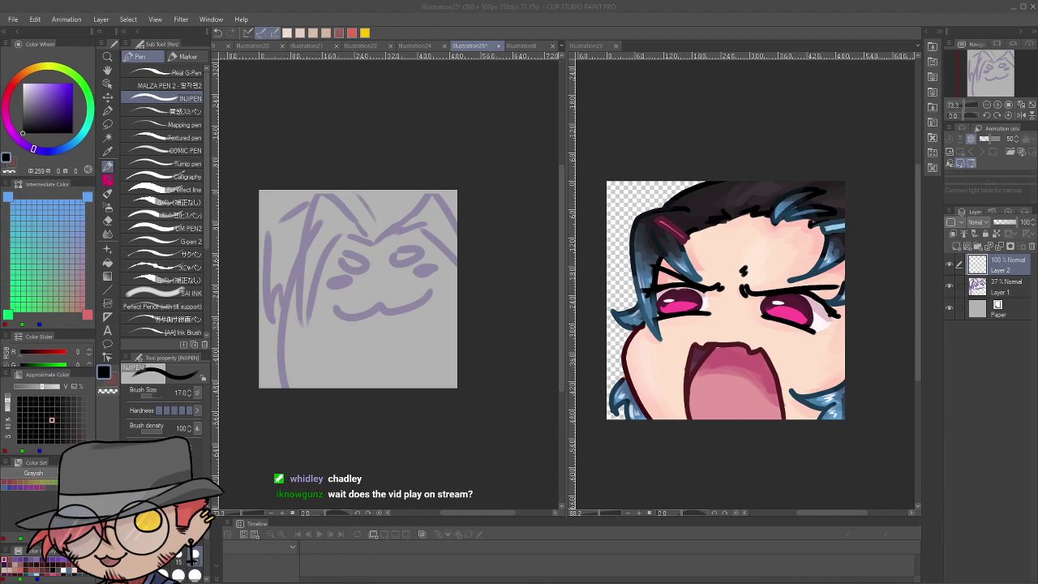
Ink the two oval eyes, the filled cheek marks and the cat mouth in black over the sketch
scroll(336, 378, up, 1)
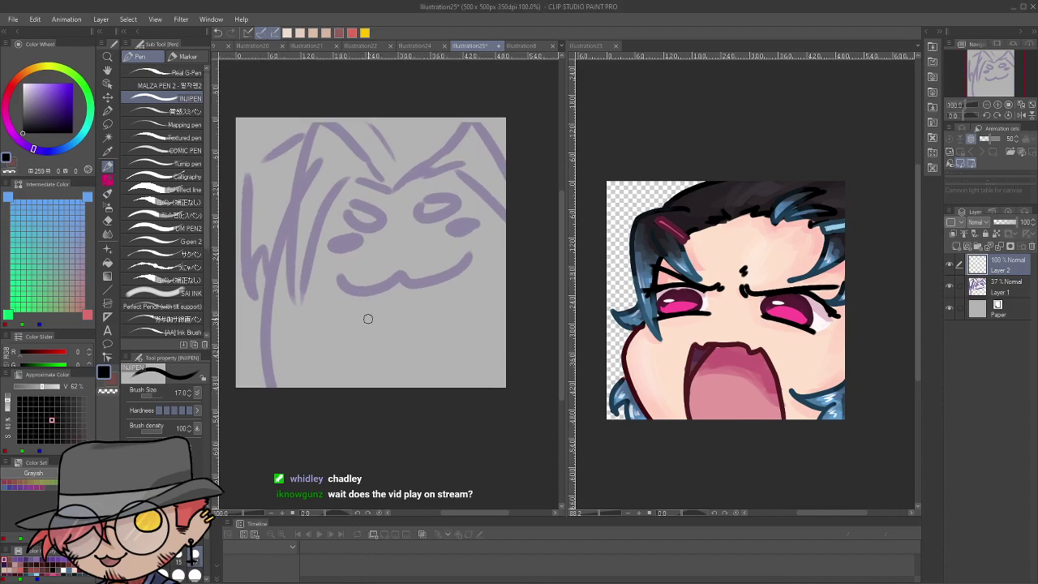
mouse_move(357, 201)
mouse_down()
mouse_move(348, 215)
mouse_move(359, 200)
mouse_up()
mouse_move(440, 208)
mouse_down()
mouse_move(417, 213)
mouse_move(446, 196)
mouse_up()
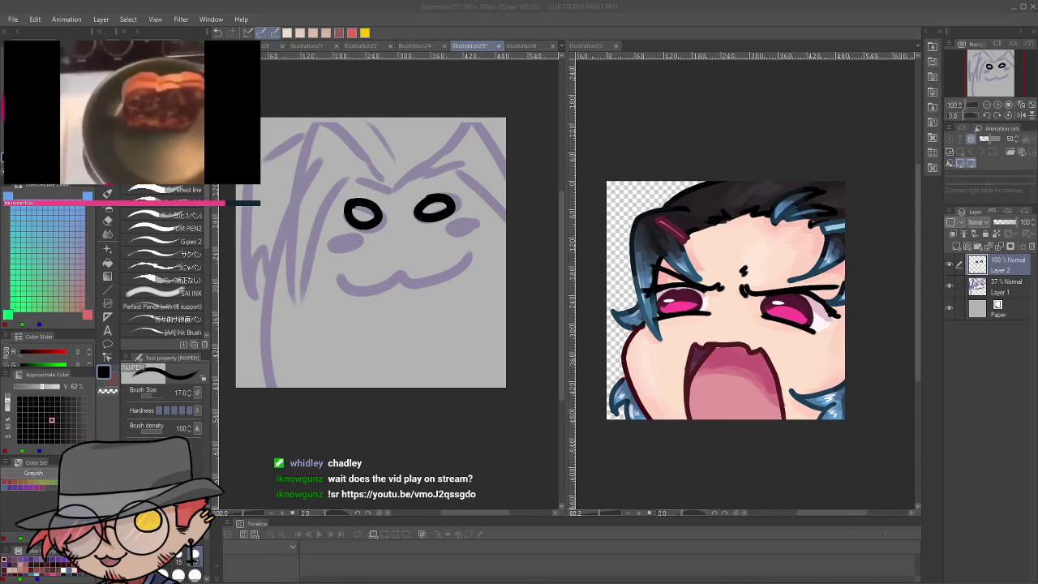
mouse_move(459, 232)
mouse_down()
mouse_move(470, 227)
mouse_move(458, 229)
mouse_up()
key(ctrl+z)
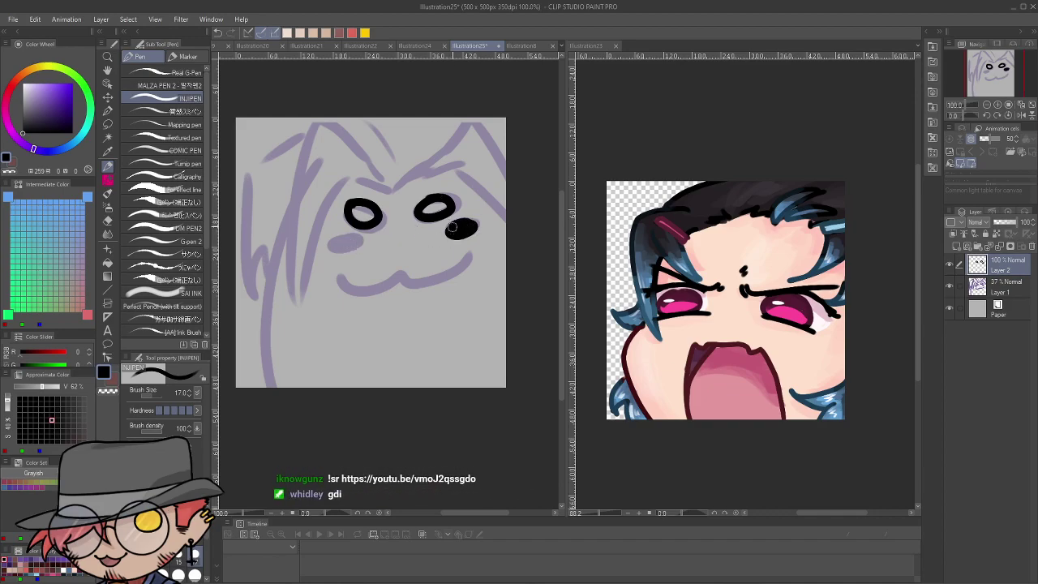
mouse_move(358, 236)
mouse_down()
mouse_move(340, 280)
mouse_move(379, 289)
mouse_move(396, 278)
mouse_move(427, 289)
mouse_move(467, 254)
mouse_up()
key(ctrl+z)
mouse_move(346, 274)
mouse_down()
mouse_move(428, 278)
mouse_move(469, 253)
mouse_up()
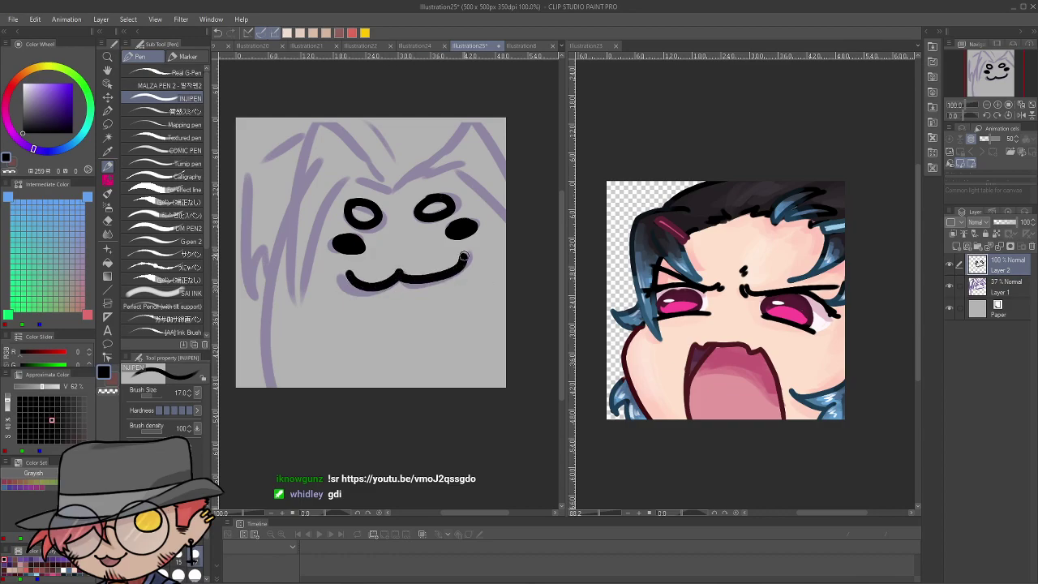
key(ctrl+z)
mouse_move(344, 275)
mouse_down()
mouse_move(412, 280)
mouse_move(467, 256)
mouse_up()
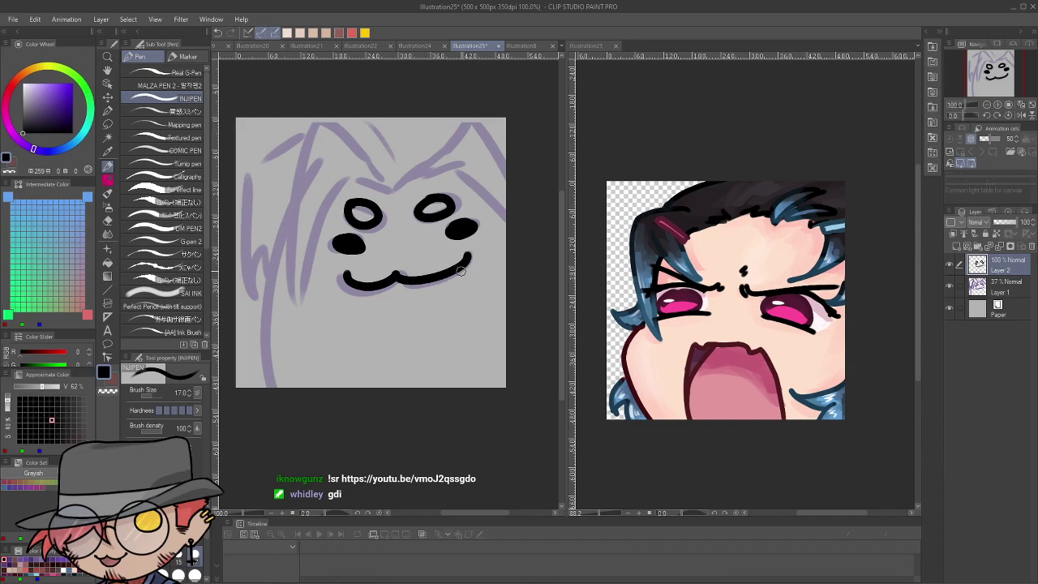
Ink the body's side line, the left ear and the long pointed hair lock beneath it in black
drag(284, 242, 274, 387)
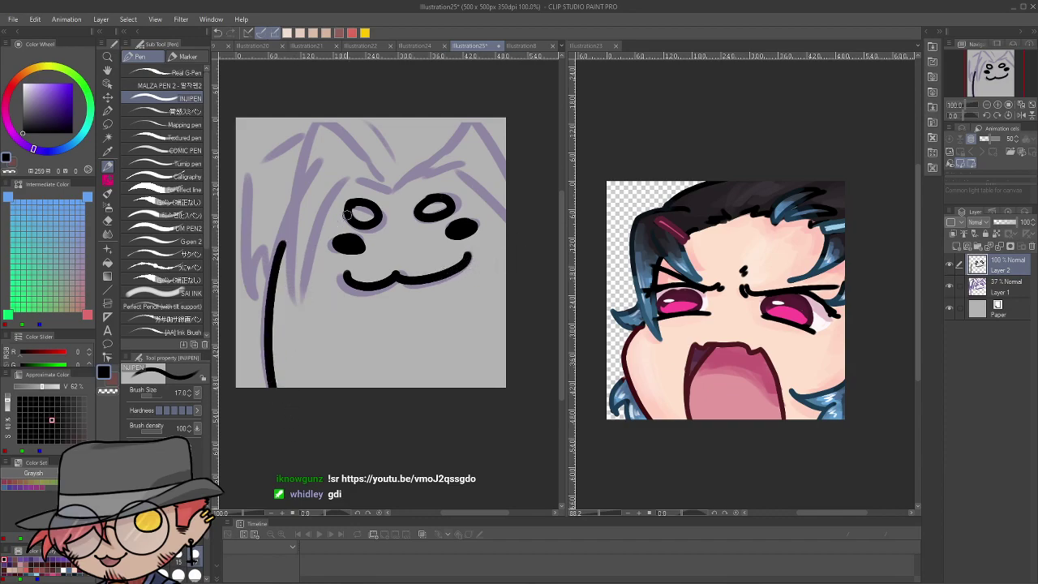
drag(380, 180, 310, 308)
drag(349, 177, 303, 302)
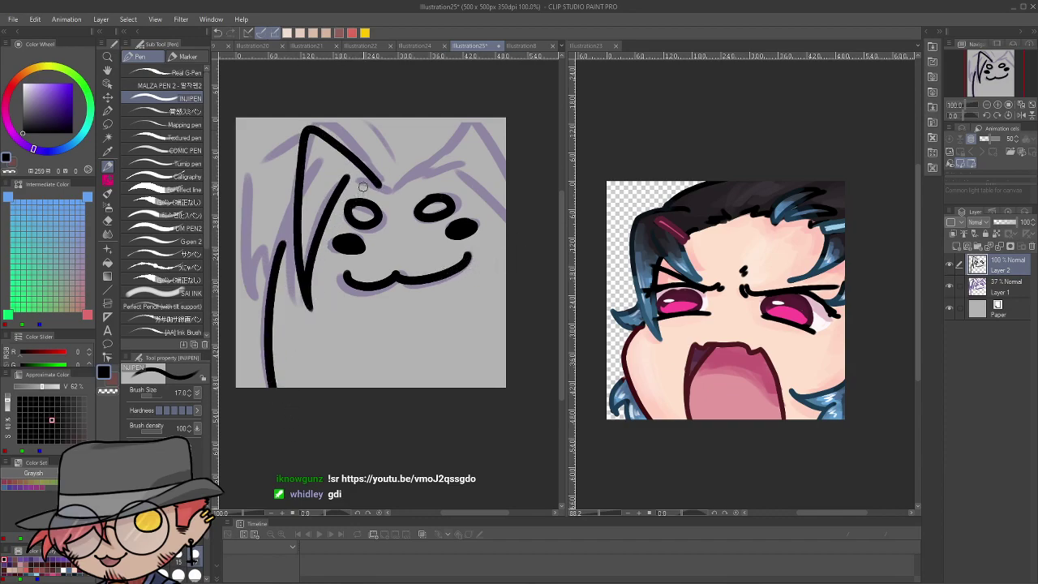
Ink the V-shaped fringe, the right ear and the hair line running off the canvas's right edge
drag(390, 192, 469, 126)
mouse_move(395, 190)
mouse_down()
mouse_move(457, 168)
mouse_move(509, 243)
mouse_up()
key(ctrl+z)
drag(453, 172, 509, 269)
drag(475, 126, 510, 243)
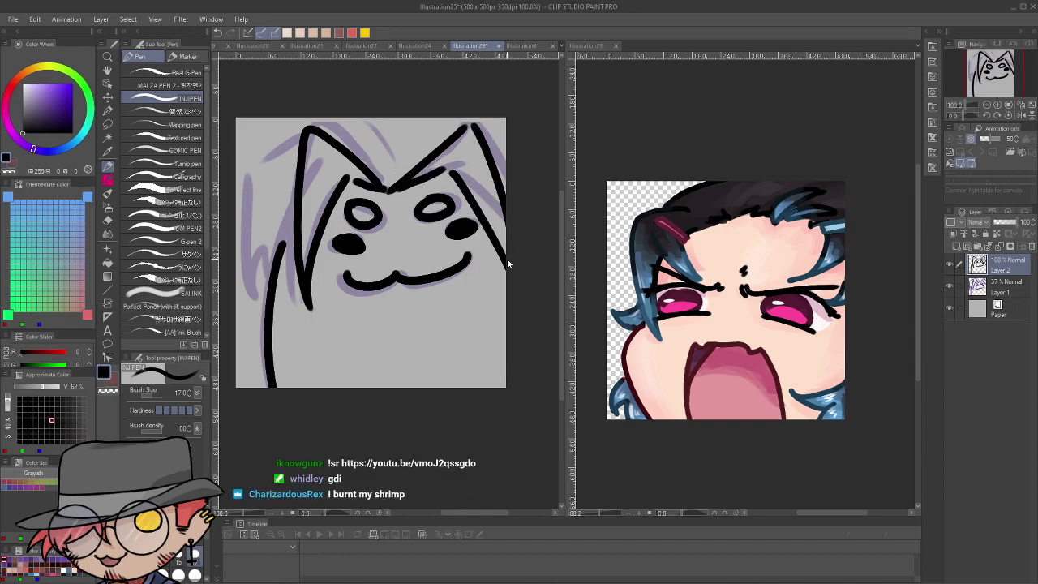
key(ctrl+z)
key(ctrl+z)
mouse_move(445, 169)
mouse_down()
mouse_move(465, 161)
mouse_move(511, 269)
mouse_up()
key(ctrl+z)
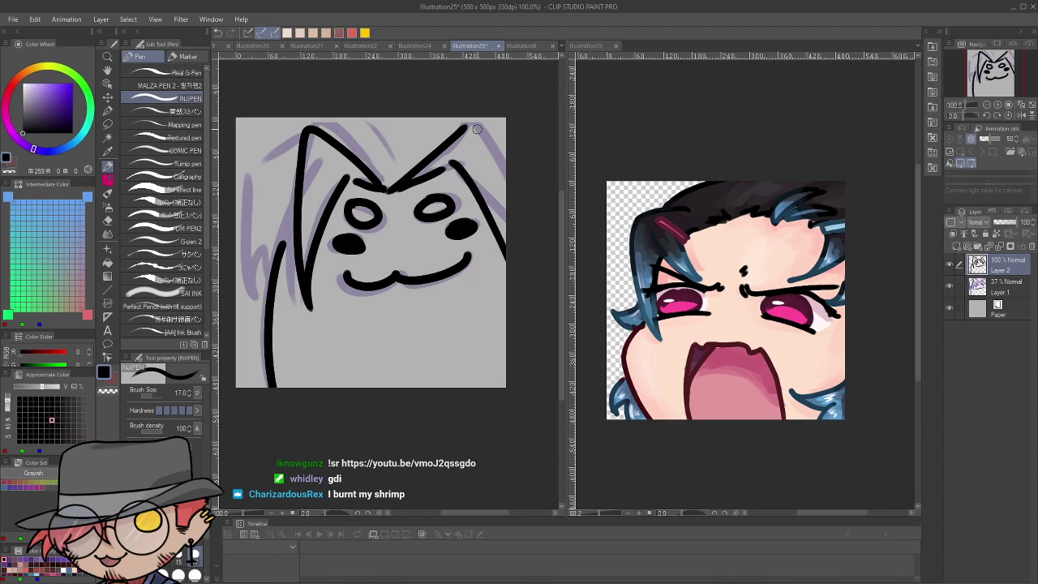
drag(473, 126, 506, 243)
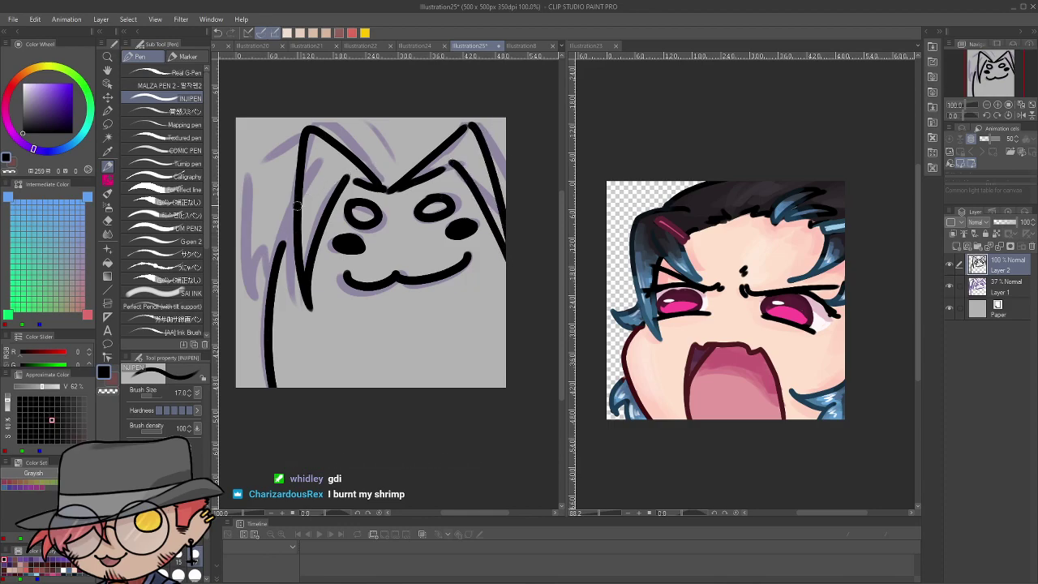
Close the gap above the body line and ink the jagged hair strands outside the left ear
drag(294, 227, 283, 247)
drag(381, 247, 434, 272)
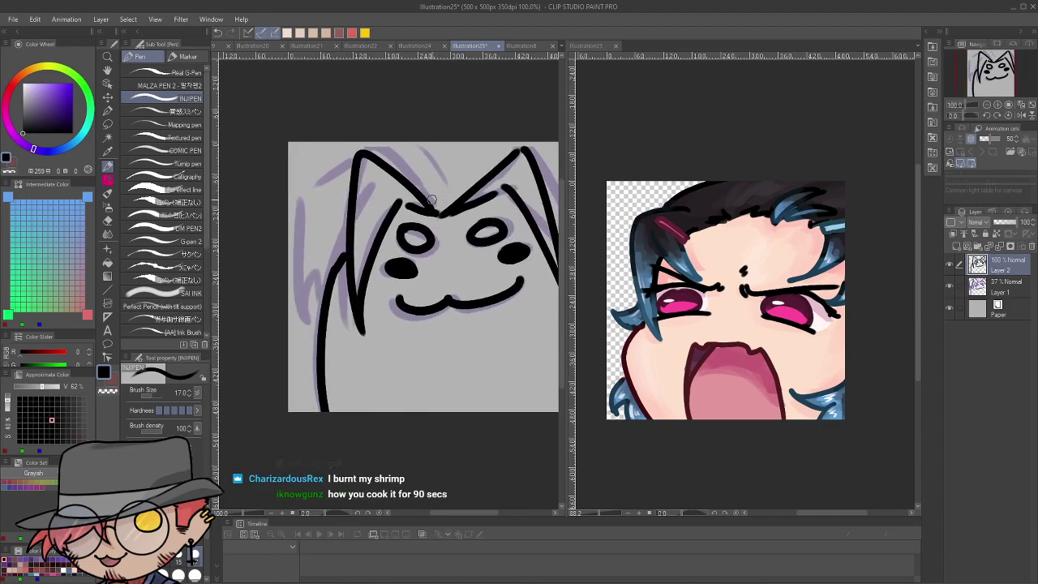
mouse_move(358, 152)
mouse_down()
mouse_move(309, 191)
mouse_move(299, 214)
mouse_move(310, 284)
mouse_up()
key(ctrl+z)
mouse_move(308, 185)
mouse_down()
mouse_move(299, 240)
mouse_move(303, 278)
mouse_move(319, 253)
mouse_up()
drag(327, 232, 323, 291)
key(ctrl+z)
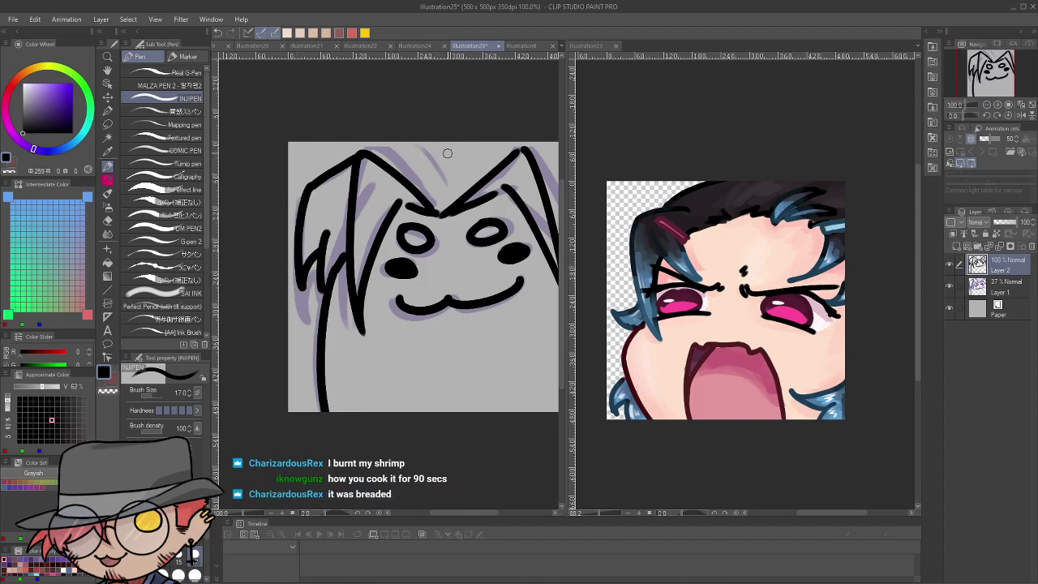
Ink the curve over the top of the head beside the left ear and hide the purple sketch layer
drag(447, 153, 353, 156)
key(ctrl+z)
drag(454, 149, 321, 173)
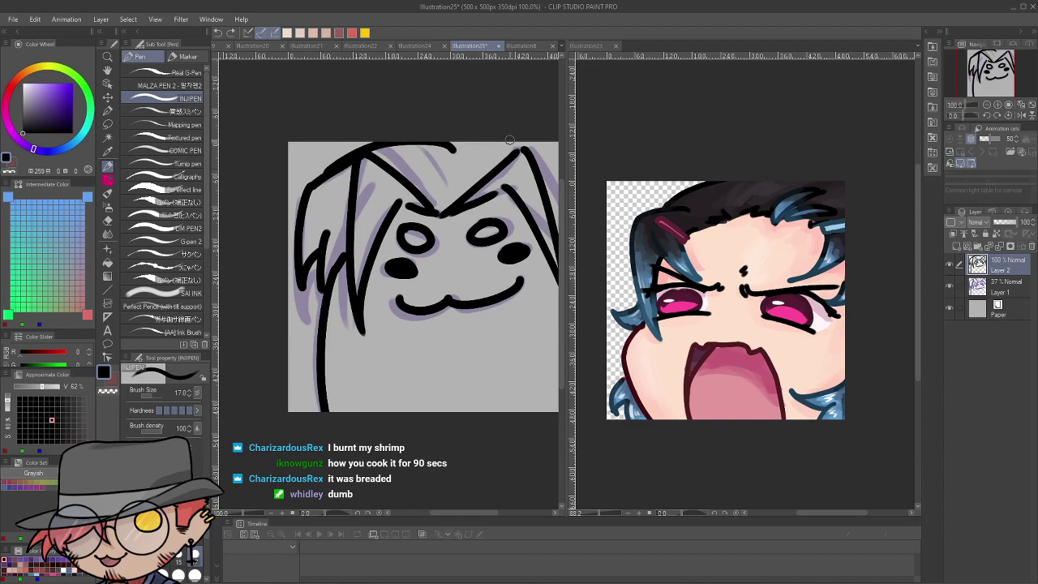
key(ctrl+z)
mouse_move(454, 146)
mouse_down()
mouse_move(427, 140)
mouse_move(336, 174)
mouse_move(429, 132)
mouse_move(327, 171)
mouse_up()
key(ctrl+z)
key(ctrl+z)
mouse_move(453, 143)
mouse_down()
mouse_move(374, 141)
mouse_move(344, 166)
mouse_up()
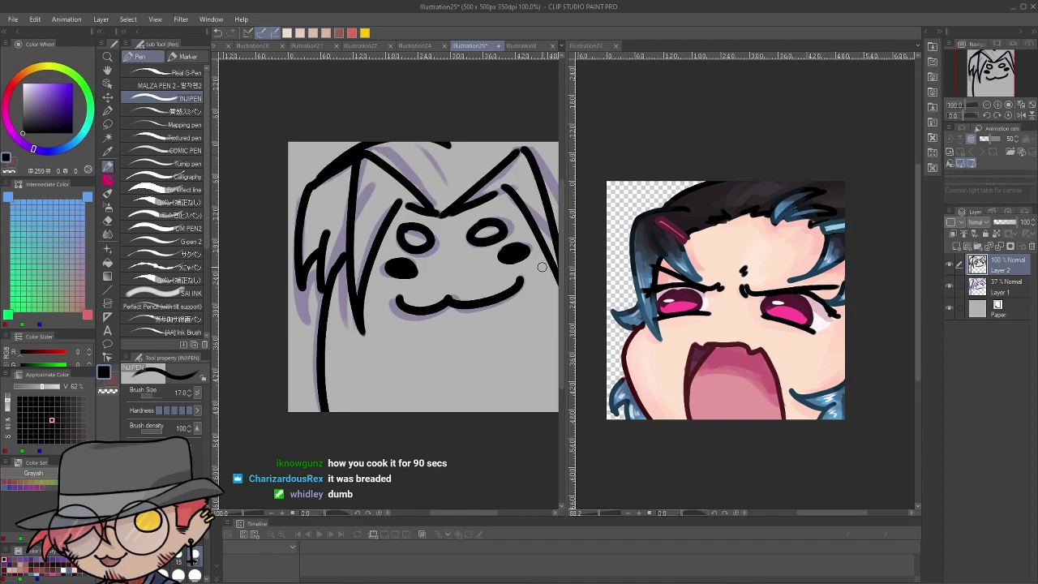
scroll(547, 266, down, 2)
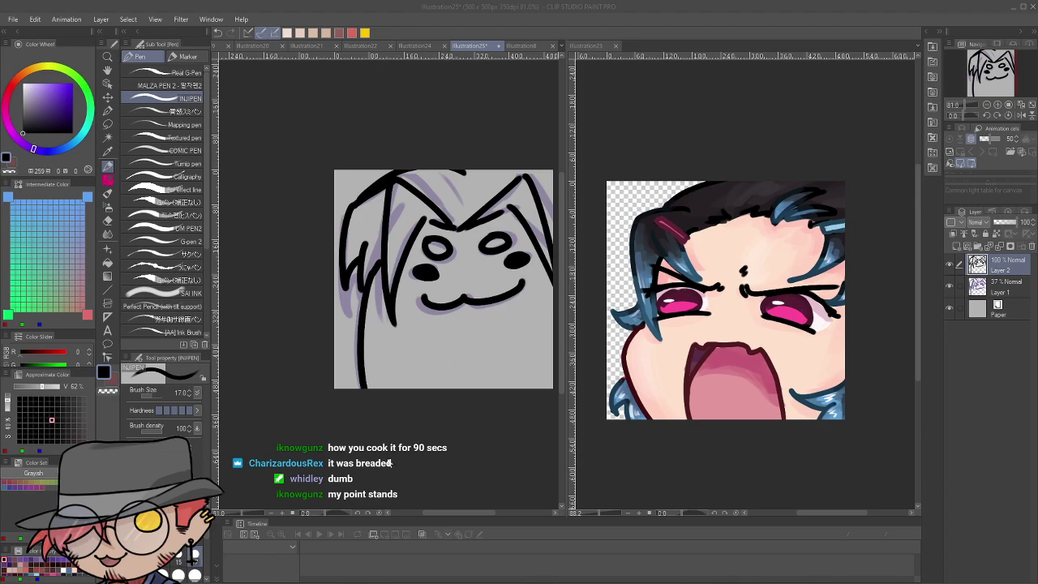
click(951, 288)
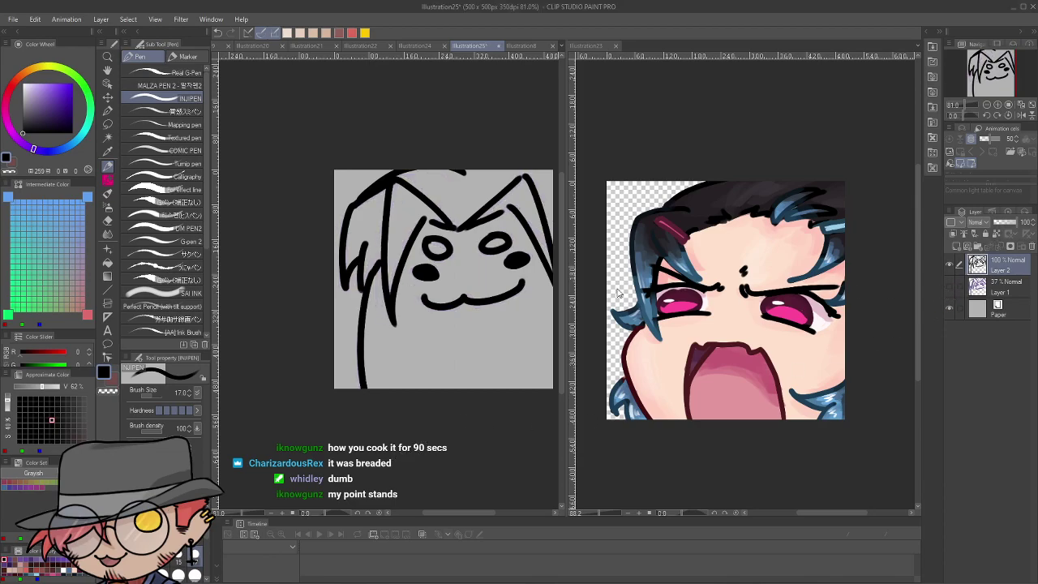
Add short hair strokes on both sides of the left ear's tip and save the illustration
scroll(467, 266, up, 2)
mouse_move(384, 152)
mouse_down()
mouse_move(516, 136)
mouse_move(322, 174)
mouse_up()
key(ctrl+z)
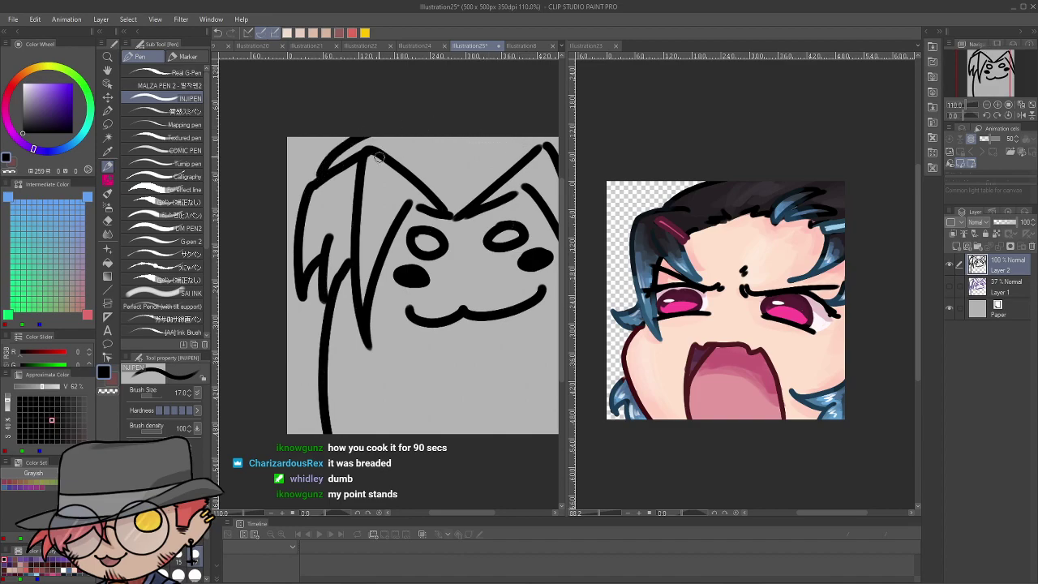
mouse_move(408, 151)
mouse_down()
mouse_move(443, 184)
mouse_move(418, 160)
mouse_move(430, 162)
mouse_up()
key(ctrl+z)
key(ctrl+s)
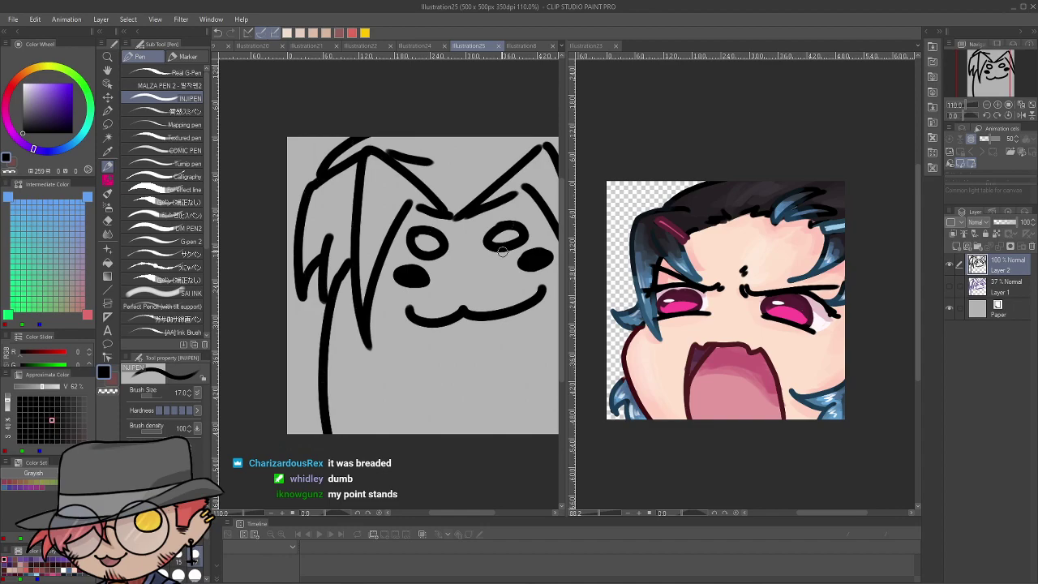
Draw a long, rounded open mouth hanging below the cat-shaped lip line
scroll(502, 252, down, 3)
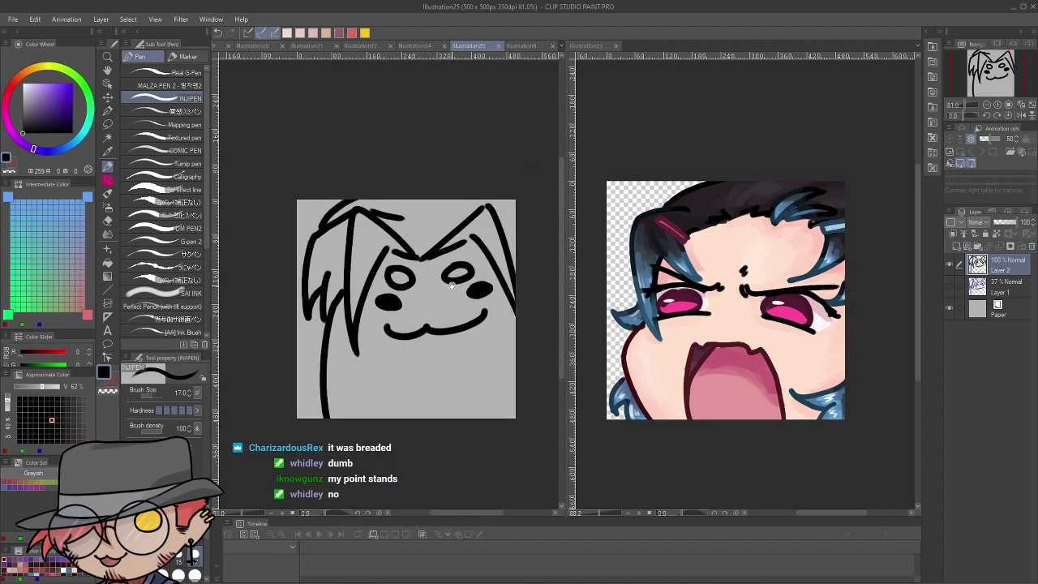
scroll(452, 286, up, 2)
scroll(410, 303, up, 1)
mouse_move(350, 270)
mouse_down()
mouse_move(377, 364)
mouse_move(441, 343)
mouse_move(455, 266)
mouse_up()
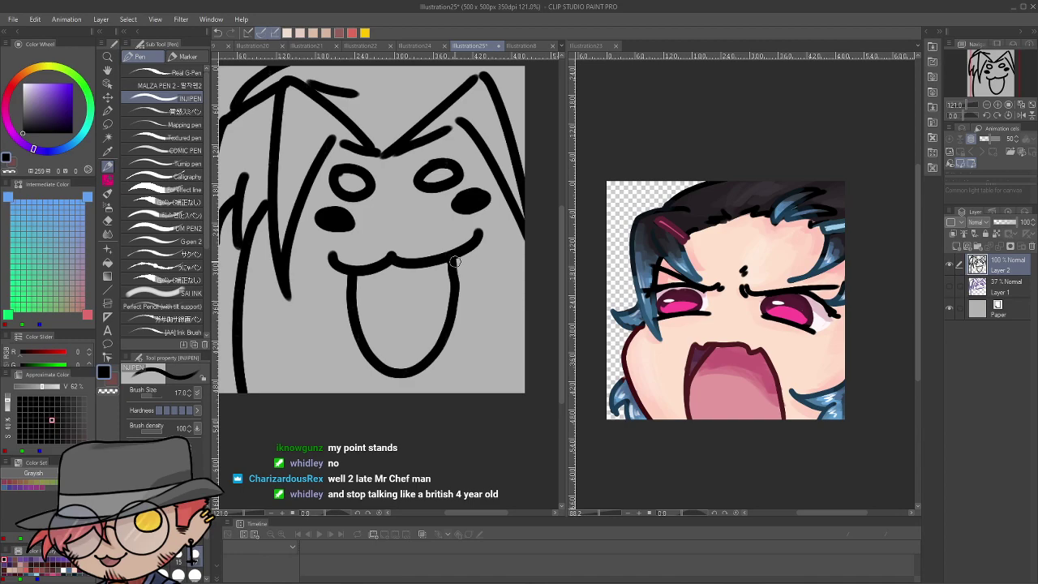
mouse_move(375, 393)
mouse_down()
mouse_move(411, 404)
mouse_move(383, 434)
mouse_move(388, 422)
mouse_up()
key(ctrl+z)
mouse_move(358, 302)
mouse_down()
mouse_move(378, 392)
mouse_move(440, 375)
mouse_move(451, 297)
mouse_up()
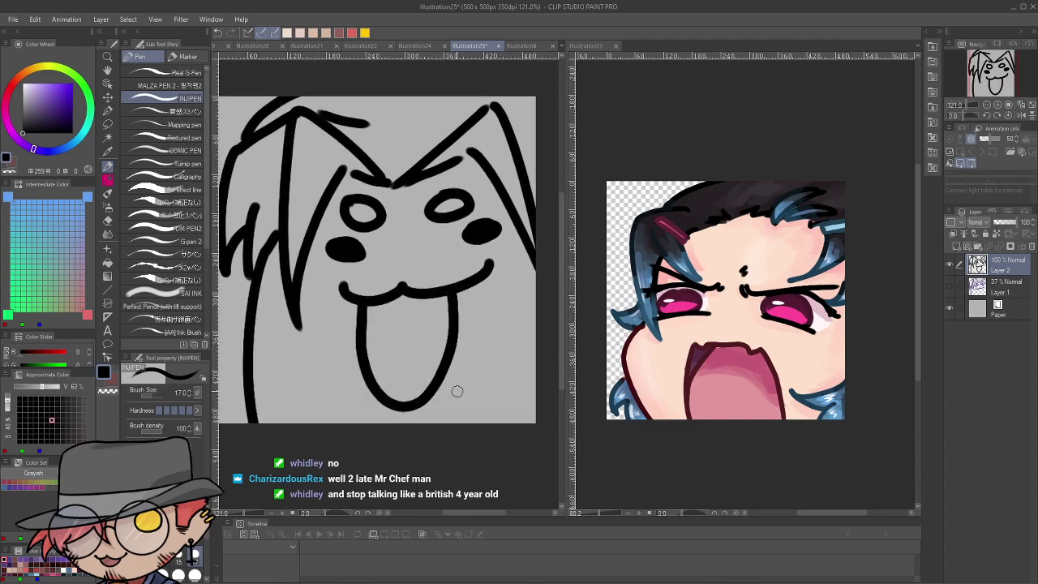
key(ctrl+z)
mouse_move(369, 306)
mouse_down()
mouse_move(396, 412)
mouse_move(456, 371)
mouse_move(469, 287)
mouse_up()
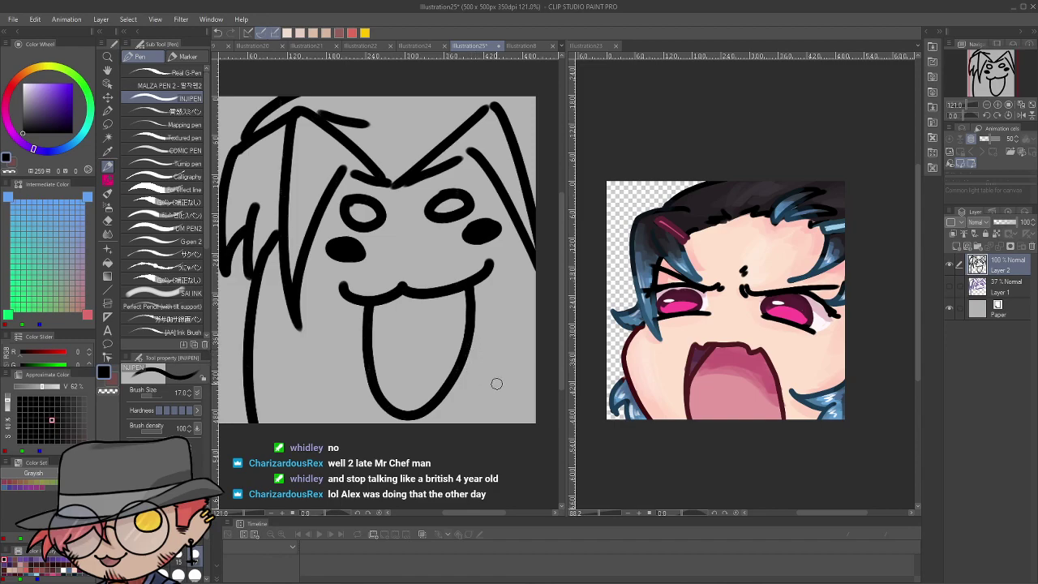
Draw a curved tongue line inside the open mouth along its left side
scroll(497, 384, down, 4)
drag(475, 384, 494, 361)
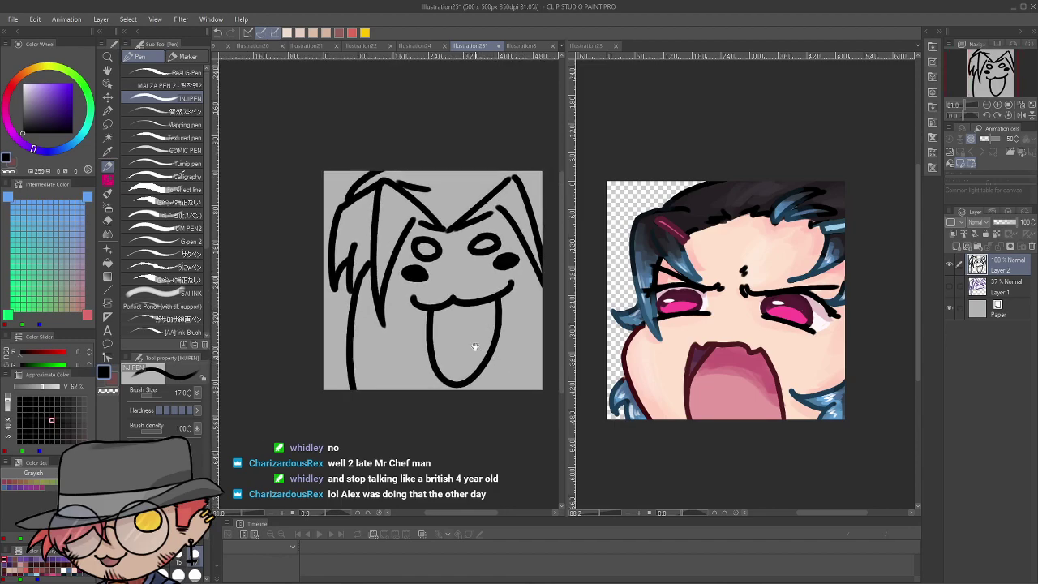
scroll(475, 346, up, 5)
scroll(474, 346, down, 3)
scroll(475, 346, up, 1)
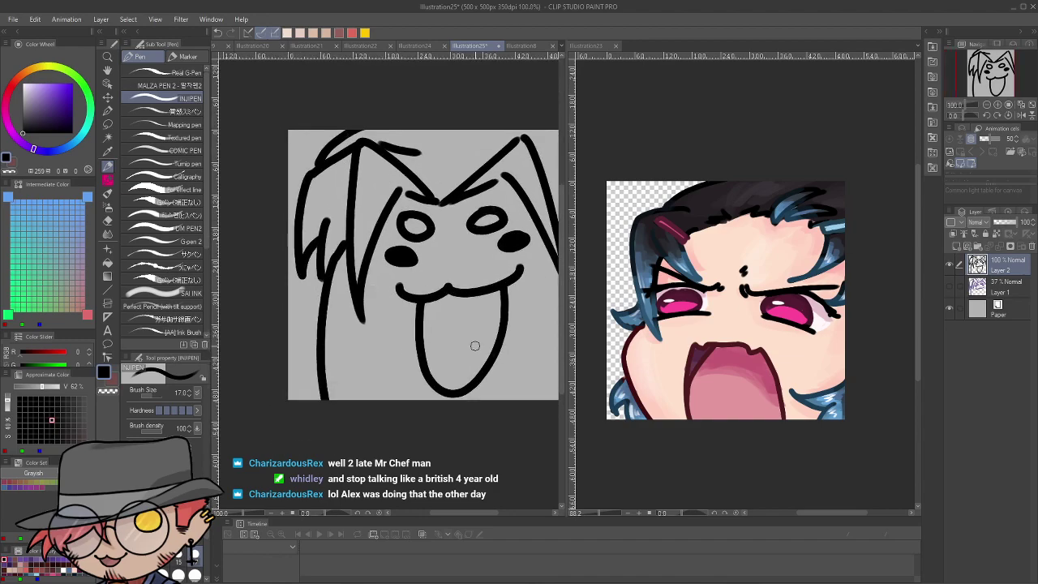
drag(459, 295, 422, 349)
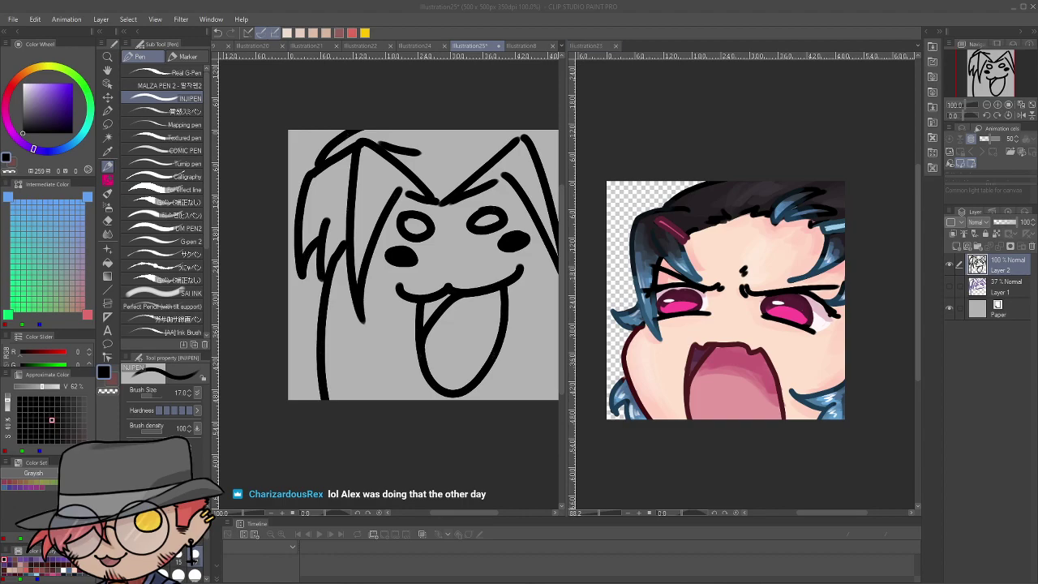
Pick a light skin tone for colouring and add a new layer between the line art and the hidden sketch
click(313, 32)
drag(415, 247, 413, 305)
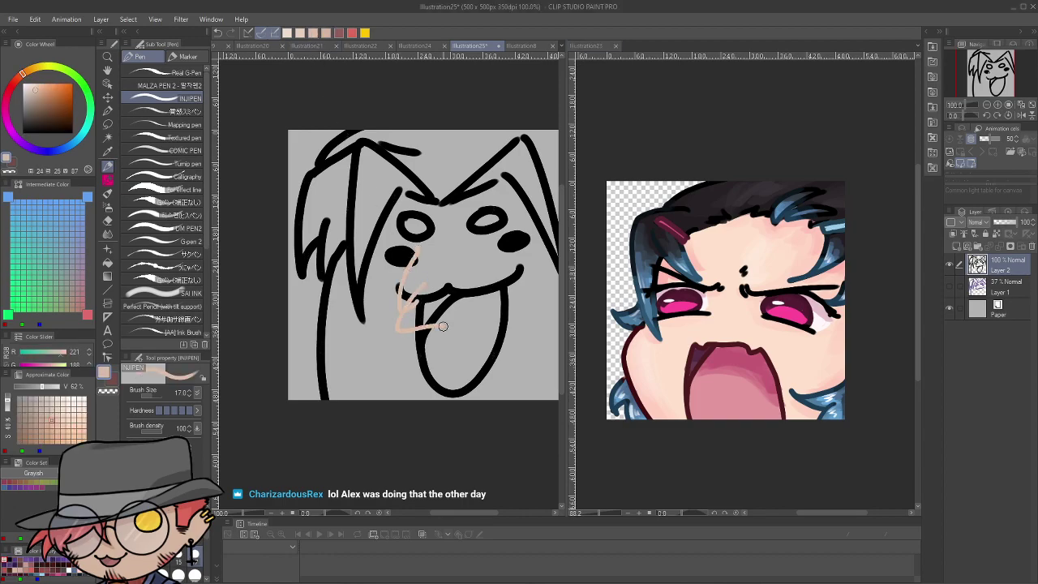
key(ctrl+z)
click(987, 284)
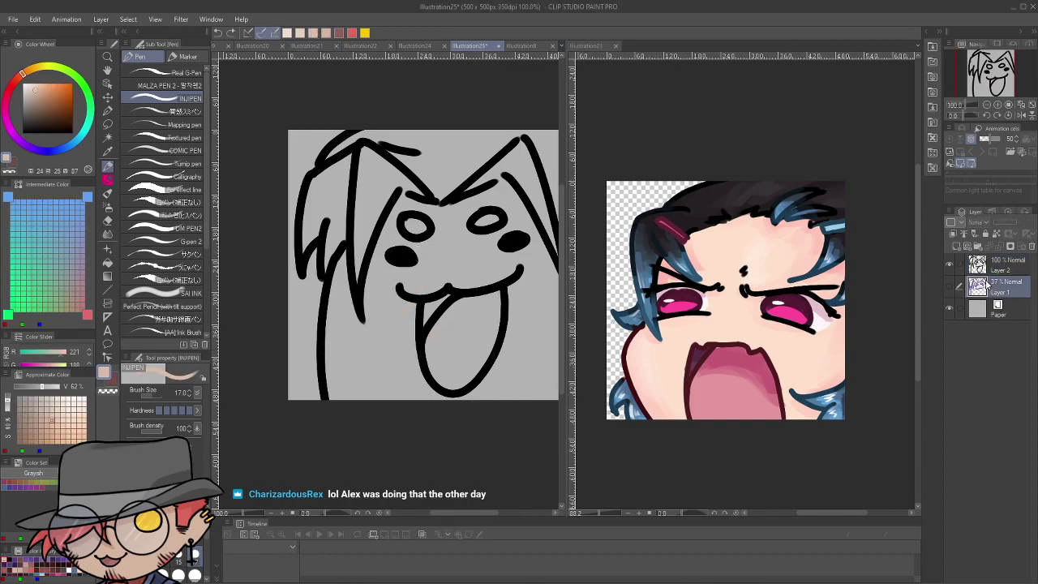
click(957, 247)
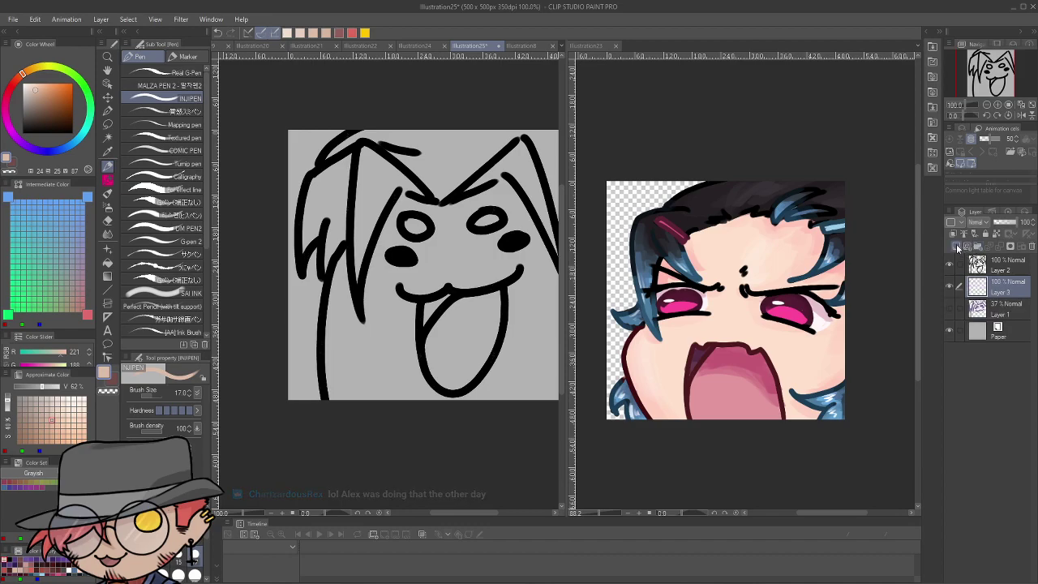
Outline the face area inside the line art in the light skin tone and fill it with the same colour
mouse_move(403, 205)
mouse_down()
mouse_move(365, 281)
mouse_move(359, 326)
mouse_move(346, 253)
mouse_move(329, 398)
mouse_up()
mouse_move(399, 199)
mouse_down()
mouse_move(438, 212)
mouse_move(501, 186)
mouse_move(527, 214)
mouse_up()
drag(509, 319, 443, 337)
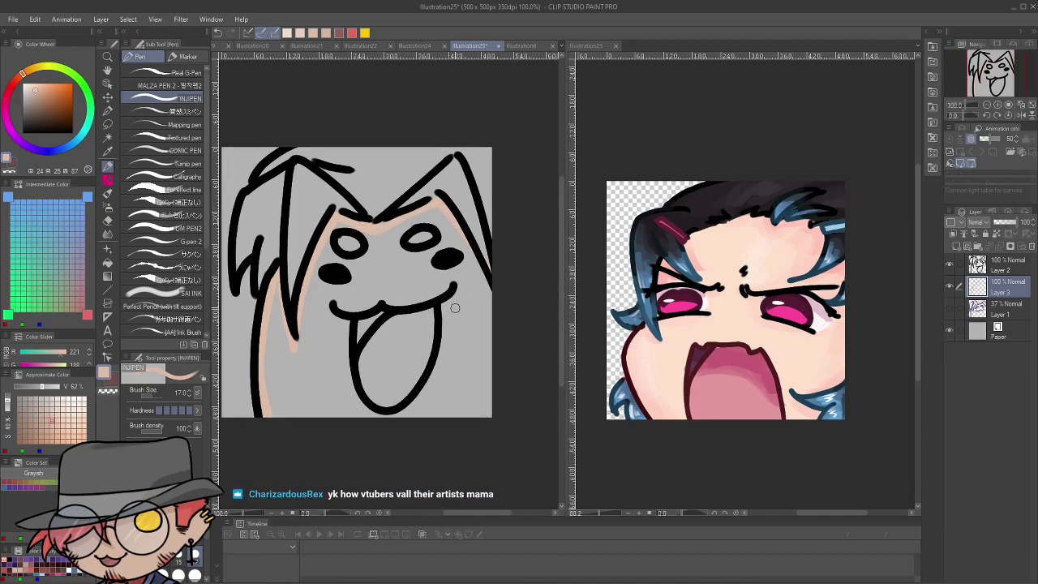
key(e)
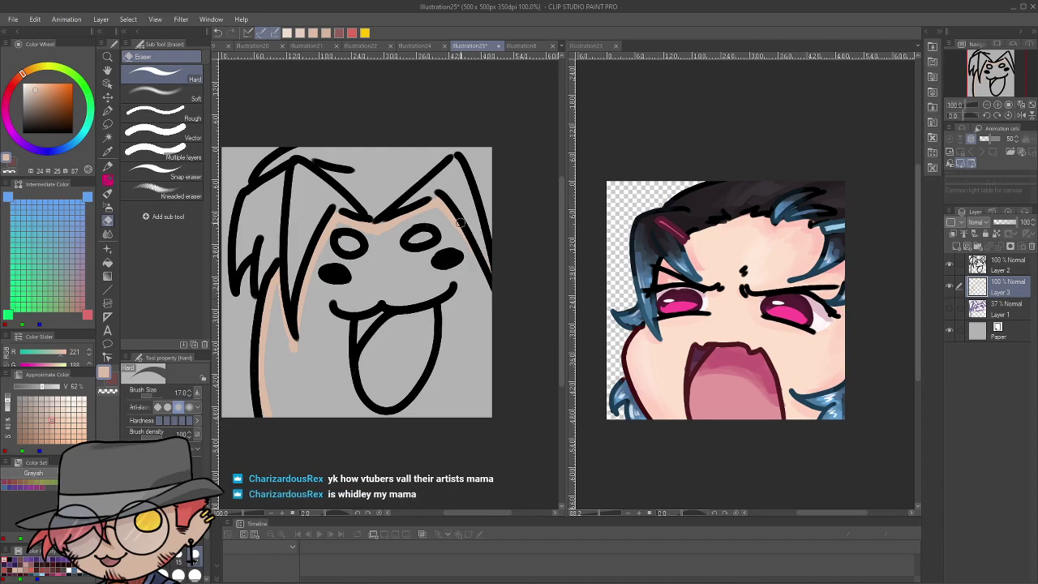
key(b)
key(b)
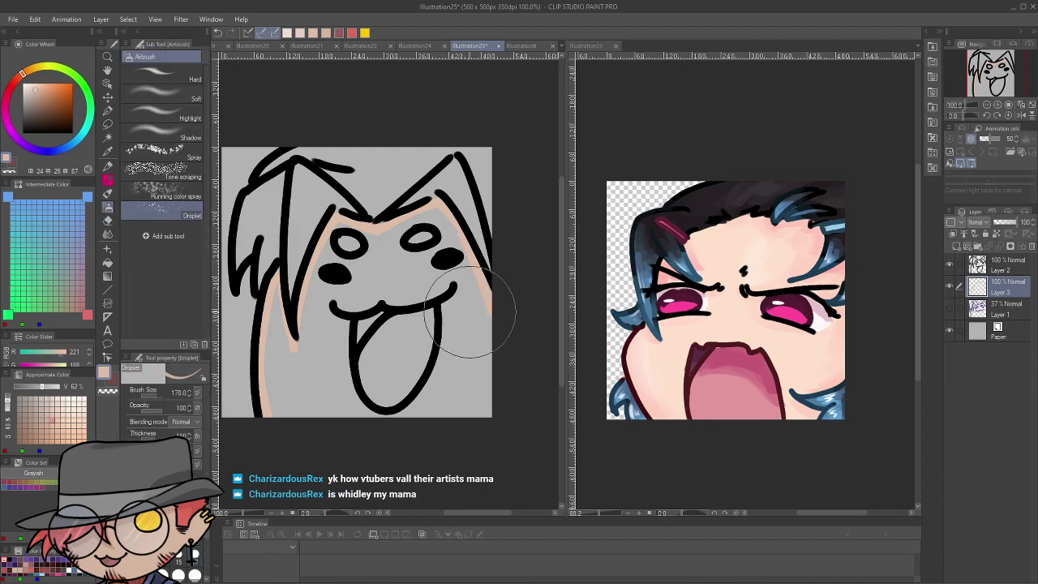
key(g)
key(g)
key(g)
click(487, 318)
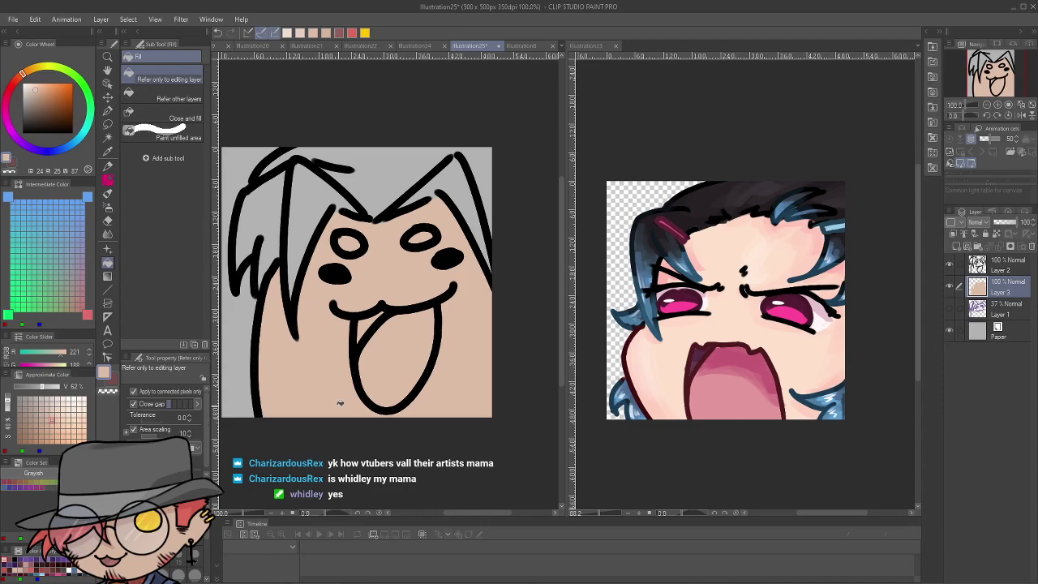
Pick a dark grey, trace the inner edges of the hair with it and fill the hair area
scroll(396, 375, down, 3)
drag(395, 422, 451, 395)
scroll(444, 403, up, 2)
drag(444, 402, 444, 408)
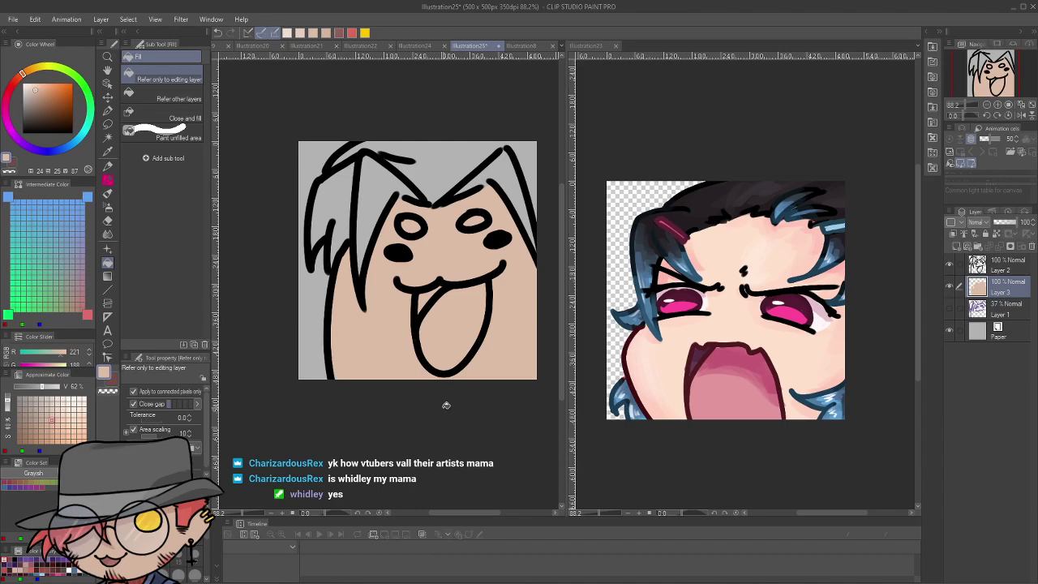
drag(489, 444, 467, 450)
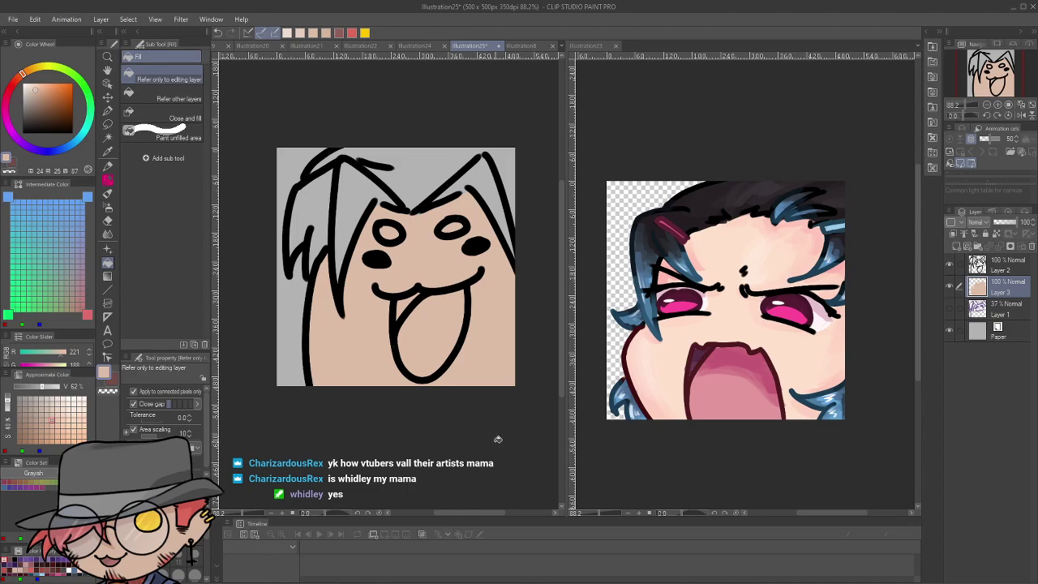
mouse_move(73, 126)
mouse_down()
mouse_move(11, 118)
mouse_move(35, 106)
mouse_up()
key(p)
mouse_move(393, 206)
mouse_down()
mouse_move(367, 202)
mouse_move(342, 287)
mouse_move(345, 258)
mouse_move(308, 277)
mouse_move(306, 258)
mouse_move(289, 259)
mouse_move(312, 179)
mouse_move(348, 151)
mouse_up()
key(ctrl+z)
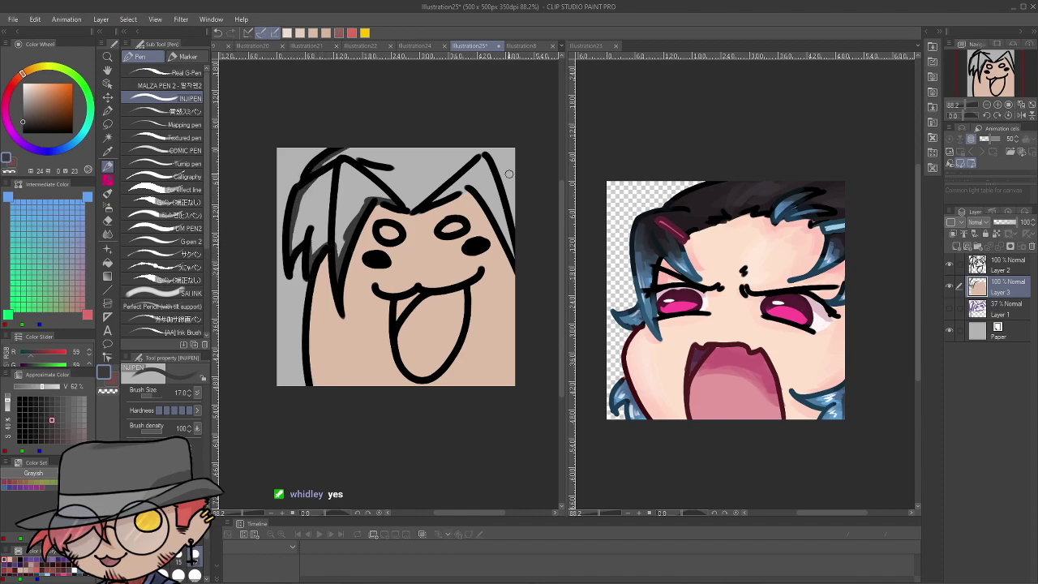
mouse_move(412, 212)
mouse_down()
mouse_move(469, 186)
mouse_move(496, 213)
mouse_move(513, 258)
mouse_up()
key(g)
click(405, 158)
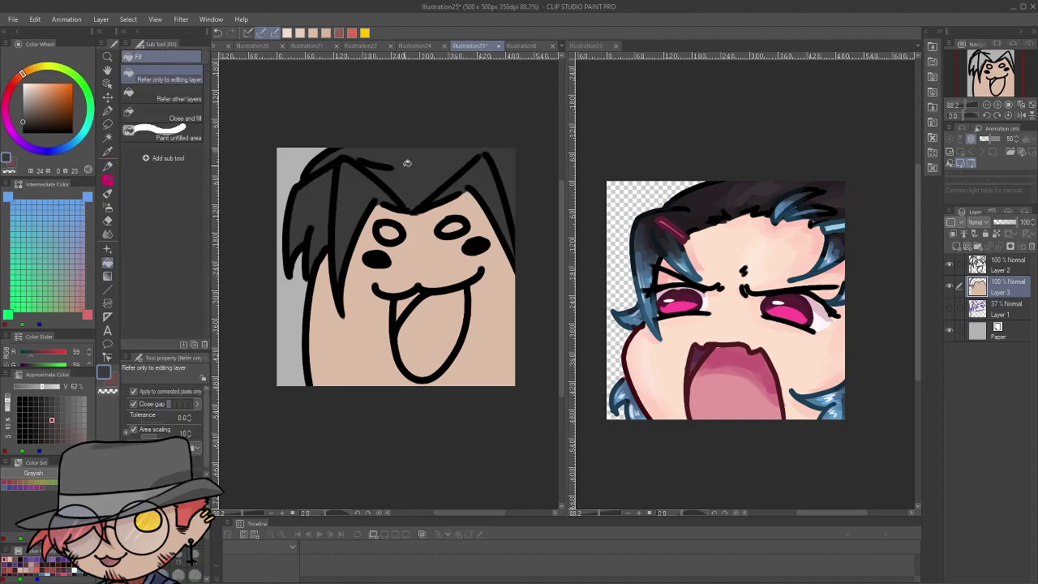
Paint the inside of both eye ovals dark grey with the pen
key(p)
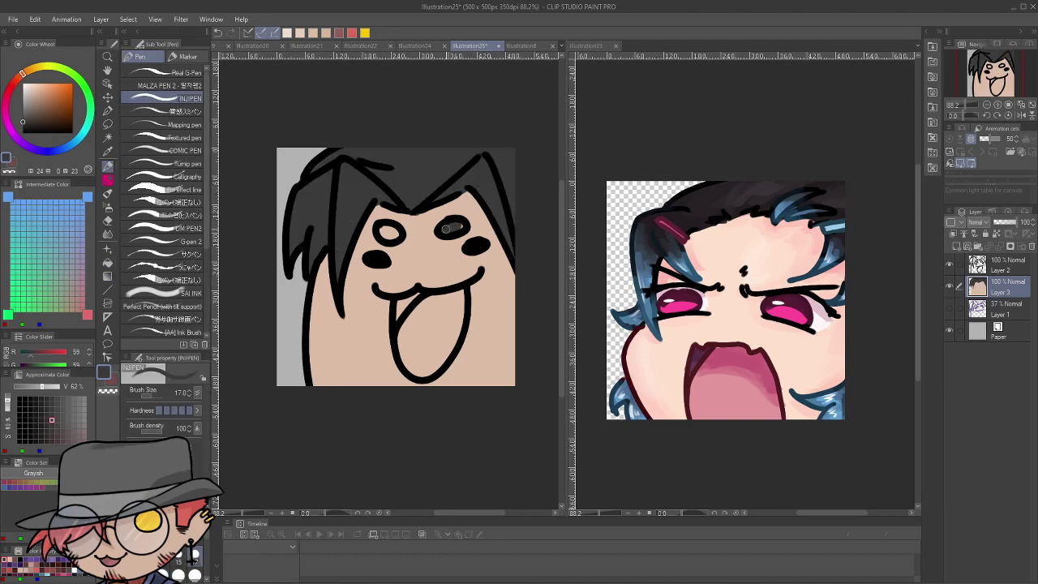
drag(389, 236, 395, 233)
scroll(428, 201, up, 1)
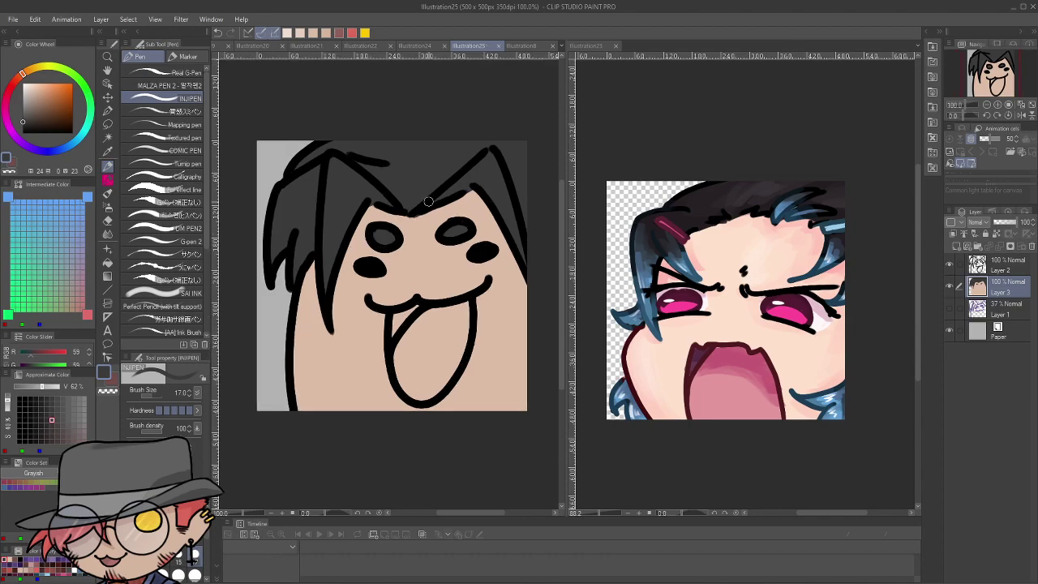
Pick a muted red, close off the top of the open mouth with it and fill the mouth and tongue
click(18, 77)
drag(40, 97, 39, 112)
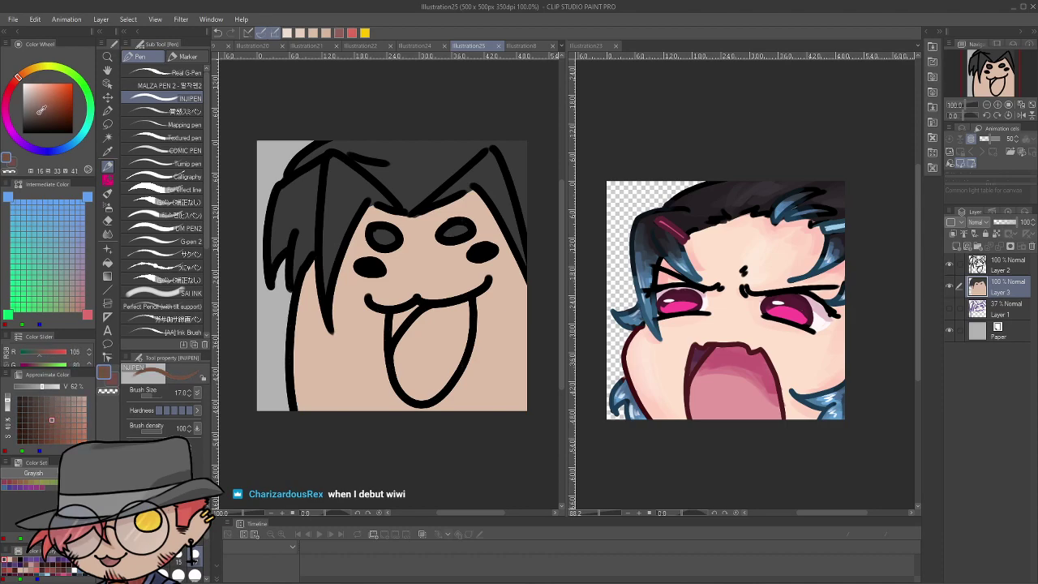
click(11, 86)
click(41, 104)
mouse_move(397, 318)
mouse_down()
mouse_move(420, 306)
mouse_move(399, 314)
mouse_move(392, 335)
mouse_move(406, 396)
mouse_move(438, 394)
mouse_move(465, 341)
mouse_move(419, 310)
mouse_up()
key(g)
click(445, 327)
Paint the gap between the tongue and the mouth's left edge dark red and save the illustration
click(48, 108)
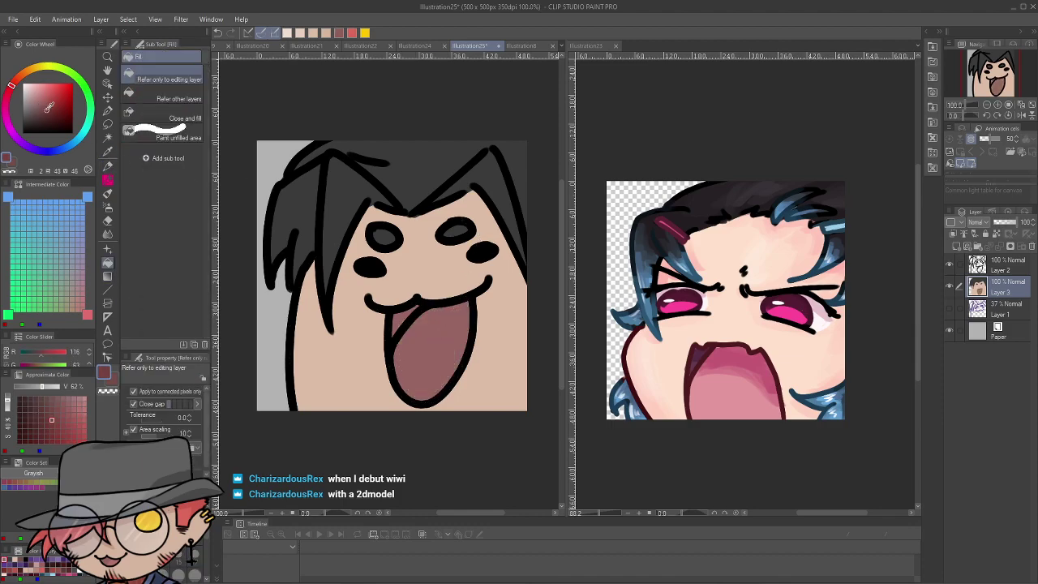
key(p)
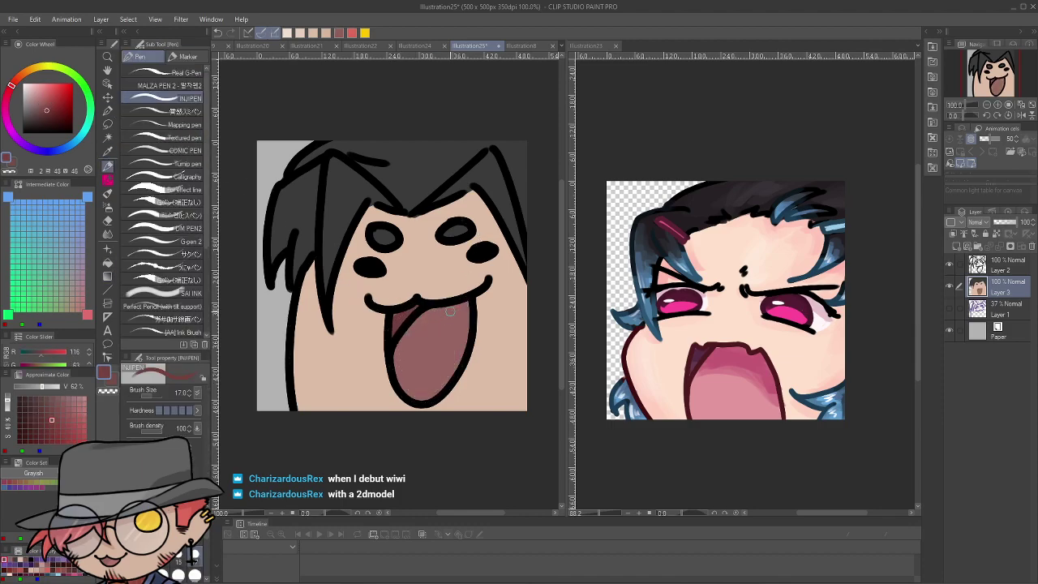
click(51, 120)
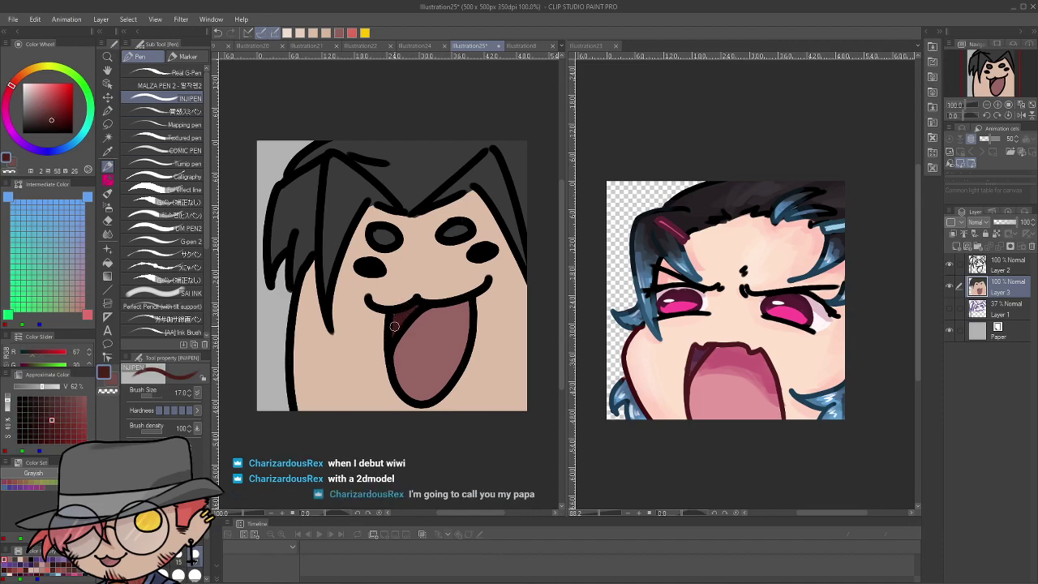
key(ctrl+s)
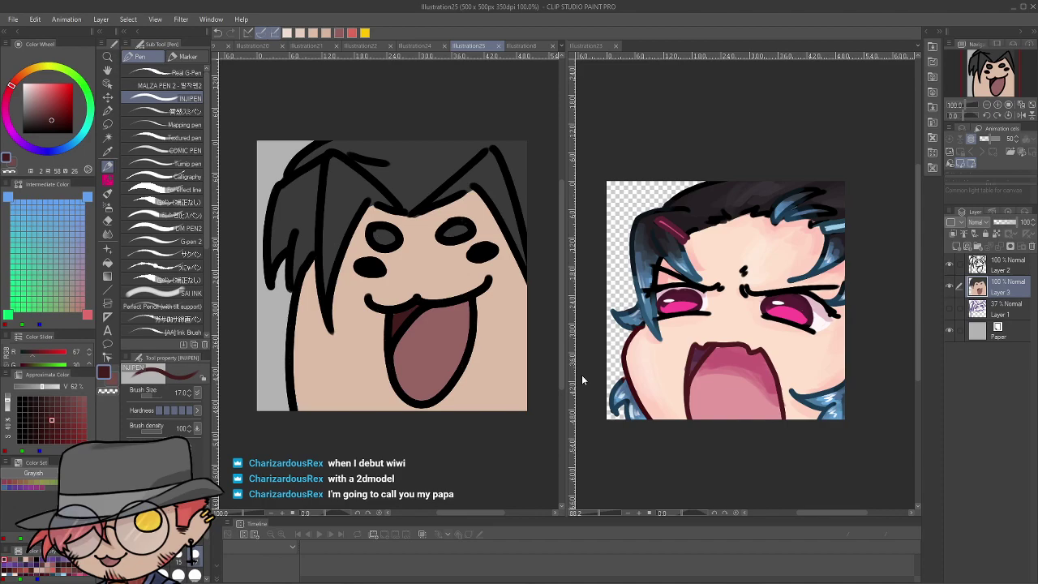
key(g)
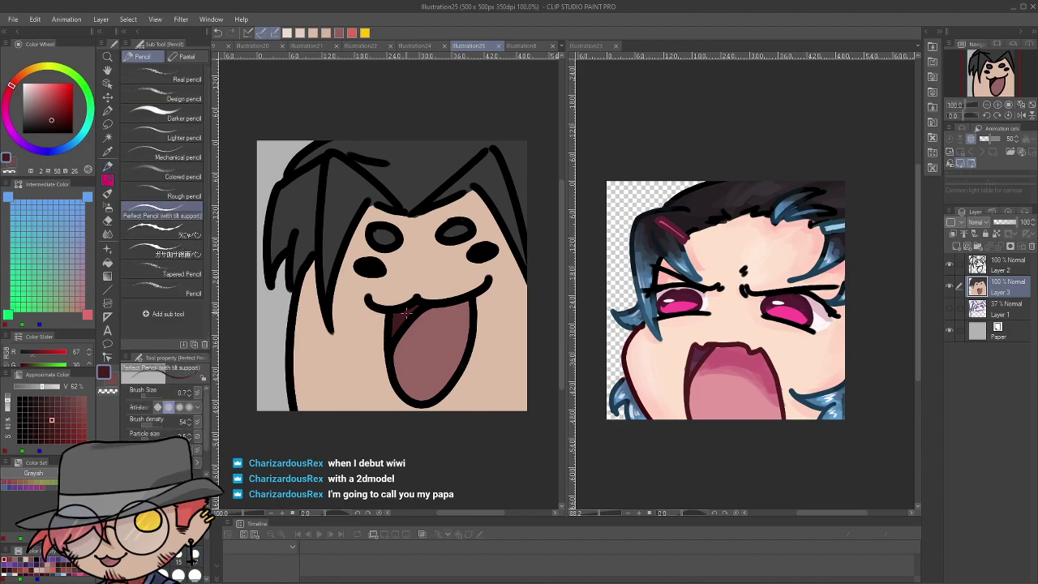
click(412, 308)
key(p)
drag(393, 318, 400, 313)
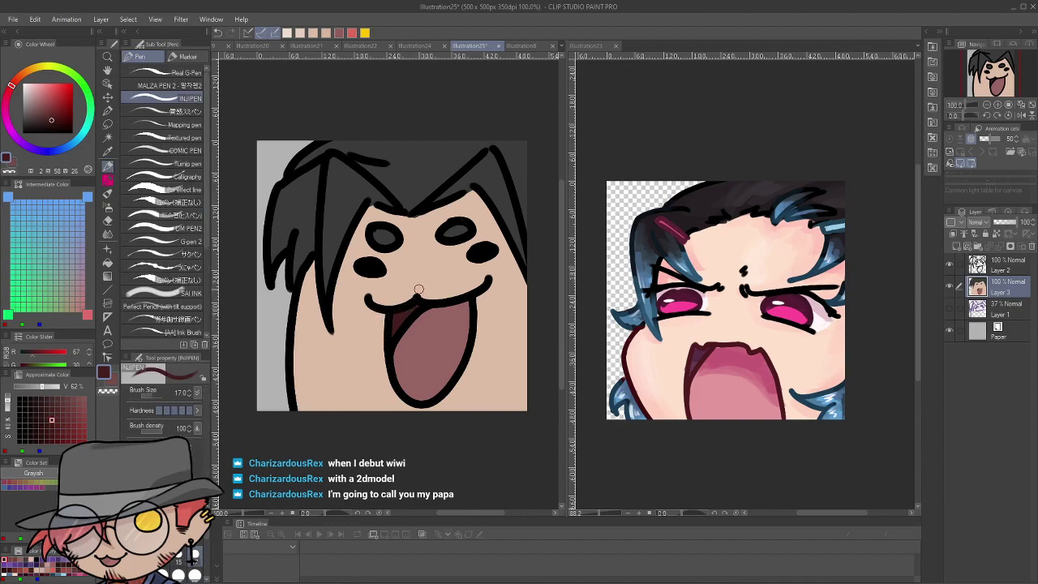
key(ctrl+s)
Try a lighter skin tone on the face, then restore the original skin colour and save the illustration
scroll(417, 293, down, 5)
scroll(440, 285, up, 5)
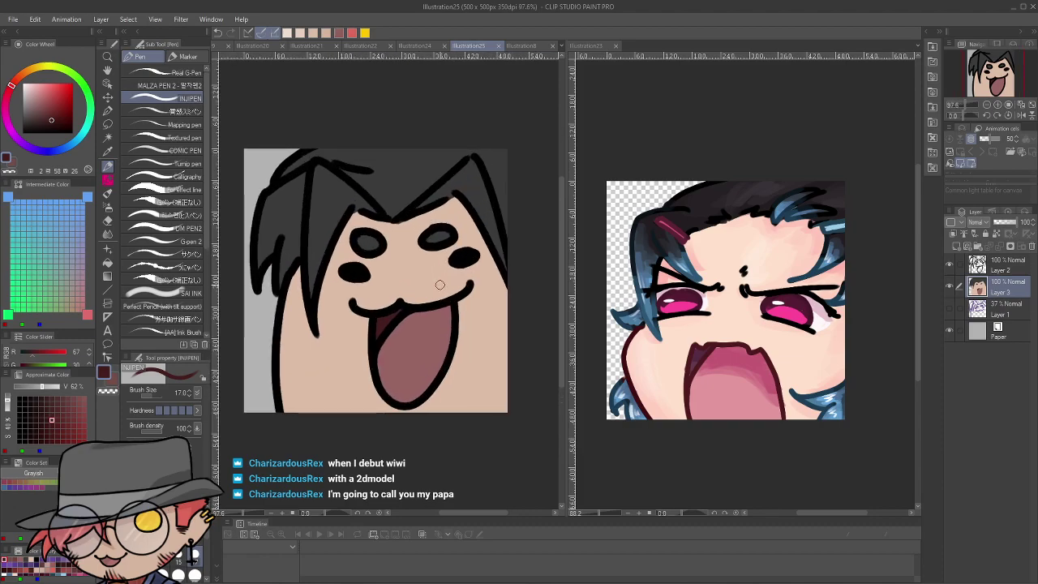
alt+click(335, 286)
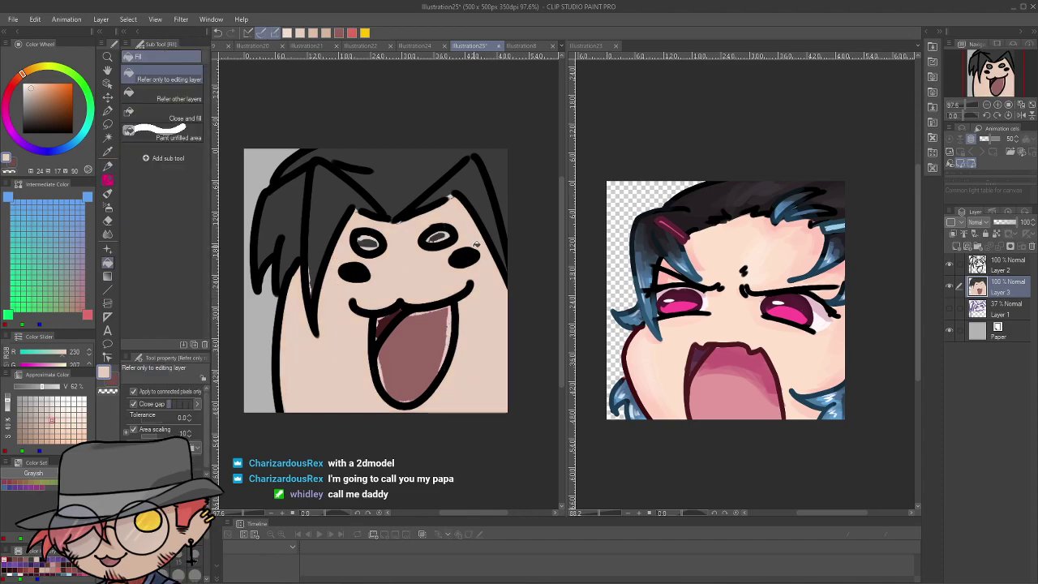
click(470, 298)
click(317, 34)
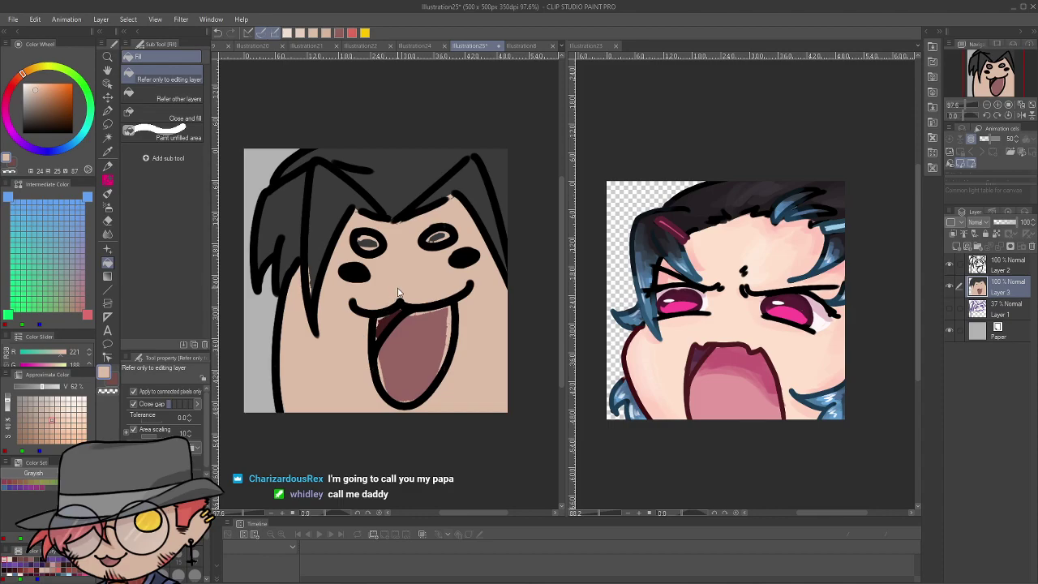
key(p)
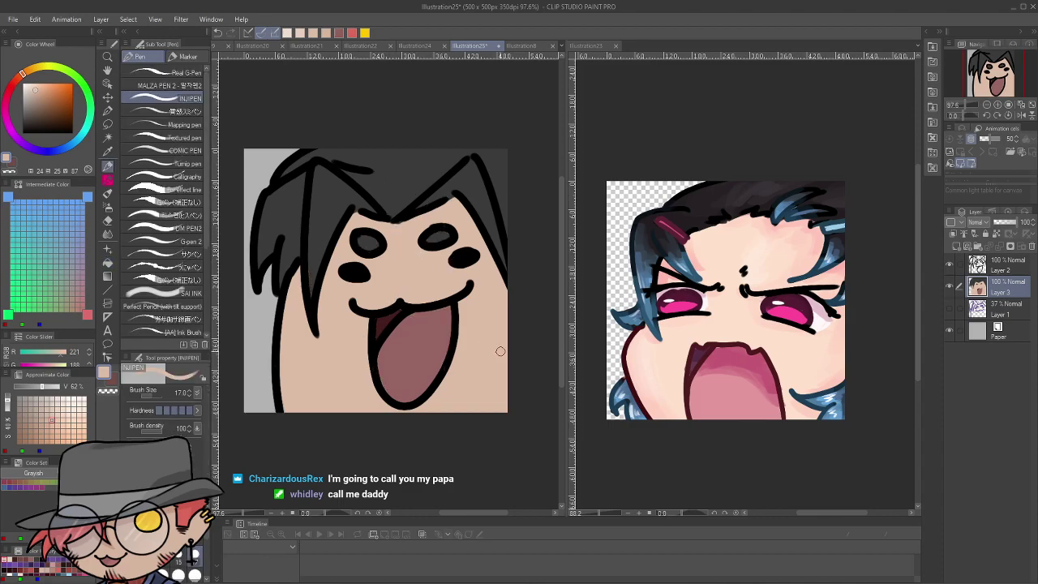
key(ctrl+s)
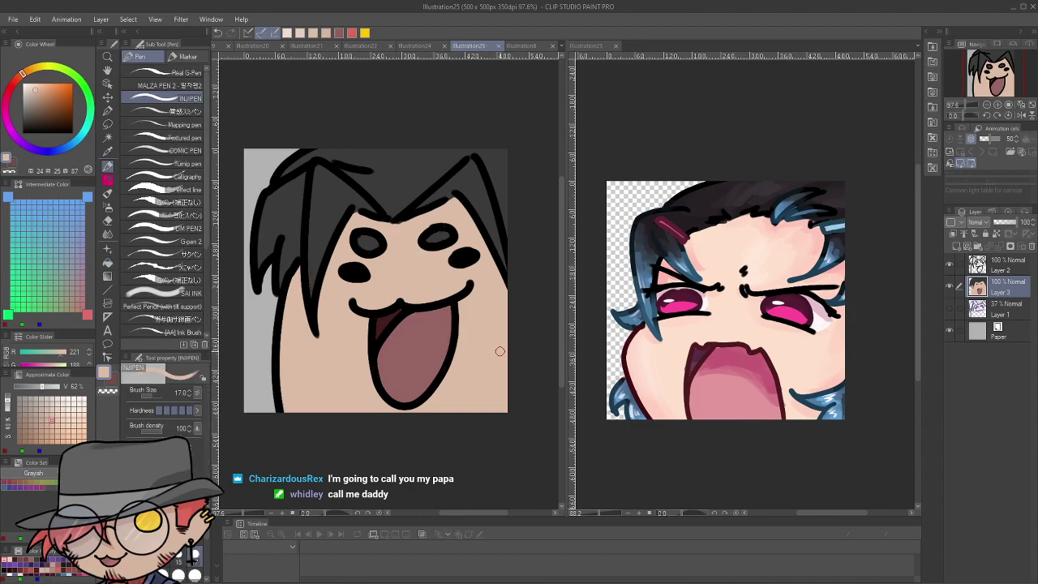
Pick a slightly darker skin tone and paint shadow strokes on the skin under the long left hair strand
click(36, 95)
click(18, 77)
key(p)
drag(343, 328, 349, 375)
key(ctrl+z)
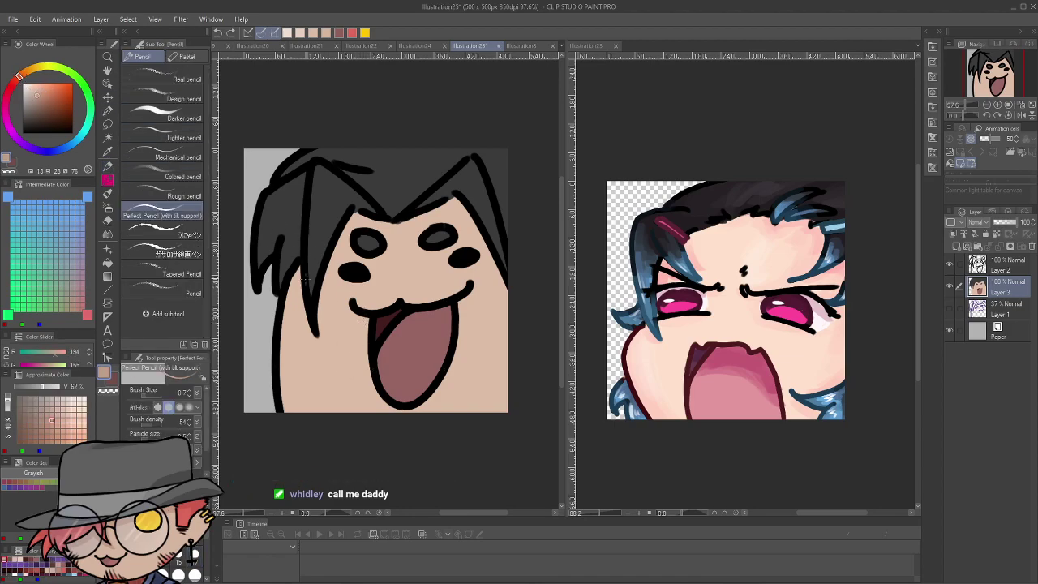
key(p)
key(ctrl+z)
drag(297, 273, 308, 342)
key(ctrl+z)
drag(296, 272, 317, 341)
key(ctrl+z)
drag(294, 271, 308, 342)
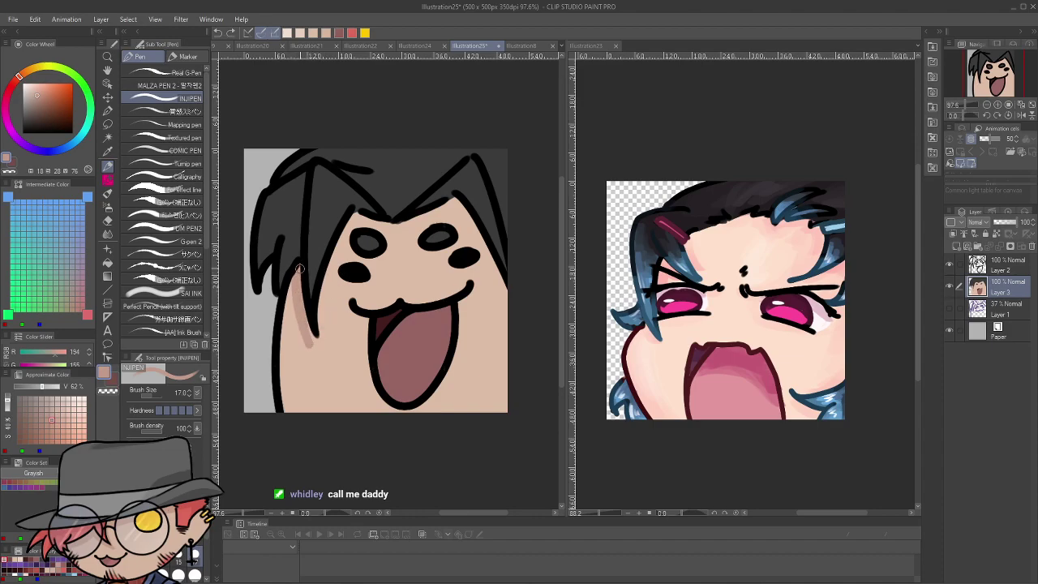
drag(294, 285, 285, 316)
Paint skin shadows along the hair edges on the forehead and right side of the face and save the illustration
drag(354, 222, 327, 293)
key(ctrl+z)
key(ctrl+z)
drag(360, 217, 327, 271)
key(ctrl+z)
mouse_move(454, 201)
mouse_down()
mouse_move(492, 295)
mouse_move(494, 264)
mouse_move(465, 209)
mouse_up()
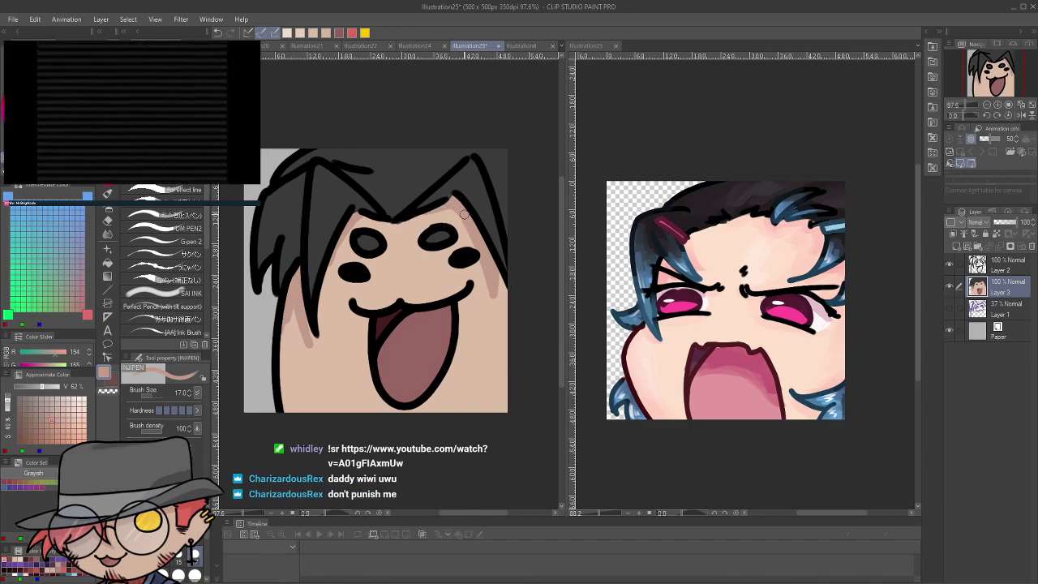
key(ctrl+s)
Add a layer clipped to the flat colour layer and shade the sides of the face softly with the Flat marker
drag(366, 316, 365, 375)
key(ctrl+z)
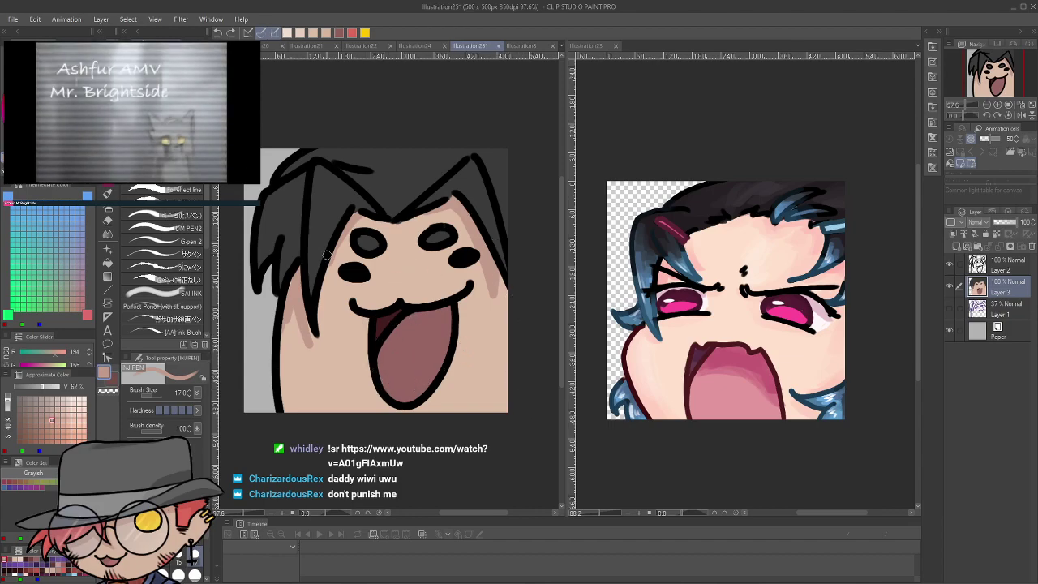
key(p)
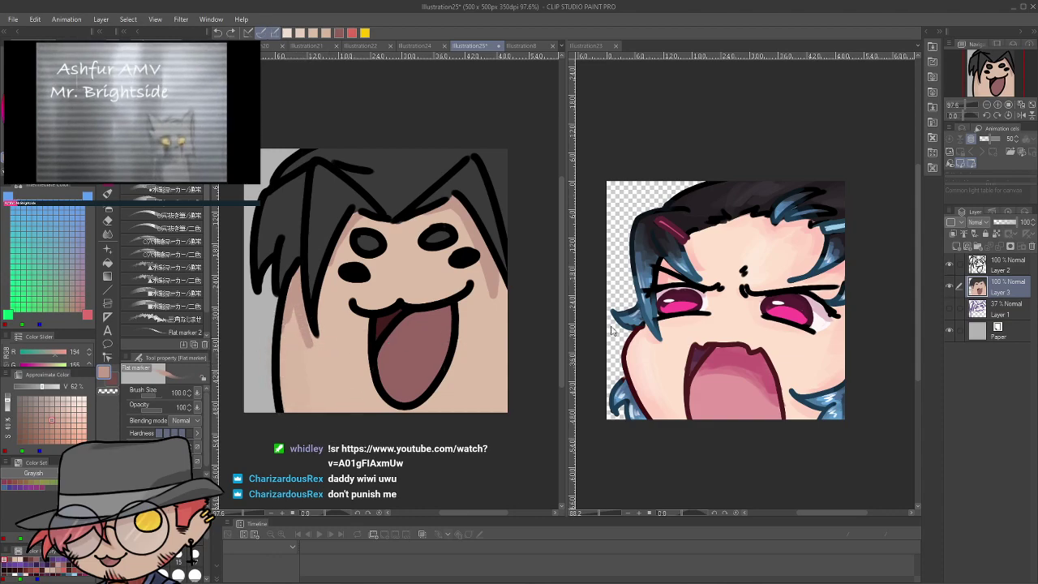
click(957, 247)
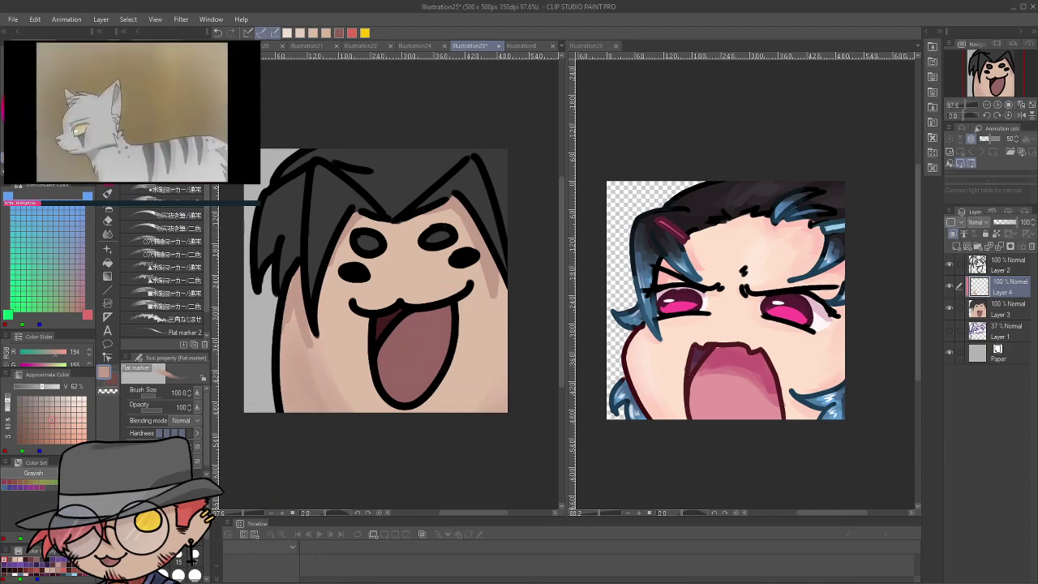
Pick a pinkish red and paint soft blush on both cheeks, undoing strokes that come out too strong
click(57, 407)
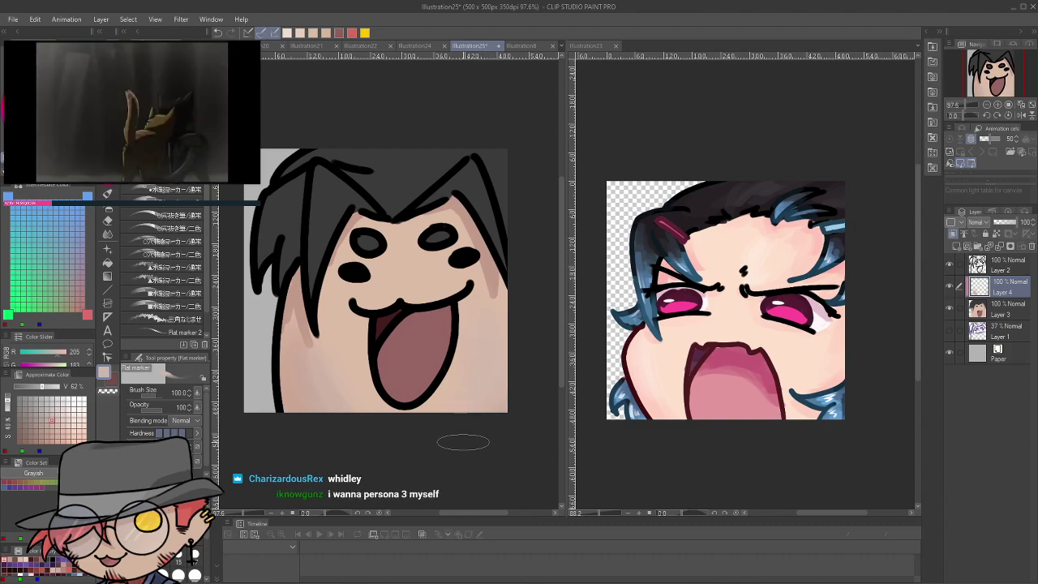
click(45, 85)
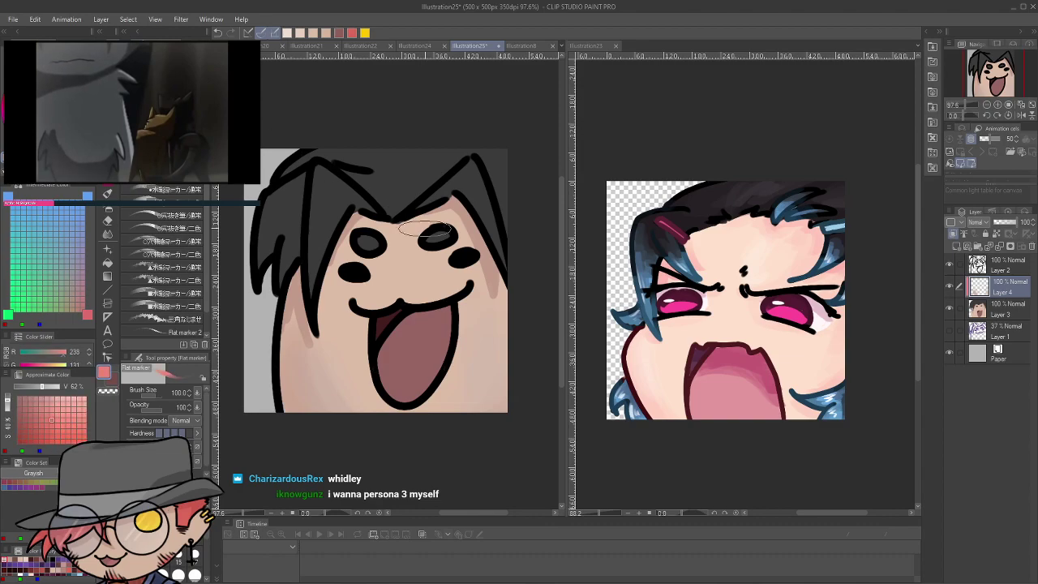
drag(495, 315, 492, 363)
key(ctrl+z)
drag(507, 300, 518, 350)
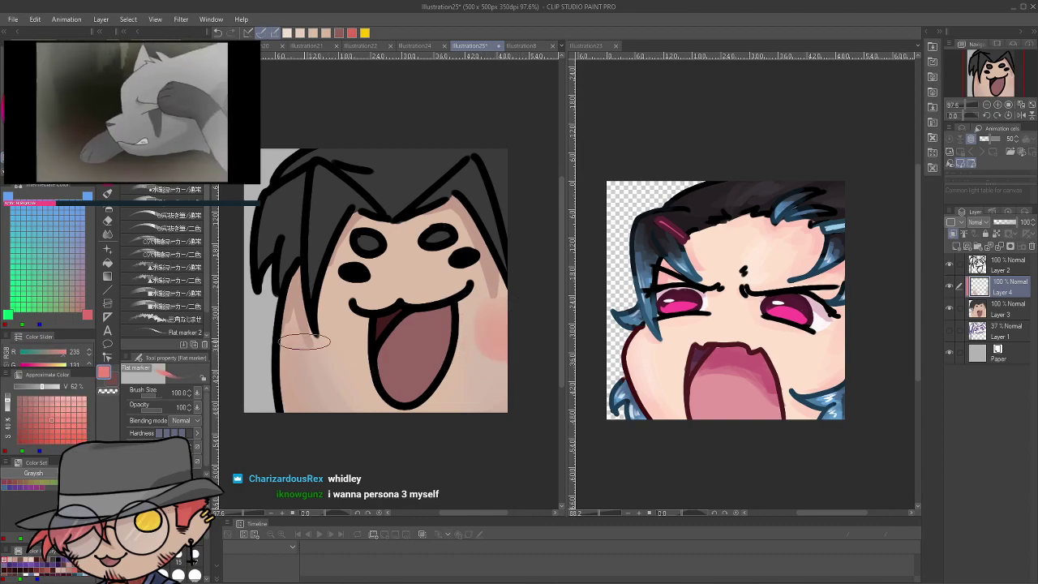
drag(310, 348, 297, 344)
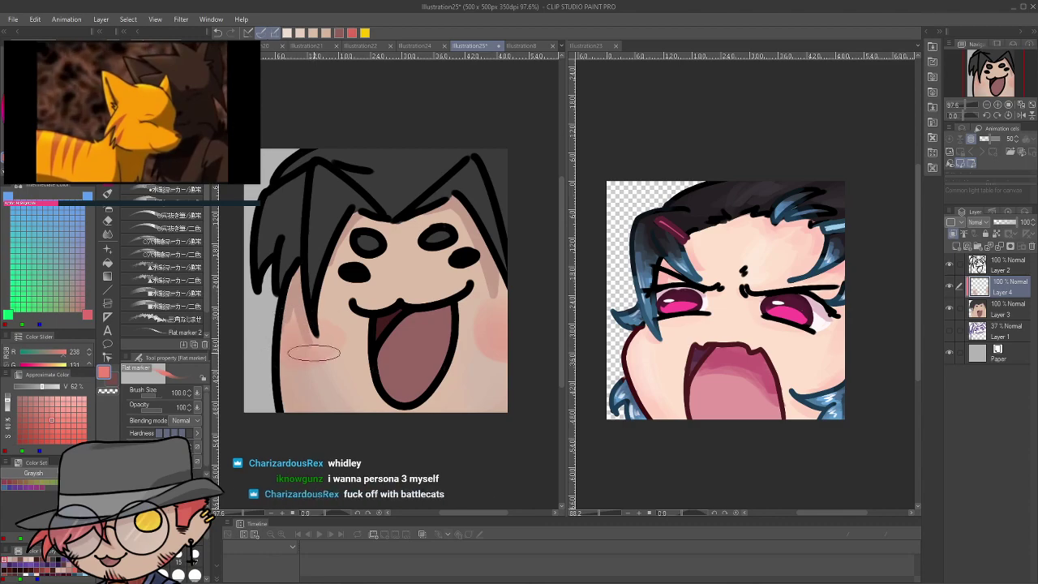
key(ctrl+z)
key(ctrl+z)
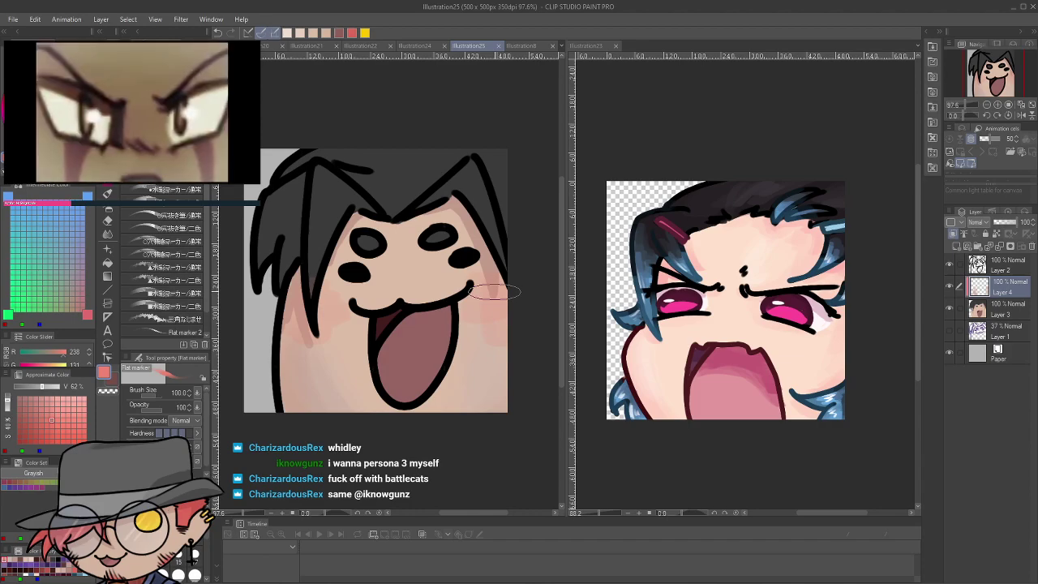
Pick a darker grey based on the hair colour and paint Flat marker shadows at sizes 40 and 60 on the hair strands, crown and ears
alt+click(326, 198)
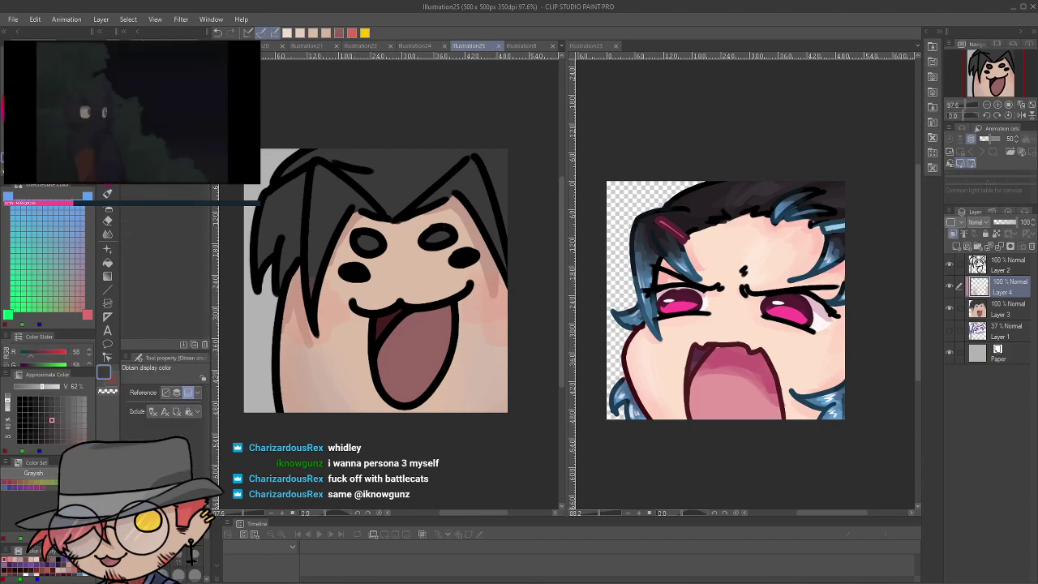
alt+click(326, 198)
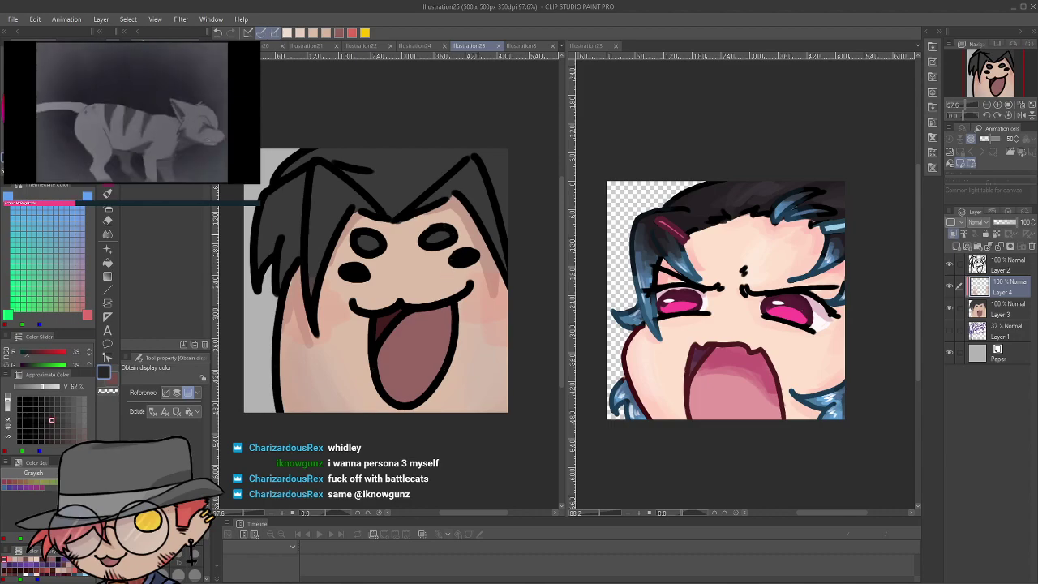
key(p)
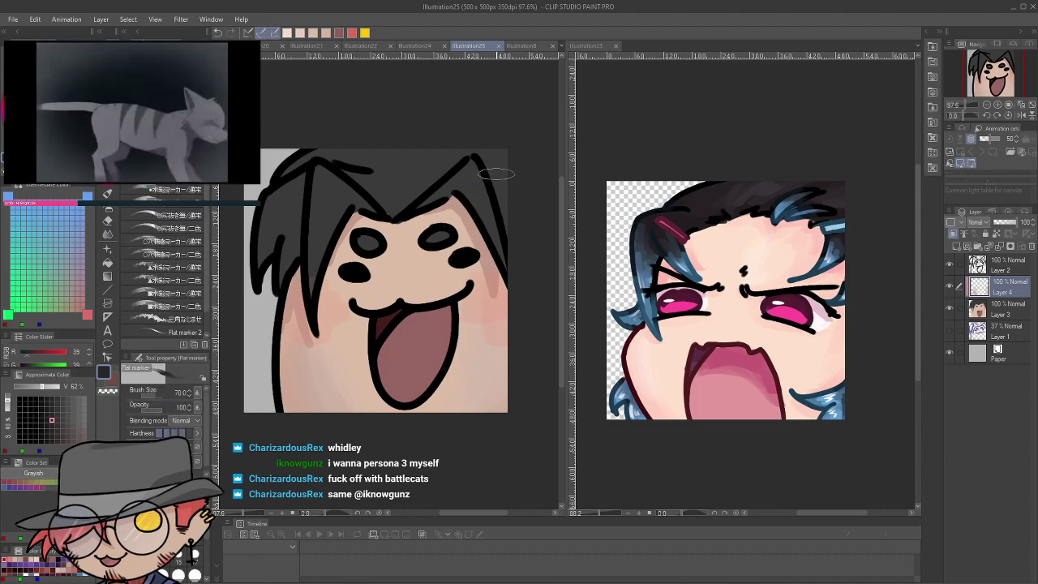
key(bracketleft)
key(bracketleft)
key(bracketleft)
drag(299, 179, 295, 240)
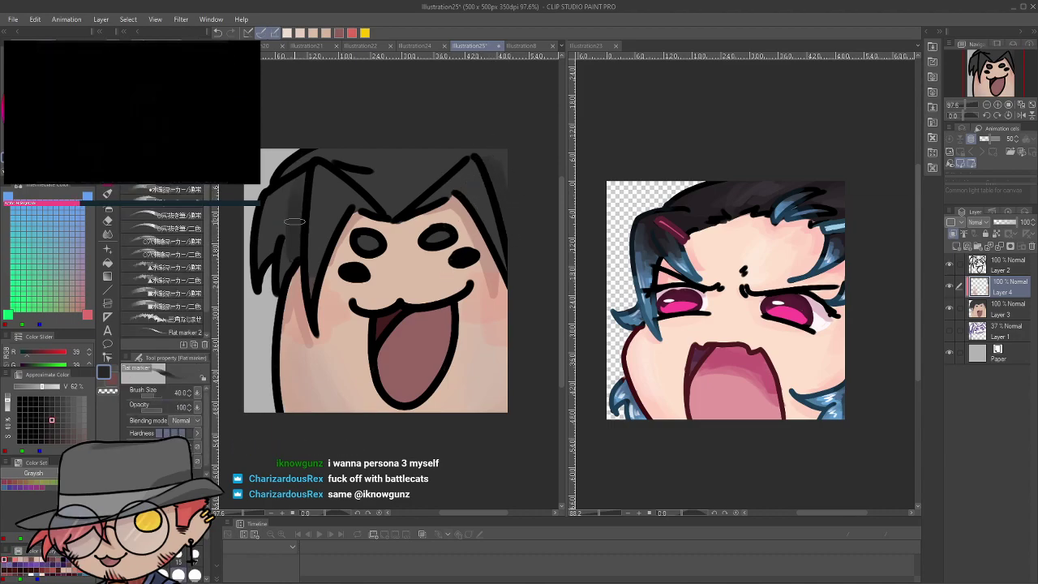
mouse_move(288, 195)
mouse_down()
mouse_move(279, 259)
mouse_move(252, 287)
mouse_up()
drag(289, 171, 317, 152)
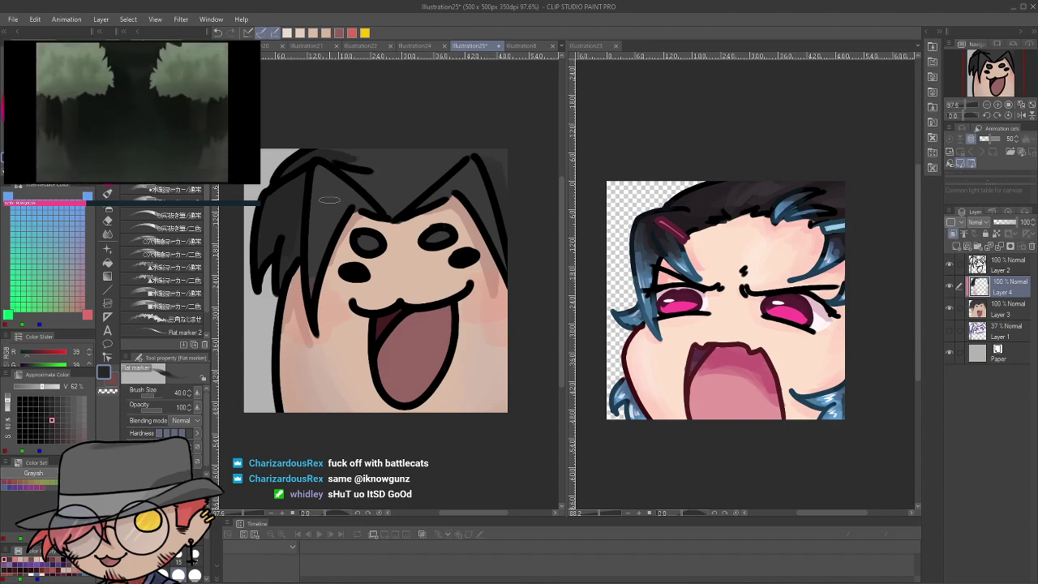
mouse_move(351, 206)
mouse_down()
mouse_move(326, 248)
mouse_move(330, 264)
mouse_up()
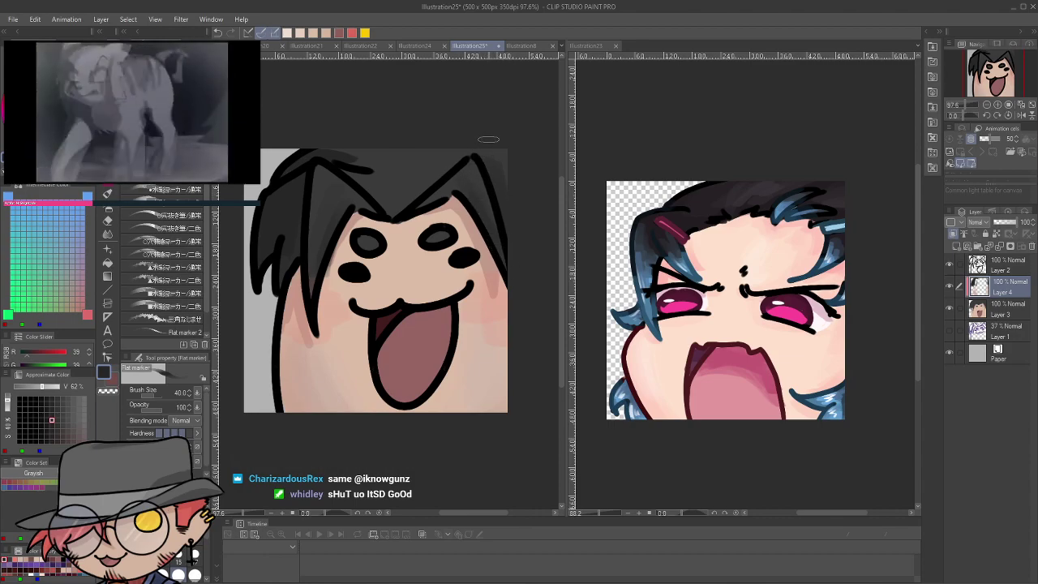
key(bracketright)
key(bracketright)
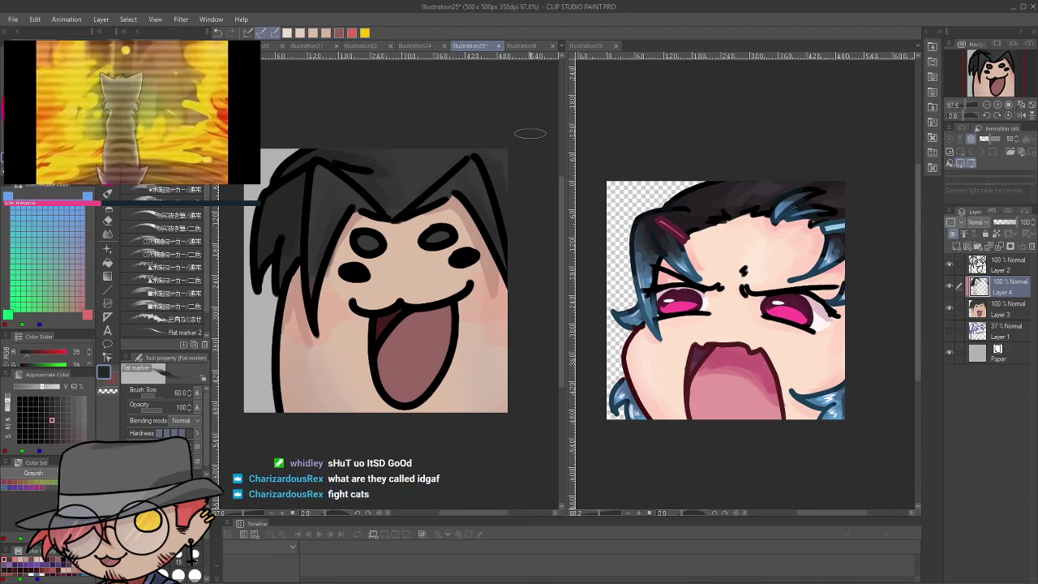
Pick a lighter grey (141) and paint Flat marker highlights at sizes 25 and 40 on the hair, then save the illustration
drag(22, 92, 22, 105)
key(bracketleft)
key(bracketleft)
key(bracketleft)
key(bracketleft)
drag(318, 186, 314, 231)
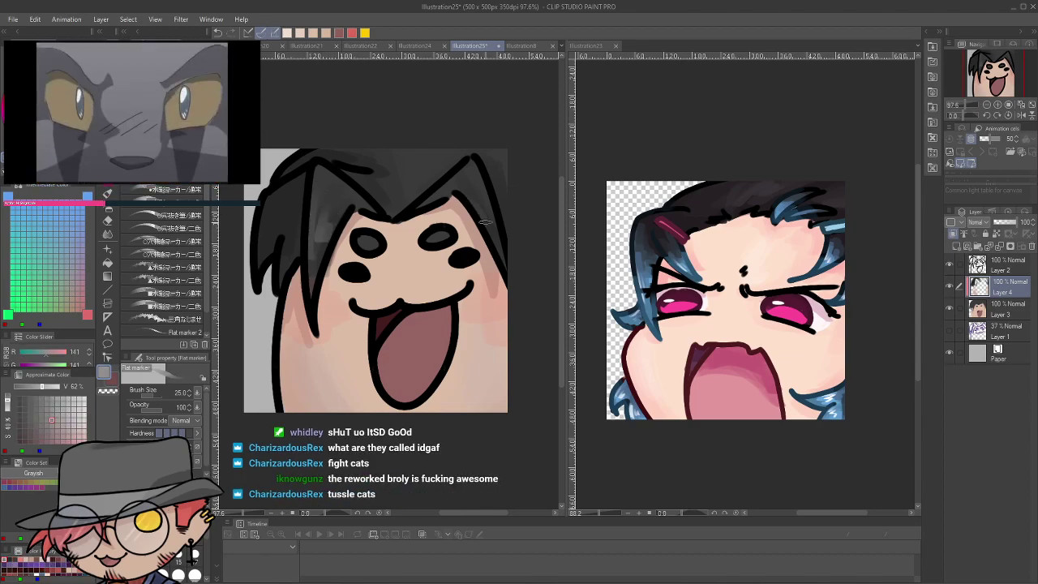
key(bracketright)
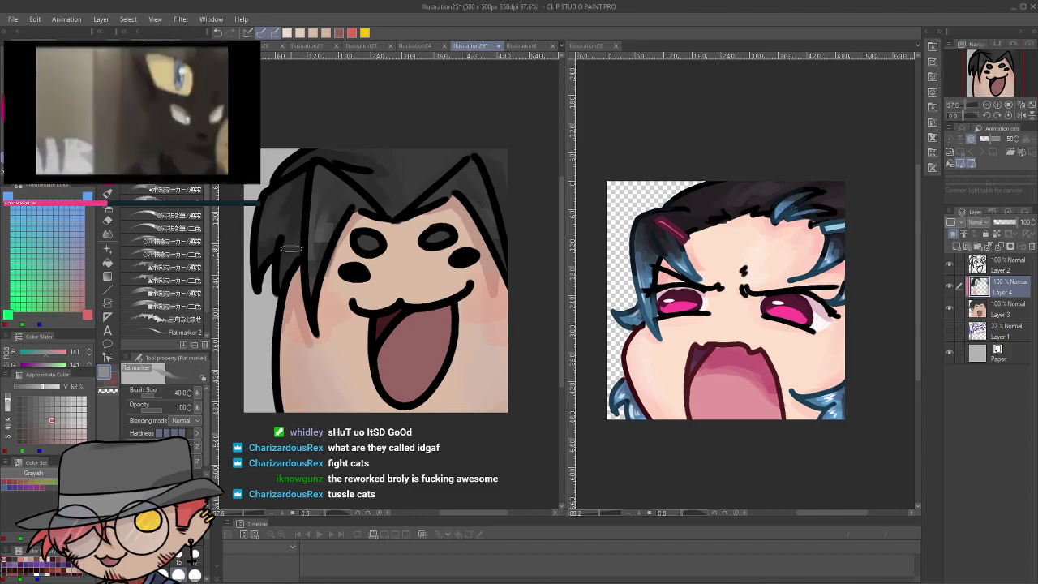
scroll(474, 268, down, 5)
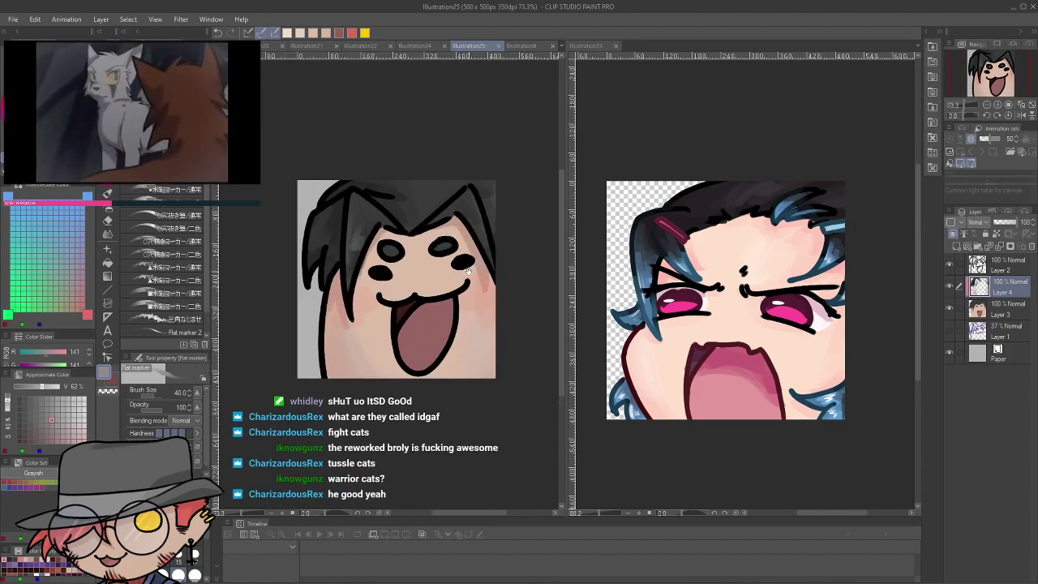
Pick a darker shade of the tongue colour and paint a shadow across the upper part of the tongue
scroll(473, 269, up, 5)
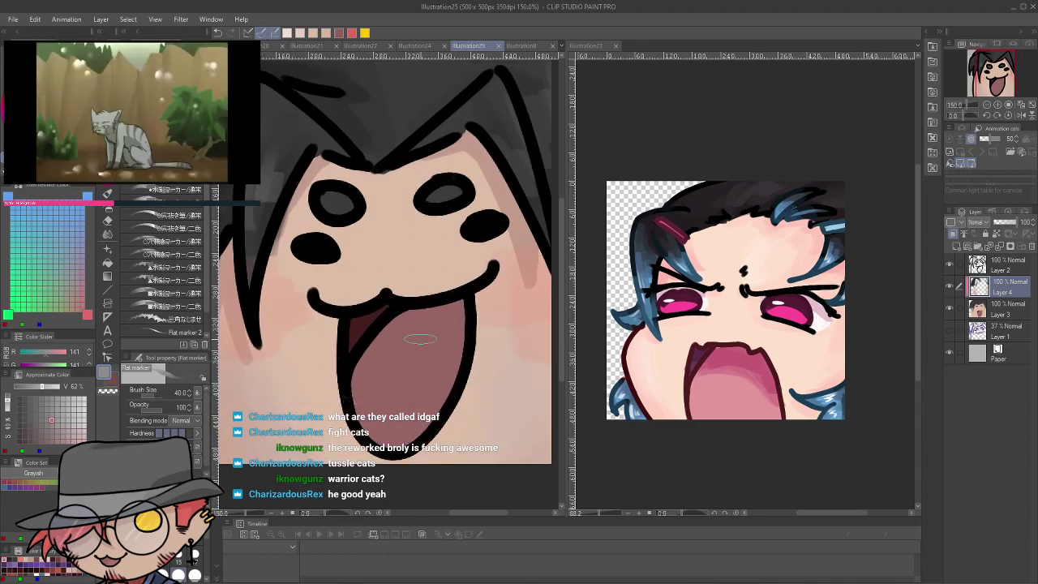
alt+click(423, 323)
alt+click(423, 324)
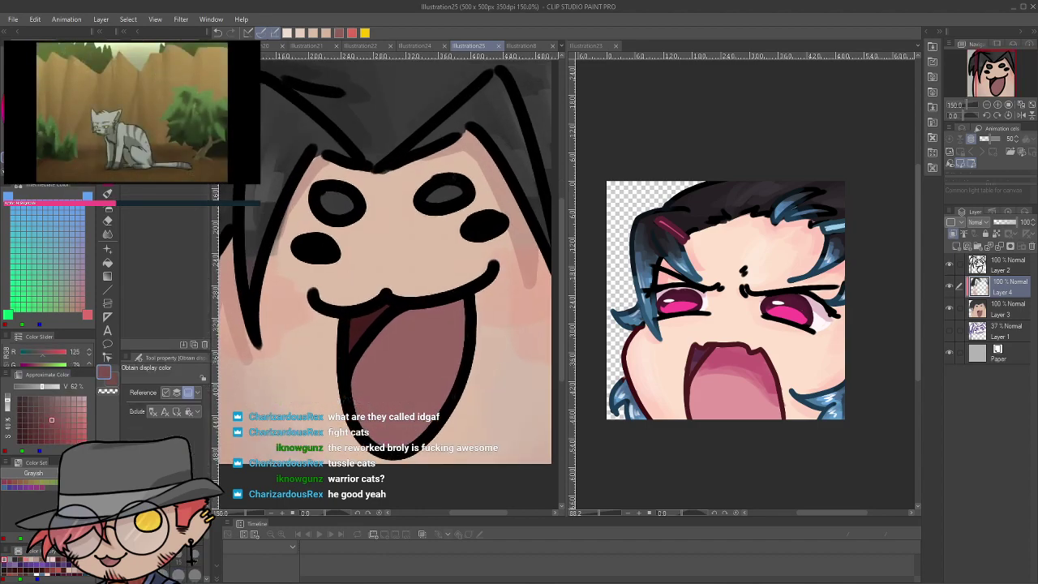
mouse_move(407, 324)
mouse_down()
mouse_move(457, 344)
mouse_move(436, 311)
mouse_move(447, 312)
mouse_move(403, 327)
mouse_move(455, 370)
mouse_move(402, 317)
mouse_move(447, 309)
mouse_up()
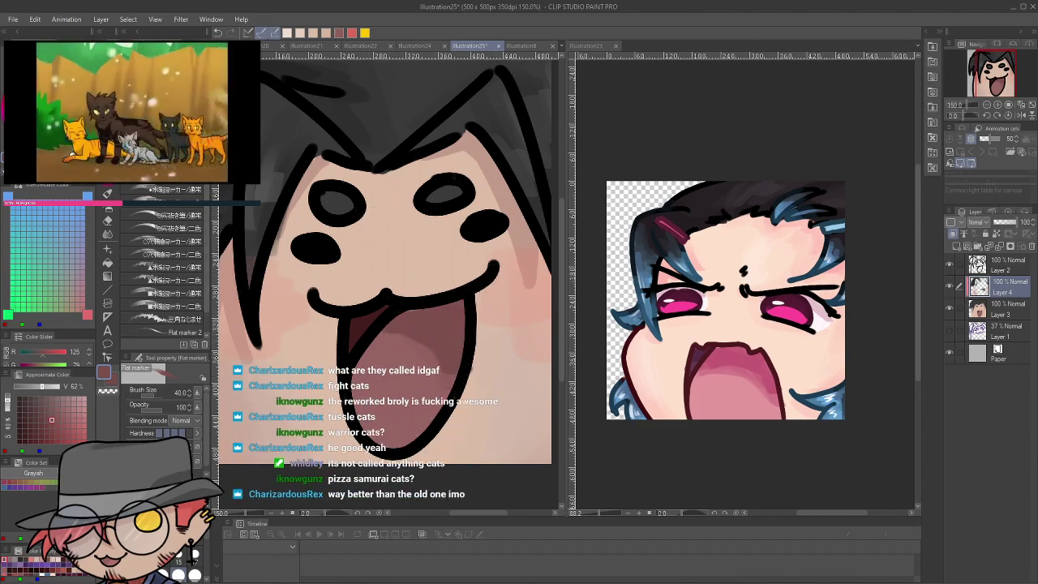
Darken the mouth cavity with a deep red, blend the tongue's shadow with tones sampled from it, and save the illustration
key(alt)
alt+click(370, 327)
alt+click(369, 325)
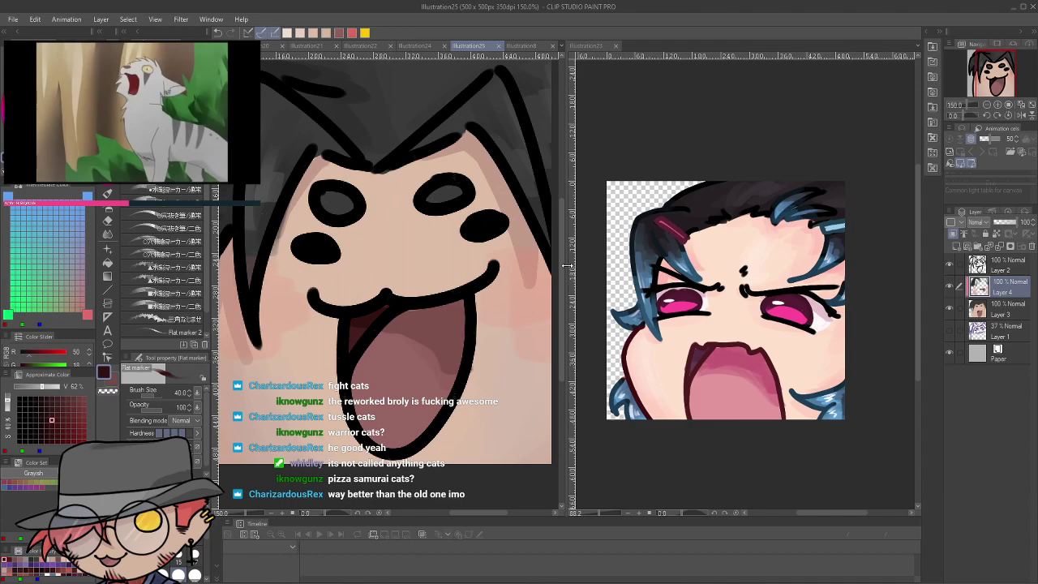
alt+click(383, 332)
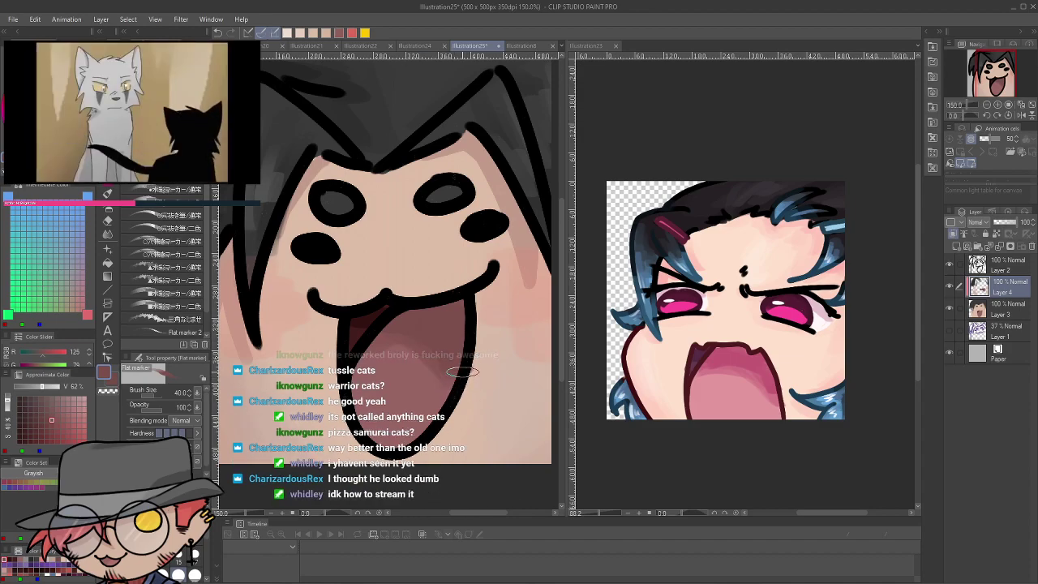
alt+click(447, 333)
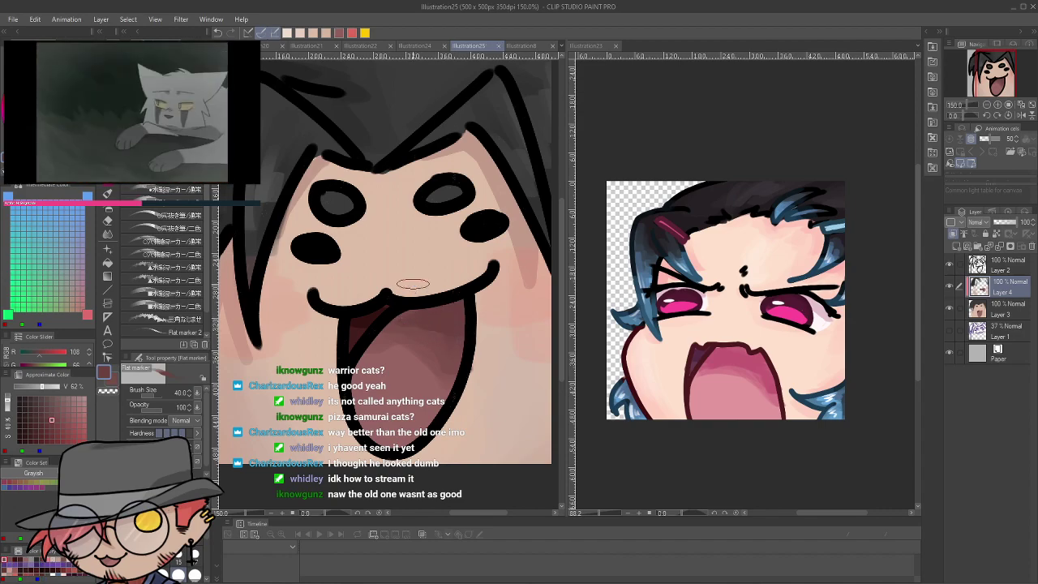
Hide the Paper layer so the emote sits on a transparent background
scroll(414, 283, down, 3)
drag(413, 284, 455, 287)
scroll(456, 286, down, 1)
drag(517, 304, 498, 330)
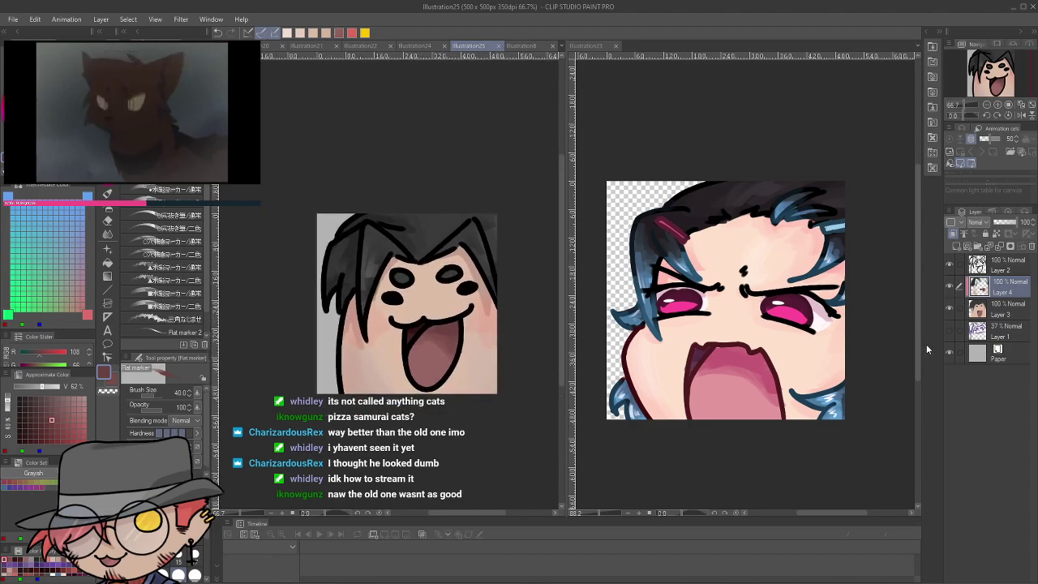
click(951, 353)
key(ctrl+0)
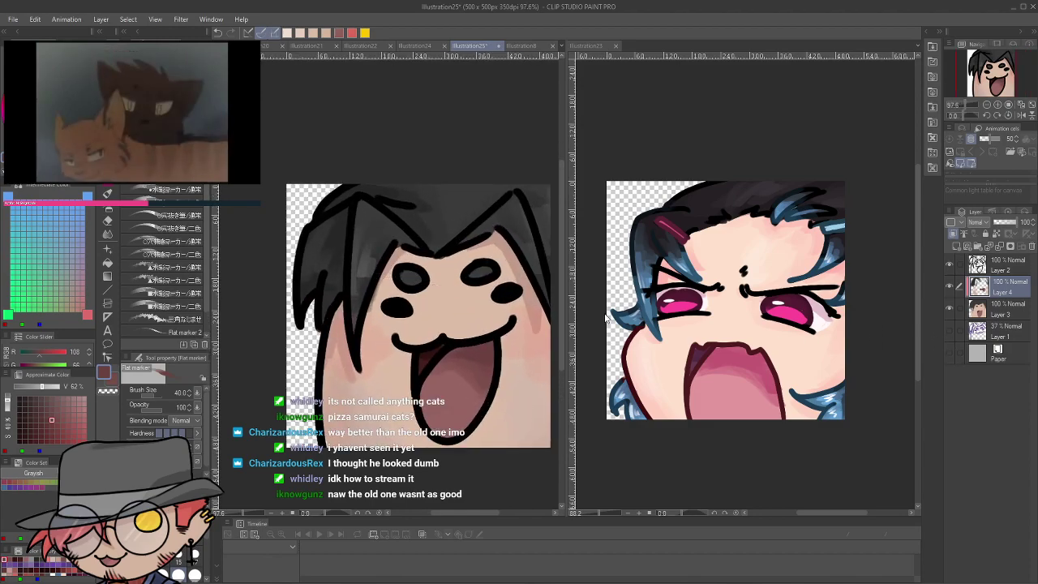
click(957, 355)
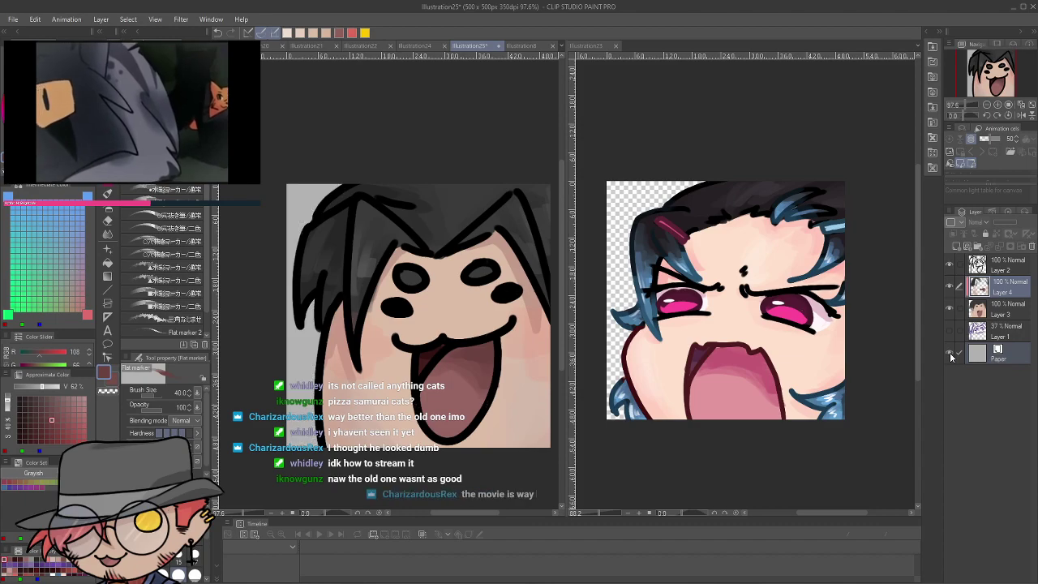
scroll(409, 296, down, 2)
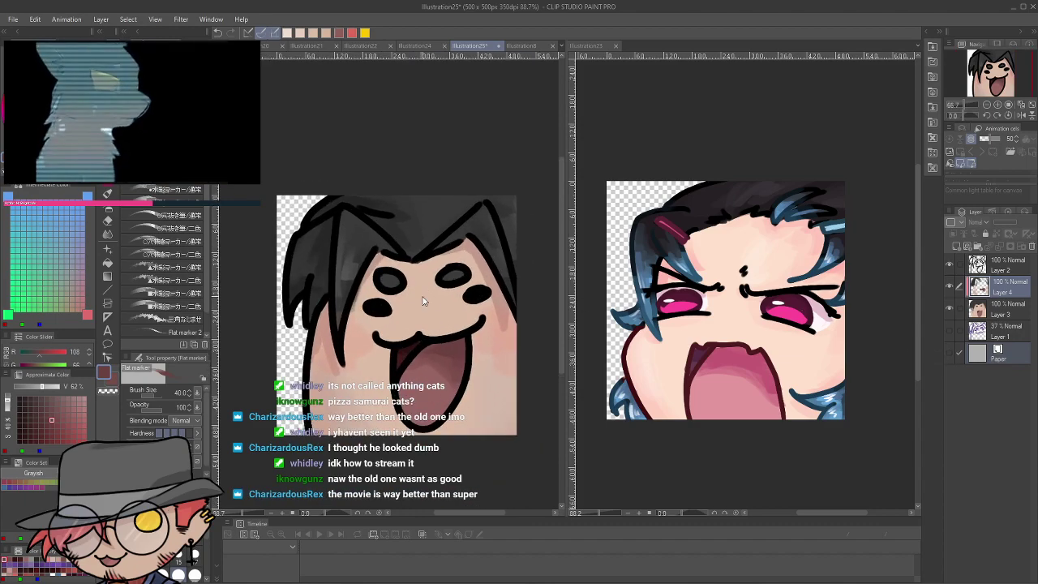
scroll(421, 297, up, 1)
Add a layer clipped to the line art and recolour the face outline dark red, undoing the stroke over the mouth lines
click(954, 235)
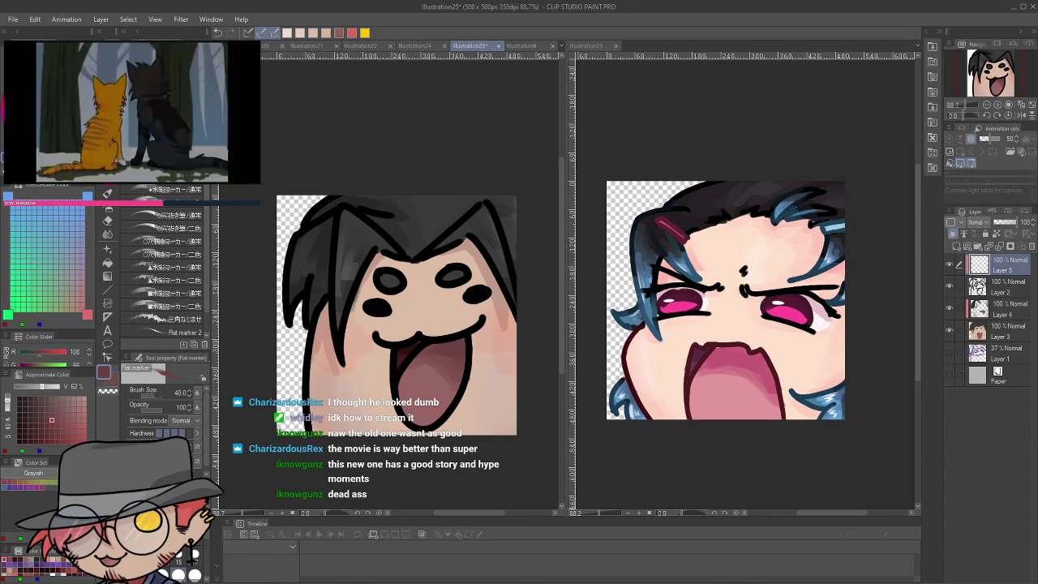
alt+click(443, 350)
key(p)
key(p)
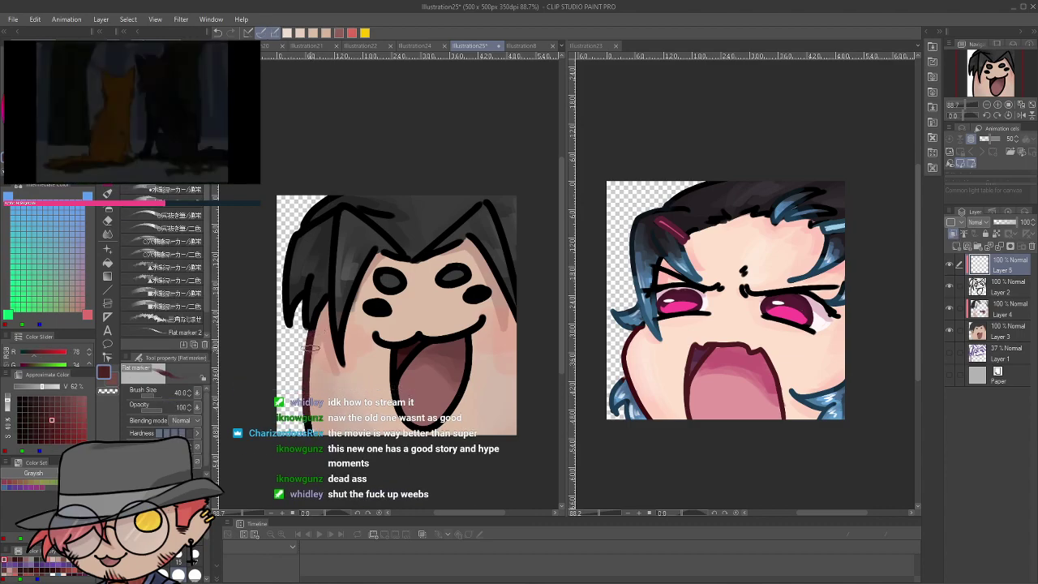
mouse_move(380, 335)
mouse_down()
mouse_move(394, 331)
mouse_move(412, 422)
mouse_move(469, 404)
mouse_up()
key(ctrl+z)
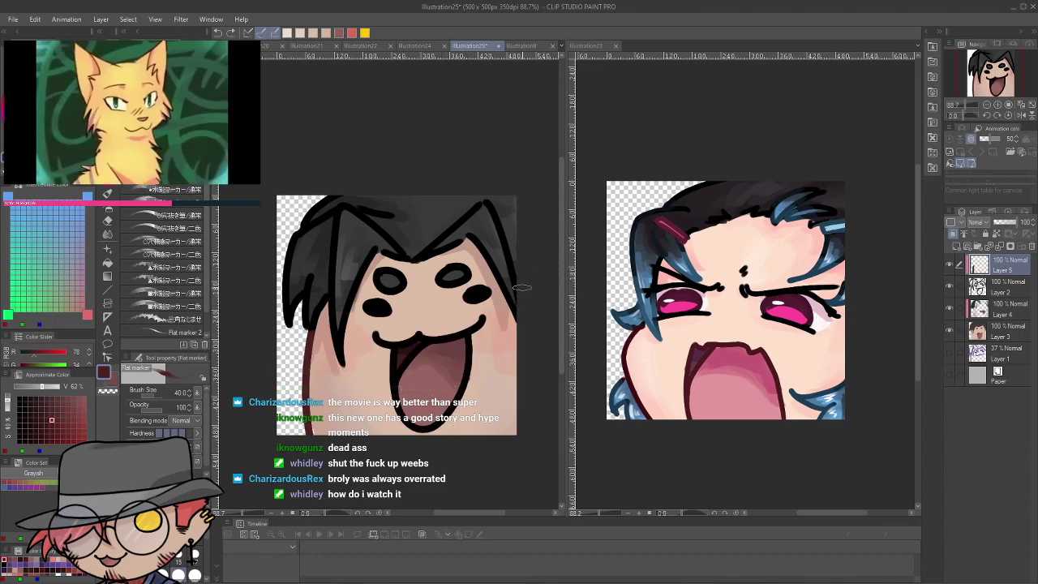
Sample a dark grey from the hair and recolour the hair and ear lines with it on the clipped layer, enlarging the marker to size 60
alt+click(466, 206)
mouse_move(336, 227)
mouse_down()
mouse_move(345, 347)
mouse_move(368, 249)
mouse_up()
key(ctrl+z)
drag(303, 233, 289, 323)
drag(310, 277, 306, 320)
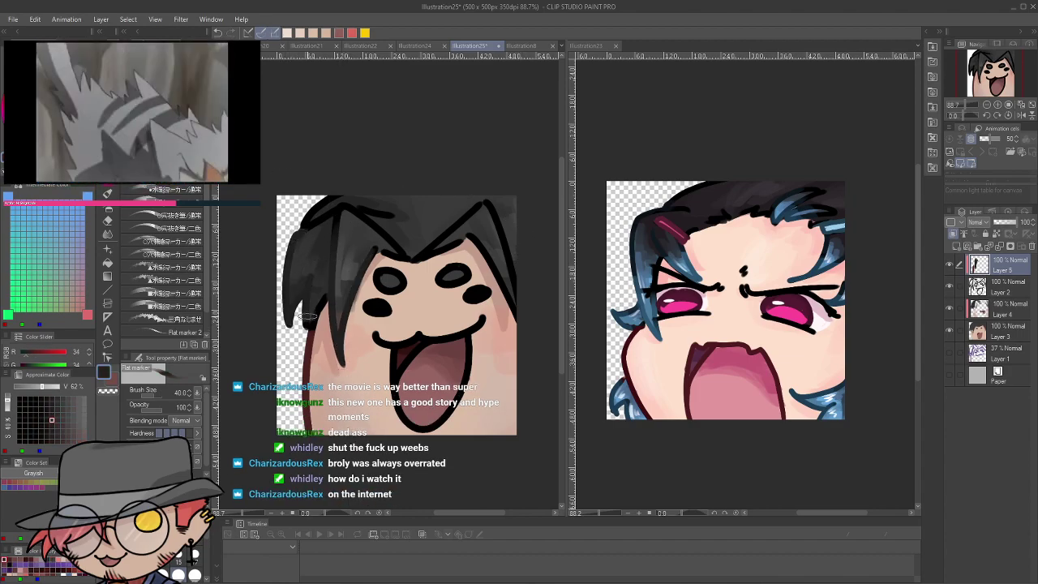
key(bracketright)
key(bracketright)
mouse_move(501, 241)
mouse_down()
mouse_move(514, 313)
mouse_move(497, 211)
mouse_up()
mouse_move(361, 200)
mouse_down()
mouse_move(348, 223)
mouse_move(410, 256)
mouse_move(458, 223)
mouse_move(481, 228)
mouse_up()
drag(342, 215, 343, 357)
Sample the dark red from the face outline, tint the line inside the mouth with it, and save the illustration
alt+click(395, 280)
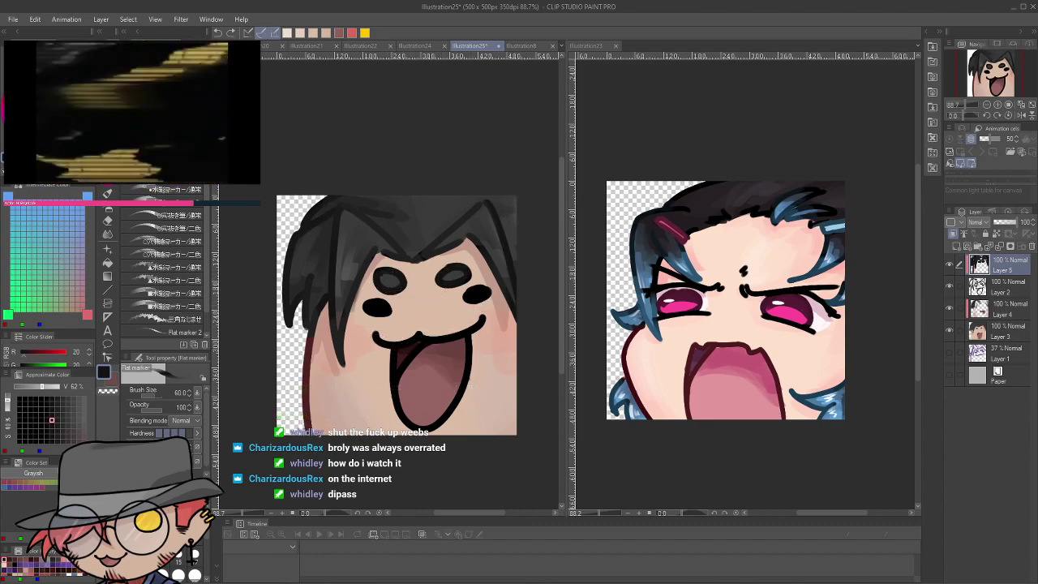
alt+click(309, 365)
drag(427, 351, 403, 378)
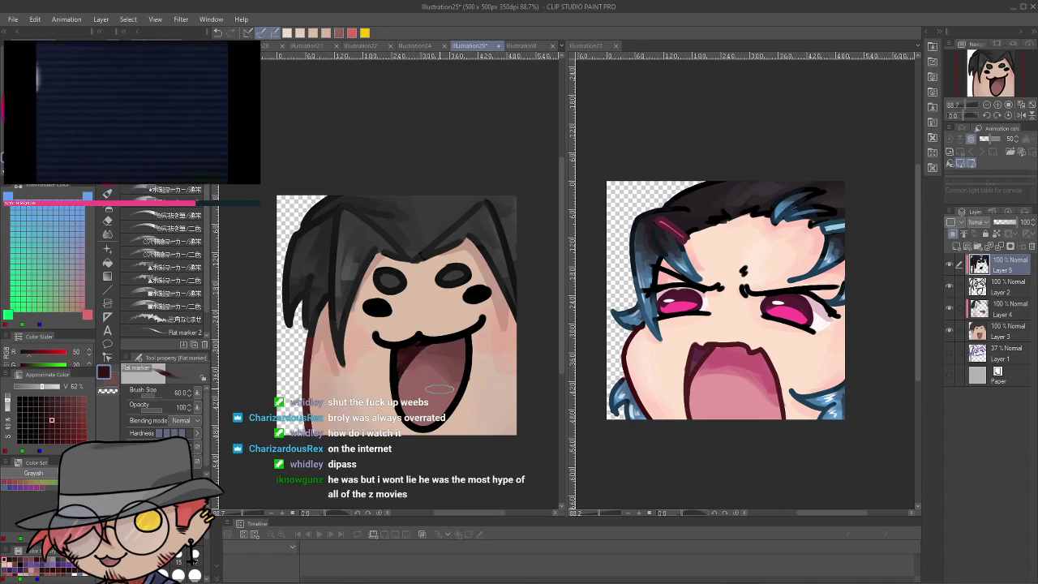
key(ctrl+s)
scroll(460, 283, down, 3)
scroll(458, 283, up, 2)
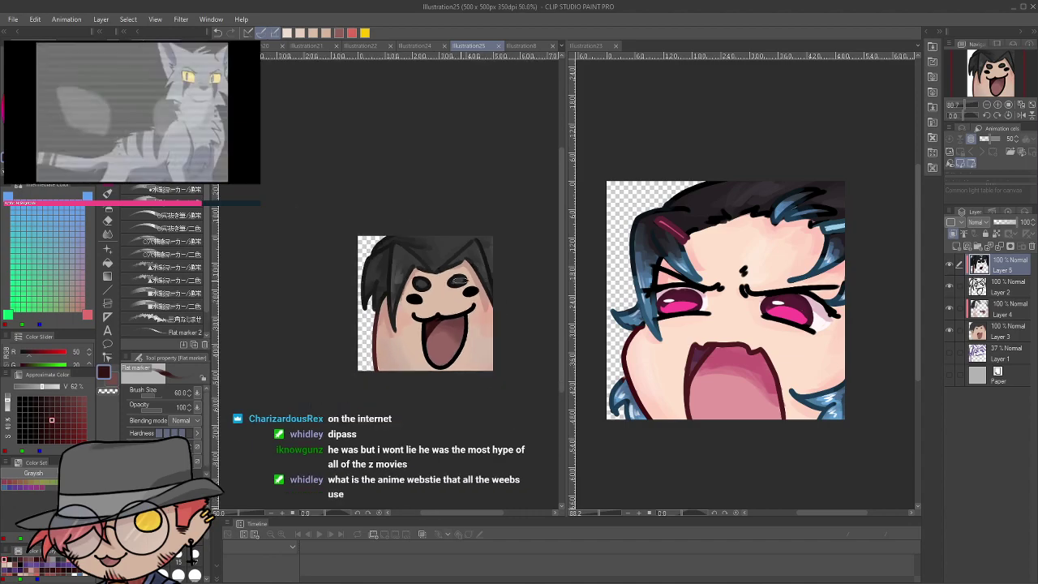
scroll(427, 365, up, 3)
scroll(426, 365, down, 3)
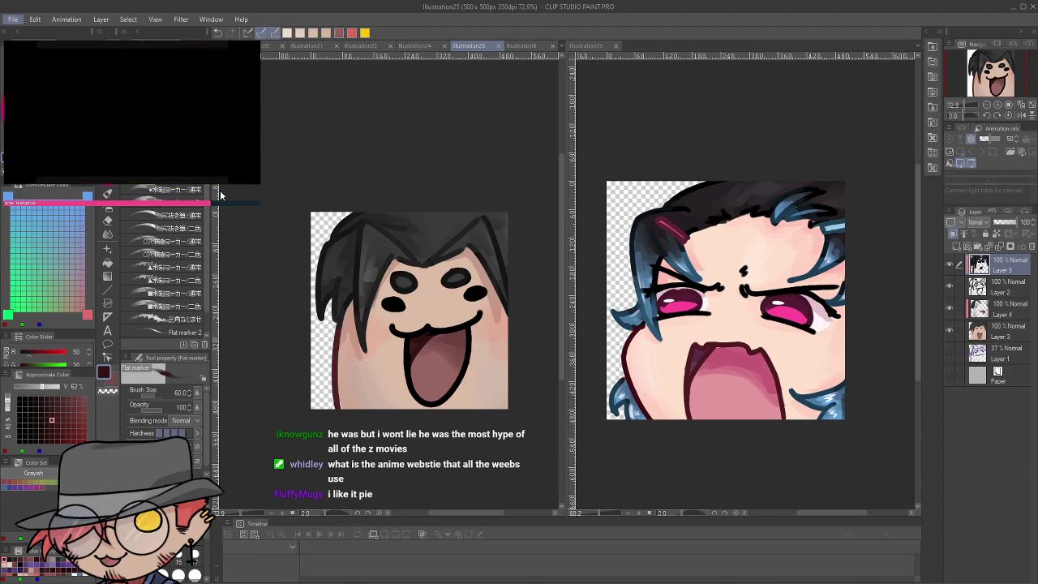
key(alt+Tab)
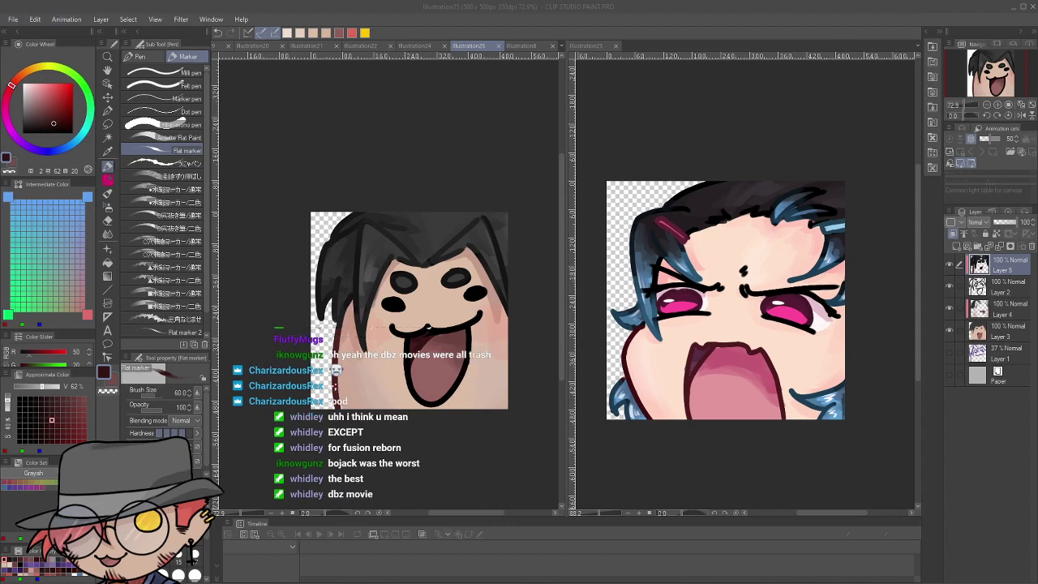
Arrange the emotes in four panes, docking Illustration22 below Illustration25 and Illustration24 above Illustration23
click(421, 47)
click(365, 46)
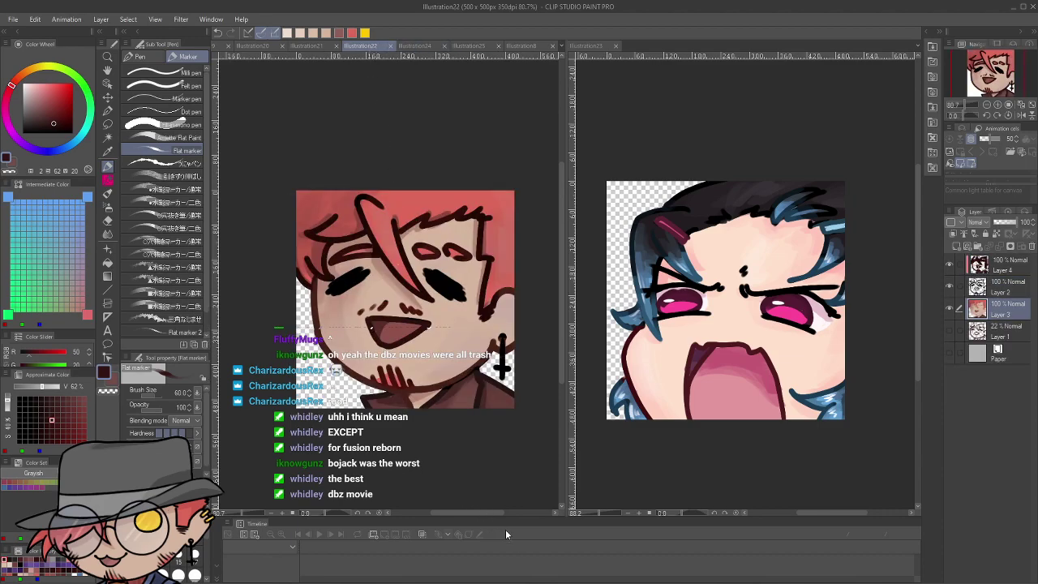
drag(510, 509, 510, 509)
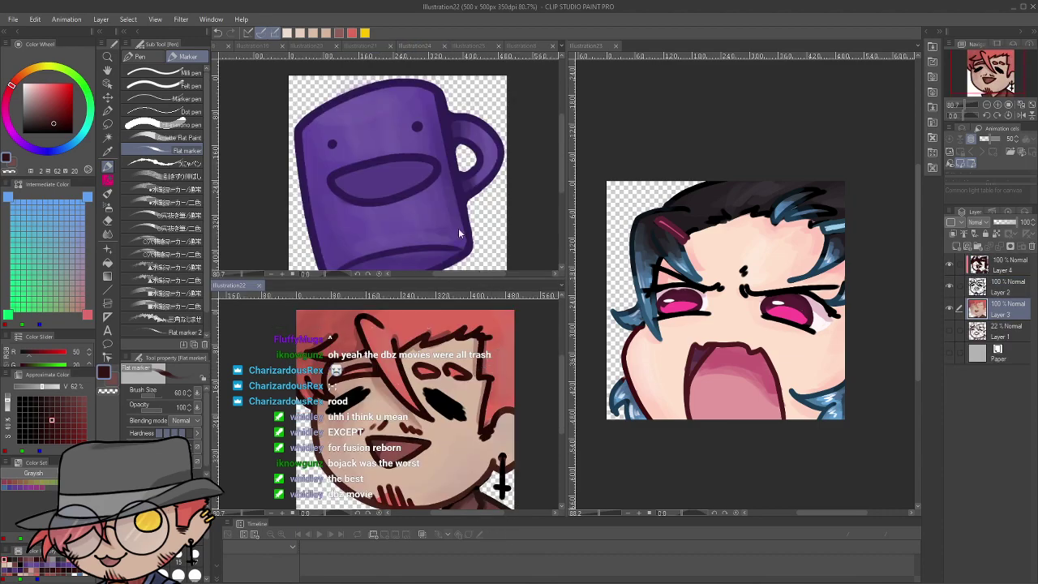
click(461, 47)
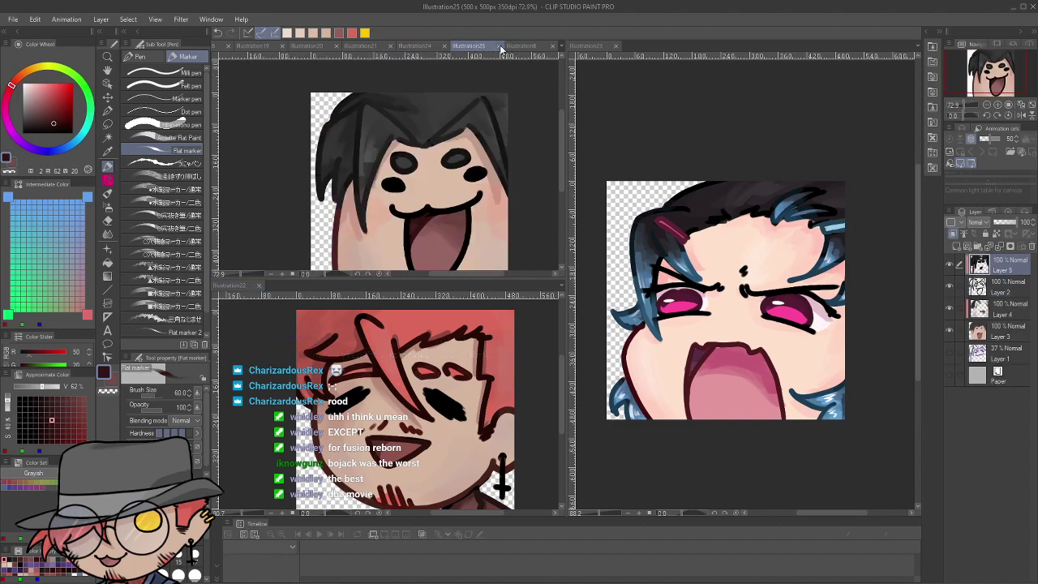
drag(415, 46, 656, 39)
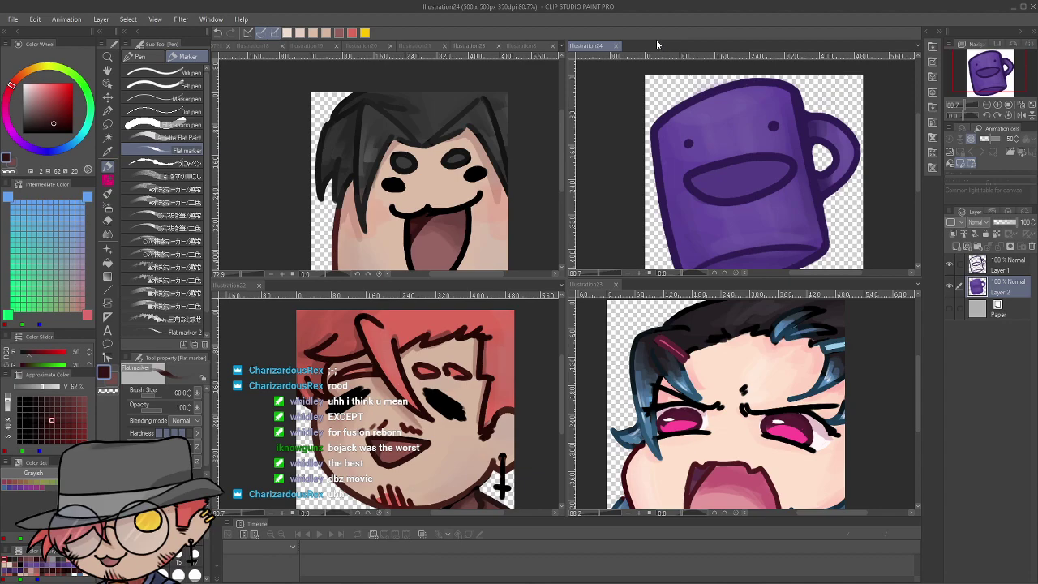
Bring up Illustration20 and try splitting it off into its own pane above the other open illustrations
click(350, 46)
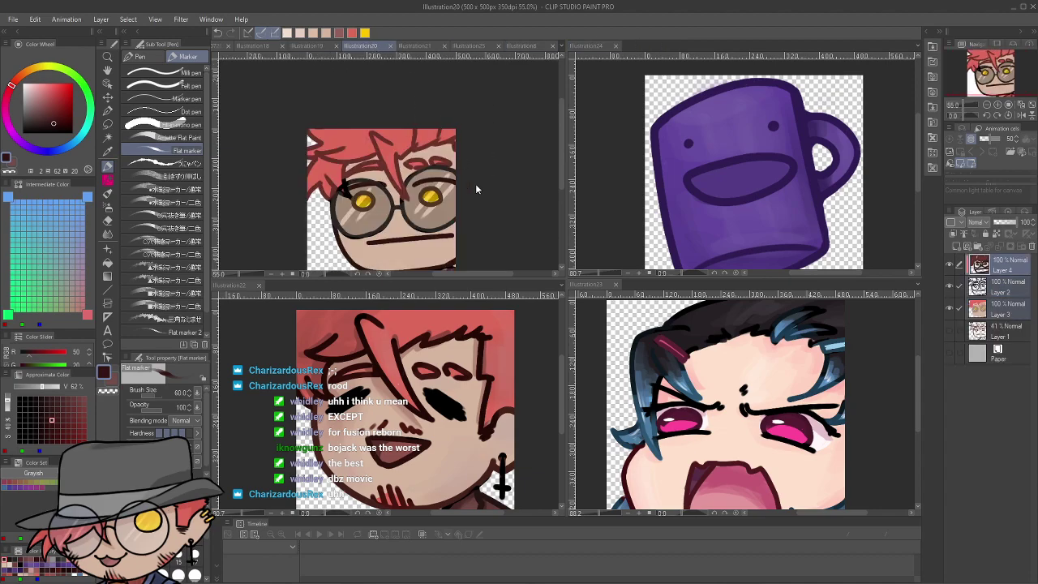
drag(380, 53, 391, 39)
scroll(420, 132, down, 1)
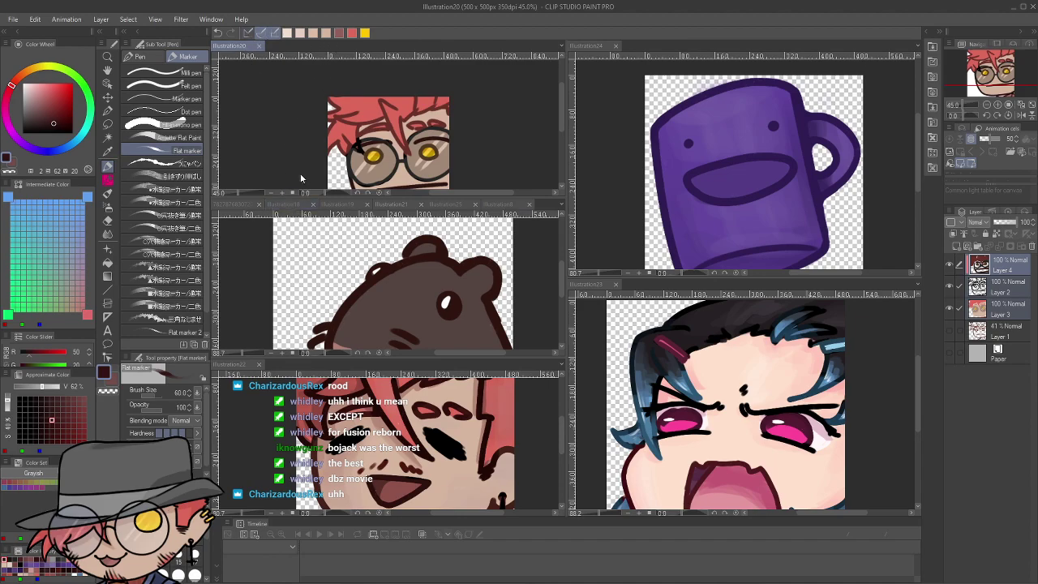
drag(316, 207, 316, 206)
scroll(372, 178, down, 1)
scroll(372, 178, up, 4)
scroll(460, 189, down, 3)
scroll(418, 203, down, 2)
scroll(418, 203, up, 4)
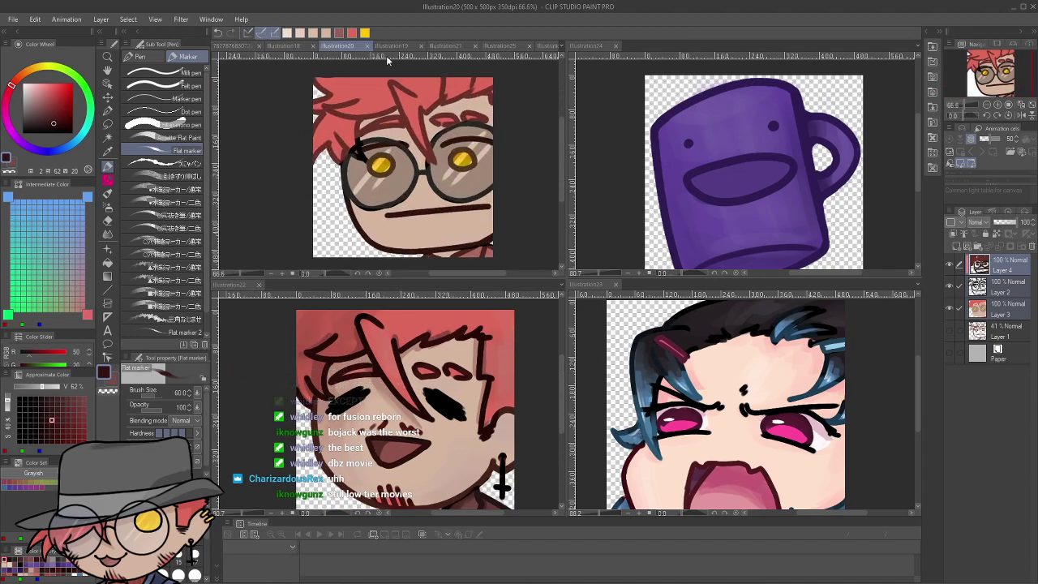
Display Illustration19 in the pane above Illustration22 and reset its view rotation
click(396, 46)
scroll(450, 172, down, 3)
scroll(444, 203, up, 2)
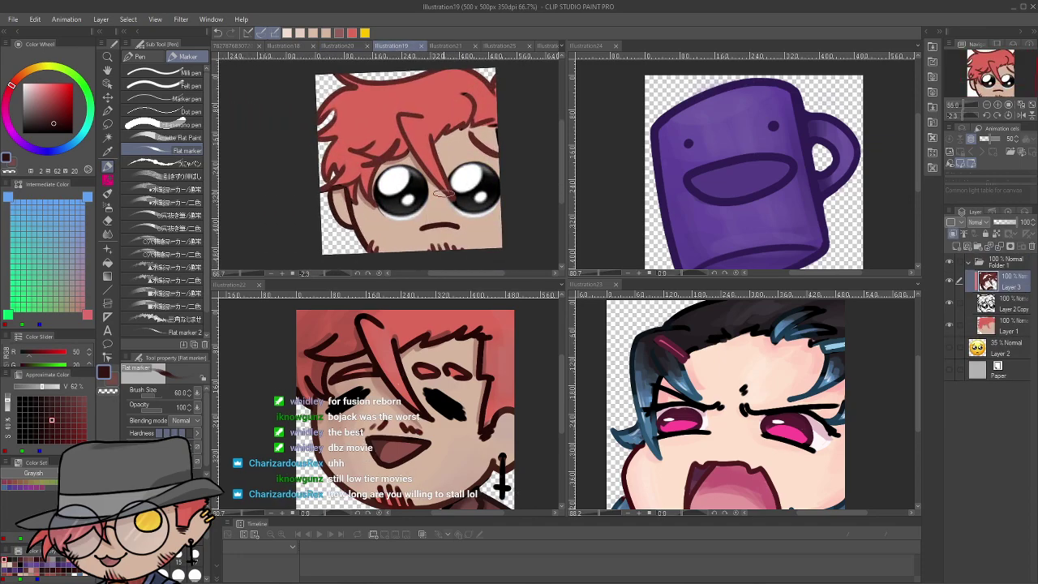
click(1008, 115)
scroll(523, 201, up, 1)
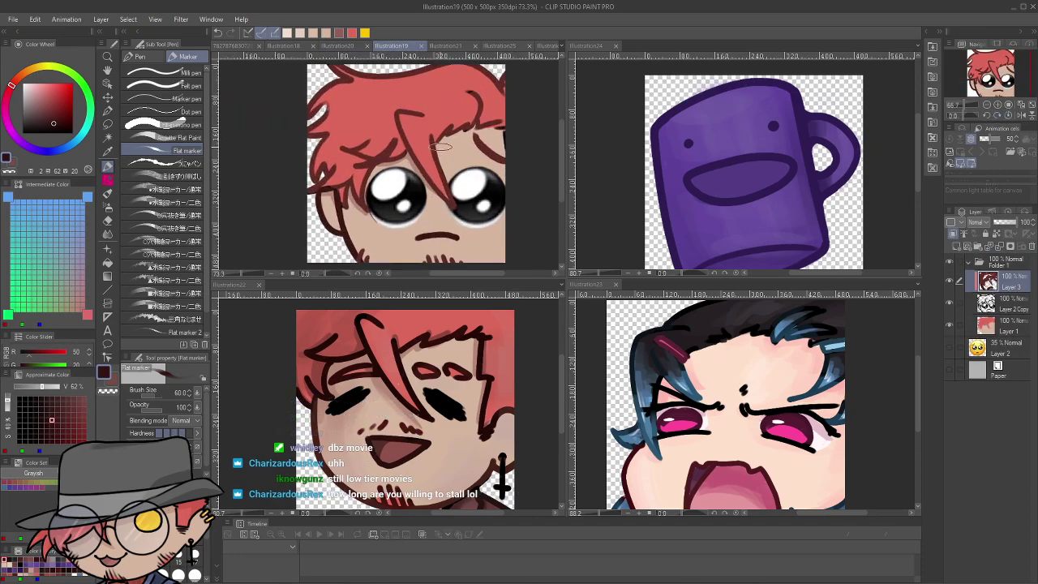